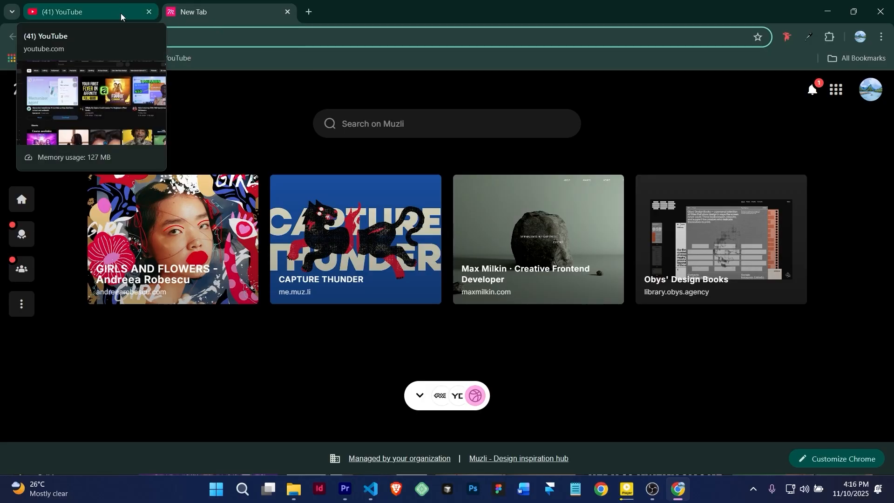
# Open the affinity.studio website in the browser.
pyautogui.click(197, 33)
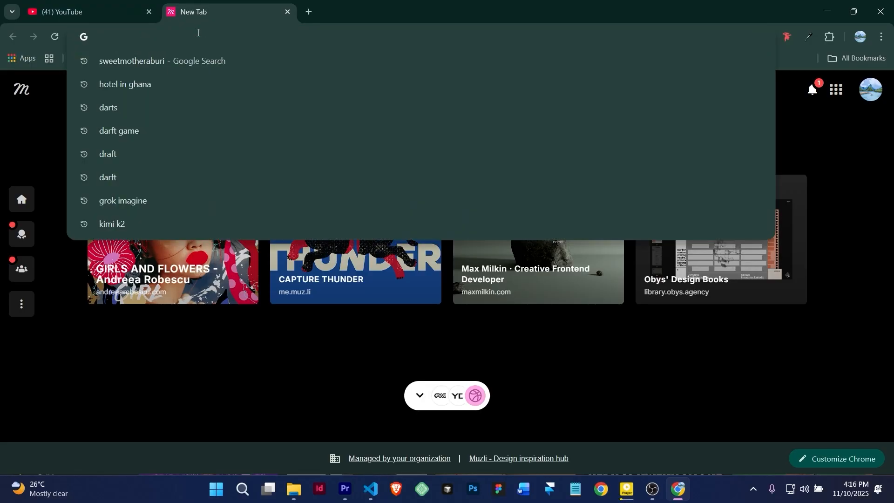
pyautogui.write('affinity.studio')
pyautogui.press('Return')
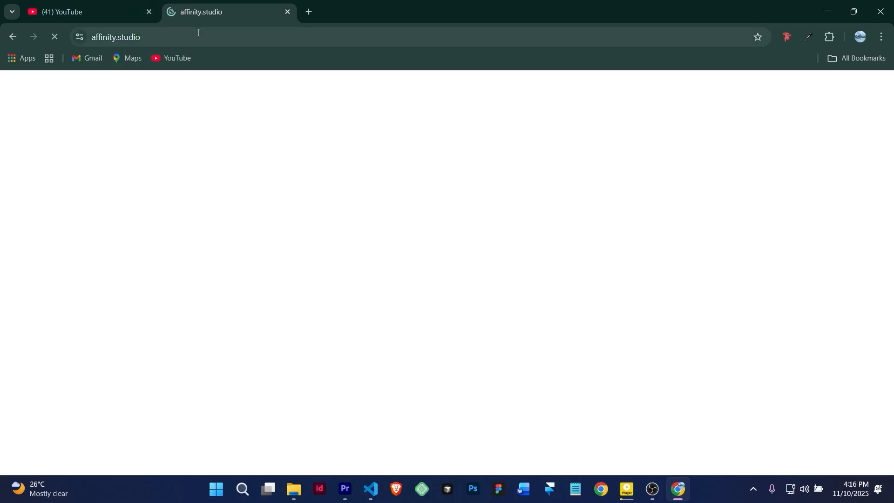
pyautogui.click(822, 199)
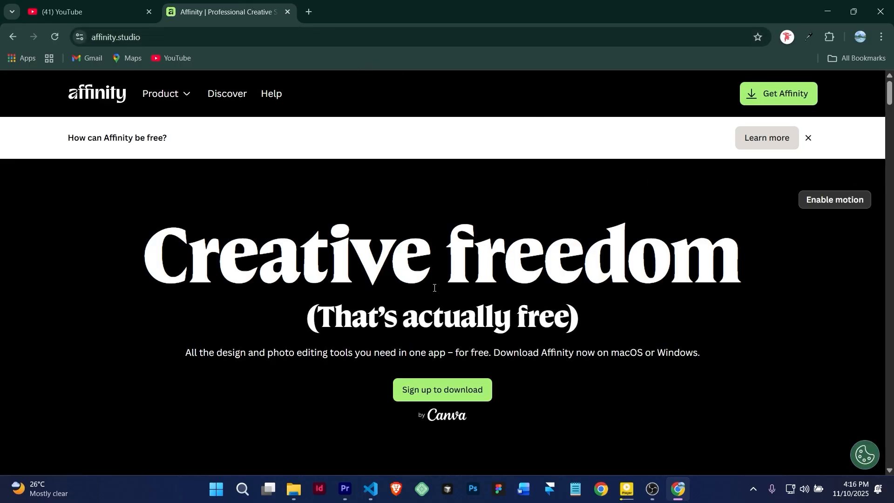
# Sign up to download Affinity, continuing with the Canva account already offered.
pyautogui.click(437, 394)
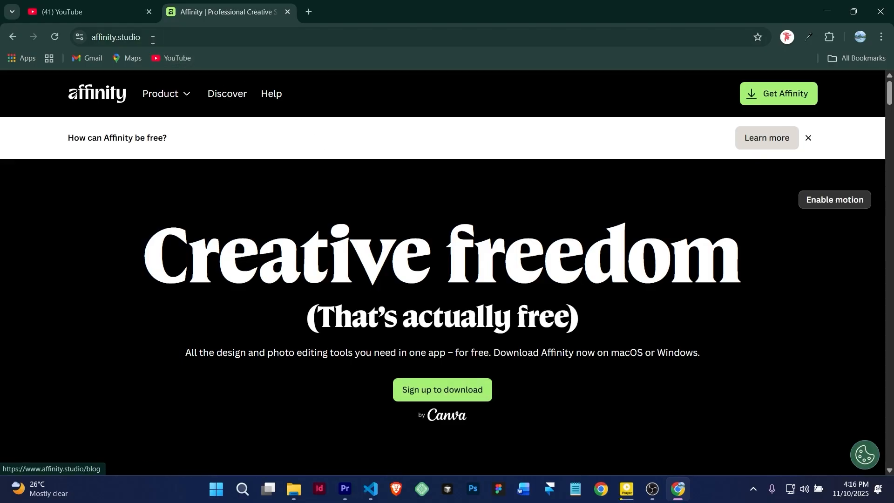
pyautogui.moveTo(144, 36); pyautogui.dragTo(82, 45)
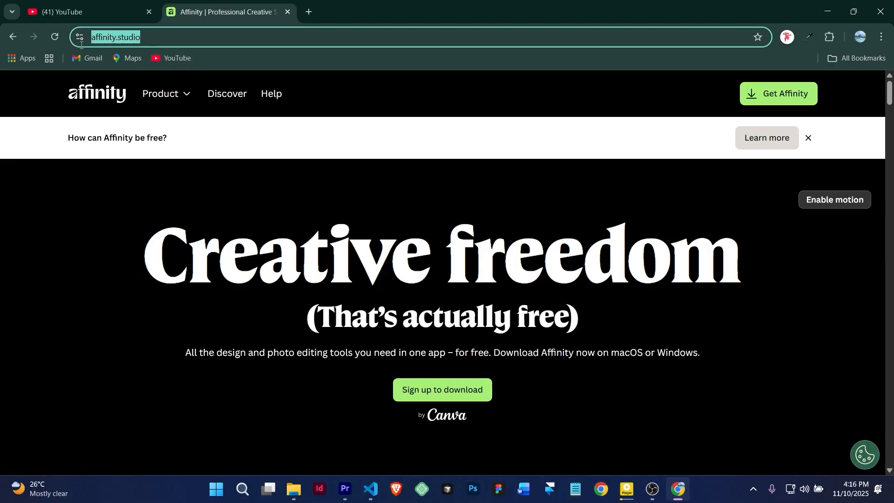
pyautogui.click(416, 390)
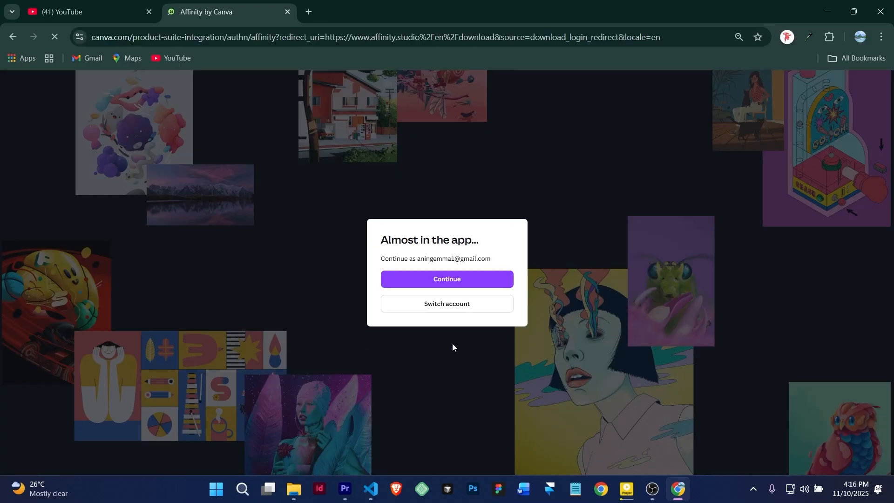
pyautogui.click(467, 279)
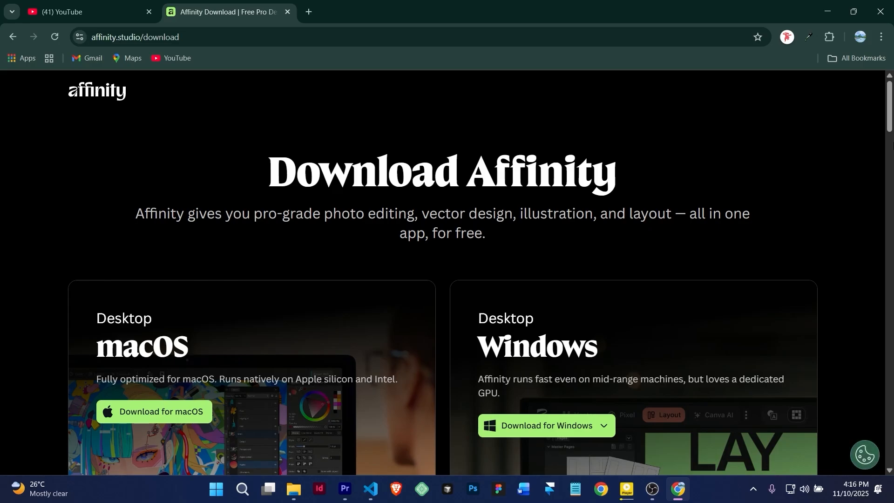
# Download the MSI/EXE (x64) build for Windows and install it in C:\Program Files\Affinity\Affinity with a desktop shortcut.
pyautogui.scroll(-4, 890, 117)
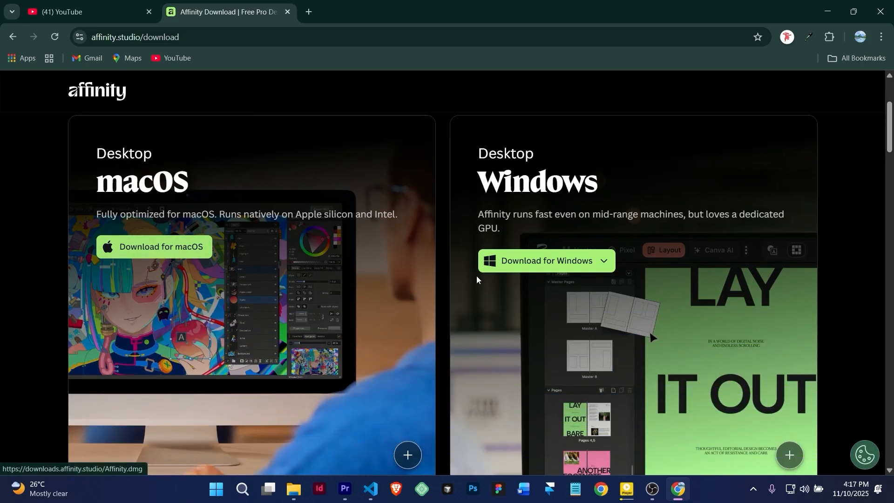
pyautogui.click(554, 271)
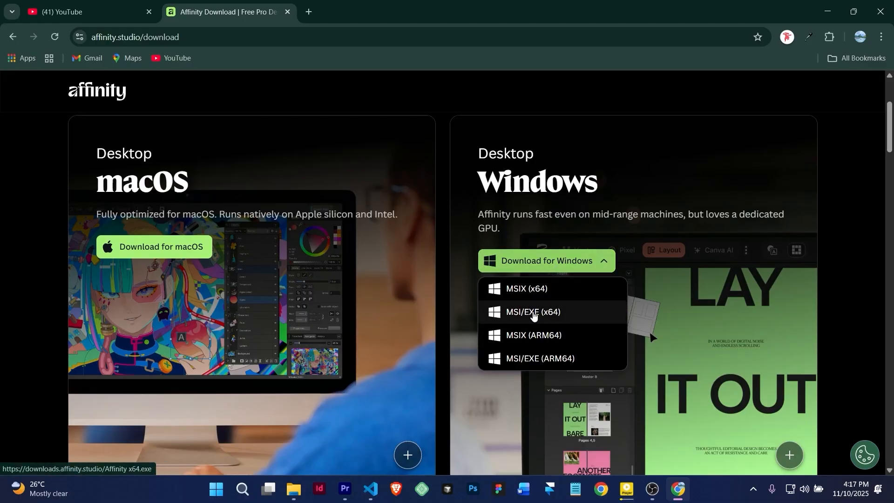
pyautogui.click(534, 313)
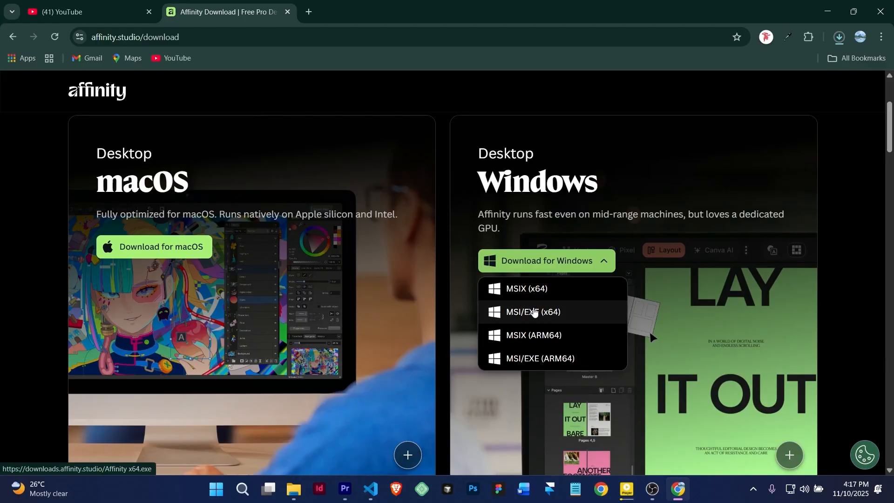
pyautogui.click(831, 44)
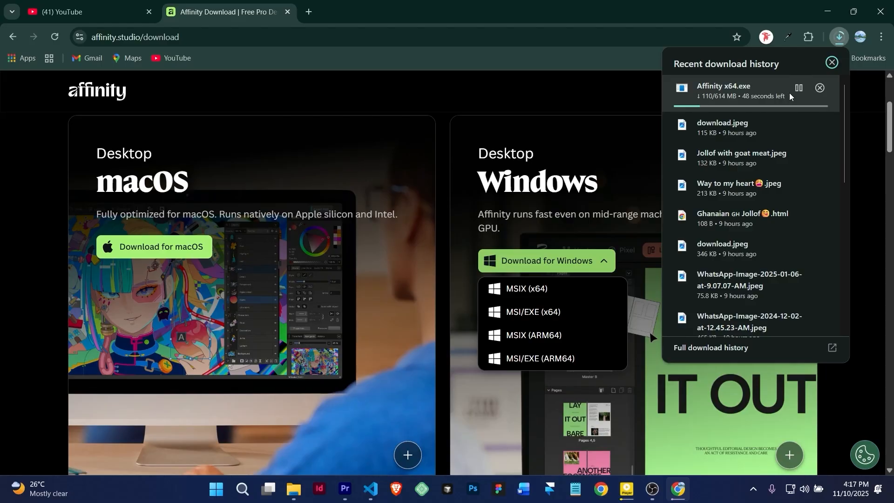
pyautogui.press('Escape')
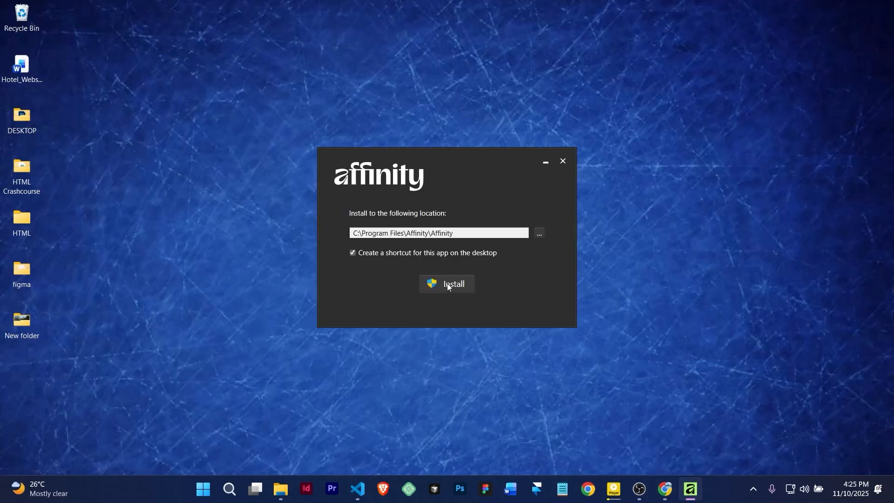
pyautogui.click(450, 286)
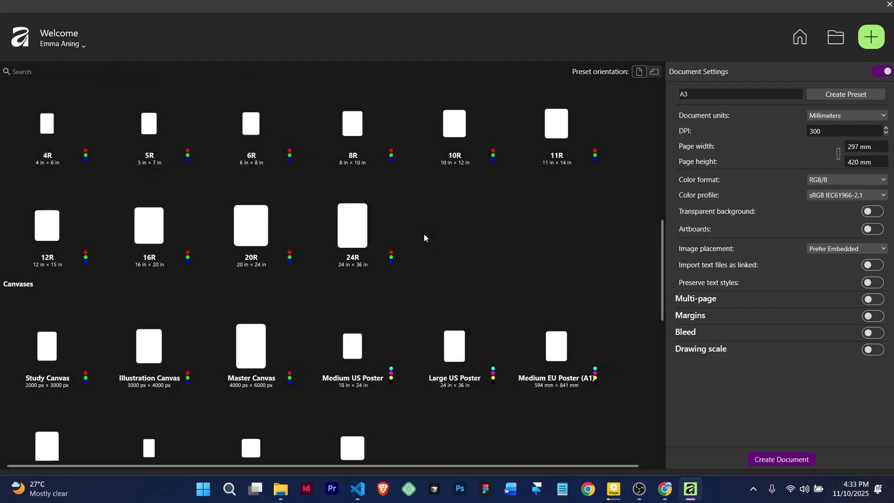
# Browse the new-document presets from page sizes to devices, comparing their landscape and portrait versions.
pyautogui.scroll(-5, 424, 237)
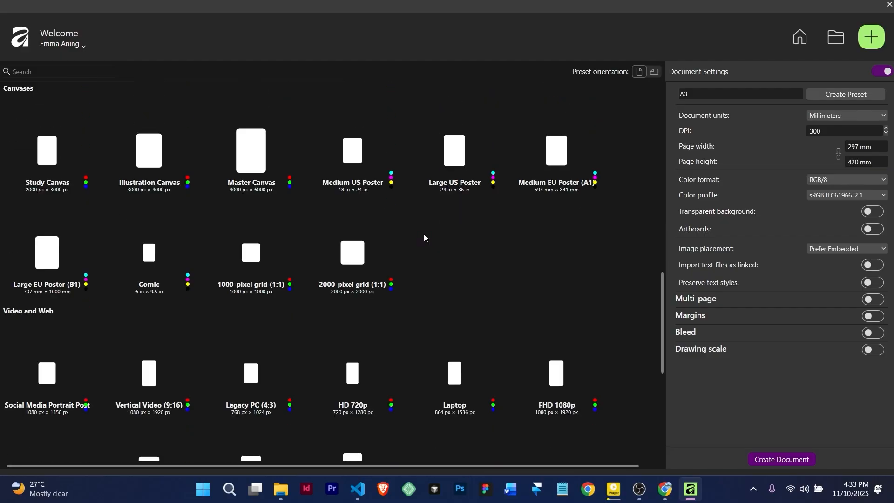
pyautogui.scroll(-3, 424, 234)
pyautogui.scroll(2, 423, 233)
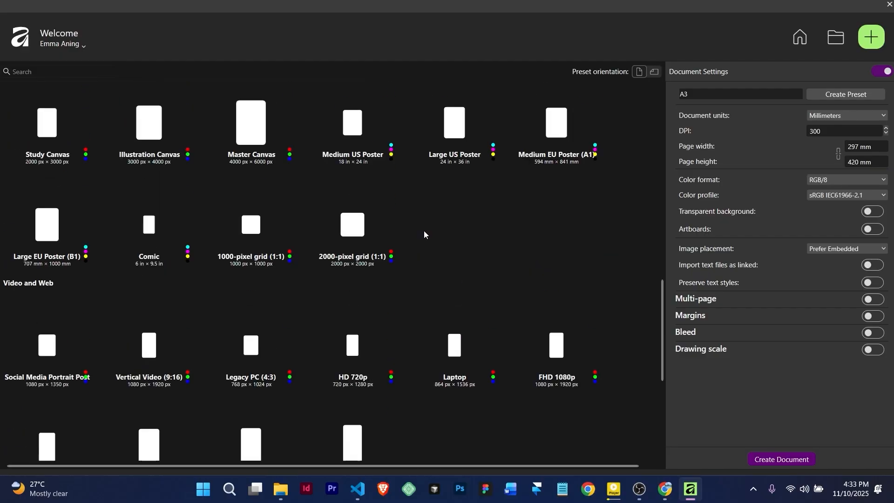
pyautogui.scroll(10, 423, 231)
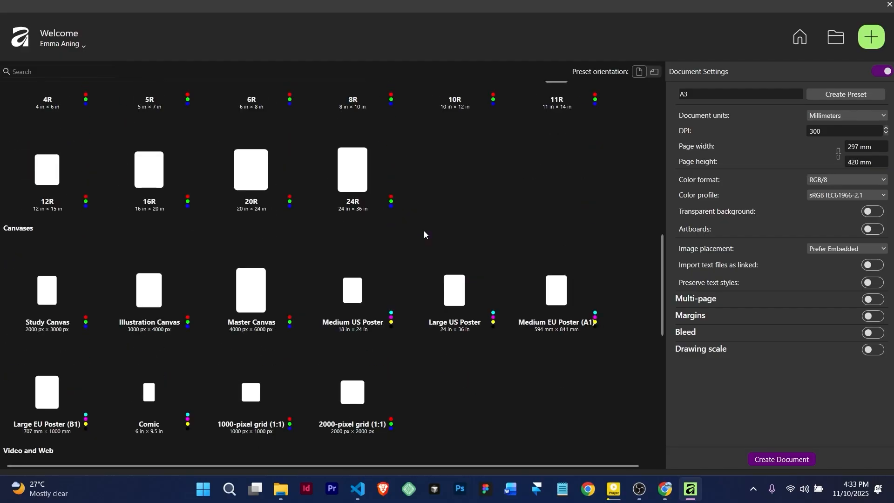
pyautogui.click(656, 73)
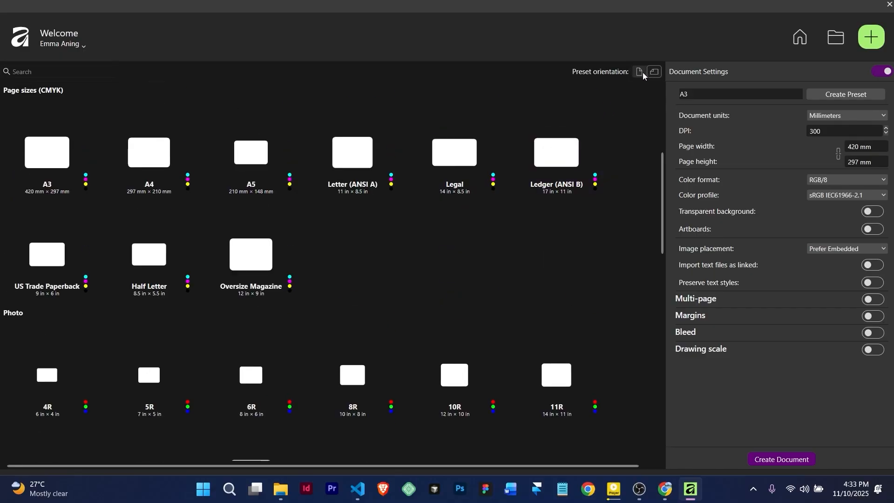
pyautogui.click(641, 72)
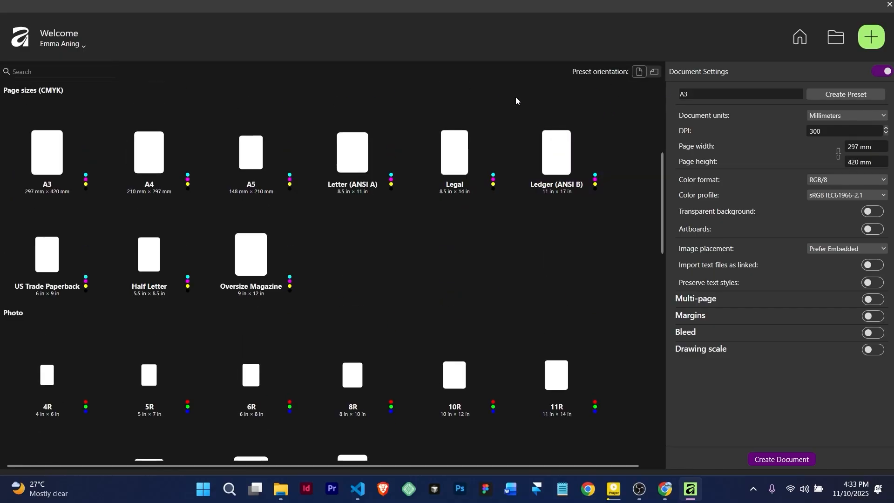
pyautogui.scroll(-2, 221, 232)
pyautogui.scroll(-10, 221, 232)
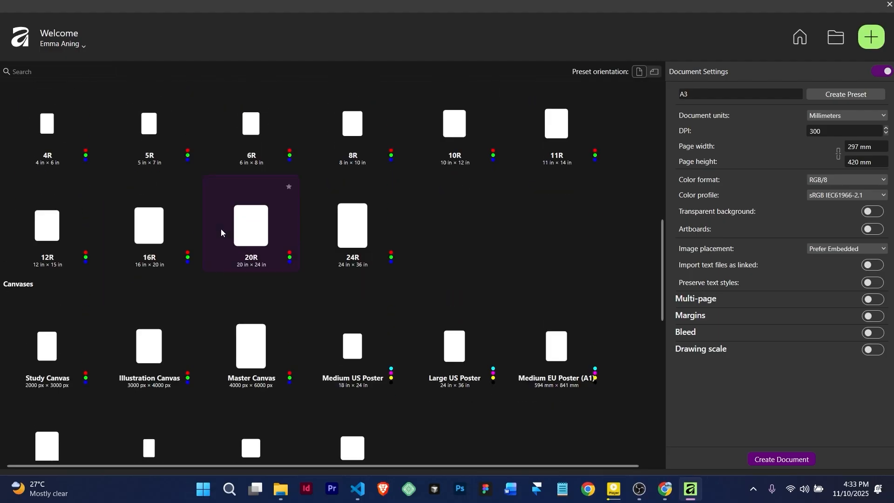
pyautogui.scroll(-3, 222, 231)
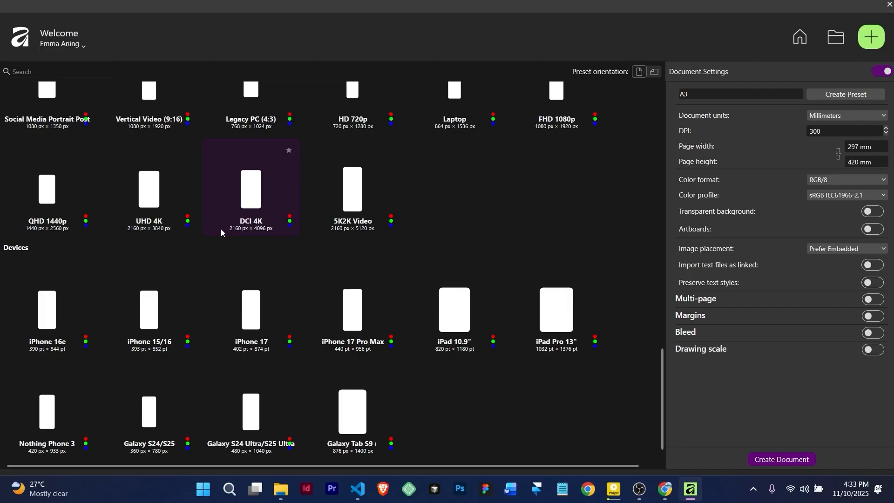
pyautogui.scroll(10, 221, 232)
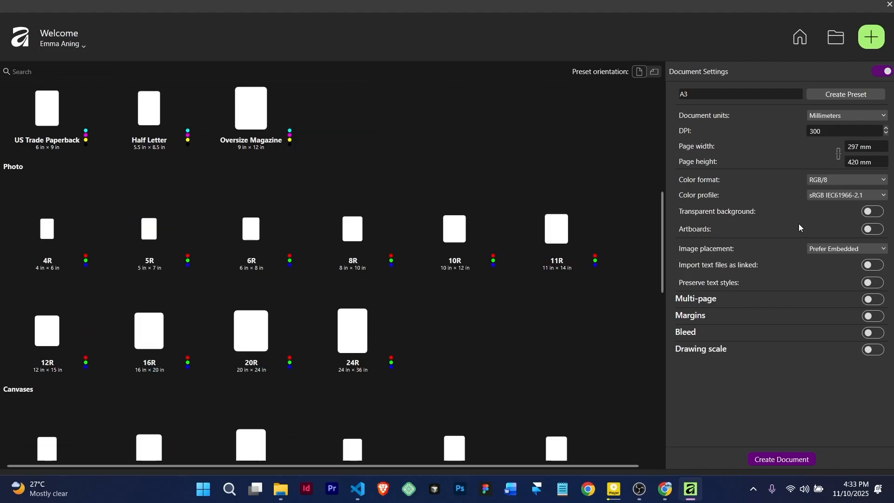
# Set the new document's units to pixels.
pyautogui.click(872, 123)
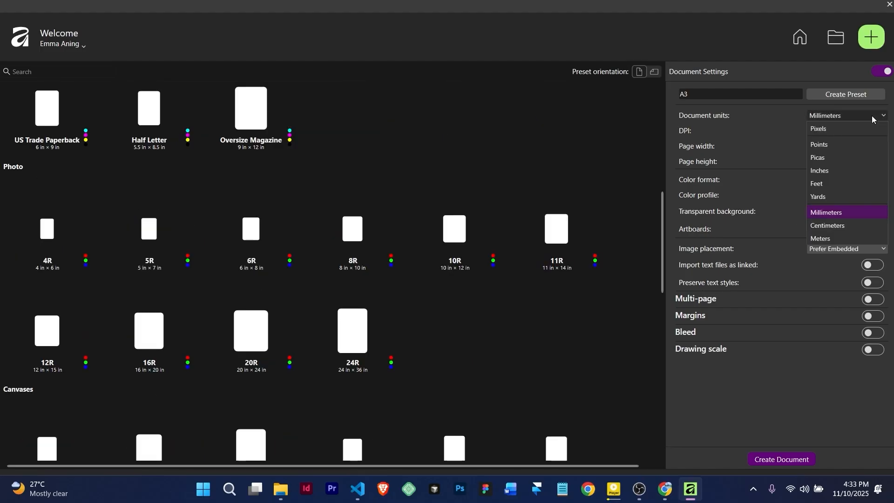
pyautogui.click(864, 130)
pyautogui.click(871, 147)
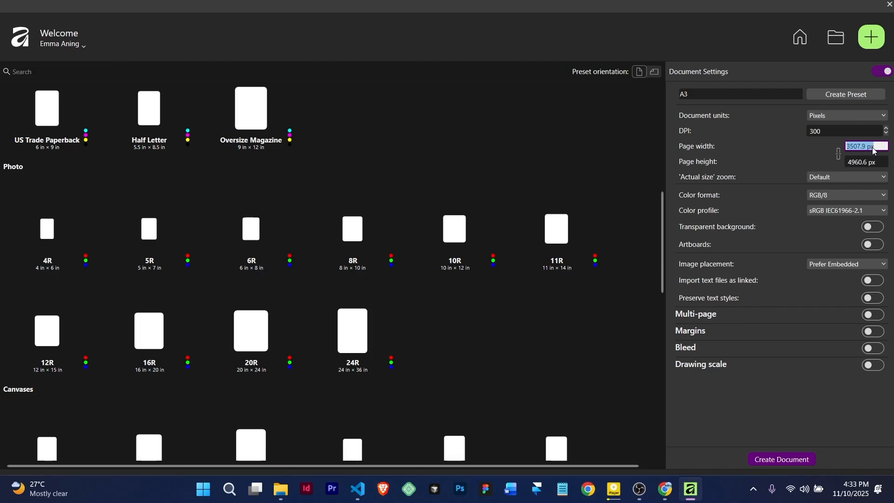
pyautogui.click(865, 147)
pyautogui.moveTo(866, 146); pyautogui.dragTo(798, 149)
pyautogui.click(873, 116)
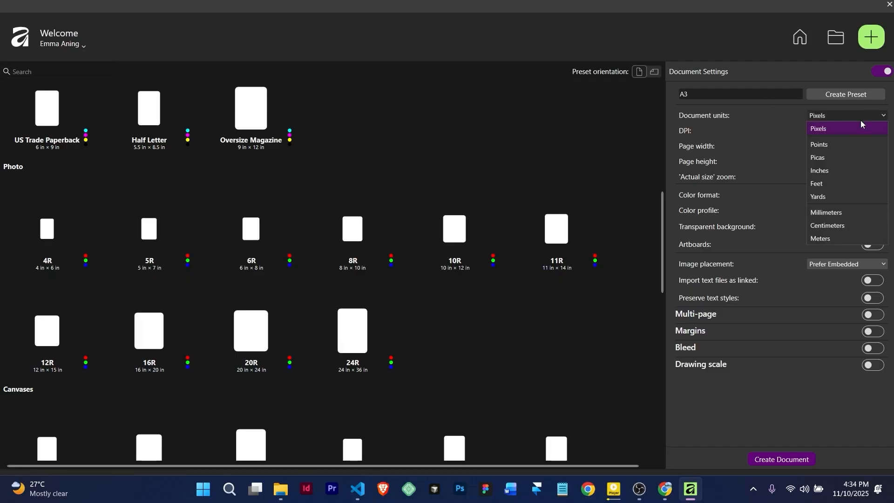
pyautogui.click(765, 114)
# Examine the document settings, trying their visibility and Artboards switches and reviewing the color format choices and DPI field.
pyautogui.click(885, 74)
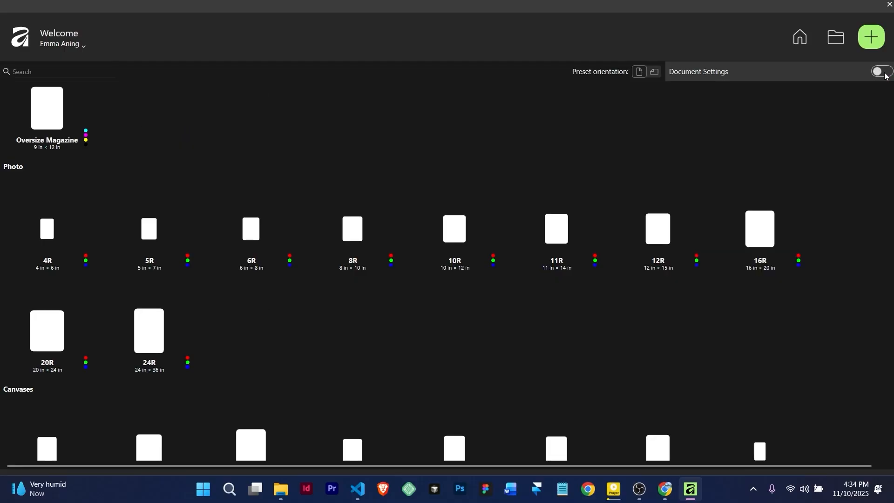
pyautogui.click(885, 73)
pyautogui.click(885, 74)
pyautogui.click(885, 73)
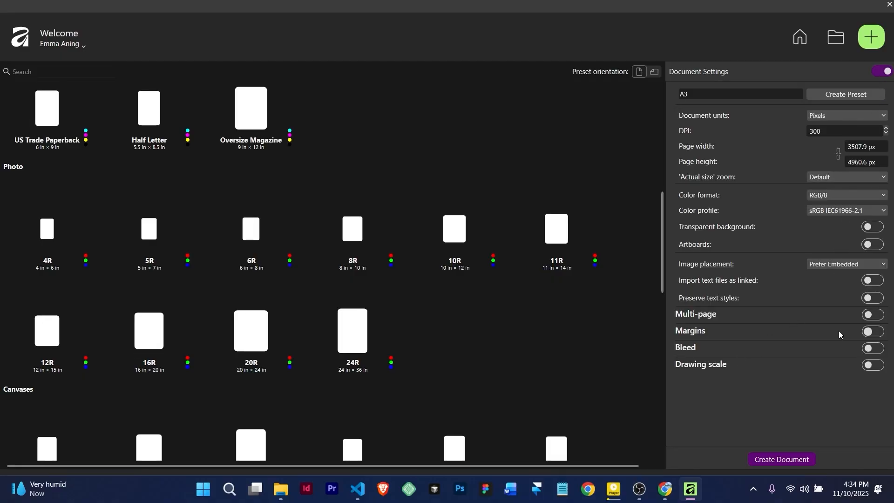
pyautogui.click(871, 245)
pyautogui.click(874, 245)
pyautogui.click(876, 196)
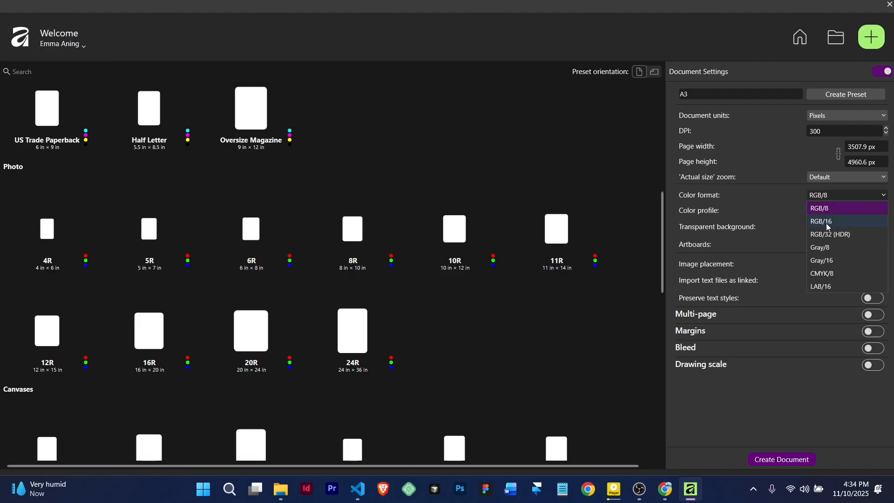
pyautogui.click(769, 214)
pyautogui.click(850, 131)
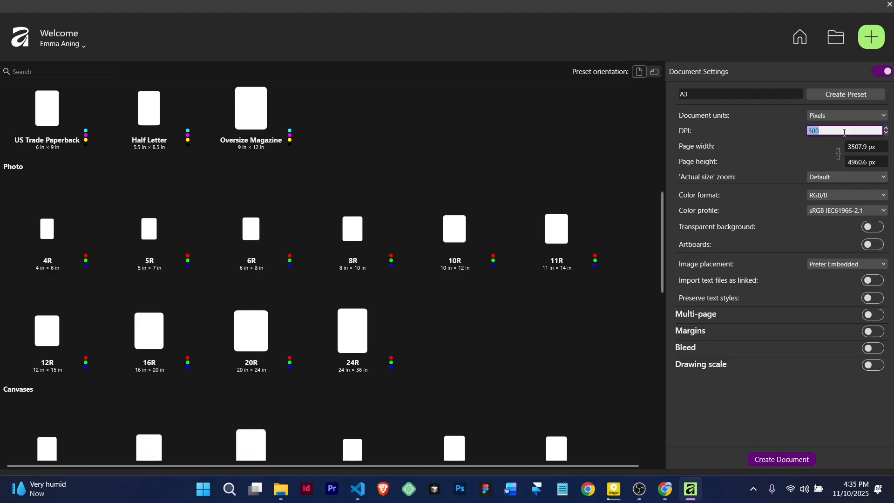
pyautogui.scroll(-2, 652, 107)
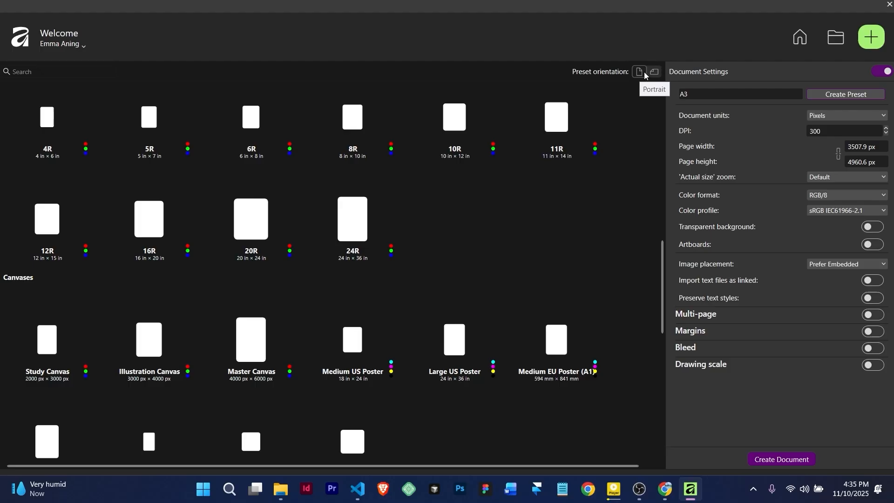
# Compare the landscape and portrait preset orientations, ending on landscape.
pyautogui.click(654, 72)
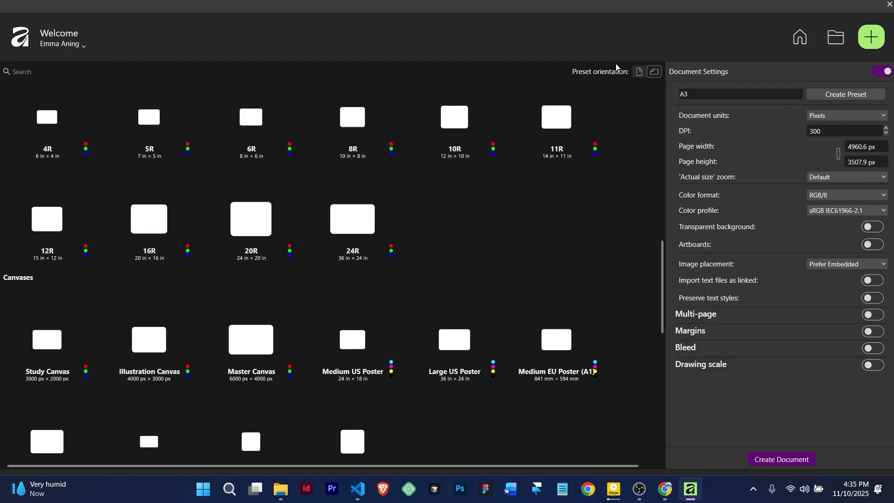
pyautogui.click(639, 73)
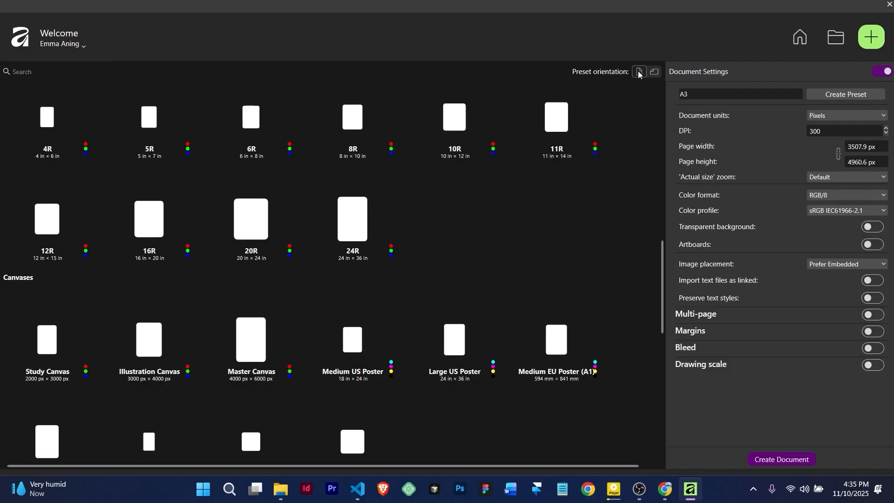
pyautogui.click(654, 72)
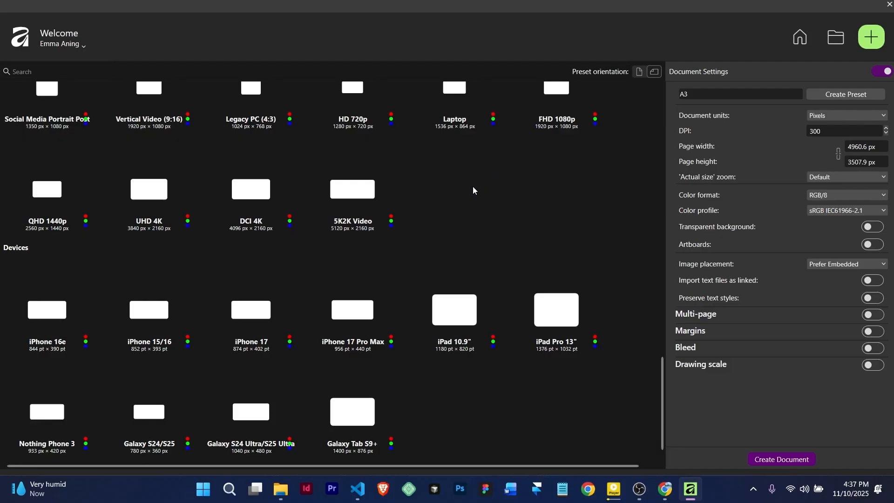
# Set the page width to 1280 px and the height to 1920 px, and switch the page to landscape orientation.
pyautogui.click(863, 148)
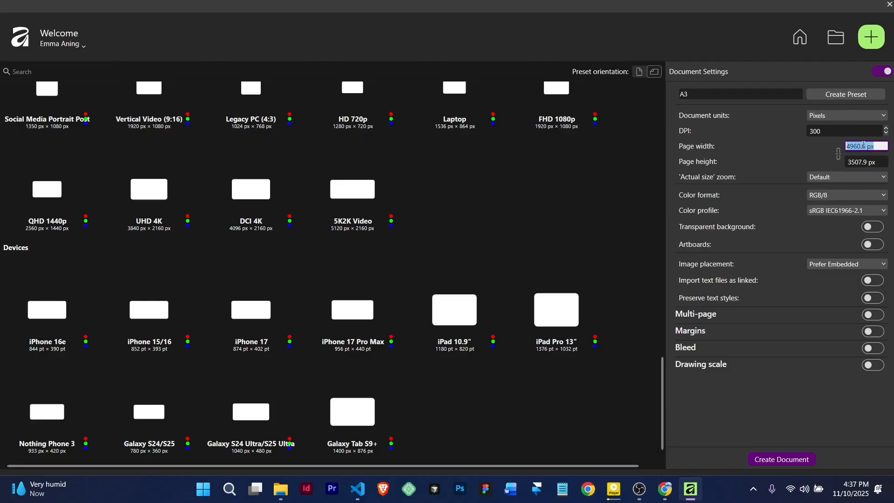
pyautogui.moveTo(864, 147); pyautogui.dragTo(838, 151)
pyautogui.write('1280')
pyautogui.click(849, 163)
pyautogui.hotkey('shift', 'Right')
pyautogui.hotkey('shift', 'Right')
pyautogui.hotkey('shift', 'Right')
pyautogui.hotkey('shift', 'Right')
pyautogui.hotkey('shift', 'Right')
pyautogui.hotkey('shift', 'Right')
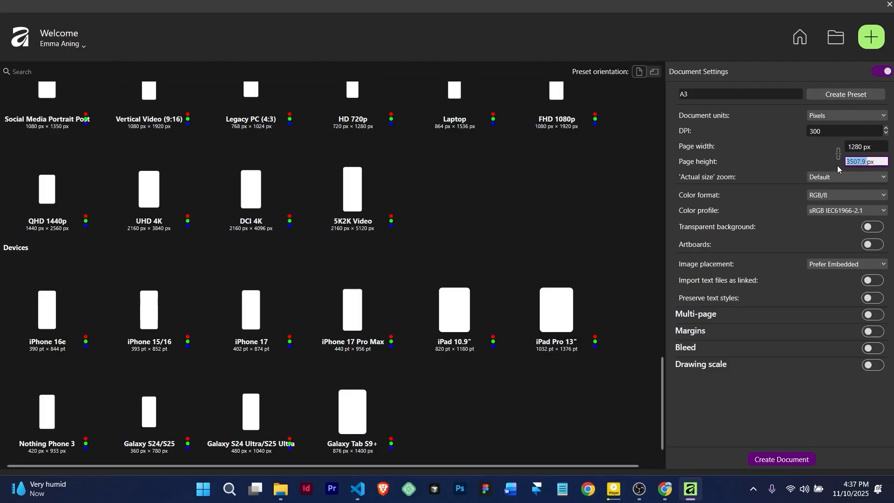
pyautogui.write('920')
pyautogui.click(655, 74)
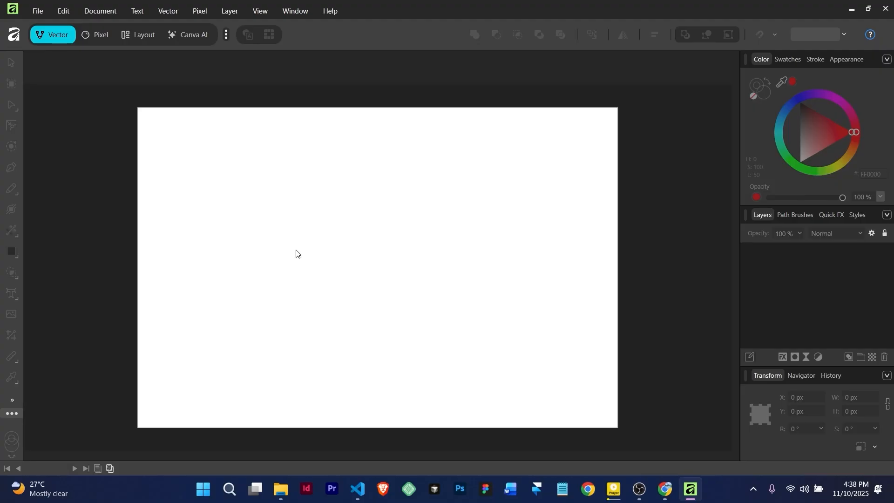
# Examine the shape tools, the Pixel and Vector workspaces, and the Layer, View and Help commands, ending in the Vector workspace.
pyautogui.scroll(1, 305, 241)
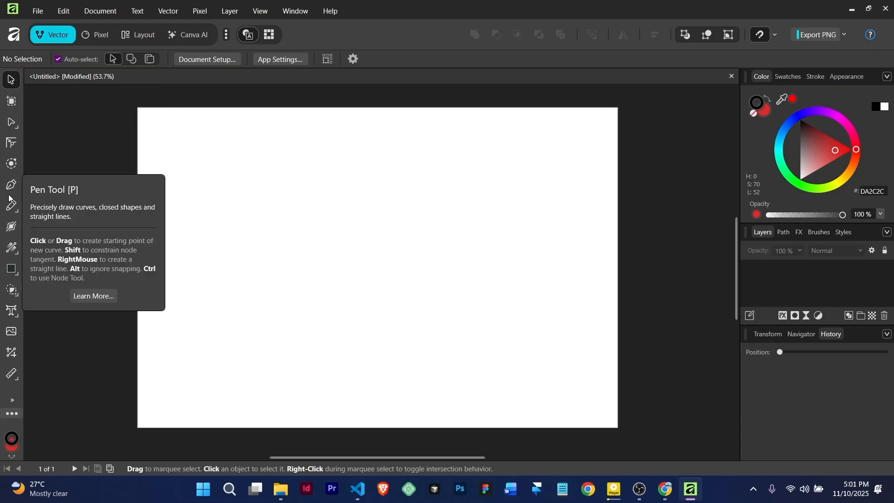
pyautogui.click(12, 272)
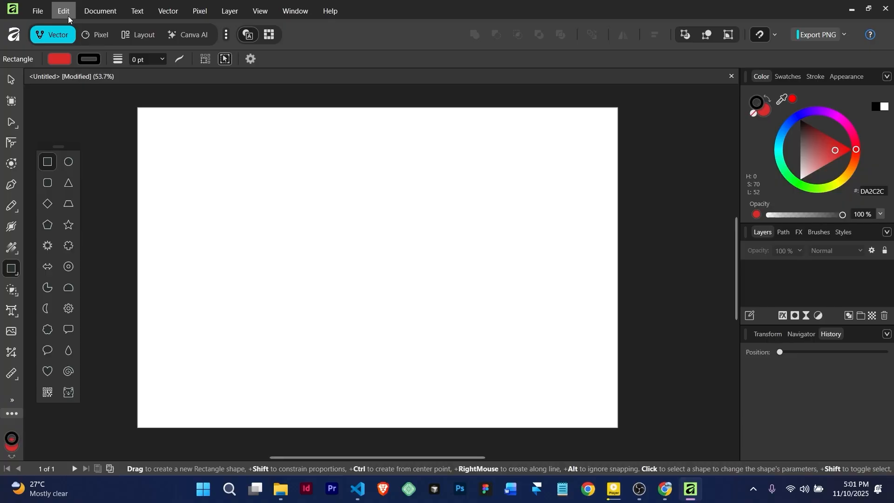
pyautogui.click(38, 11)
pyautogui.click(37, 11)
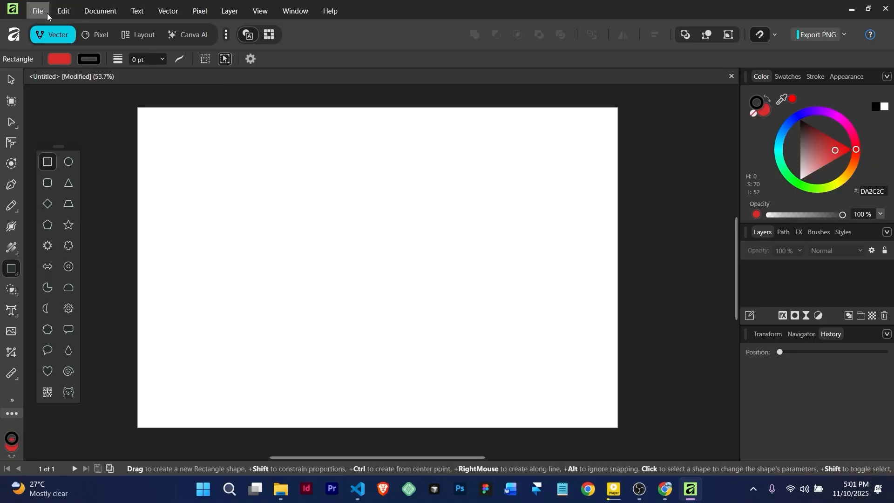
pyautogui.click(93, 35)
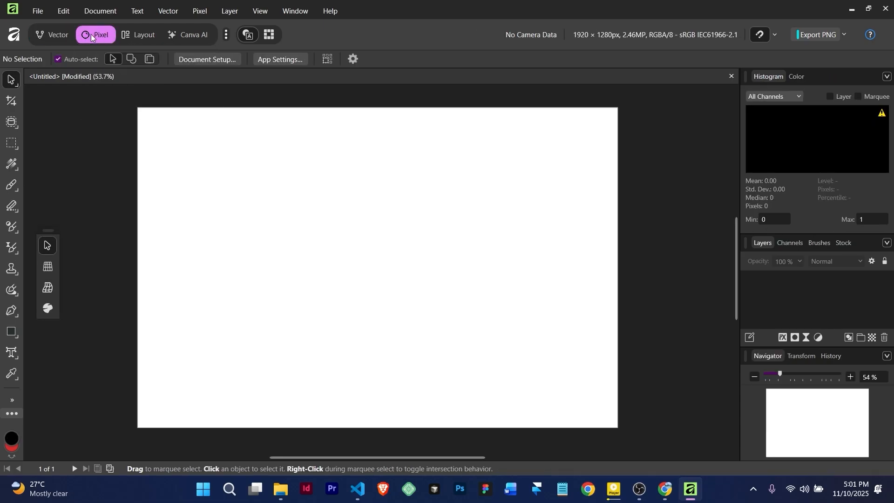
pyautogui.click(51, 35)
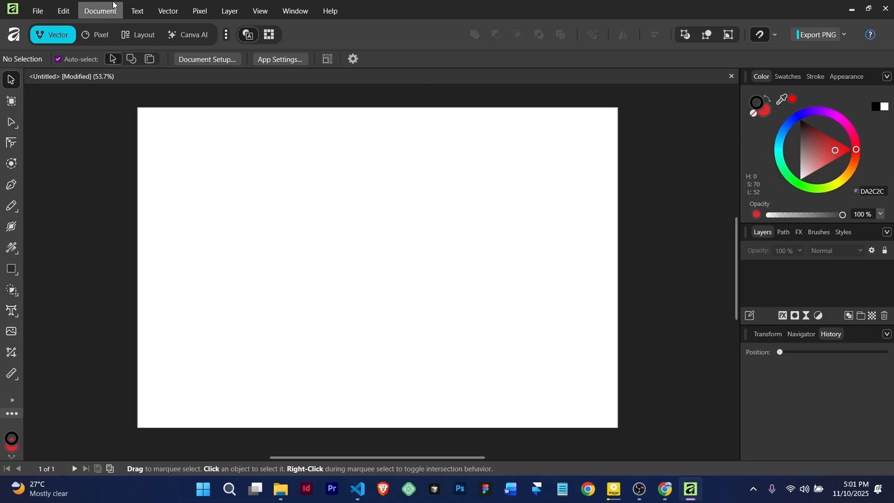
pyautogui.click(230, 10)
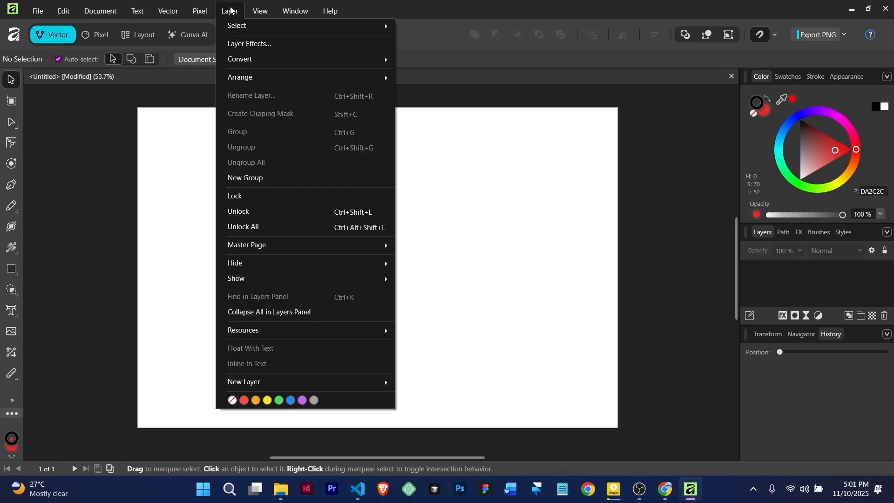
pyautogui.click(230, 10)
pyautogui.click(259, 11)
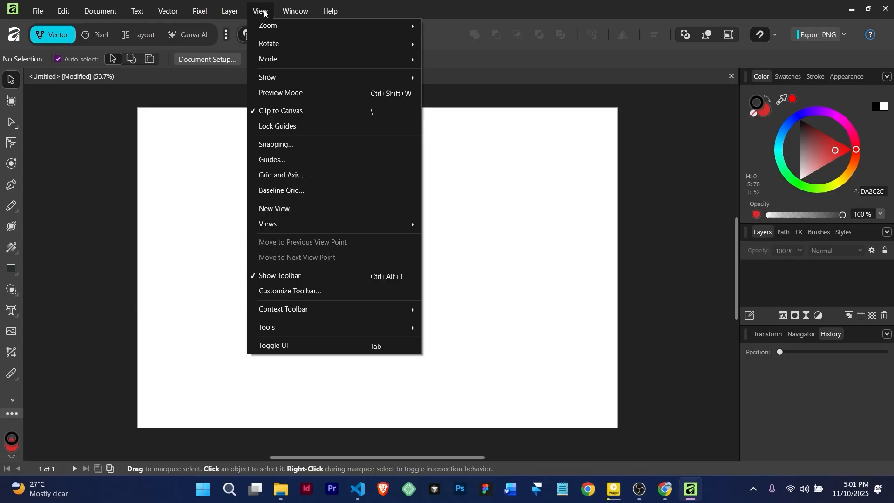
pyautogui.moveTo(287, 10)
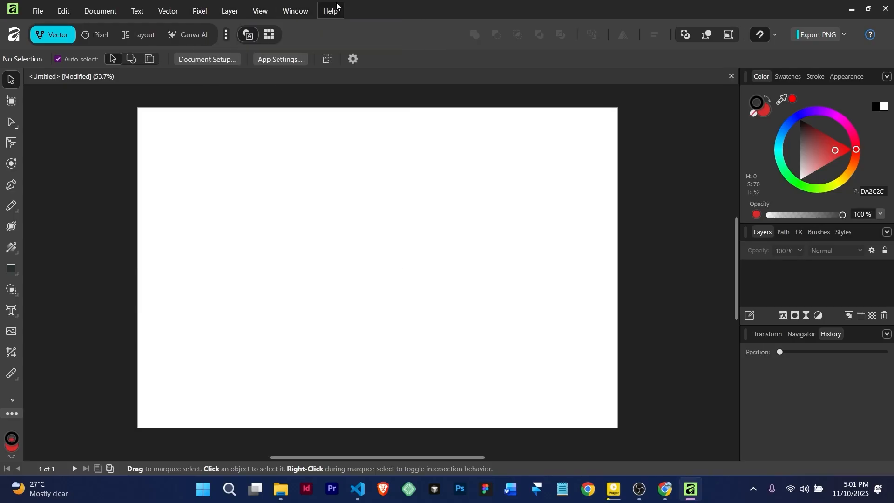
pyautogui.moveTo(336, 6)
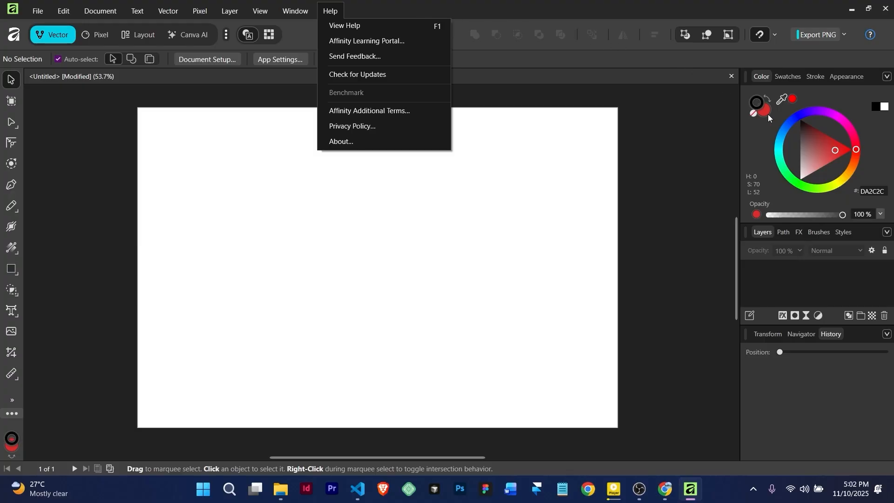
# Try out the color wheel, ending on a muted brown fill color (966F55) at 100% opacity.
pyautogui.click(837, 150)
pyautogui.click(829, 153)
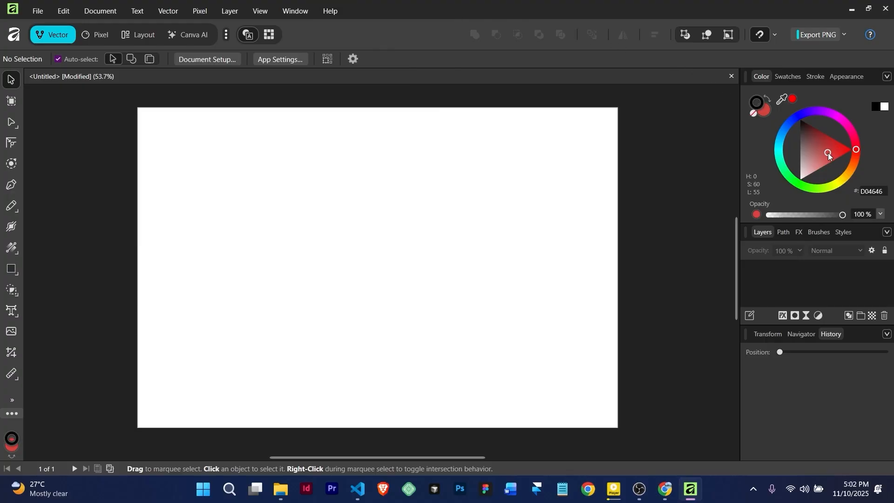
pyautogui.moveTo(828, 154); pyautogui.dragTo(812, 145)
pyautogui.click(807, 111)
pyautogui.moveTo(808, 110); pyautogui.dragTo(854, 166)
pyautogui.moveTo(843, 217)
pyautogui.mouseDown()
pyautogui.moveTo(784, 217)
pyautogui.moveTo(843, 217)
pyautogui.mouseUp()
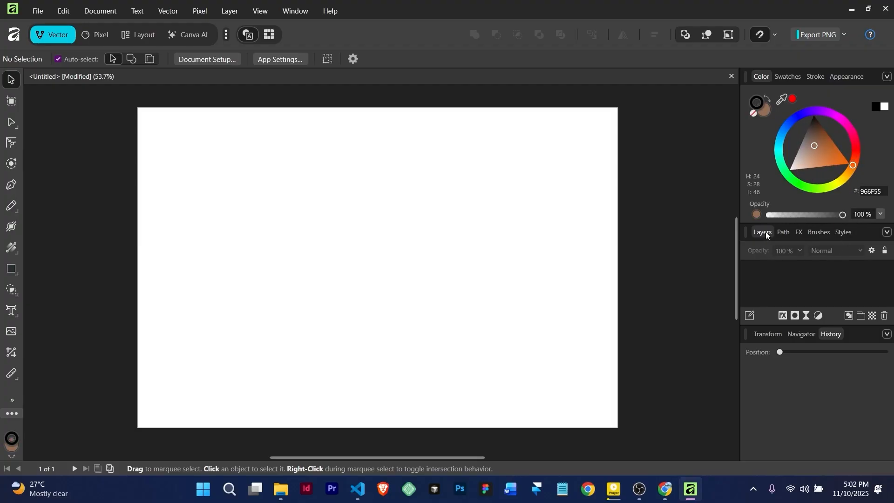
pyautogui.click(817, 316)
pyautogui.click(748, 290)
pyautogui.click(787, 314)
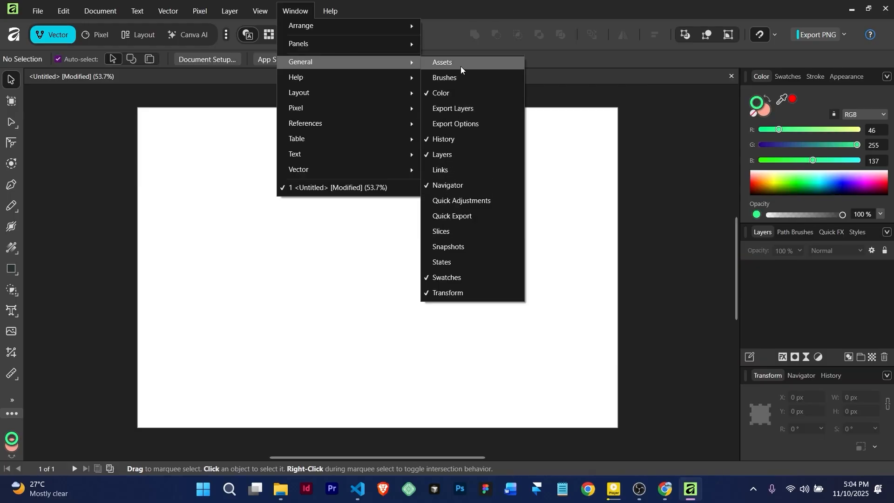
# Show the Assets panel, look through its Simply Flat icons collection, and close the panel.
pyautogui.click(460, 67)
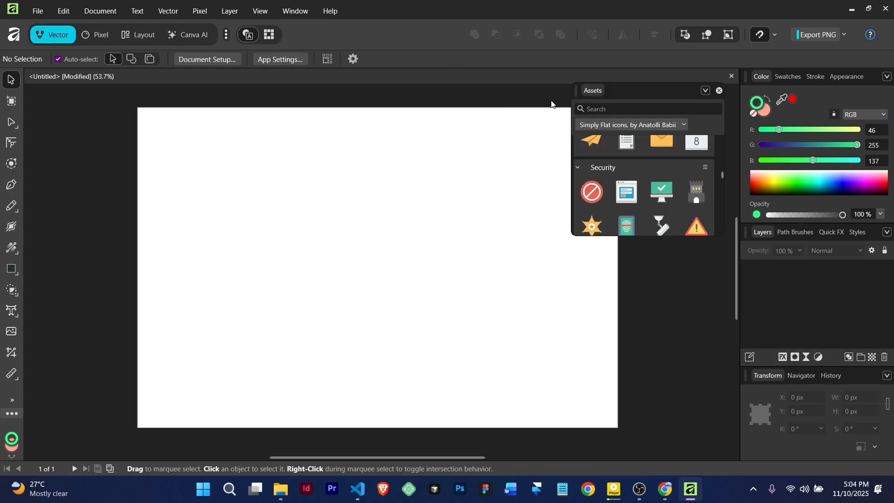
pyautogui.scroll(-5, 676, 176)
pyautogui.scroll(-10, 676, 176)
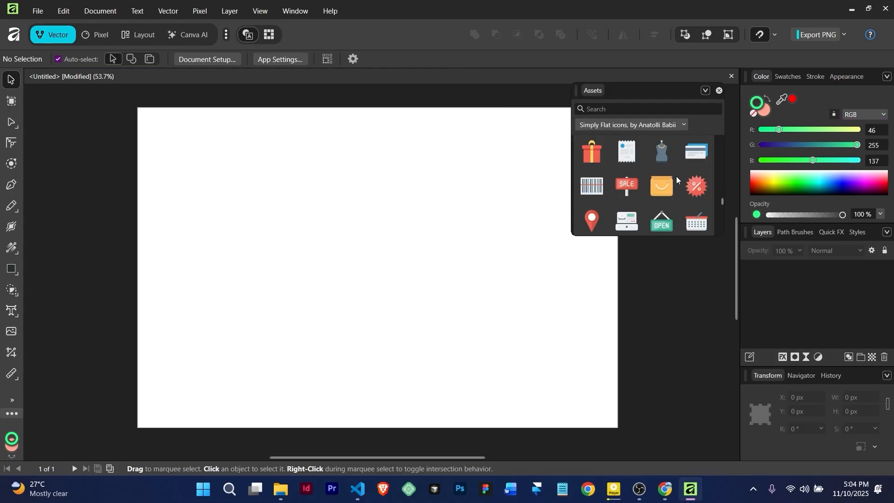
pyautogui.scroll(12, 676, 176)
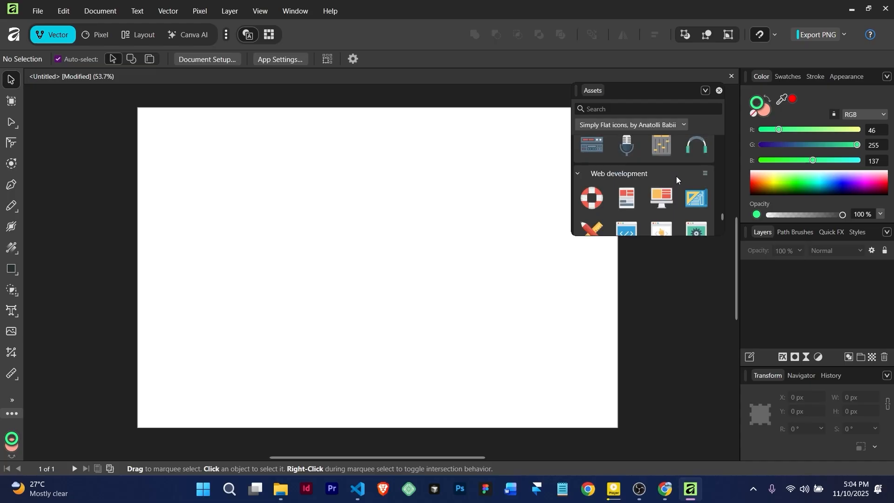
pyautogui.scroll(1, 675, 176)
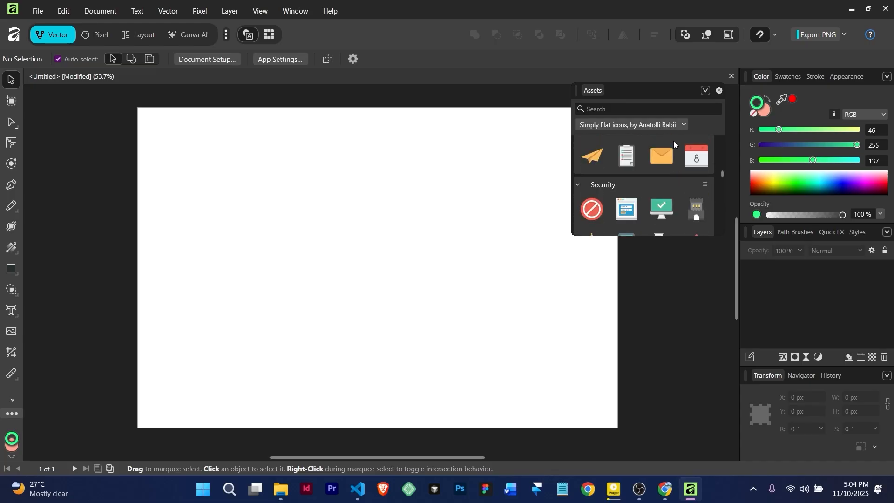
pyautogui.click(720, 91)
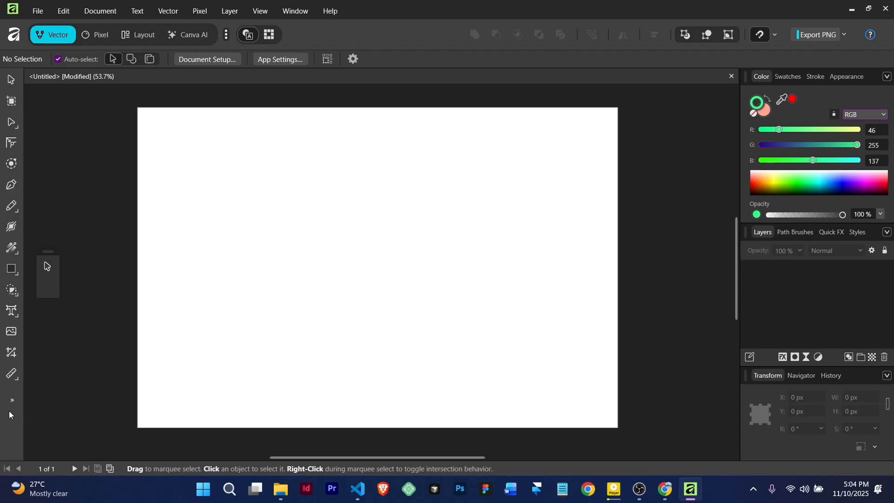
# Enable the Assets panel in the interface customisation settings and enlarge the panel vertically.
pyautogui.click(10, 413)
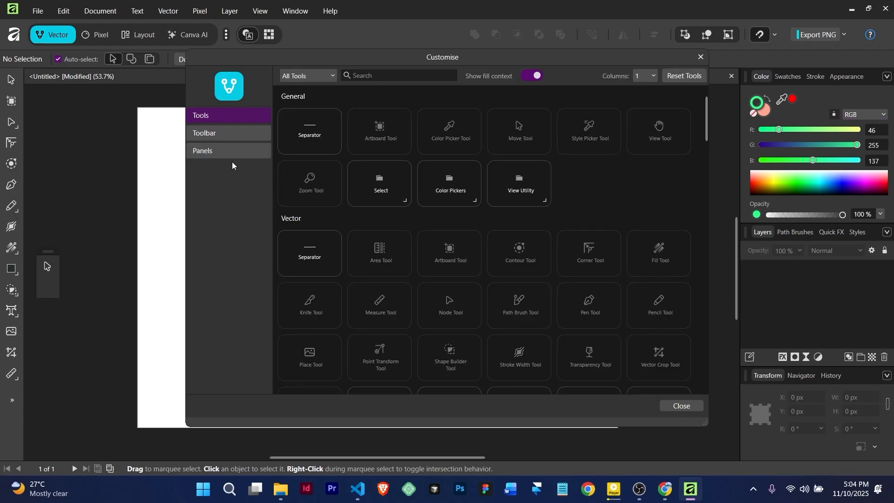
pyautogui.click(199, 151)
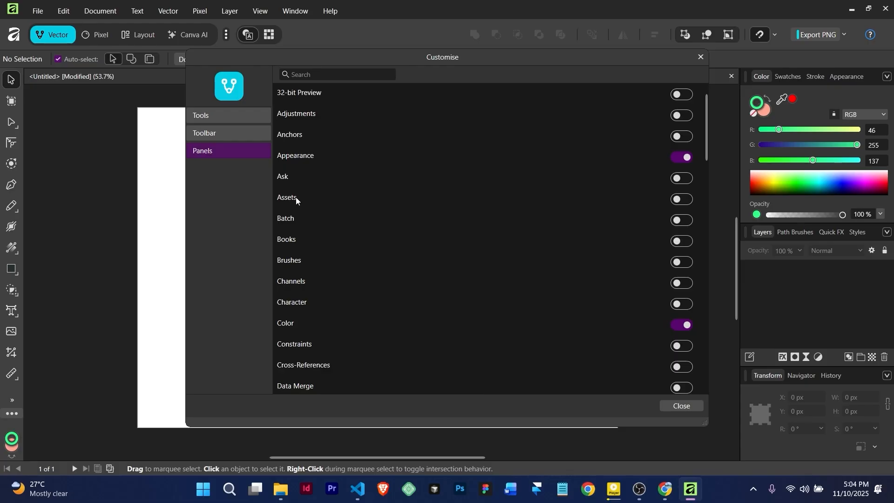
pyautogui.click(678, 201)
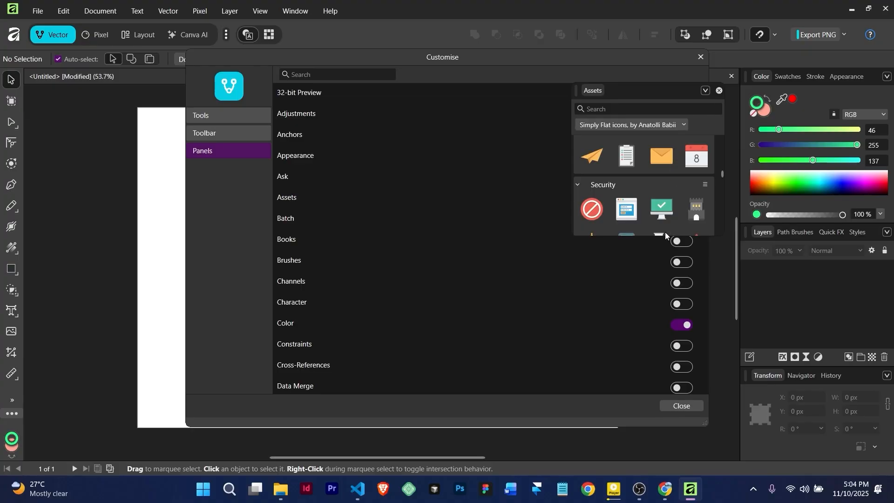
pyautogui.moveTo(665, 237); pyautogui.dragTo(669, 385)
# Browse the Simply Flat icons categories in the Assets panel, including the Creativity category.
pyautogui.scroll(-6, 666, 229)
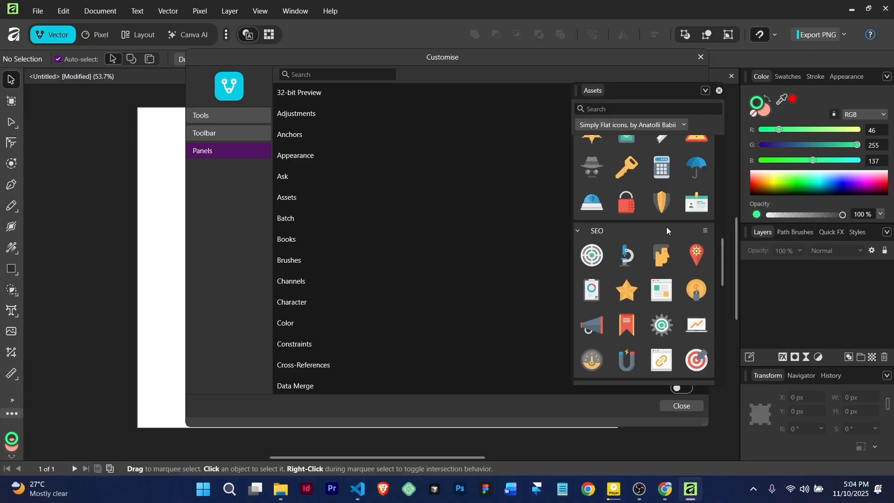
pyautogui.scroll(-10, 666, 231)
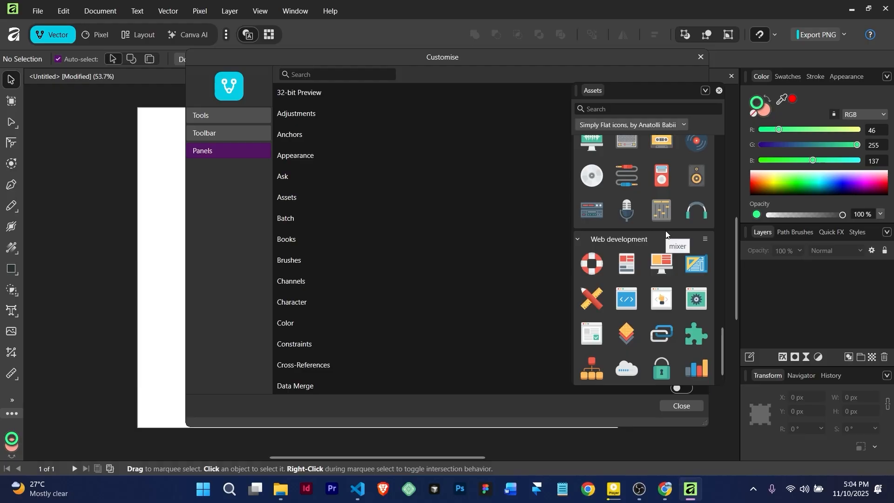
pyautogui.scroll(10, 666, 234)
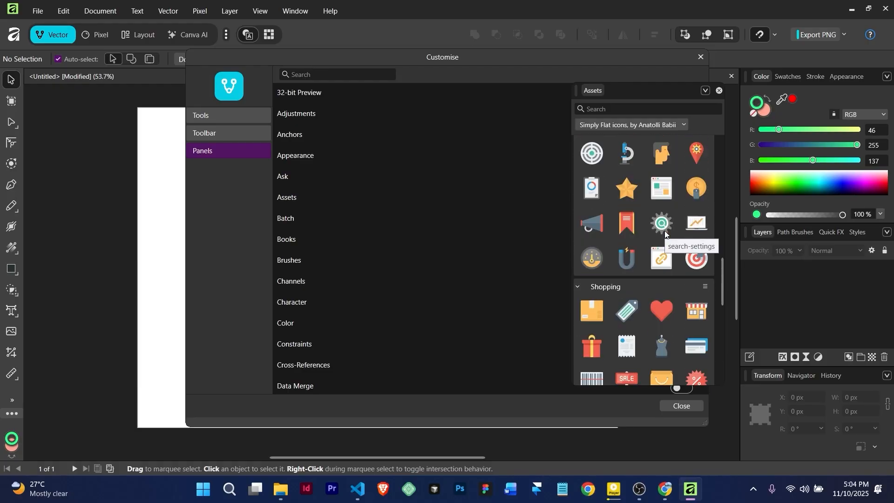
pyautogui.scroll(8, 666, 189)
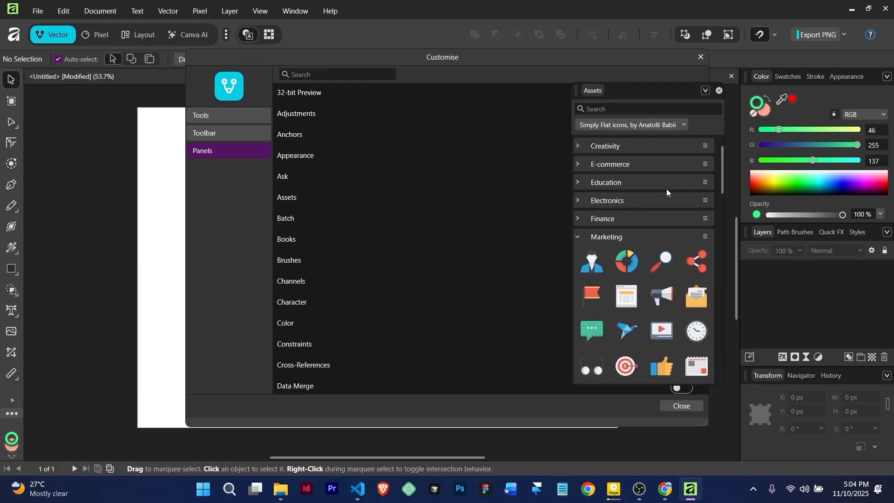
pyautogui.click(582, 146)
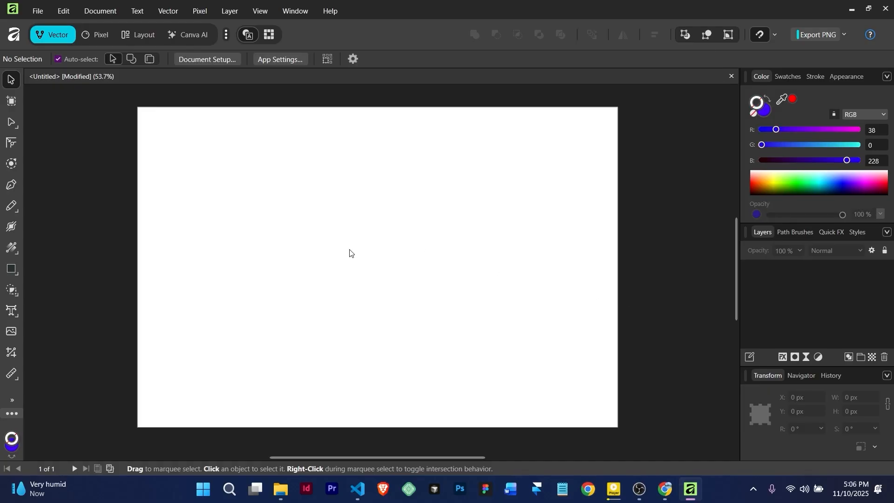
# Draw a 1920 × 1280 px rectangle covering the whole page and fill it with yellow (255, 226, 16).
pyautogui.click(11, 271)
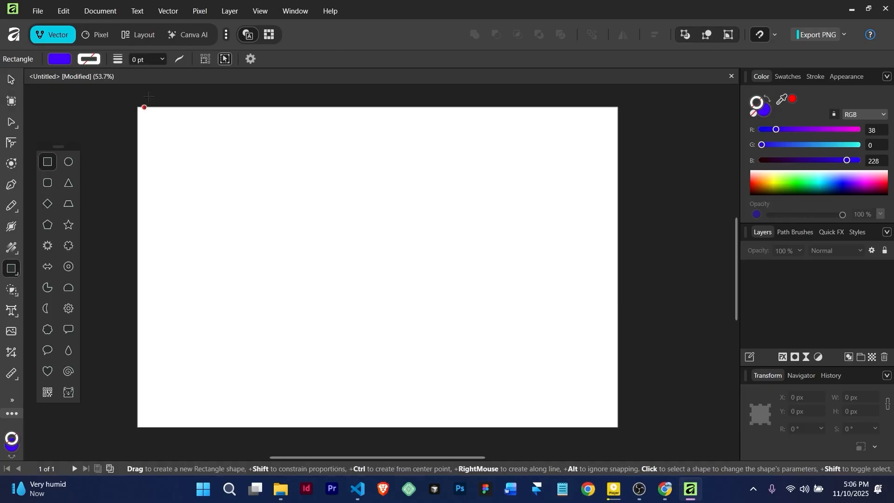
pyautogui.moveTo(138, 108); pyautogui.dragTo(617, 427)
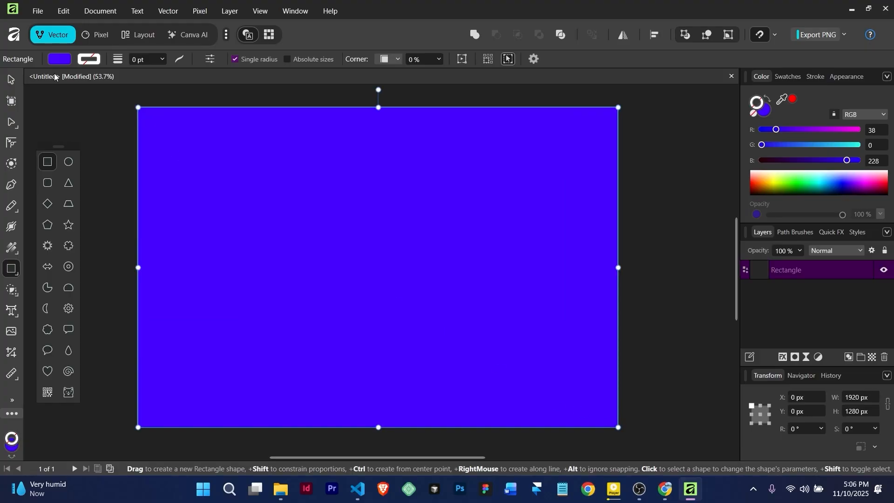
pyautogui.click(58, 59)
pyautogui.click(59, 166)
pyautogui.click(39, 166)
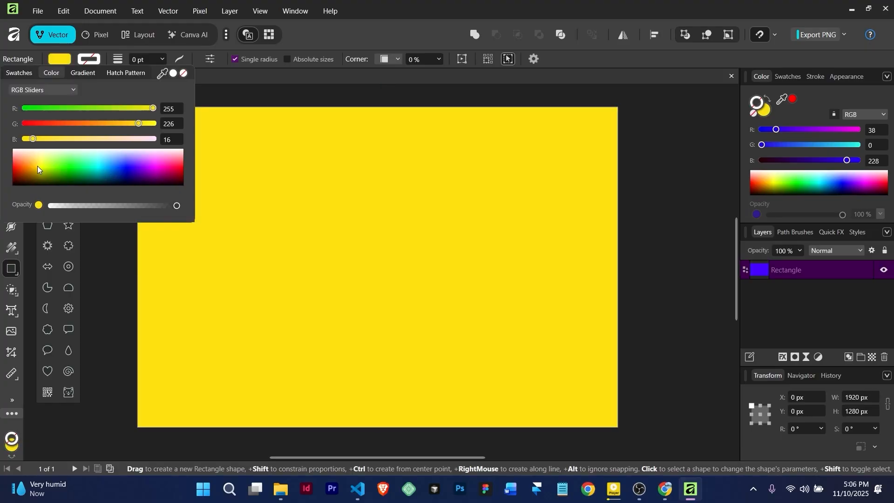
# Set the rectangle's fill to turquoise with RGB values 0, 244, 218, keeping full opacity.
pyautogui.click(112, 178)
pyautogui.moveTo(61, 139); pyautogui.dragTo(134, 138)
pyautogui.moveTo(48, 122); pyautogui.dragTo(18, 108)
pyautogui.moveTo(176, 206); pyautogui.dragTo(153, 206)
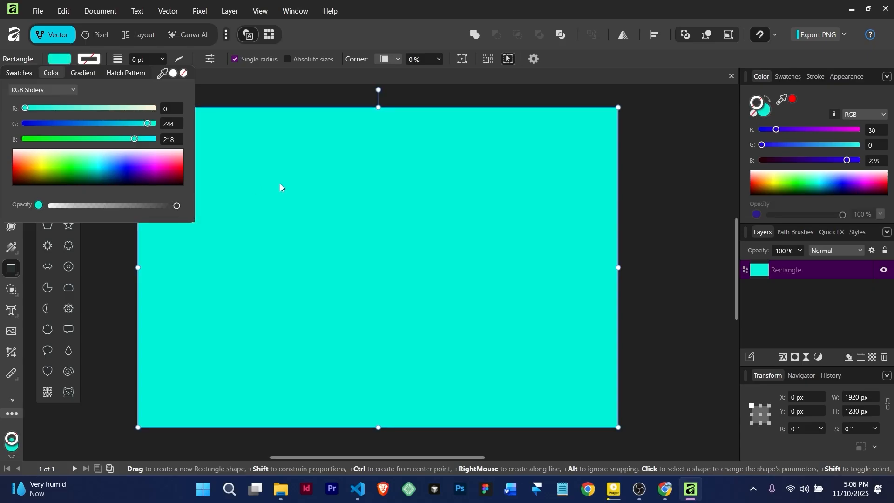
# Delete the full-page rectangle.
pyautogui.click(12, 80)
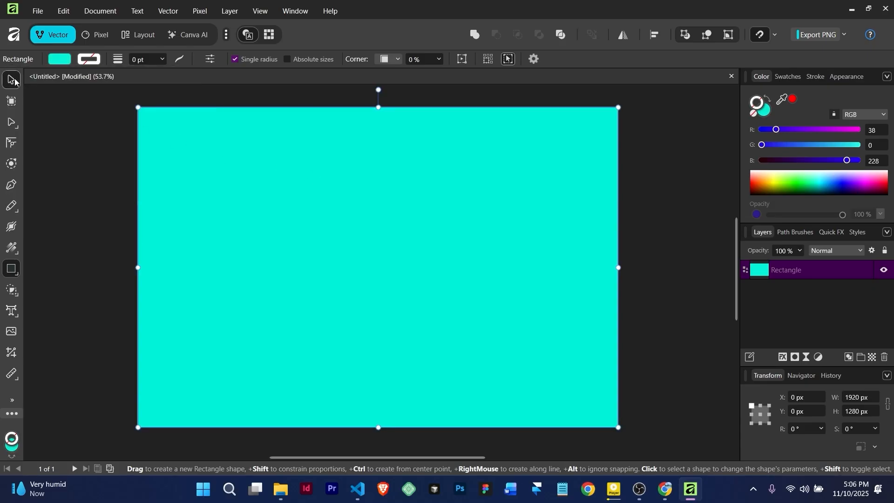
pyautogui.press('Delete')
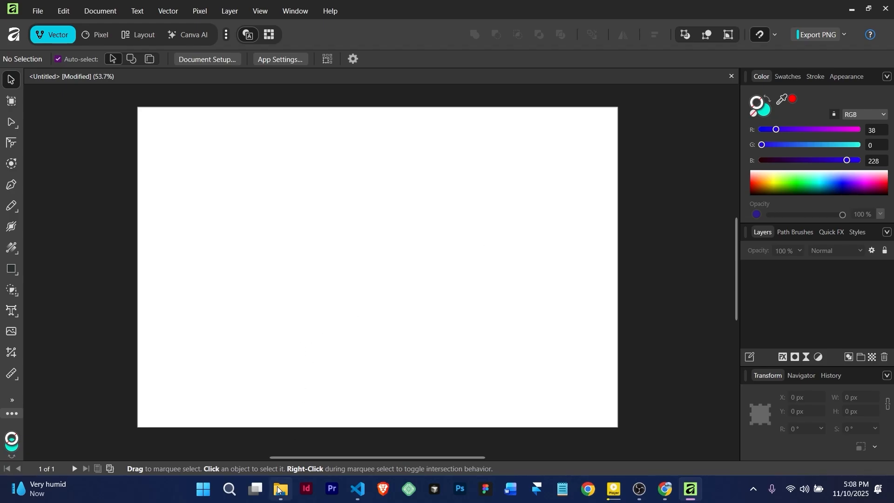
# Switch to File Explorer and place the beautiful-water-villas-tropical-maldives-island-sunrise-time image from the landing page folder into the Affinity document.
pyautogui.moveTo(279, 490)
pyautogui.click(289, 435)
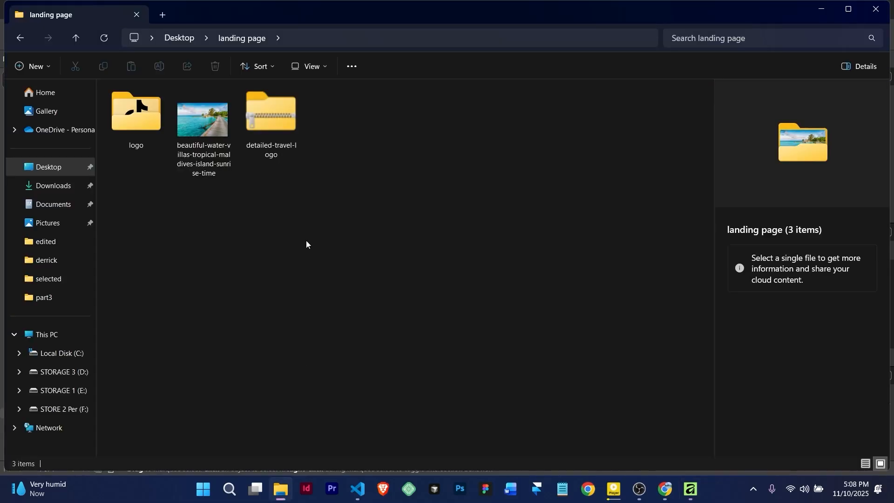
pyautogui.click(193, 144)
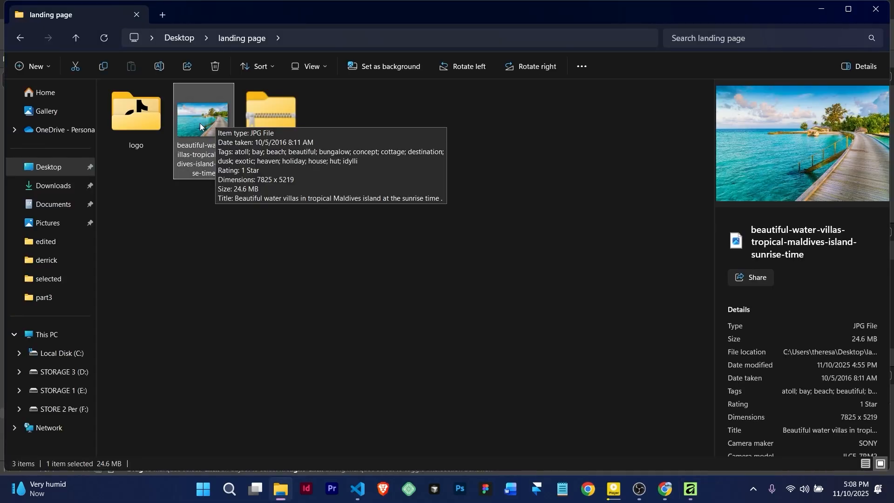
pyautogui.moveTo(201, 126); pyautogui.dragTo(340, 230)
pyautogui.scroll(-6, 354, 237)
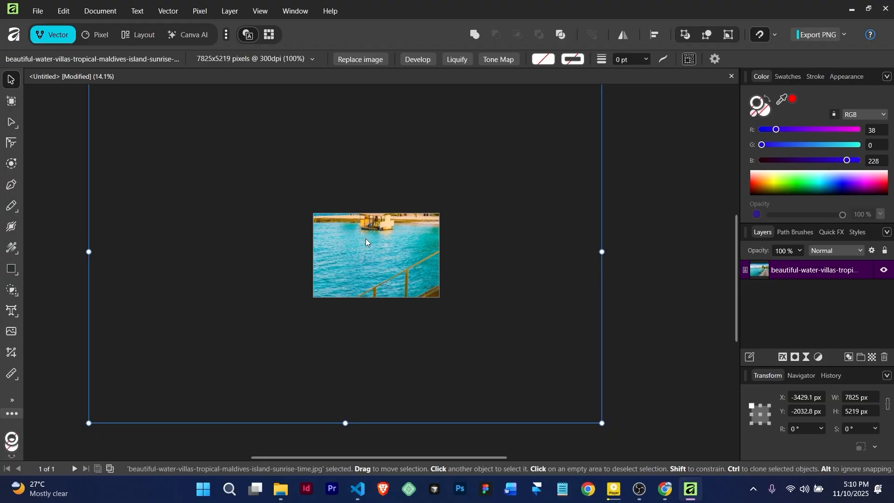
pyautogui.scroll(3, 366, 242)
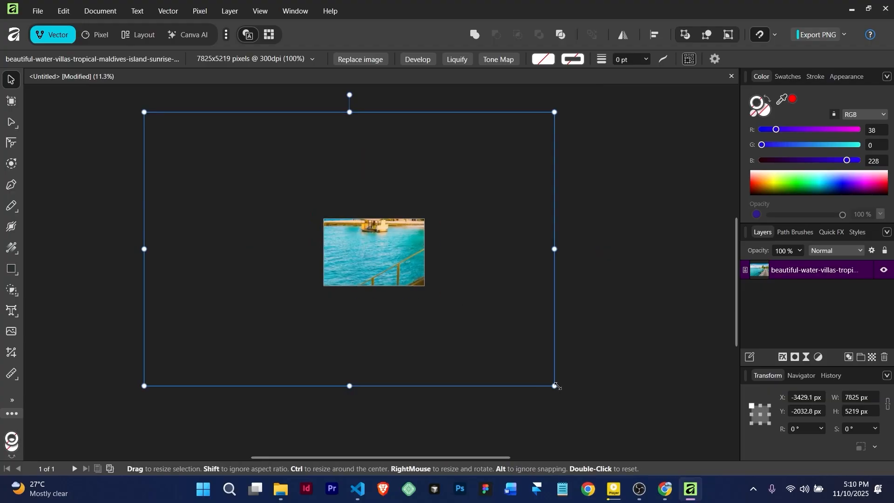
# Scale the placed villa photo down proportionally to about 4289 × 2861 px and shift it so that it covers the whole page.
pyautogui.moveTo(556, 385); pyautogui.dragTo(453, 320)
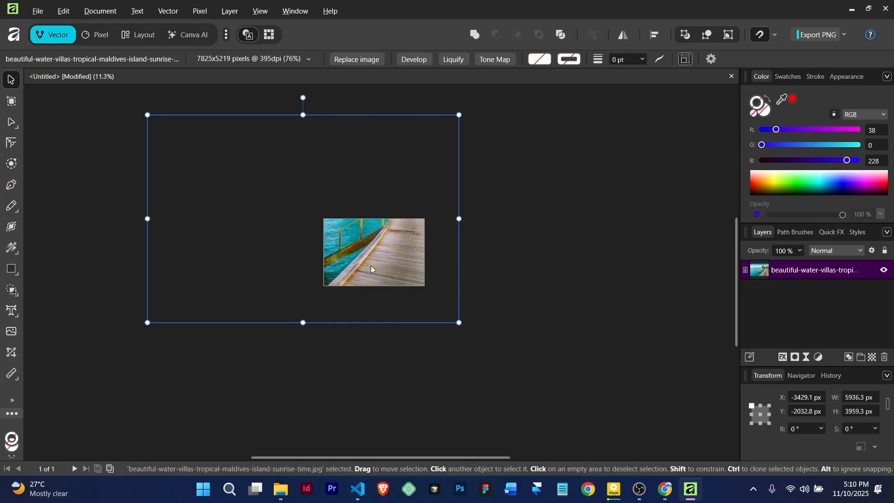
pyautogui.moveTo(370, 266); pyautogui.dragTo(393, 302)
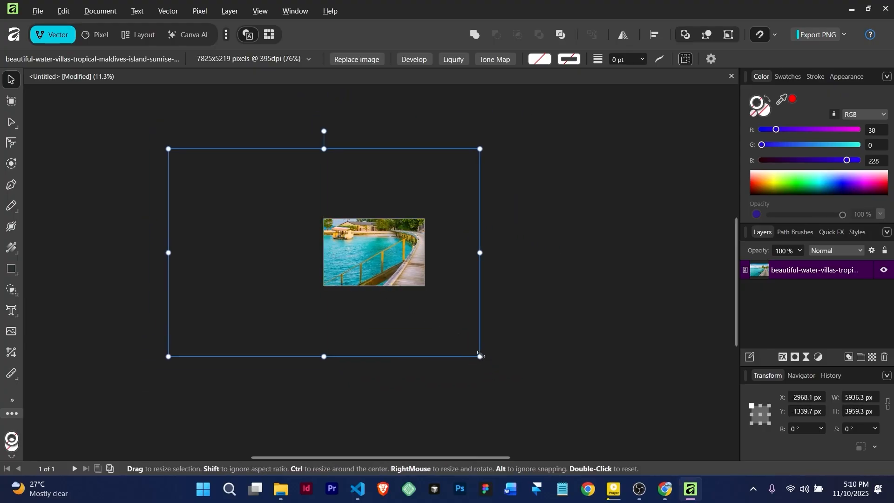
pyautogui.moveTo(479, 356); pyautogui.dragTo(443, 321)
pyautogui.moveTo(370, 258); pyautogui.dragTo(388, 276)
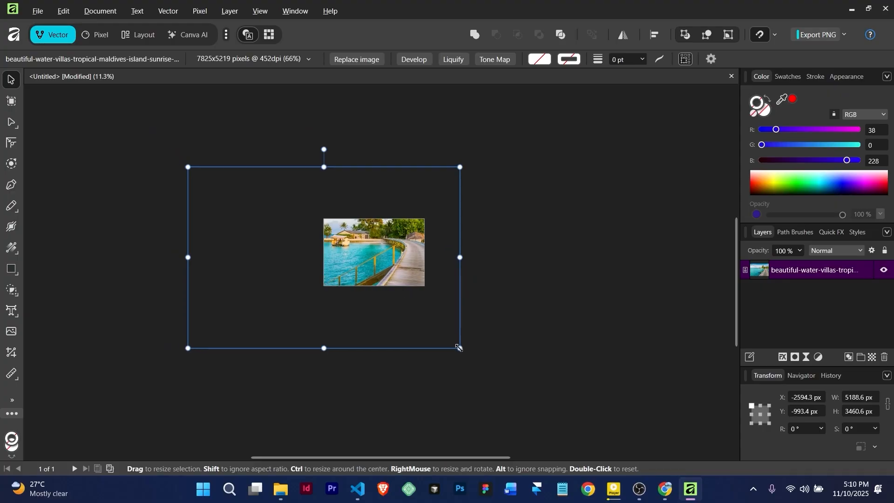
pyautogui.moveTo(460, 348); pyautogui.dragTo(424, 305)
pyautogui.hotkey('ctrl', 'z')
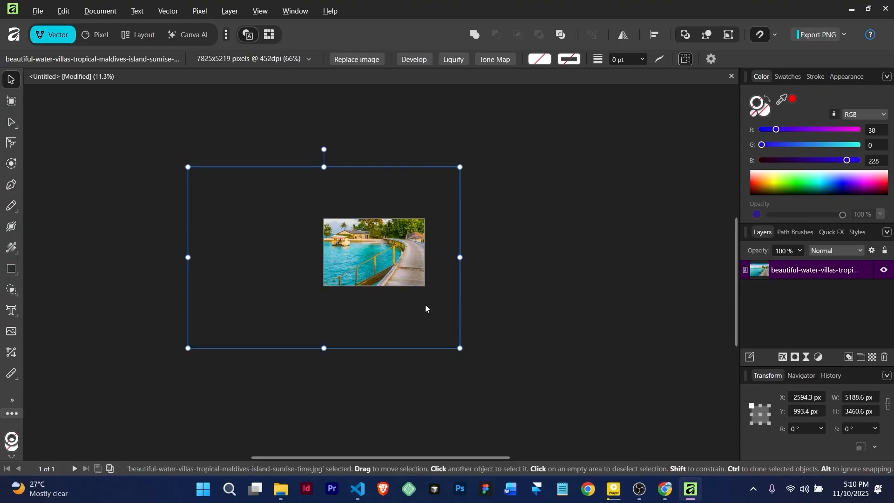
pyautogui.moveTo(458, 346); pyautogui.dragTo(409, 308)
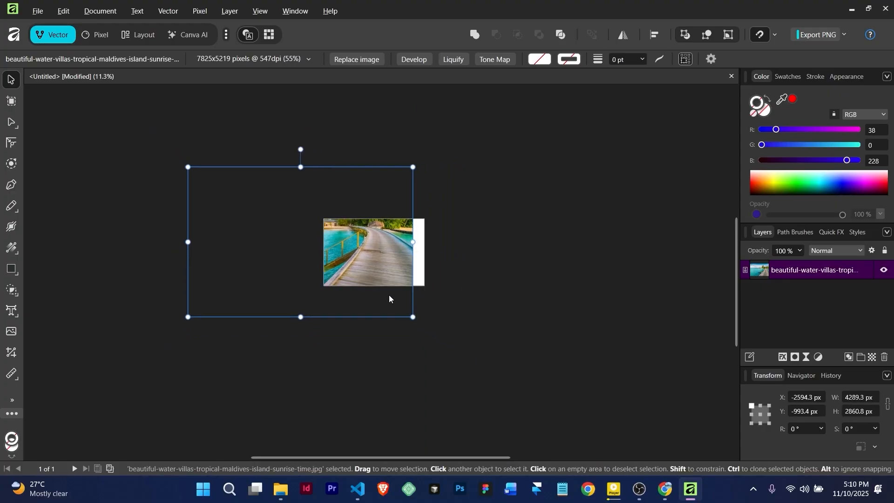
pyautogui.moveTo(368, 269); pyautogui.dragTo(408, 272)
# Scale the photo down further to about 2655 × 1770 px, pulling its upper-left corner inward toward the page.
pyautogui.scroll(2, 408, 271)
pyautogui.scroll(-1, 408, 271)
pyautogui.scroll(3, 409, 274)
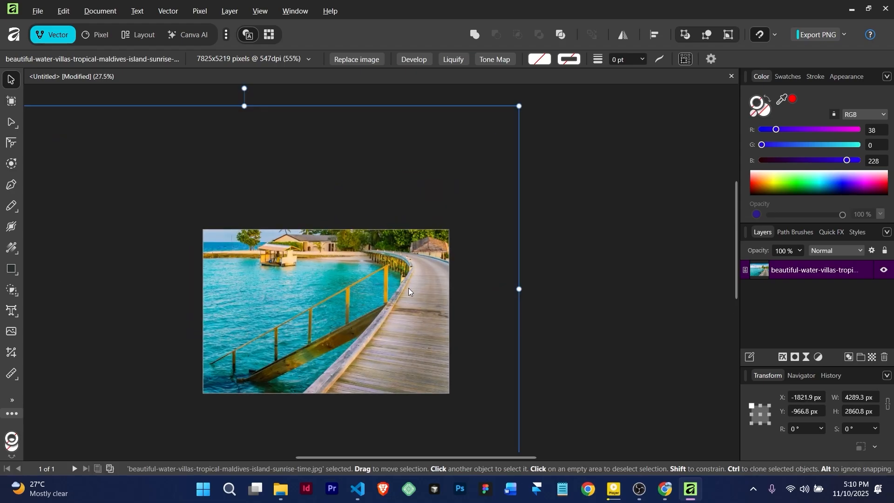
pyautogui.scroll(-3, 409, 285)
pyautogui.scroll(3, 409, 291)
pyautogui.scroll(-3, 409, 291)
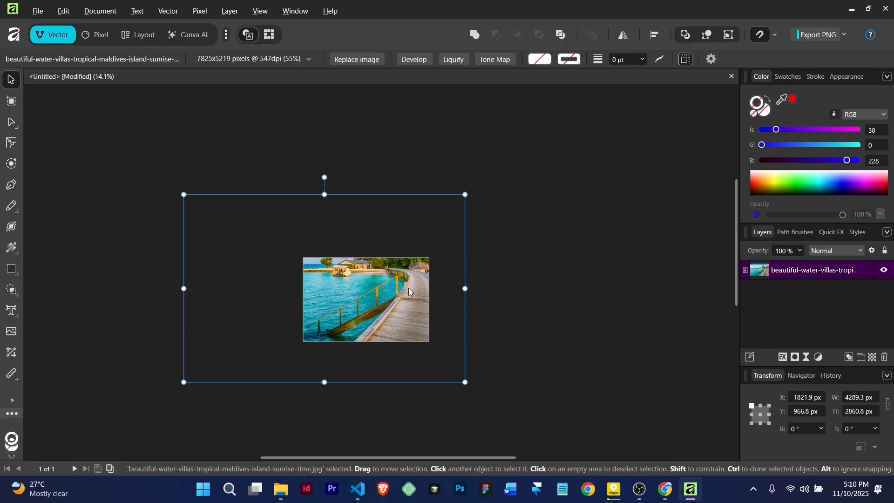
pyautogui.scroll(-3, 409, 291)
pyautogui.scroll(3, 409, 291)
pyautogui.scroll(1, 408, 291)
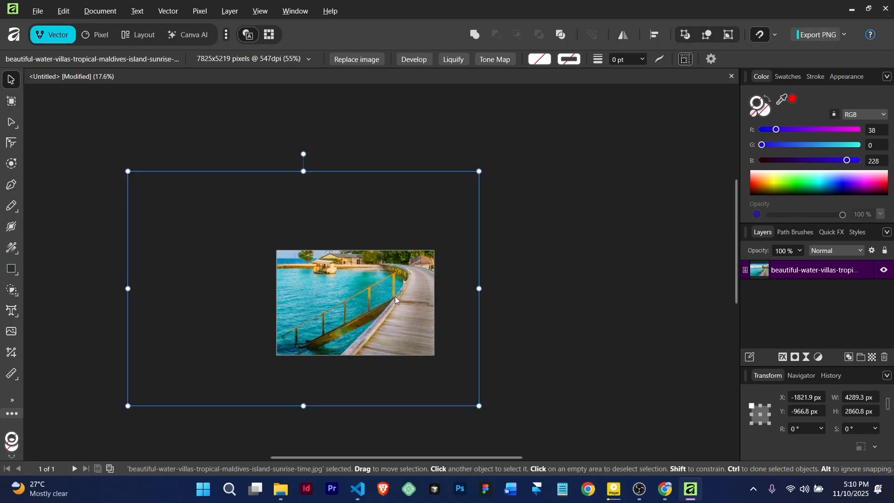
pyautogui.moveTo(128, 171); pyautogui.dragTo(259, 244)
pyautogui.scroll(4, 335, 323)
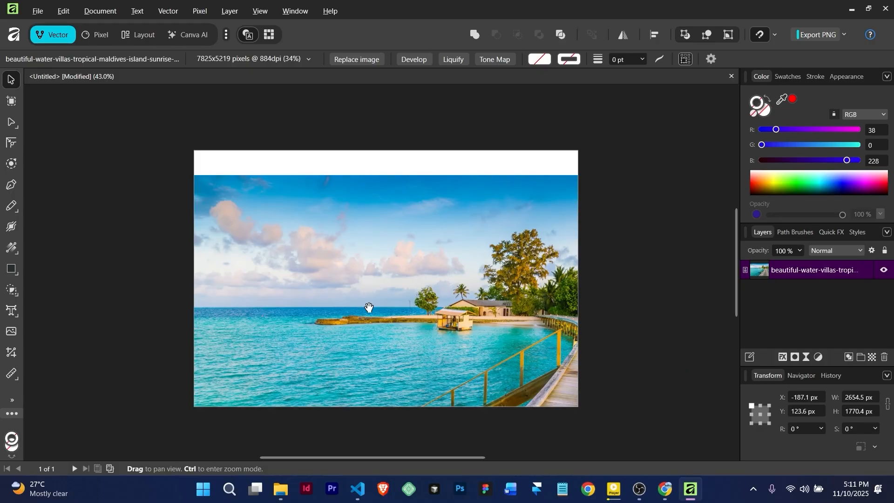
# Scale the photo to about 2144 × 1430 px and position it at about X -159 px, Y -114 px, covering the page.
pyautogui.moveTo(368, 307); pyautogui.dragTo(309, 283)
pyautogui.moveTo(545, 221); pyautogui.dragTo(412, 272)
pyautogui.click(357, 251)
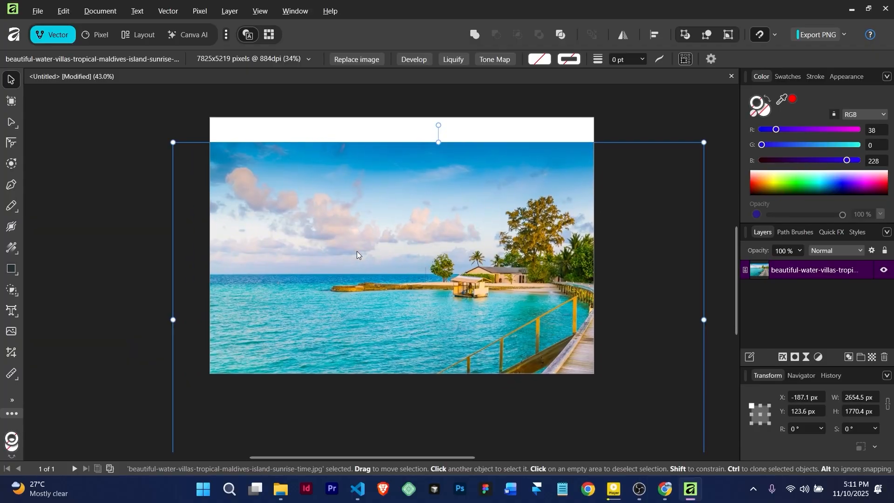
pyautogui.moveTo(356, 251); pyautogui.dragTo(354, 210)
pyautogui.scroll(-1, 373, 219)
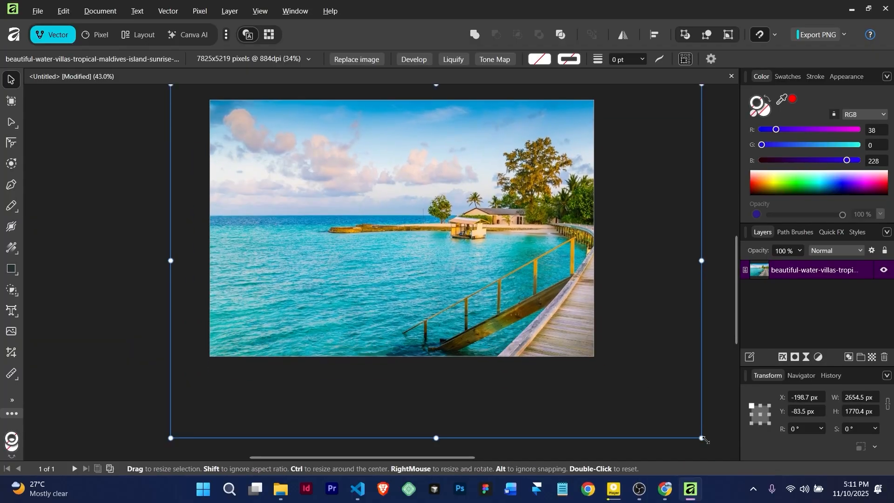
pyautogui.moveTo(702, 437); pyautogui.dragTo(607, 364)
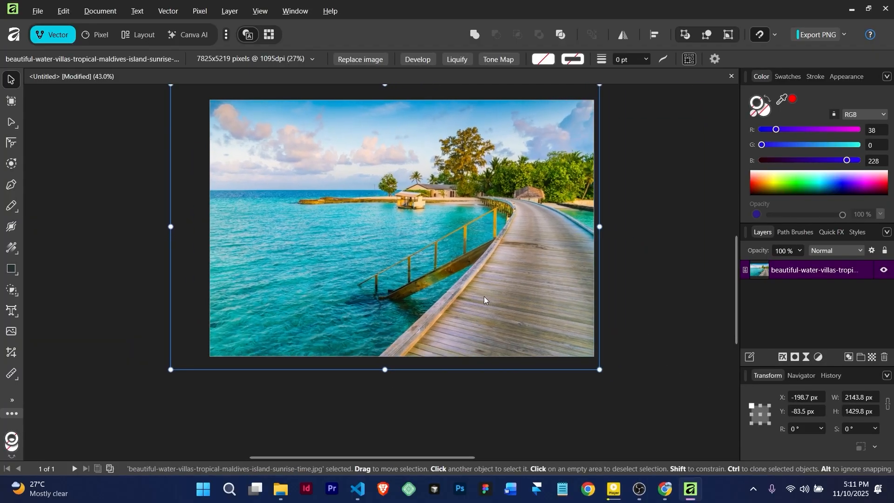
pyautogui.moveTo(484, 296); pyautogui.dragTo(490, 275)
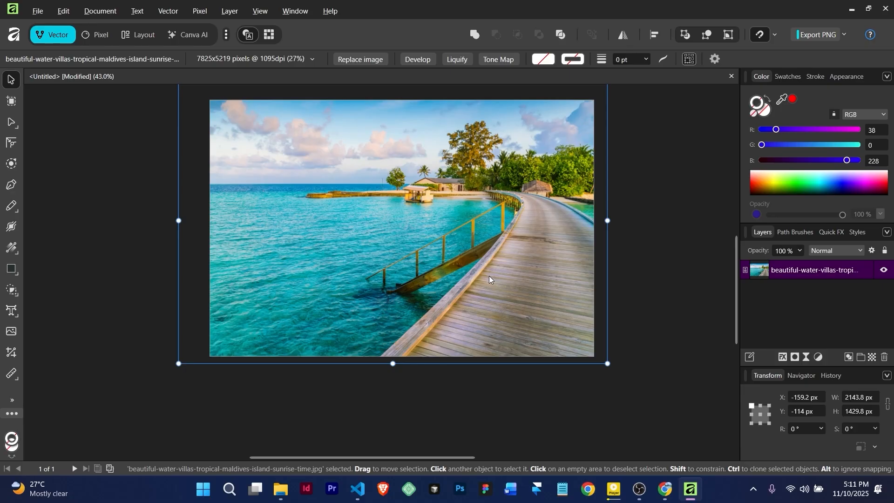
# Add a Brightness and Contrast adjustment over the photo with brightness at -30%, and deselect it.
pyautogui.click(820, 357)
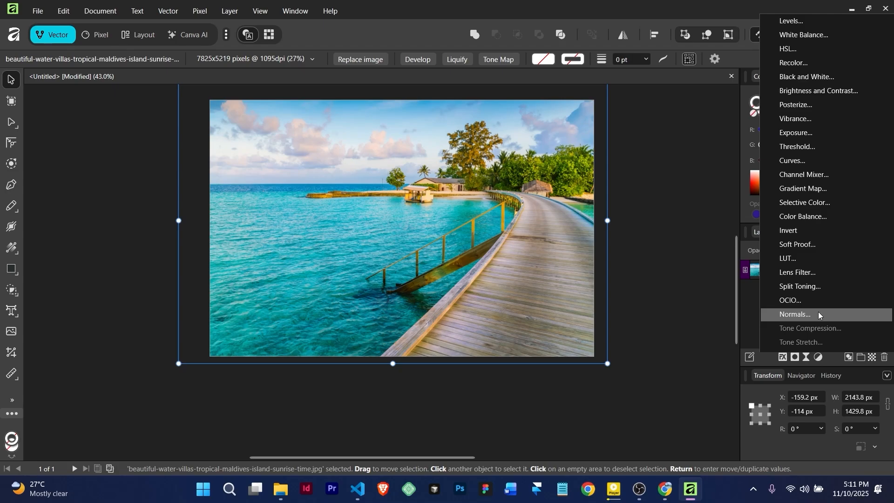
pyautogui.click(813, 95)
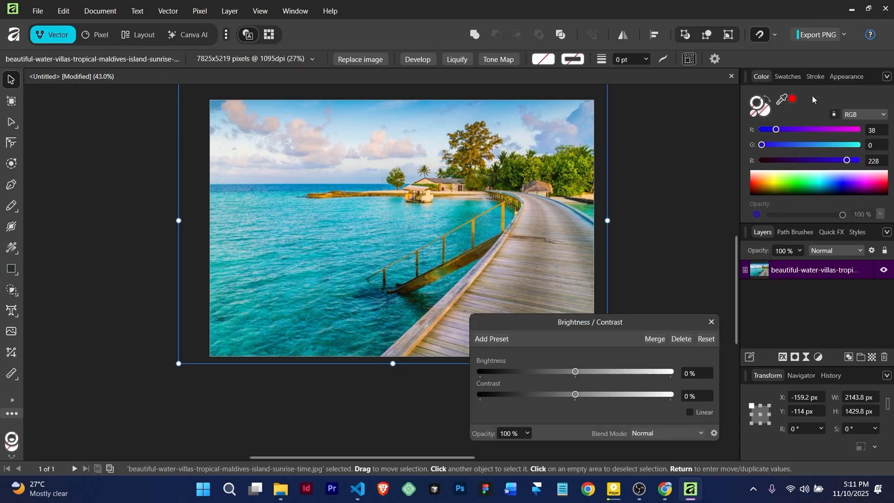
pyautogui.moveTo(576, 372); pyautogui.dragTo(528, 373)
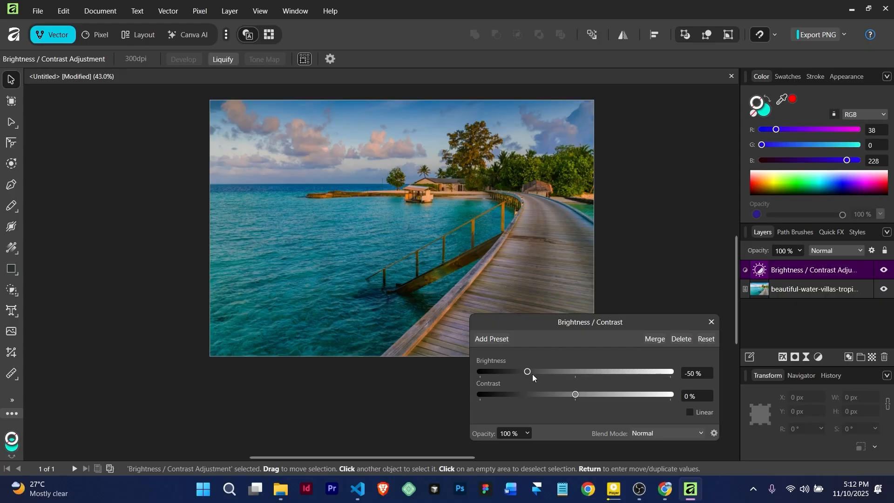
pyautogui.moveTo(529, 371); pyautogui.dragTo(546, 373)
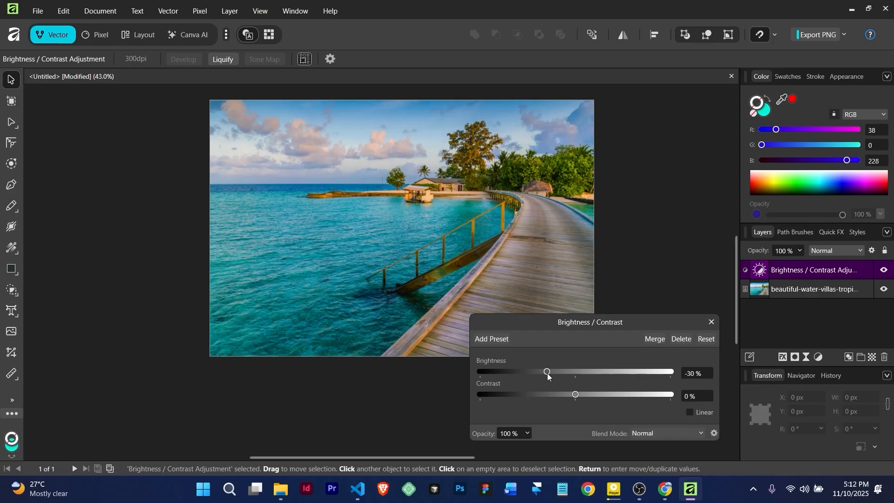
pyautogui.click(657, 228)
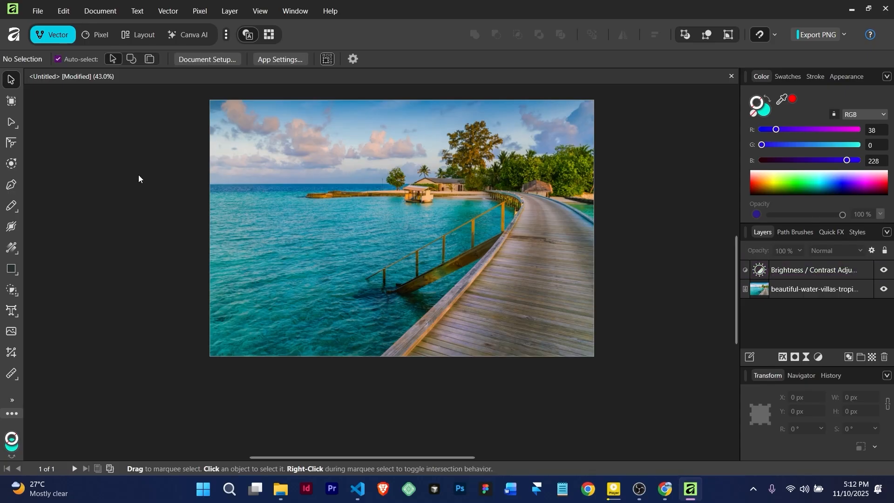
# Draw a full-width rectangle about 1920 × 128 px near the page's upper edge and give it a white stroke.
pyautogui.click(14, 271)
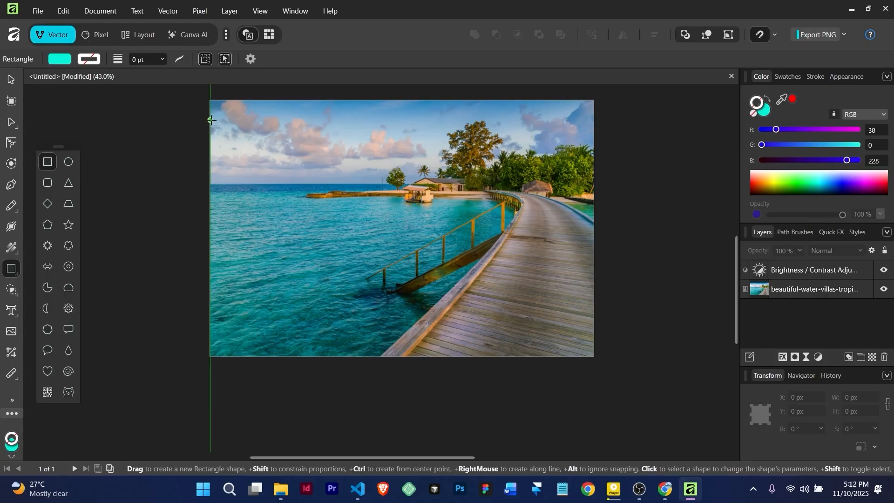
pyautogui.moveTo(212, 120); pyautogui.dragTo(594, 146)
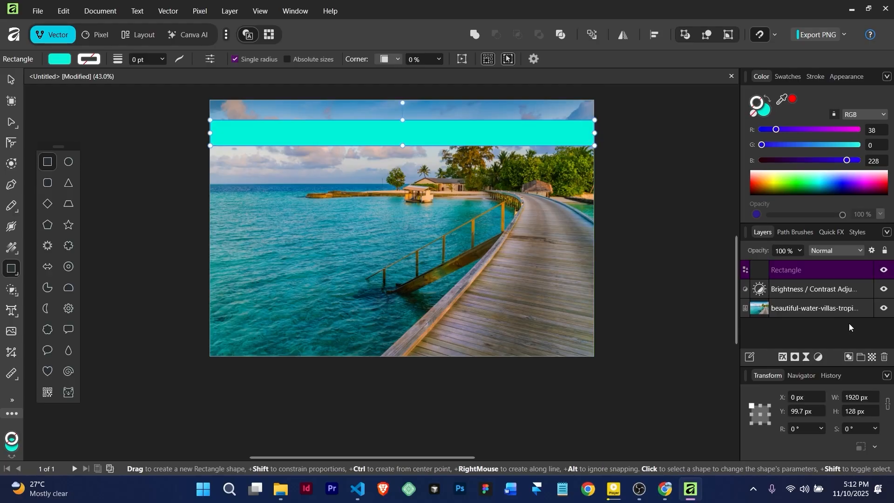
pyautogui.click(791, 99)
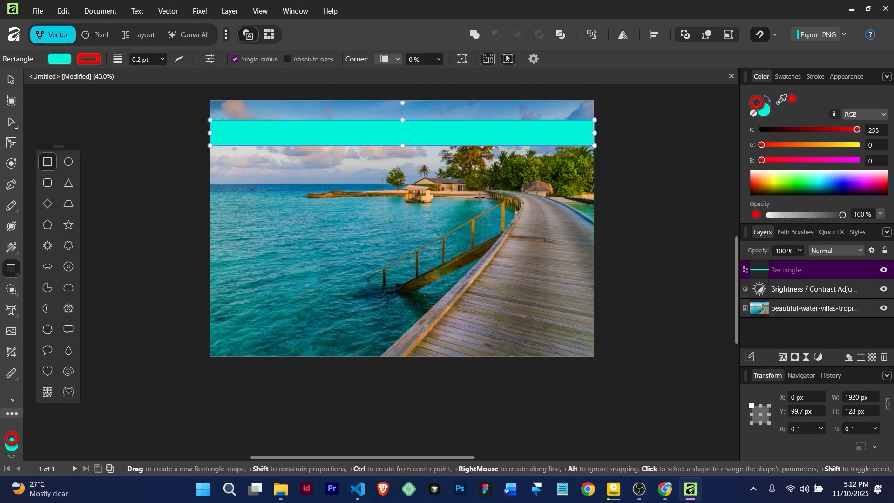
pyautogui.click(91, 61)
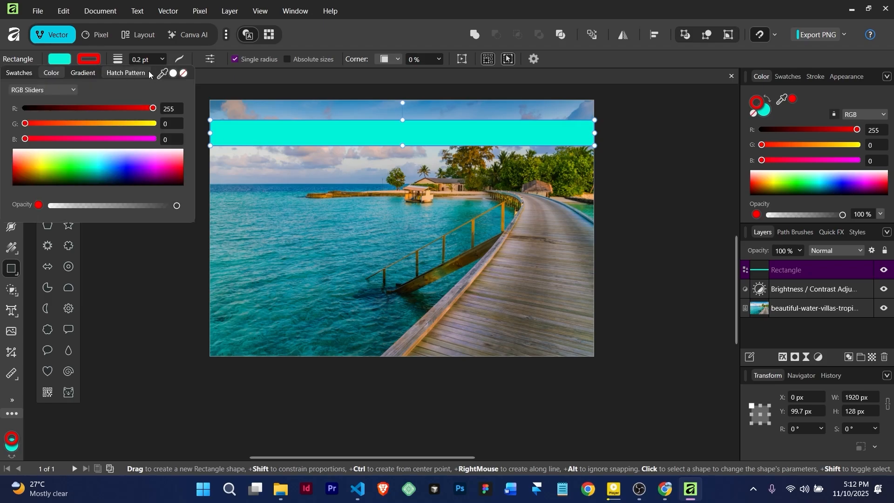
pyautogui.click(162, 73)
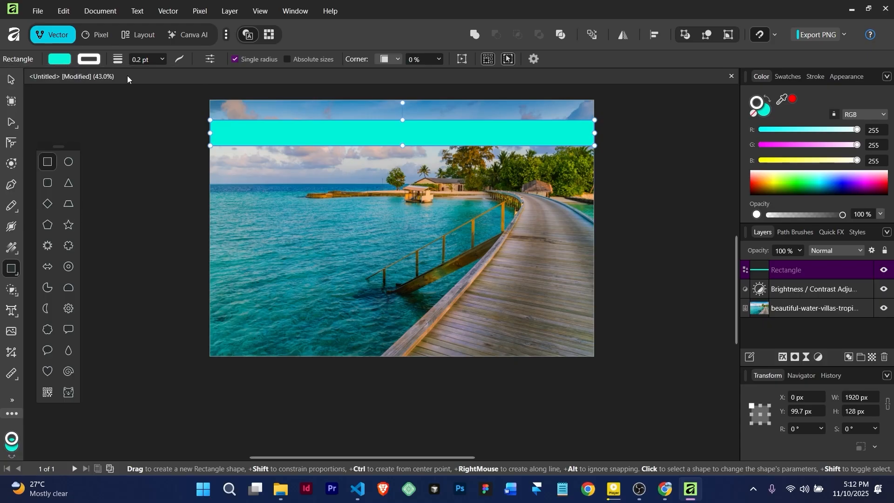
# Set the bar's fill to pale green by raising red to 226, giving RGB 226, 244, 218.
pyautogui.click(60, 60)
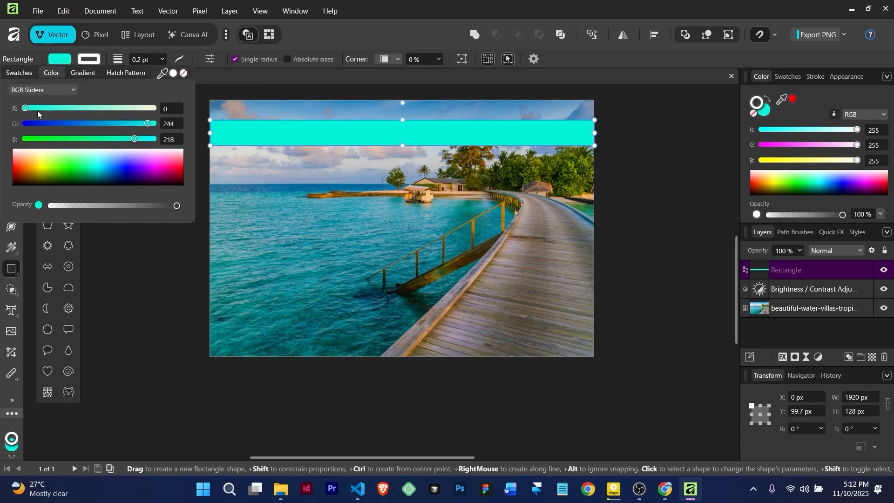
pyautogui.moveTo(26, 109); pyautogui.dragTo(131, 110)
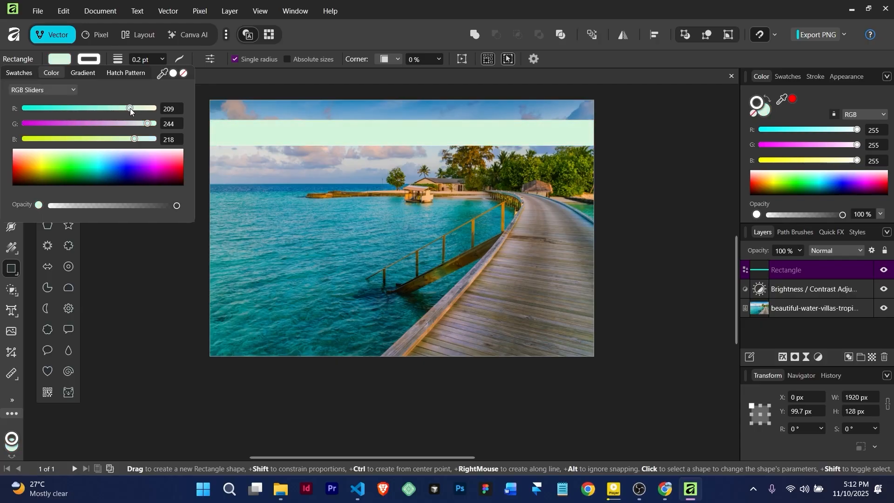
pyautogui.moveTo(130, 110); pyautogui.dragTo(139, 110)
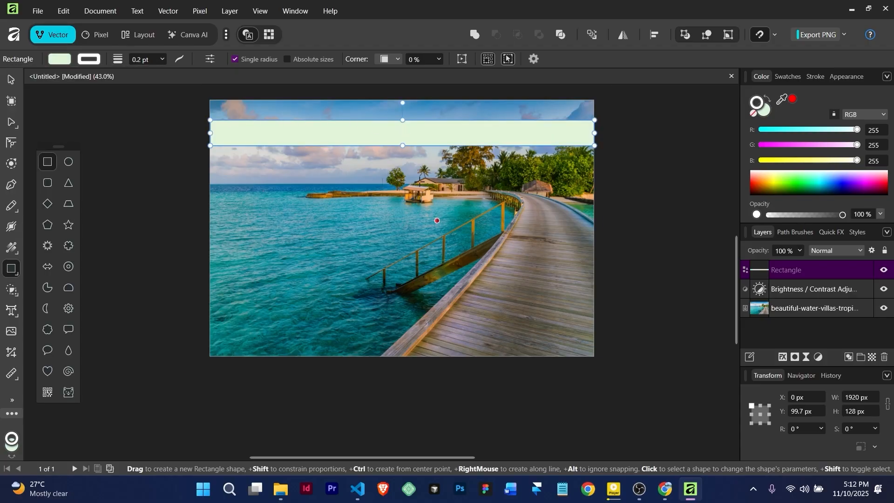
# Resize the pale green bar to about 137 px high, with its upper edge at about Y 37 px.
pyautogui.click(408, 149)
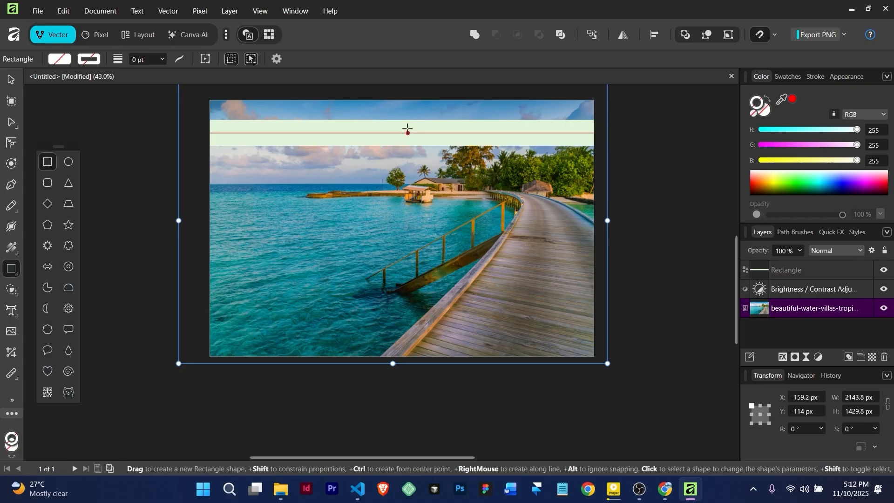
pyautogui.click(10, 80)
pyautogui.click(370, 133)
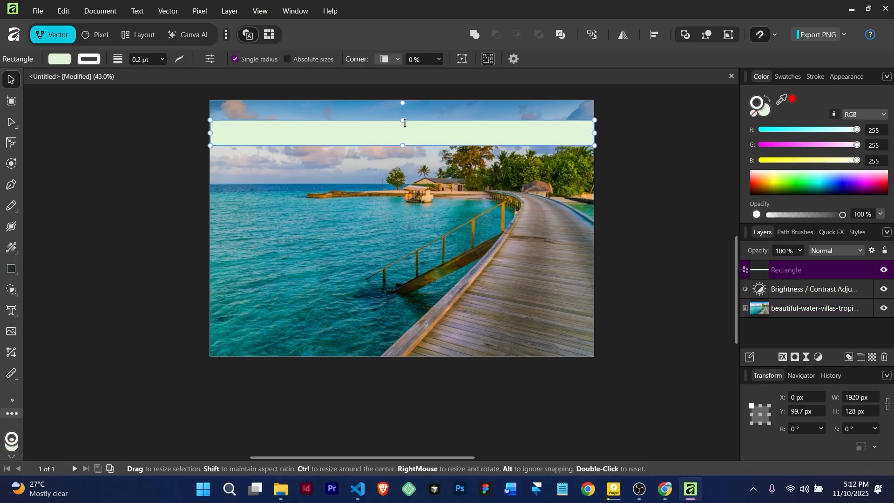
pyautogui.moveTo(405, 122); pyautogui.dragTo(404, 108)
pyautogui.moveTo(403, 144); pyautogui.dragTo(402, 136)
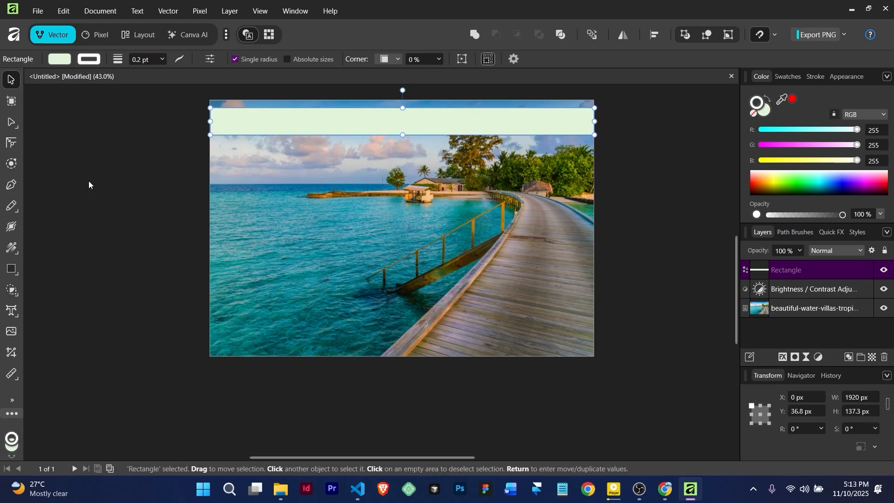
# Draw a full-height rectangle about 1146 × 1280 px from the page's upper-left corner and remove its stroke.
pyautogui.click(11, 269)
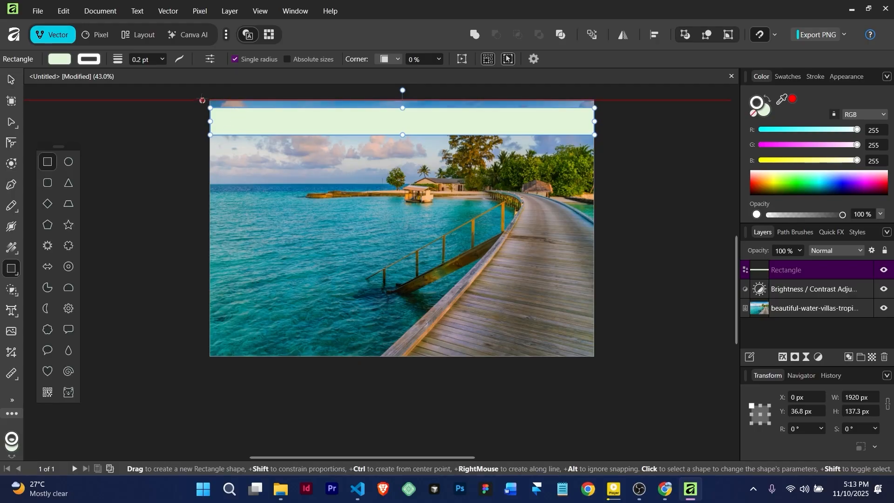
pyautogui.moveTo(210, 100)
pyautogui.mouseDown()
pyautogui.moveTo(444, 307)
pyautogui.moveTo(467, 350)
pyautogui.moveTo(440, 356)
pyautogui.mouseUp()
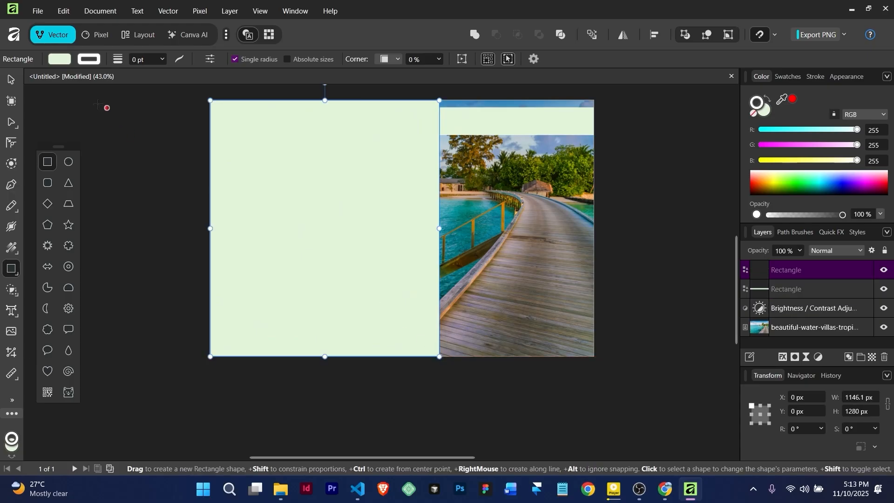
pyautogui.click(88, 61)
pyautogui.click(183, 73)
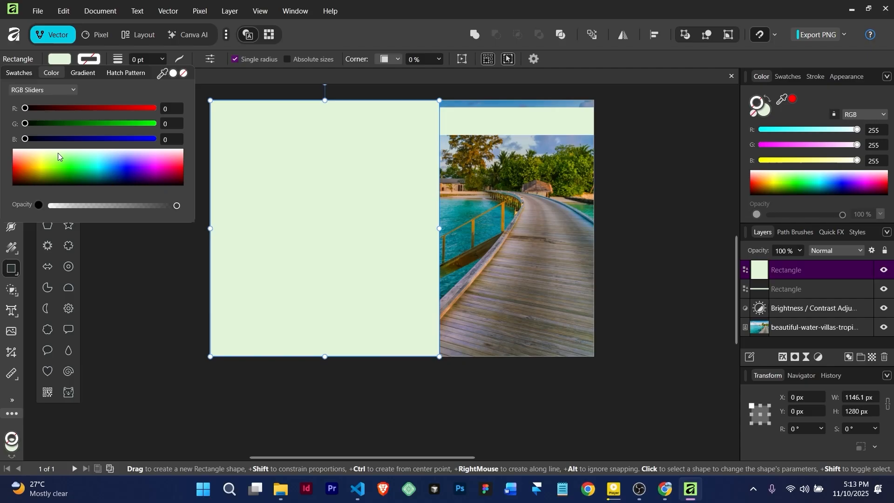
# Fill the full-height rectangle with black (RGB 0, 0, 0) and lower its fill opacity to slightly above half.
pyautogui.click(61, 64)
pyautogui.click(61, 64)
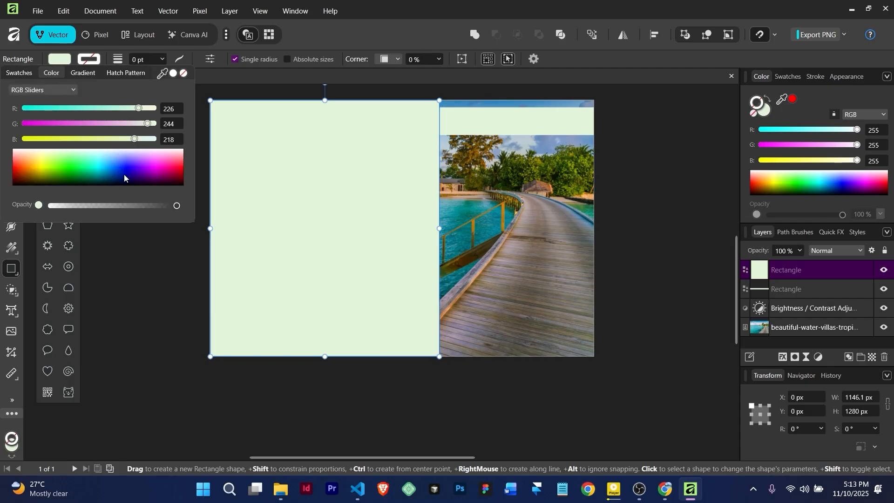
pyautogui.moveTo(124, 177); pyautogui.dragTo(116, 194)
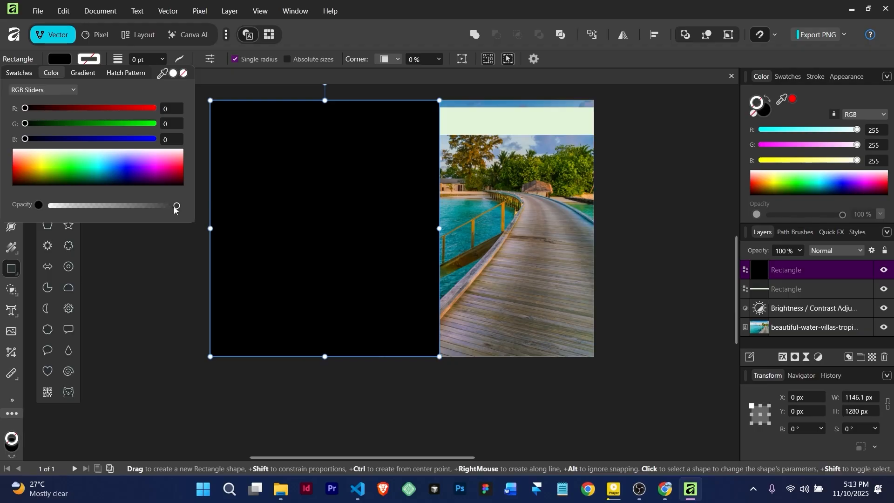
pyautogui.moveTo(177, 206); pyautogui.dragTo(120, 211)
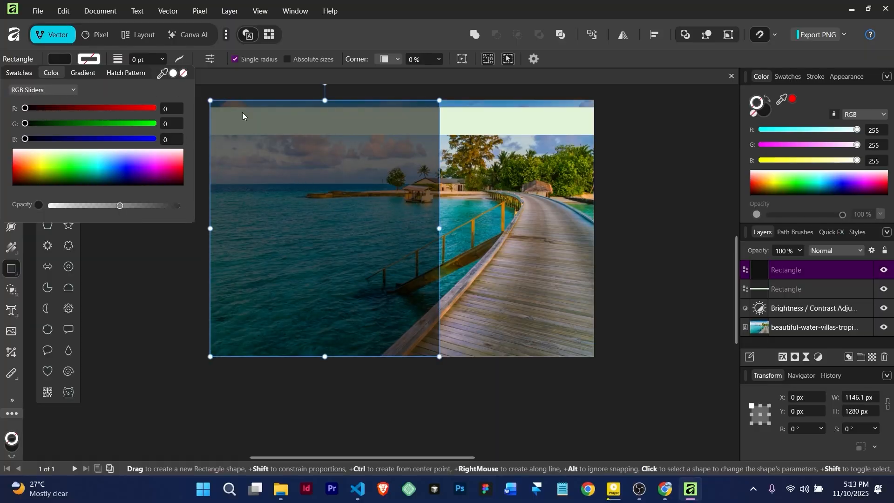
# Convert the dark overlay rectangle to curves and slant its inner edge, moving the upper node to about X 688 px and the lower to about X 1062 px.
pyautogui.rightClick(266, 121)
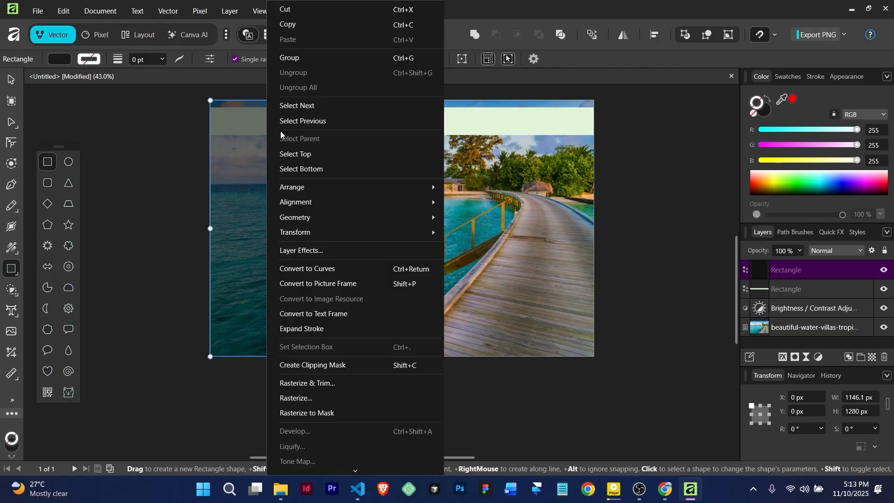
pyautogui.click(323, 269)
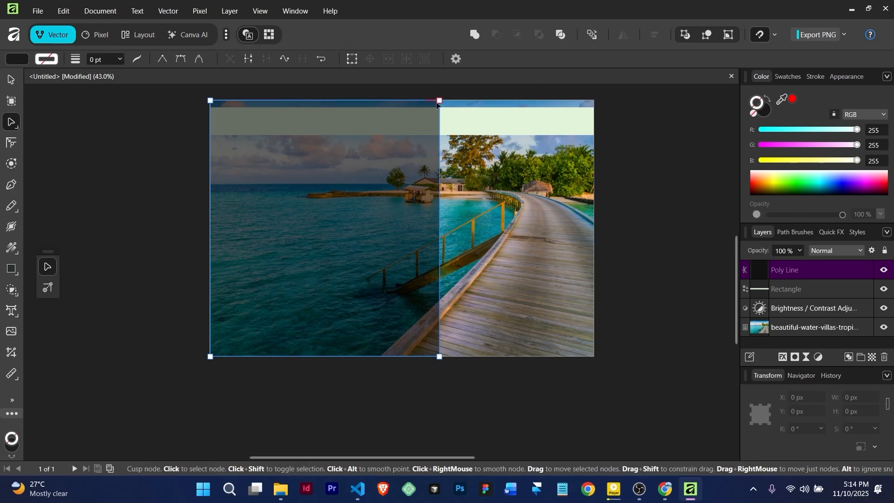
pyautogui.moveTo(440, 100); pyautogui.dragTo(348, 113)
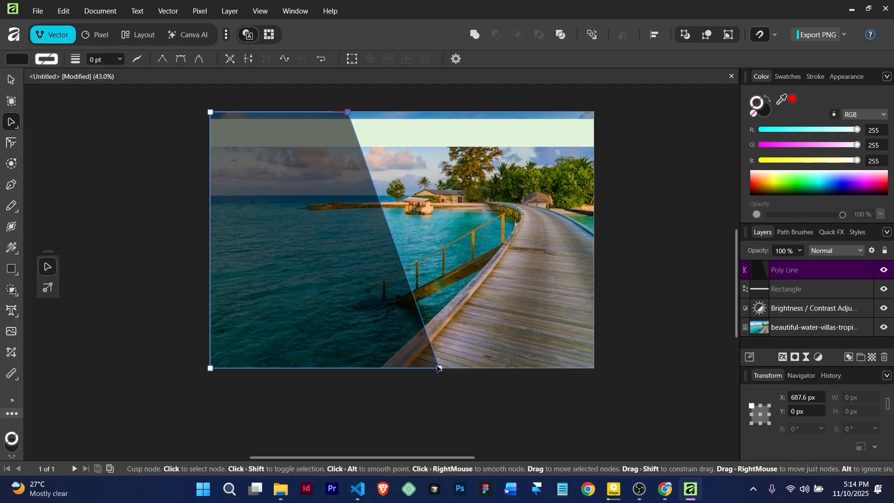
pyautogui.moveTo(437, 368); pyautogui.dragTo(420, 366)
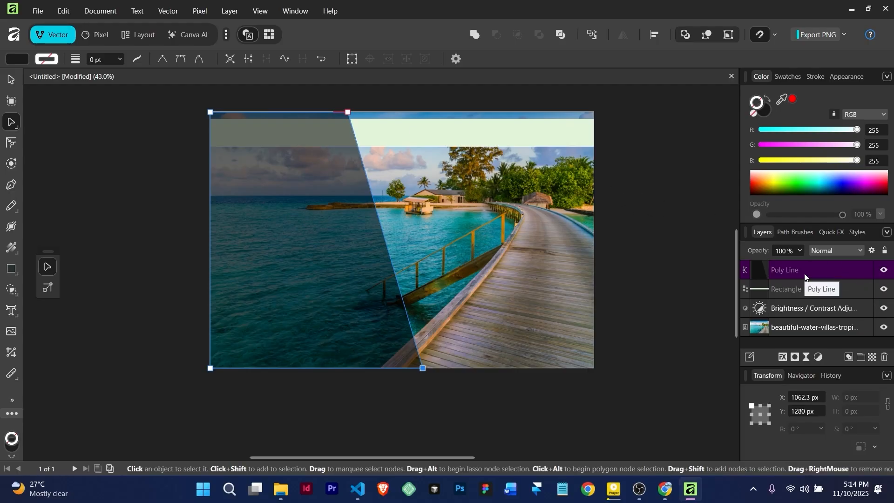
# Place a copy of the slanted overlay at the very bottom of the layer stack, beneath the photo.
pyautogui.moveTo(804, 269); pyautogui.dragTo(805, 337)
pyautogui.scroll(-1, 809, 298)
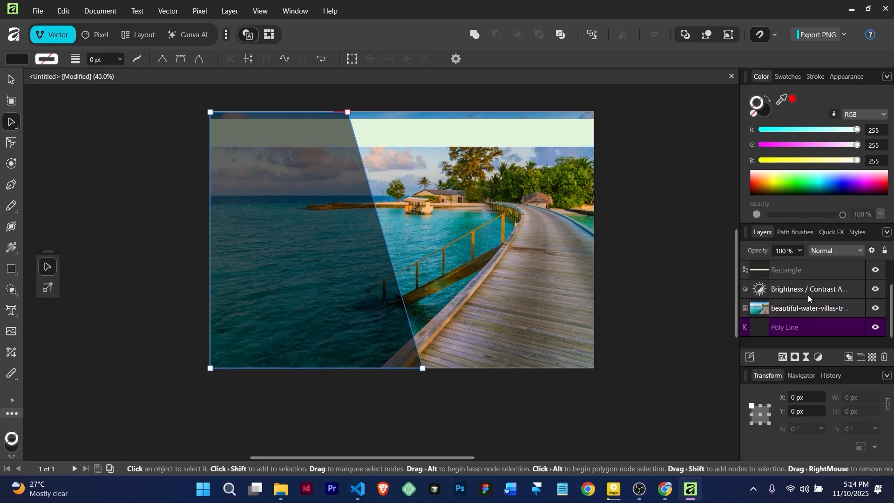
pyautogui.scroll(1, 795, 305)
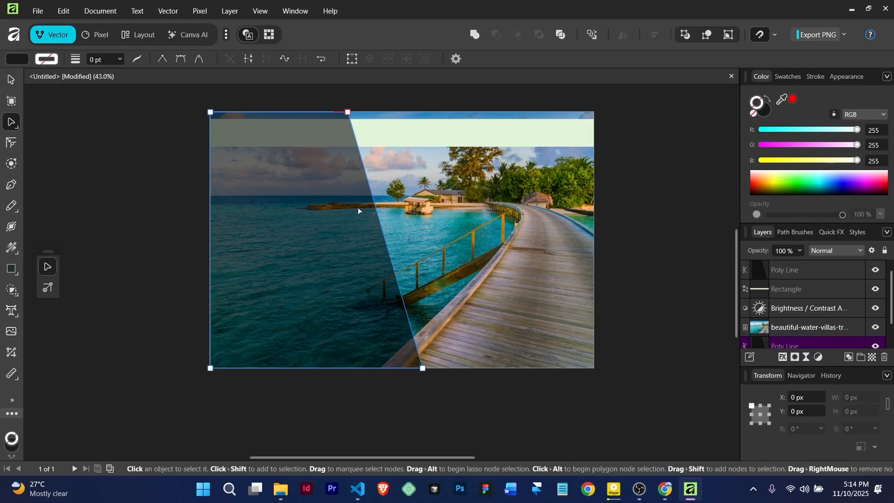
# Group all layers from the top slanted overlay down to its copy beneath the photo.
pyautogui.click(808, 271)
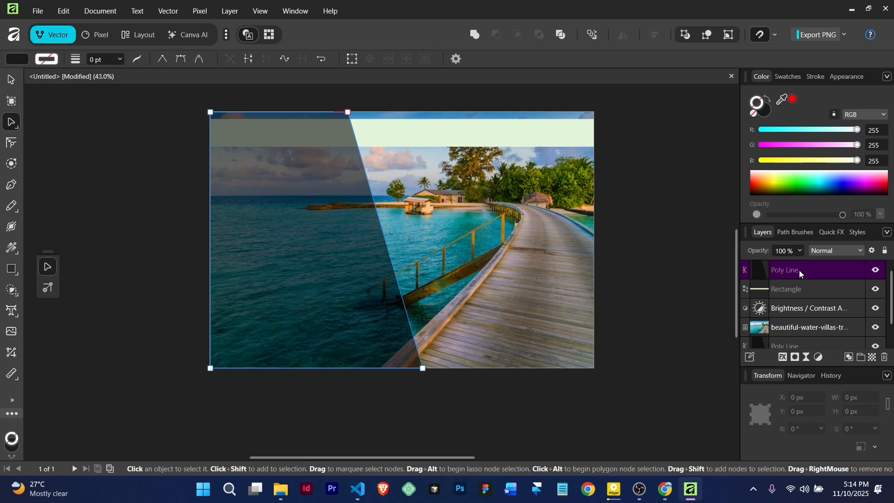
pyautogui.scroll(-1, 820, 291)
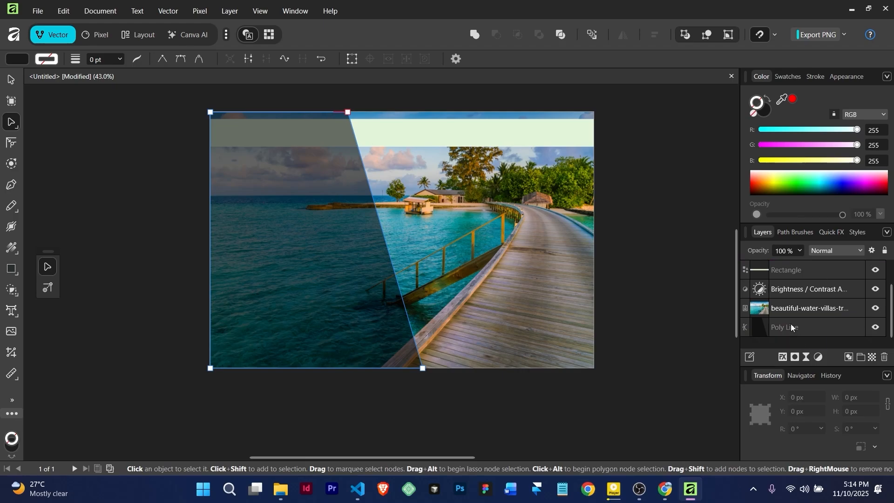
pyautogui.scroll(1, 810, 323)
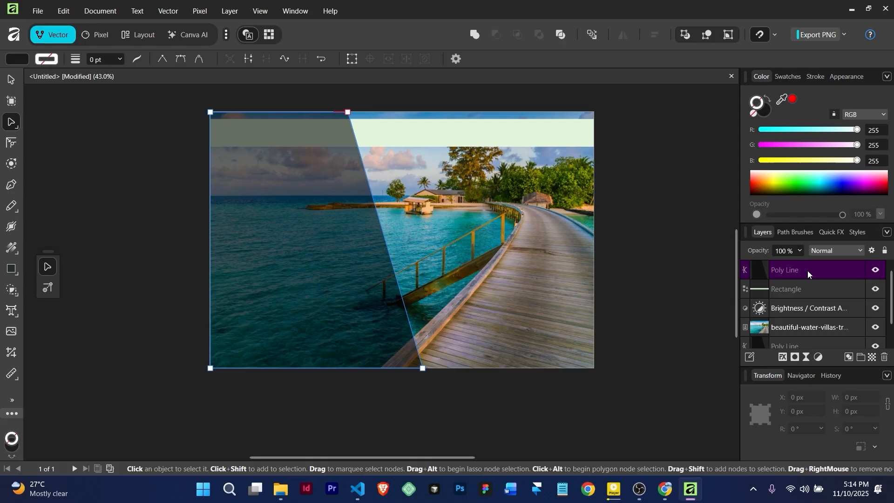
pyautogui.scroll(-1, 814, 329)
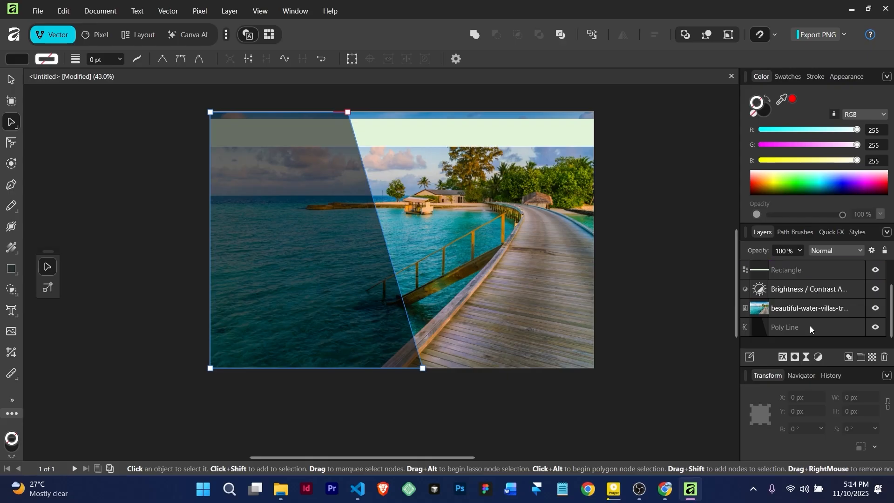
pyautogui.keyDown('shift'); pyautogui.click(810, 325); pyautogui.keyUp('shift')
pyautogui.scroll(1, 821, 303)
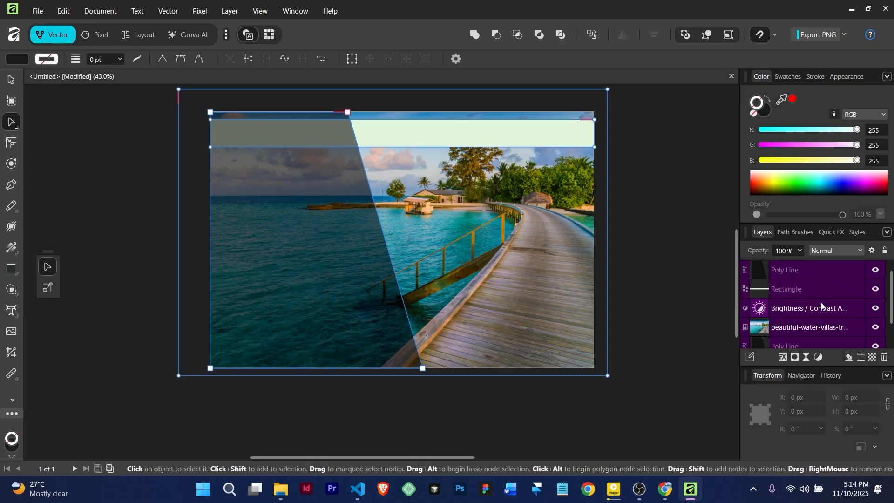
pyautogui.hotkey('ctrl', 'g')
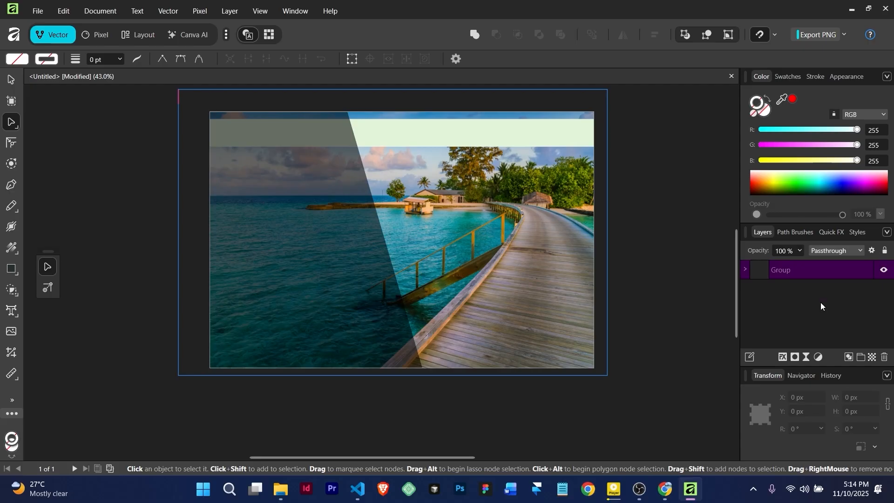
# Name the new group background and expand it in a widened layer list.
pyautogui.doubleClick(786, 270)
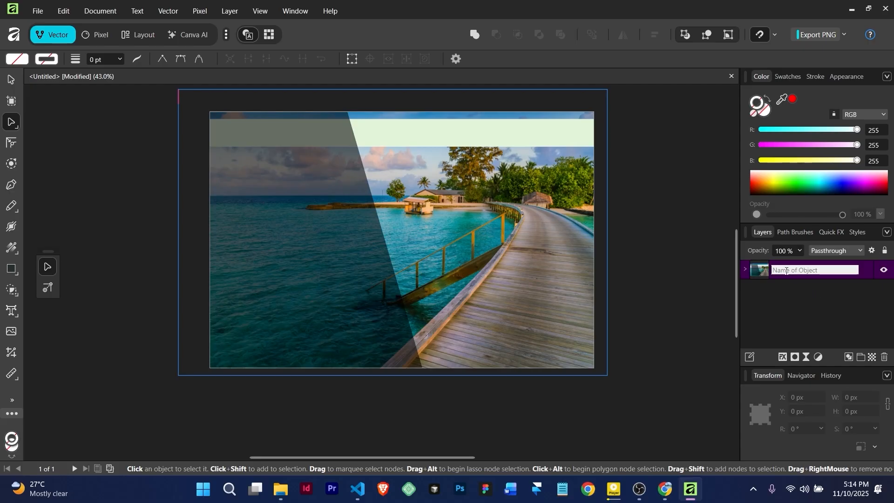
pyautogui.write('background')
pyautogui.press('Return')
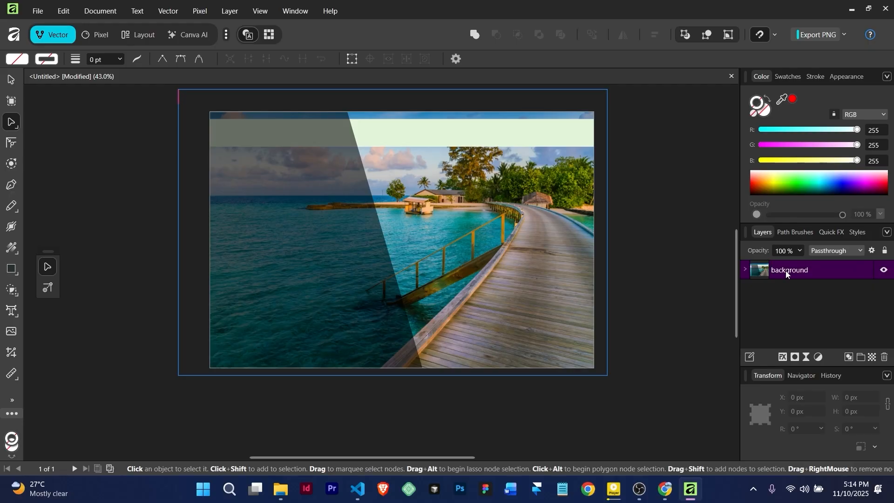
pyautogui.click(743, 269)
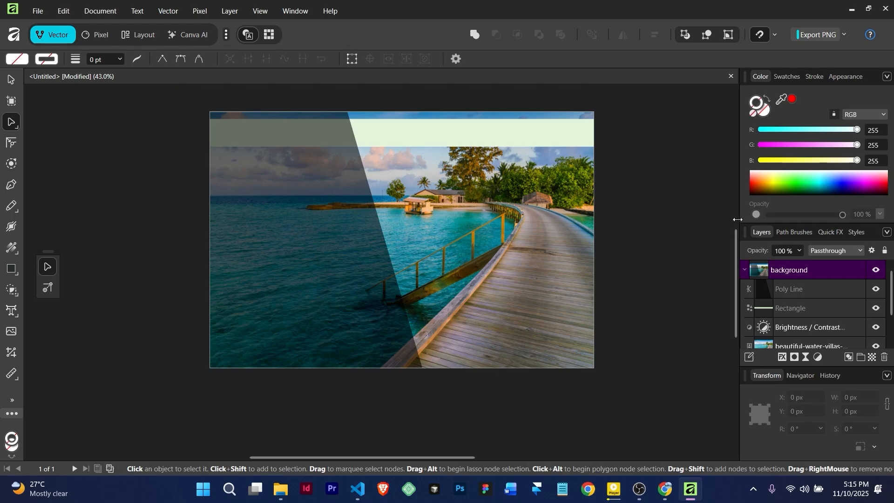
pyautogui.moveTo(741, 217); pyautogui.dragTo(709, 227)
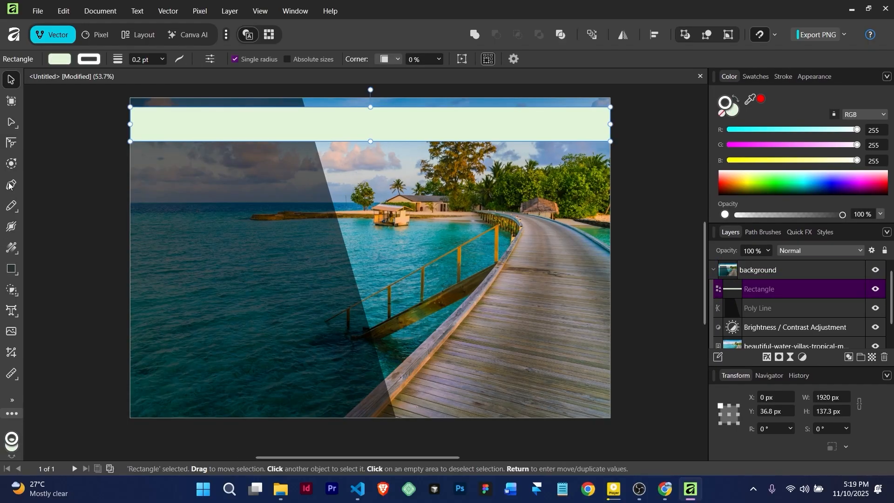
# Draw a closed four-sided Pen shape over the start of the pale green bar, about 741 × 137 px, with its end following the overlay's slant.
pyautogui.click(9, 185)
pyautogui.scroll(2, 133, 140)
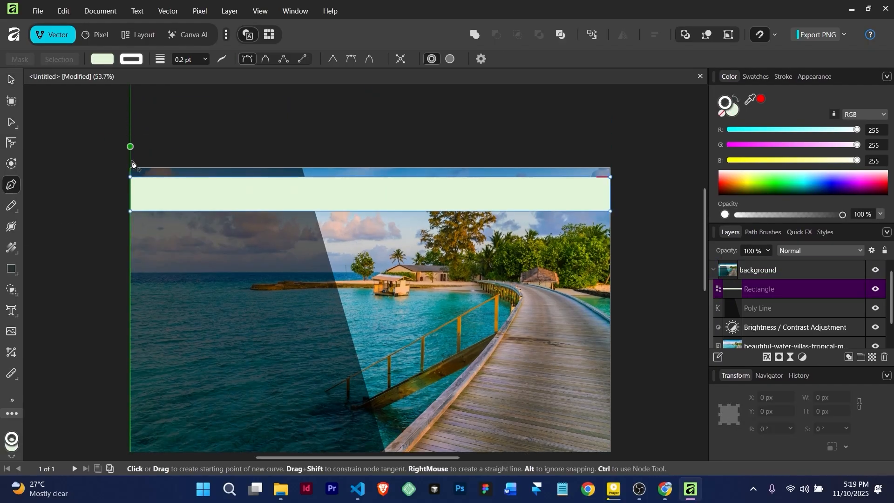
pyautogui.scroll(5, 131, 163)
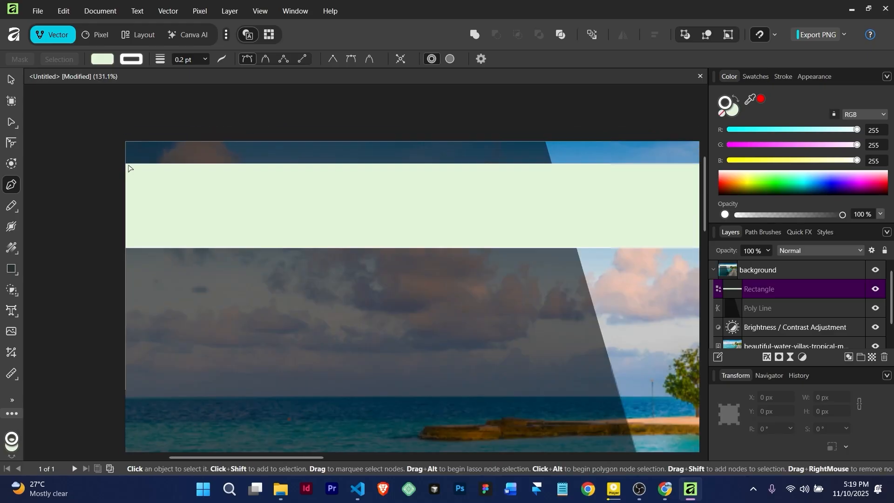
pyautogui.click(126, 164)
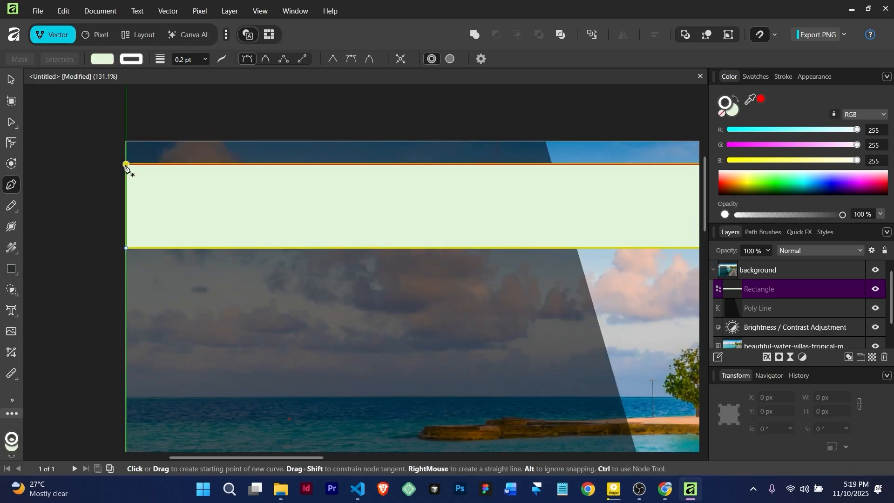
pyautogui.click(553, 164)
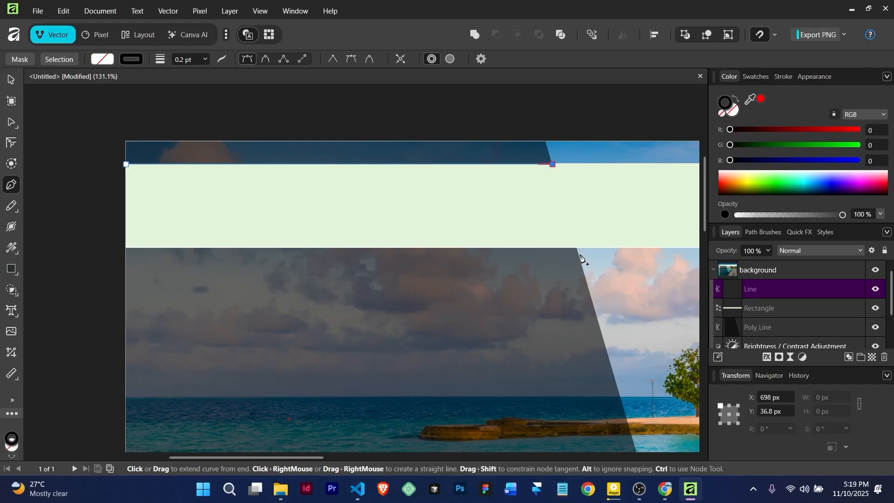
pyautogui.click(579, 248)
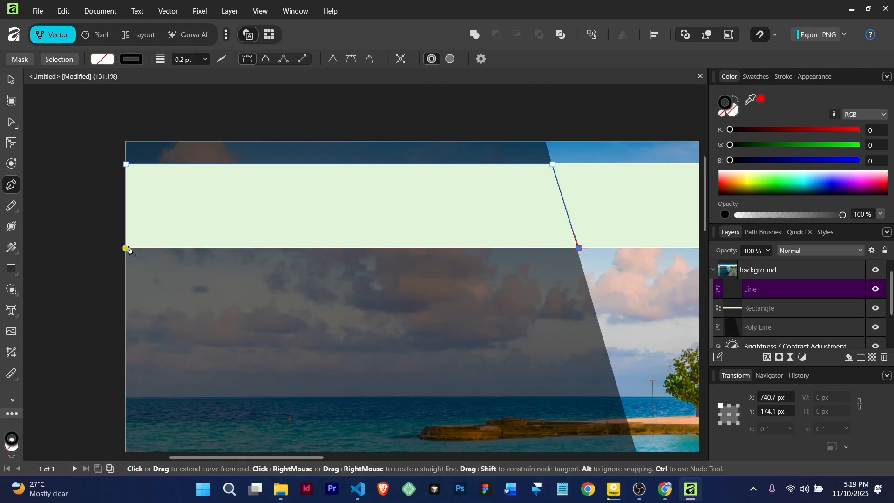
pyautogui.click(126, 248)
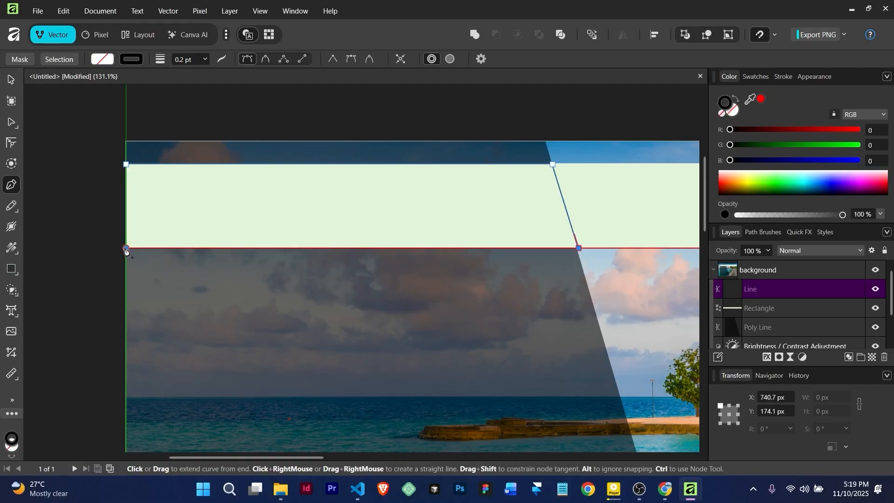
pyautogui.click(126, 164)
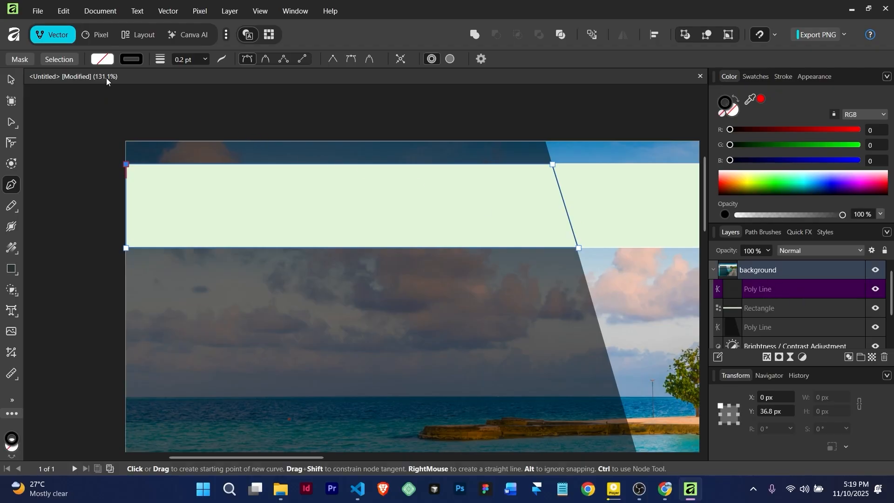
# Fill the new slanted header shape with black (RGB 0, 0, 0) and deselect it.
pyautogui.click(103, 60)
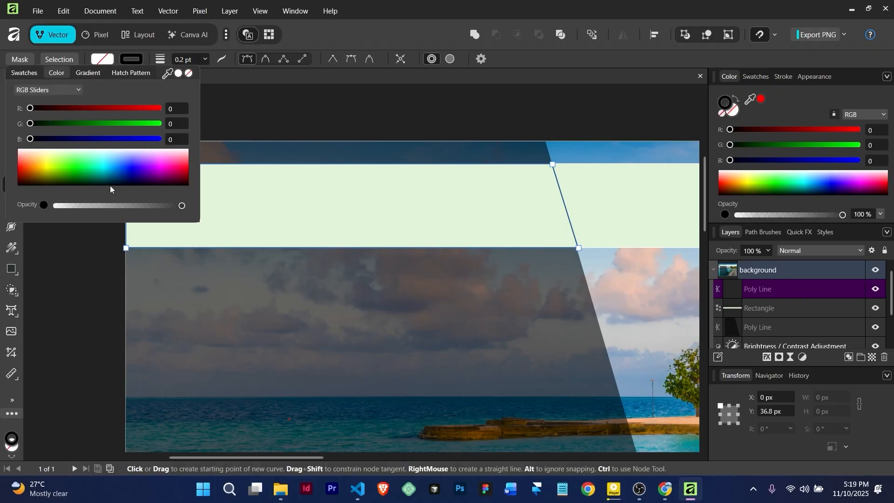
pyautogui.moveTo(106, 181); pyautogui.dragTo(105, 194)
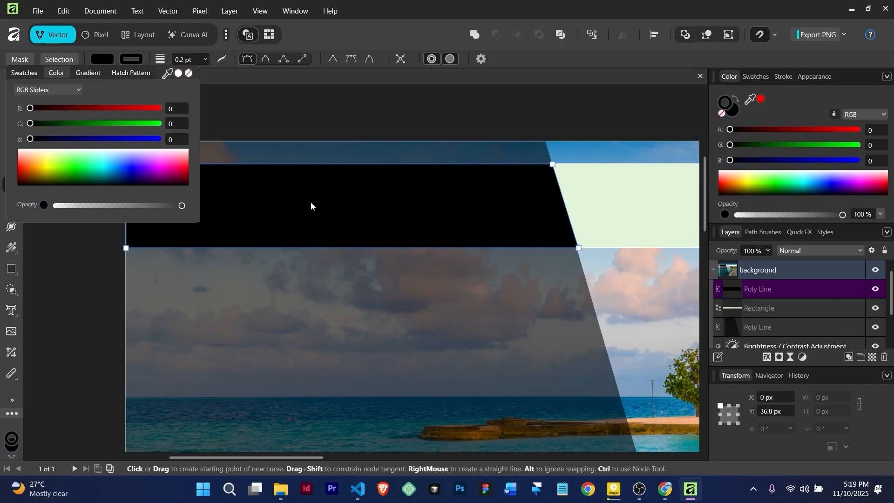
pyautogui.click(246, 105)
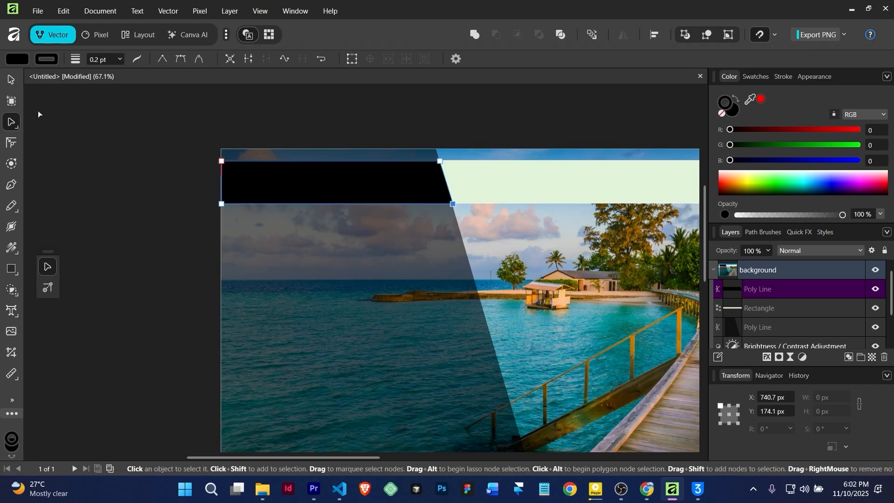
pyautogui.click(11, 79)
pyautogui.click(101, 112)
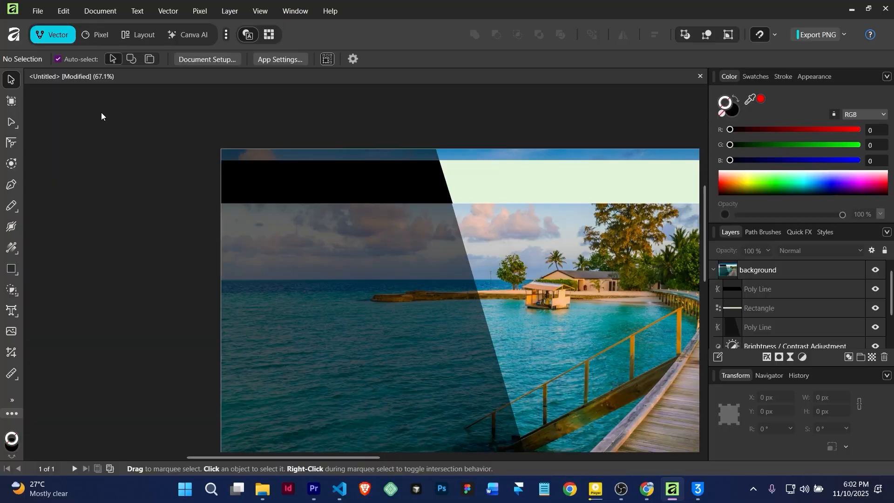
# Remove the stroke from the black slanted header shape inside the background group.
pyautogui.scroll(6, 407, 176)
pyautogui.scroll(2, 516, 274)
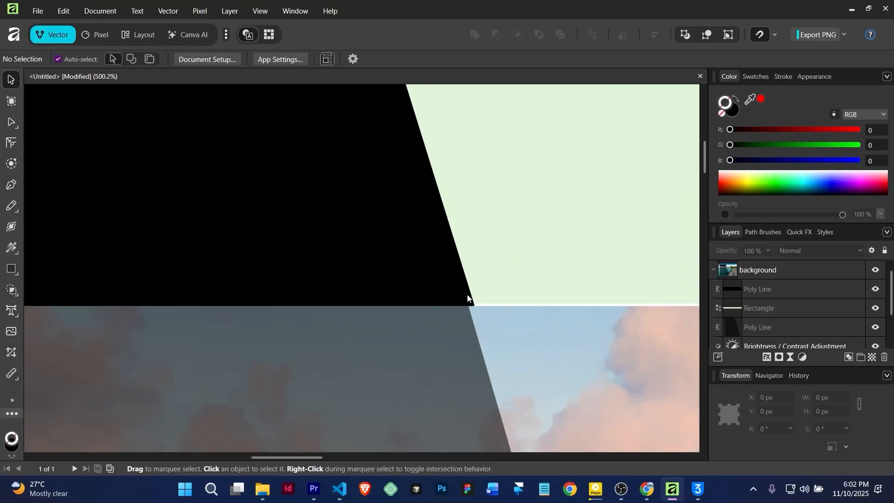
pyautogui.scroll(-5, 476, 315)
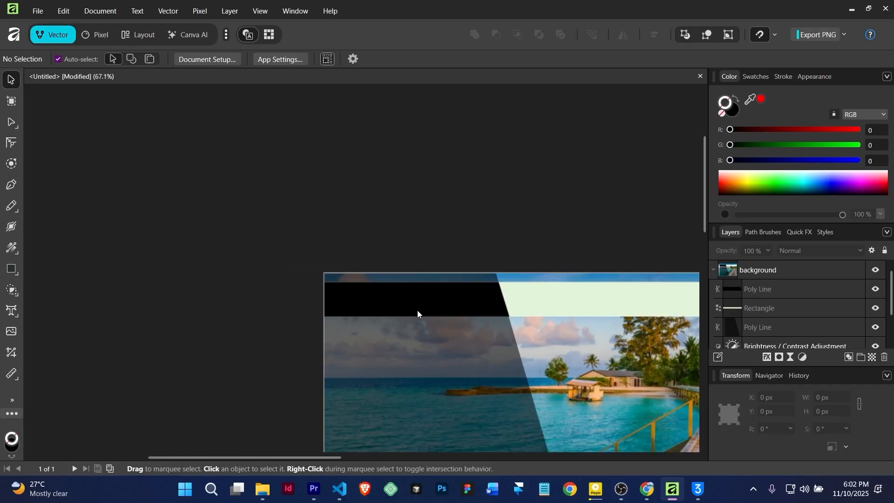
pyautogui.rightClick(11, 124)
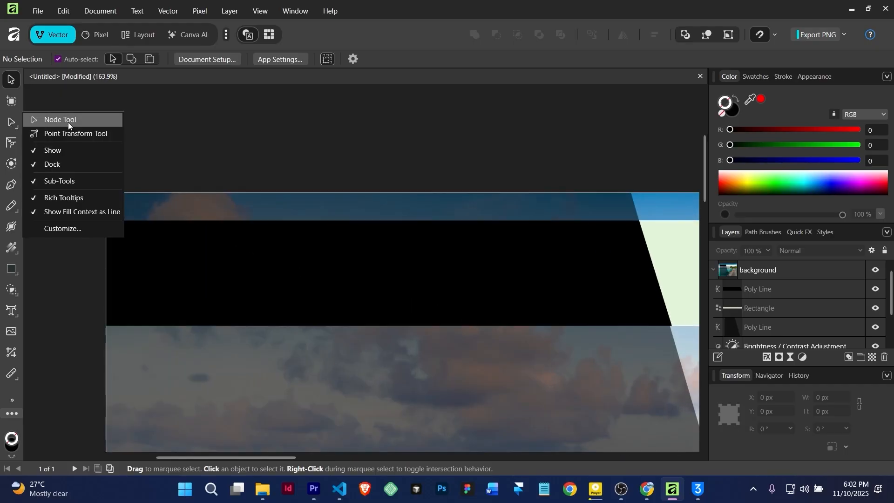
pyautogui.click(214, 289)
pyautogui.click(214, 291)
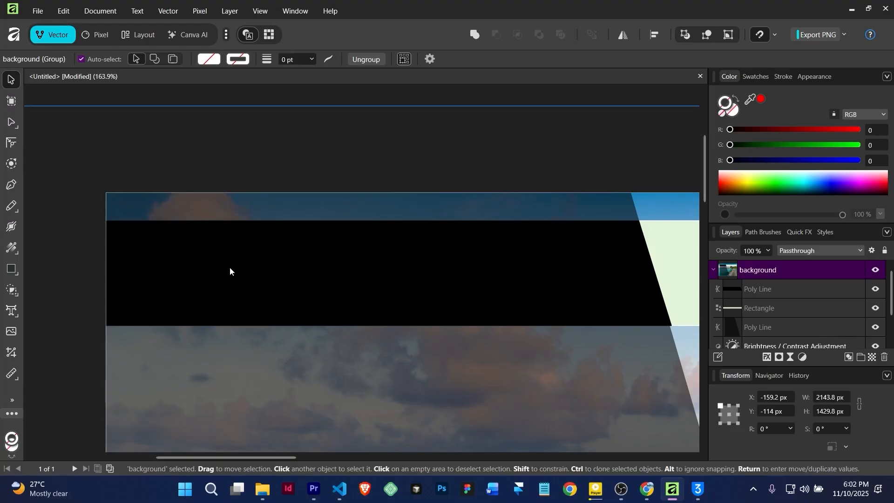
pyautogui.scroll(-1, 231, 267)
pyautogui.click(788, 293)
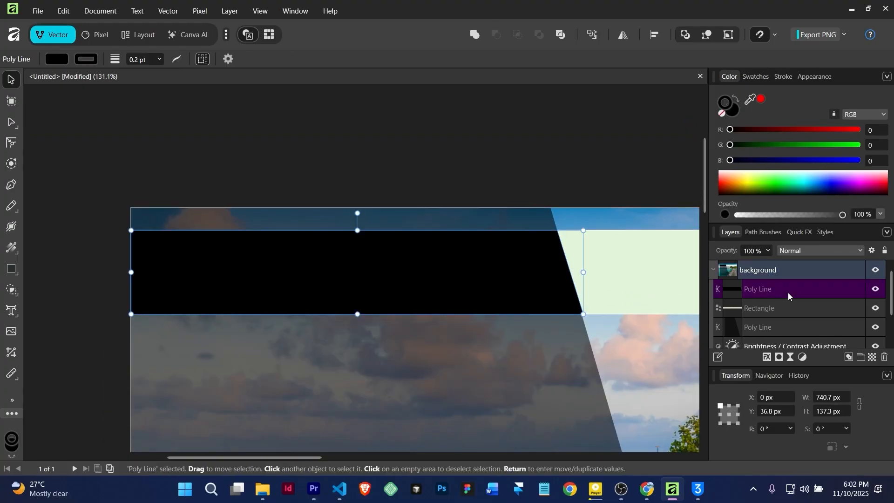
pyautogui.scroll(1, 291, 261)
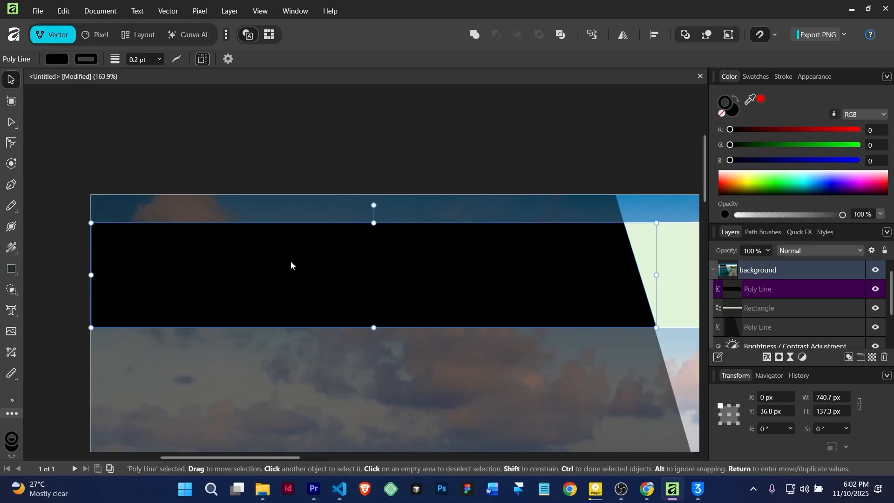
pyautogui.click(84, 64)
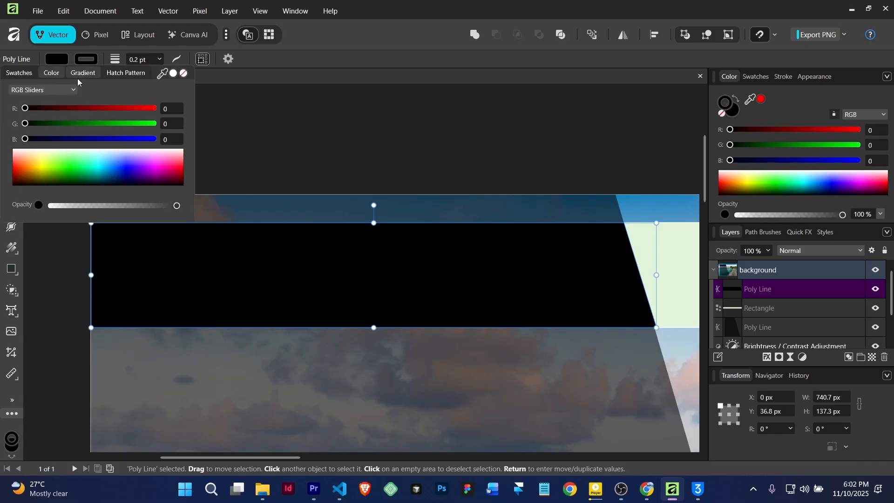
pyautogui.click(185, 74)
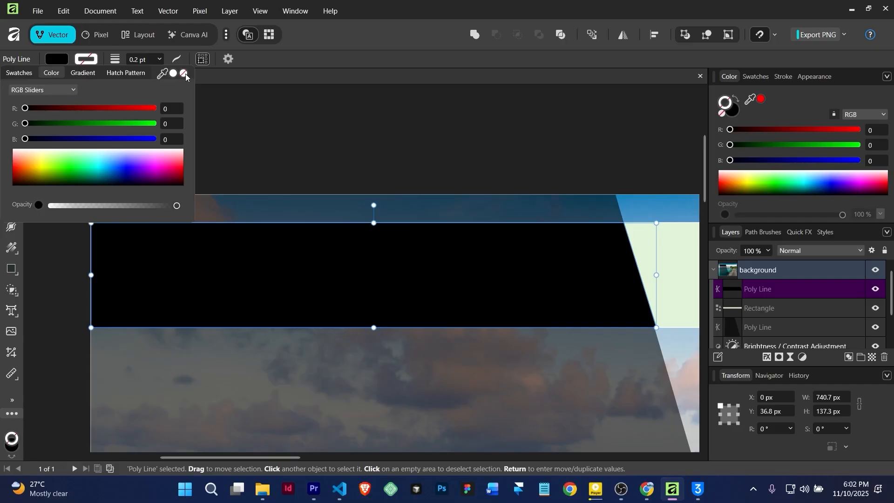
# Give the black slanted header shape in the background group a black stroke (RGB 0, 0, 0) and deselect it.
pyautogui.click(322, 129)
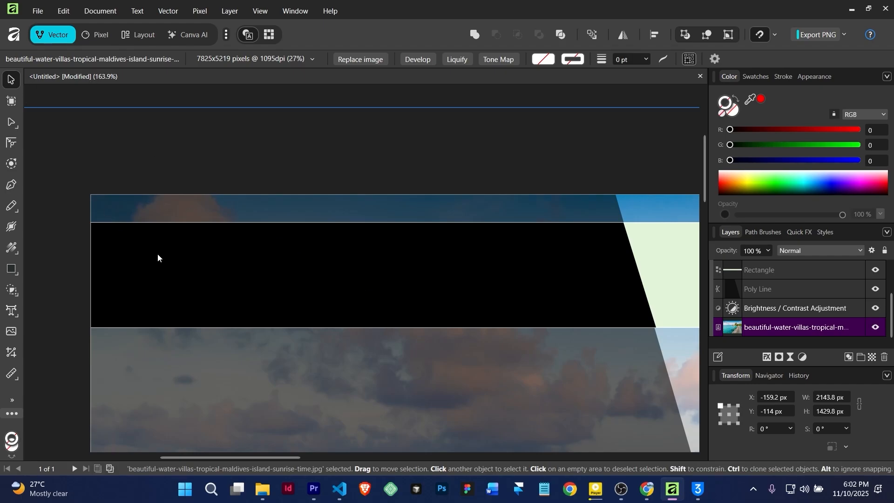
pyautogui.scroll(2, 767, 296)
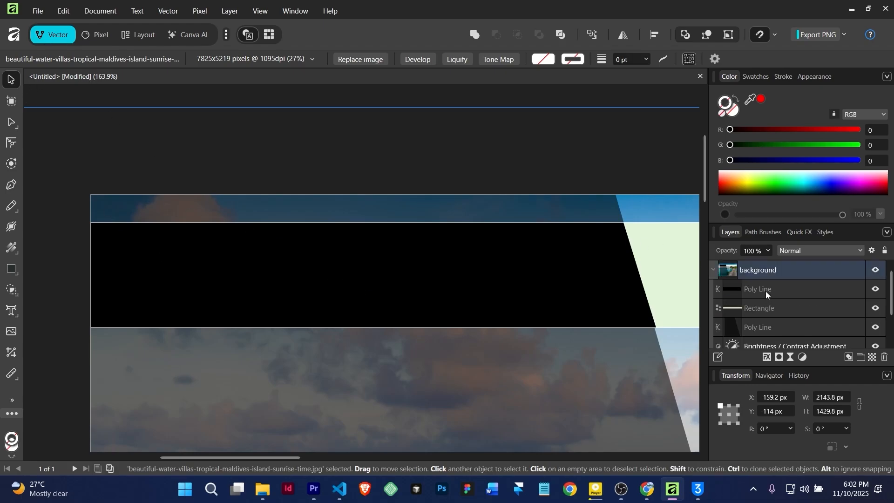
pyautogui.click(766, 292)
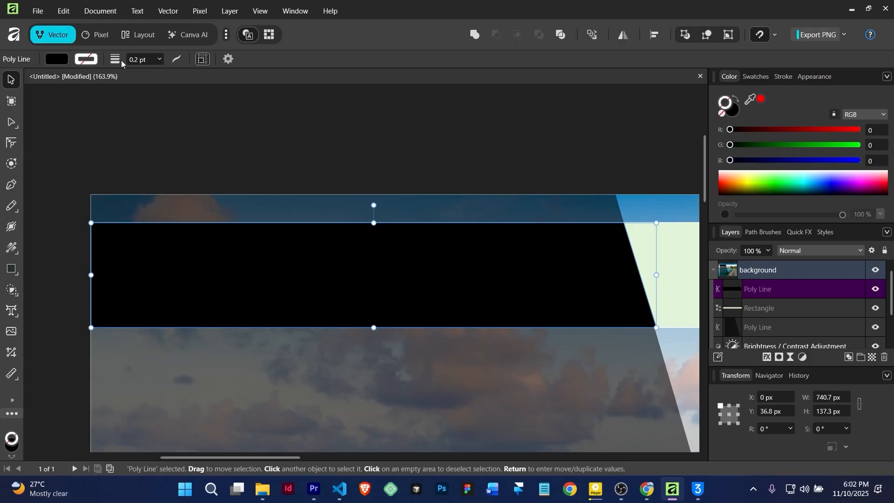
pyautogui.click(88, 60)
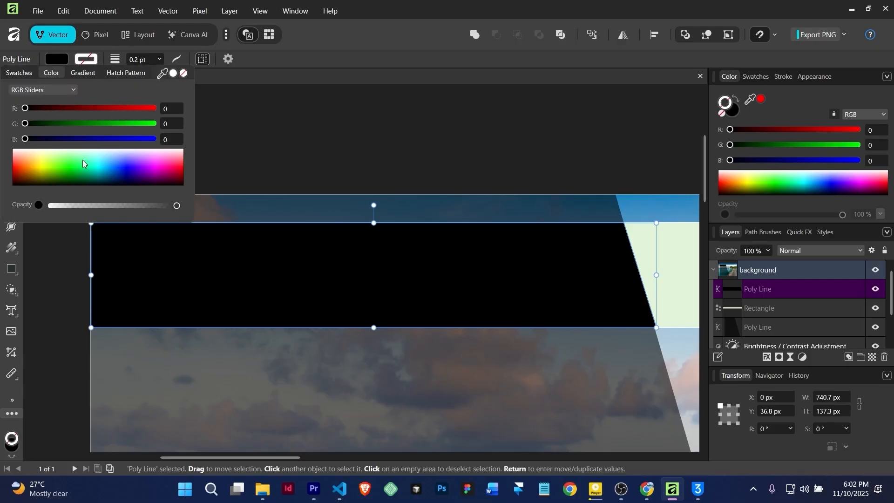
pyautogui.click(68, 184)
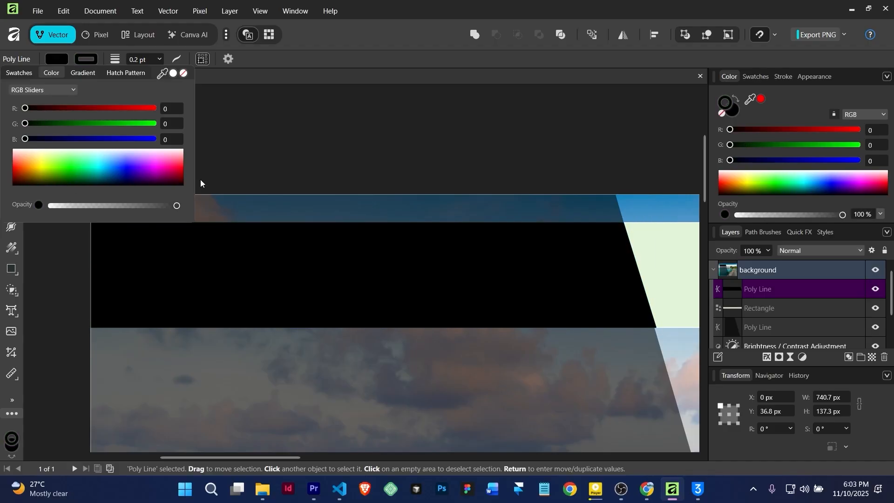
pyautogui.click(208, 87)
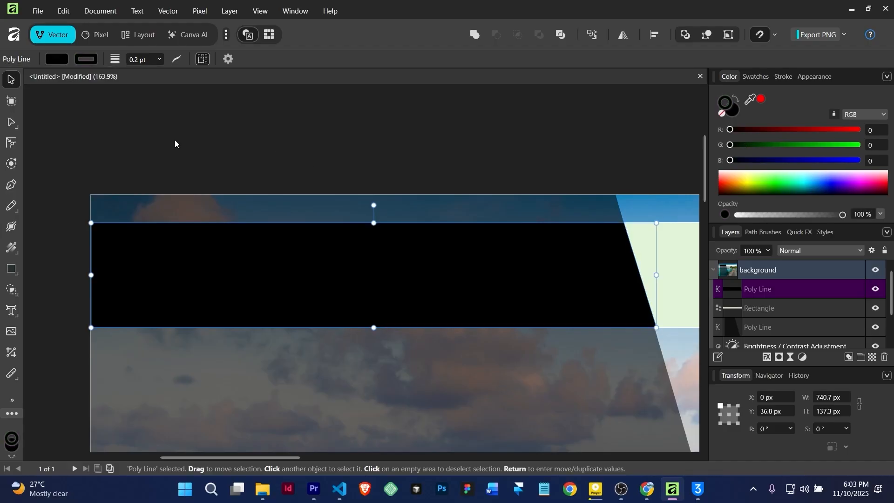
pyautogui.click(174, 140)
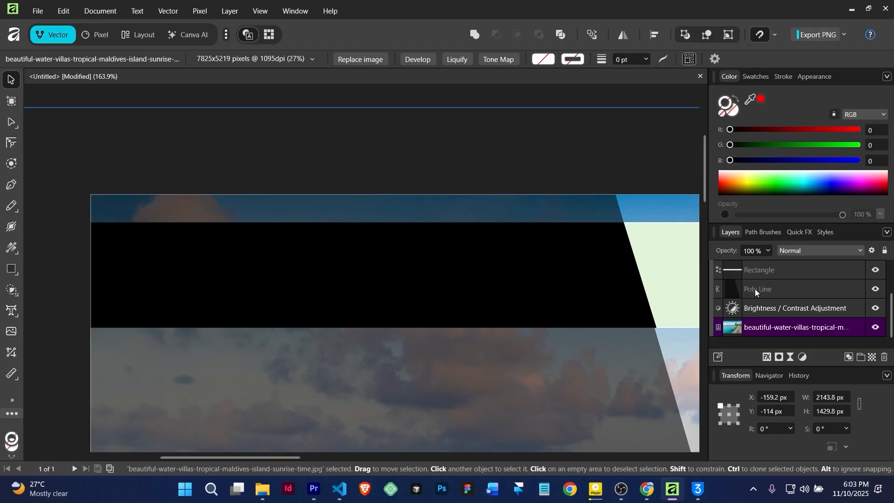
# With the Node Tool, move the black header shape's lower slanted-end node onto the overlay's edge, at about X 738.5, Y 174.1 px, and deselect the shape.
pyautogui.click(763, 289)
pyautogui.rightClick(13, 126)
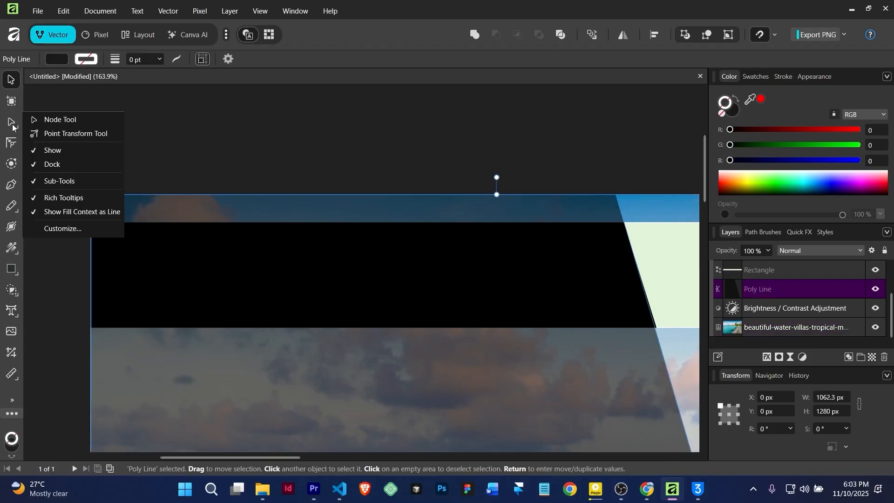
pyautogui.click(68, 122)
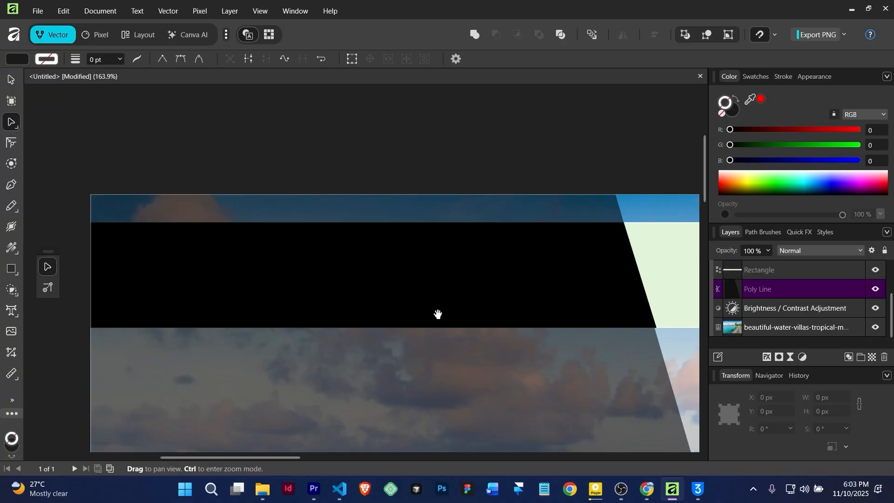
pyautogui.moveTo(436, 313); pyautogui.dragTo(280, 267)
pyautogui.scroll(4, 493, 270)
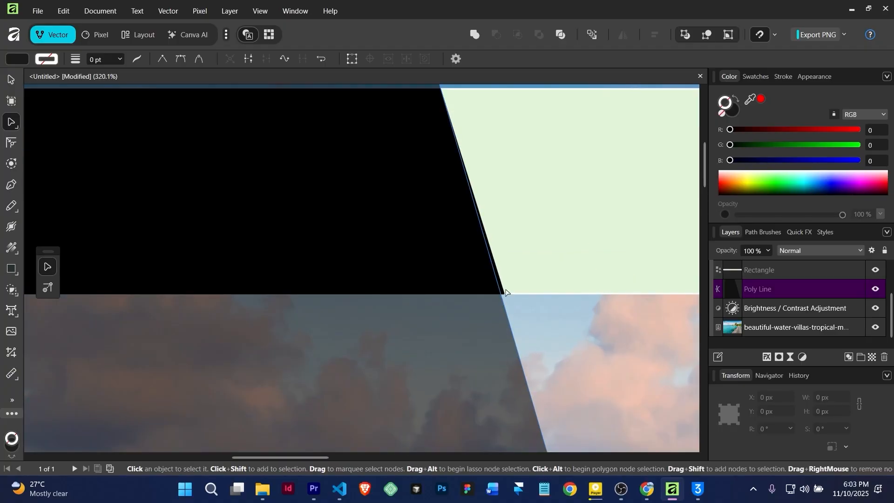
pyautogui.doubleClick(792, 288)
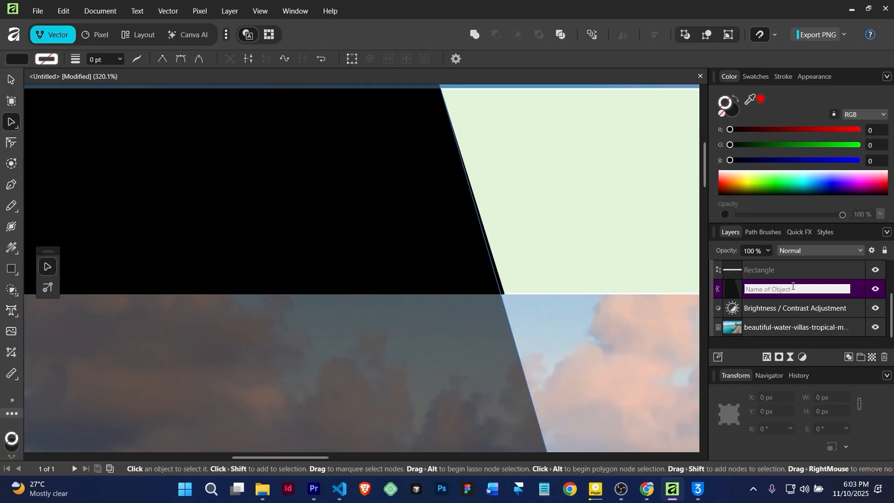
pyautogui.click(463, 279)
pyautogui.scroll(4, 505, 294)
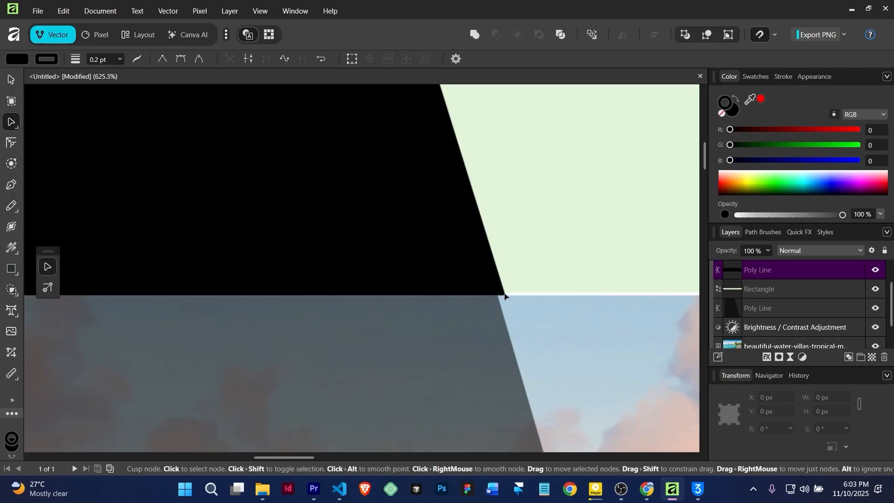
pyautogui.scroll(6, 504, 296)
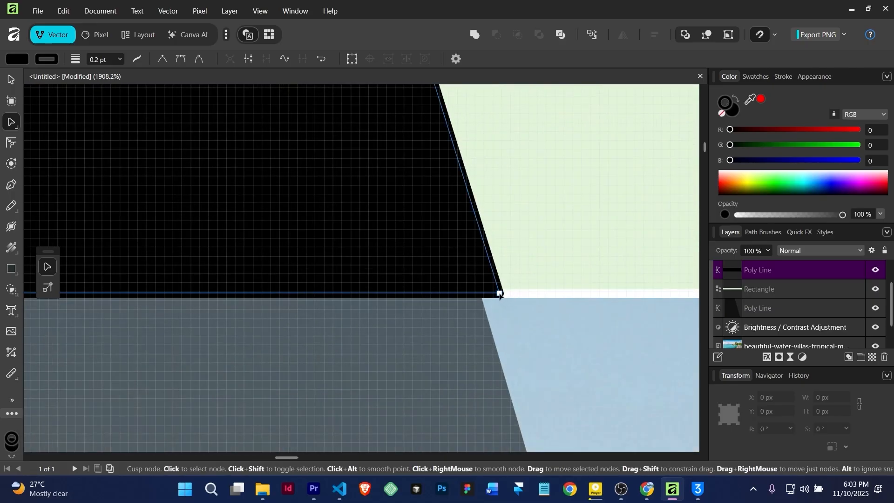
pyautogui.moveTo(500, 295); pyautogui.dragTo(479, 296)
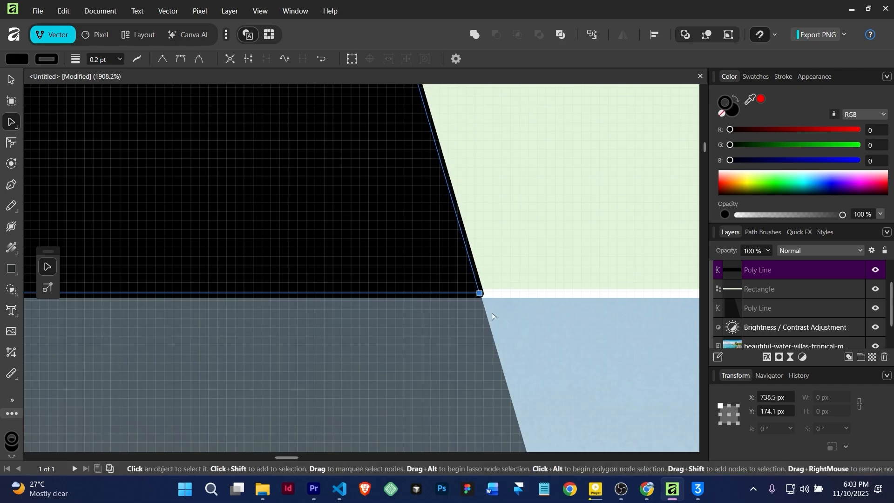
pyautogui.scroll(-6, 490, 312)
pyautogui.scroll(-10, 489, 313)
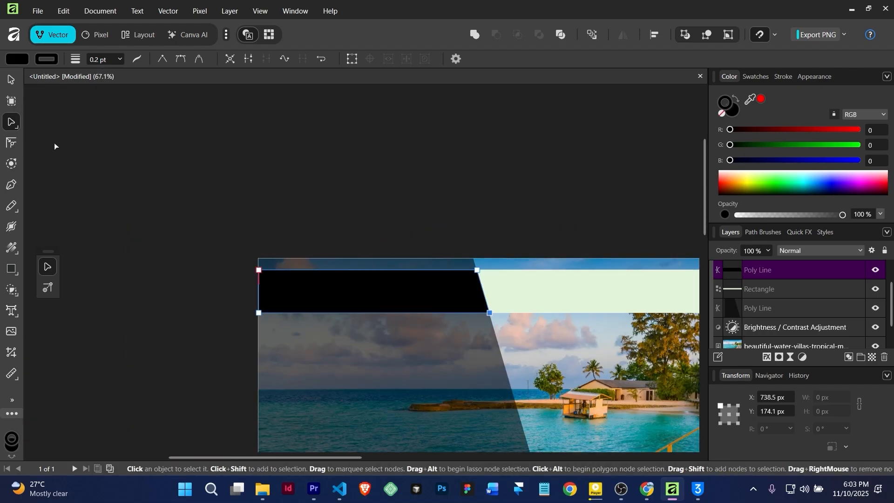
pyautogui.click(8, 78)
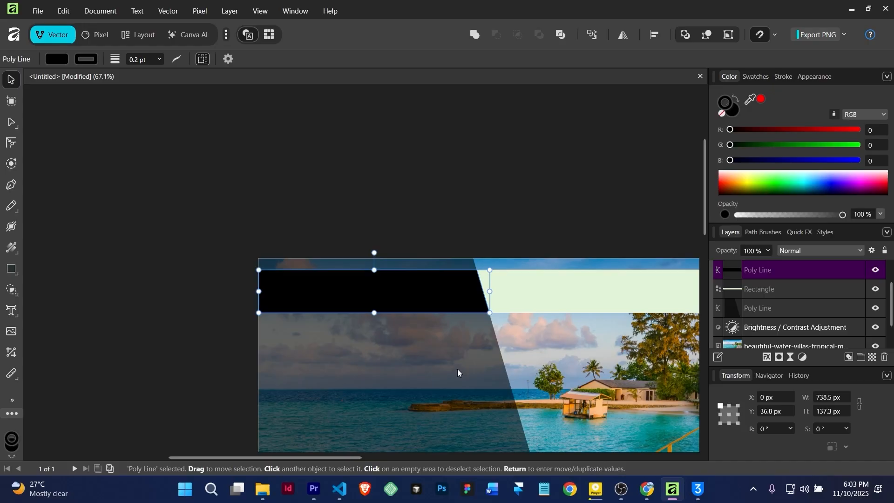
pyautogui.moveTo(457, 369); pyautogui.dragTo(374, 178)
pyautogui.scroll(-2, 373, 178)
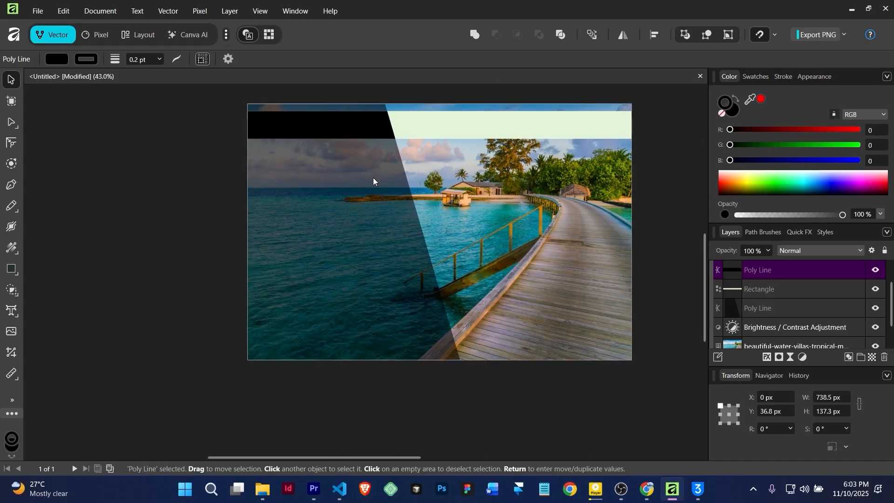
pyautogui.moveTo(434, 229); pyautogui.dragTo(387, 257)
pyautogui.click(662, 165)
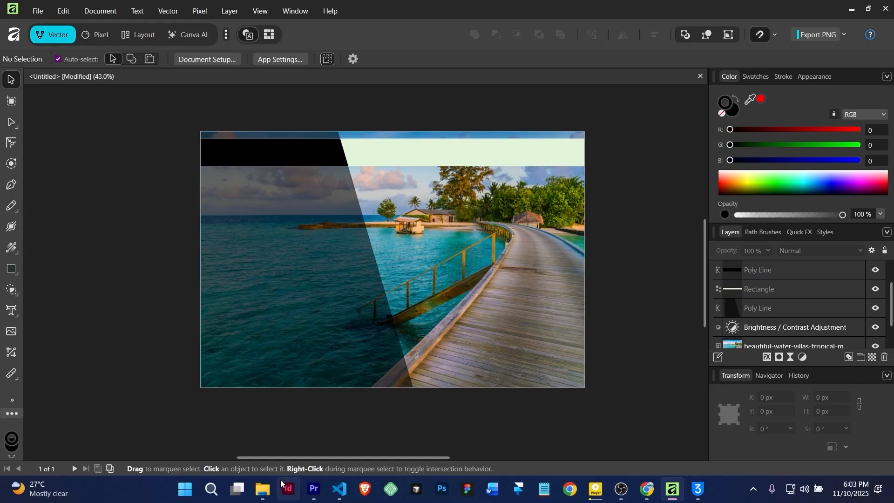
# Switch to the landing page folder in File Explorer and extract the detailed-travel-logo archive there with WinRAR.
pyautogui.moveTo(272, 482)
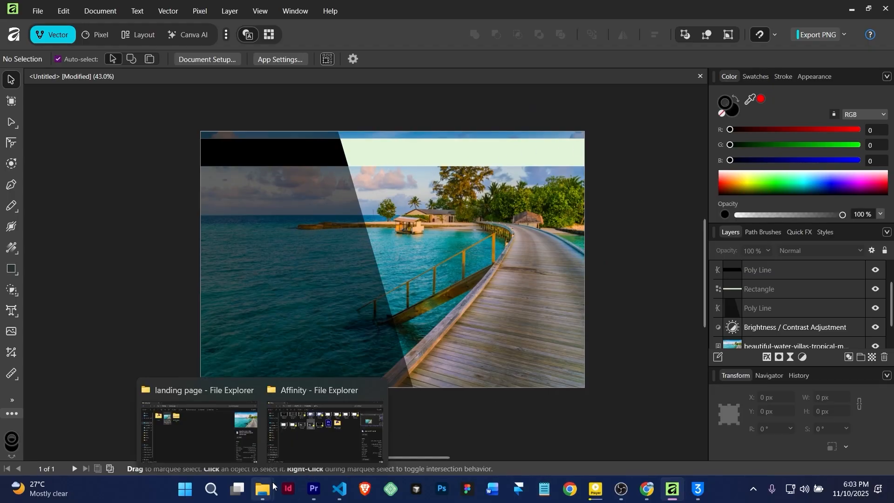
pyautogui.click(211, 423)
pyautogui.click(284, 134)
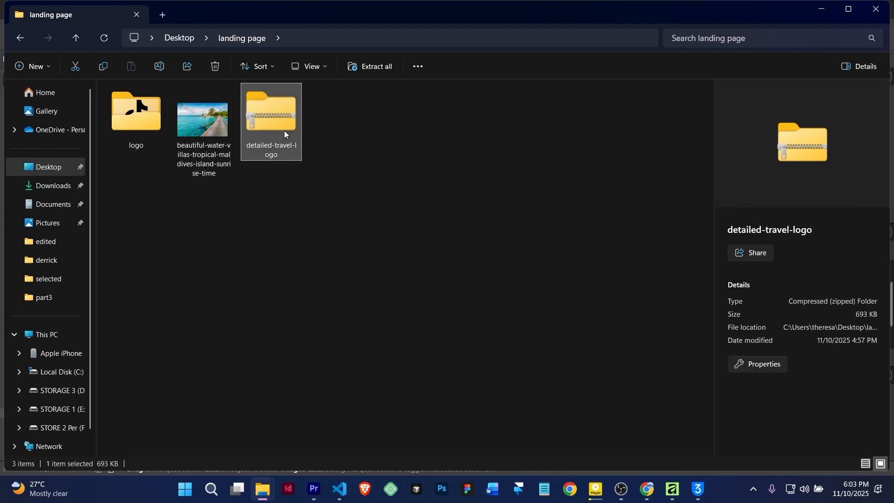
pyautogui.rightClick(285, 119)
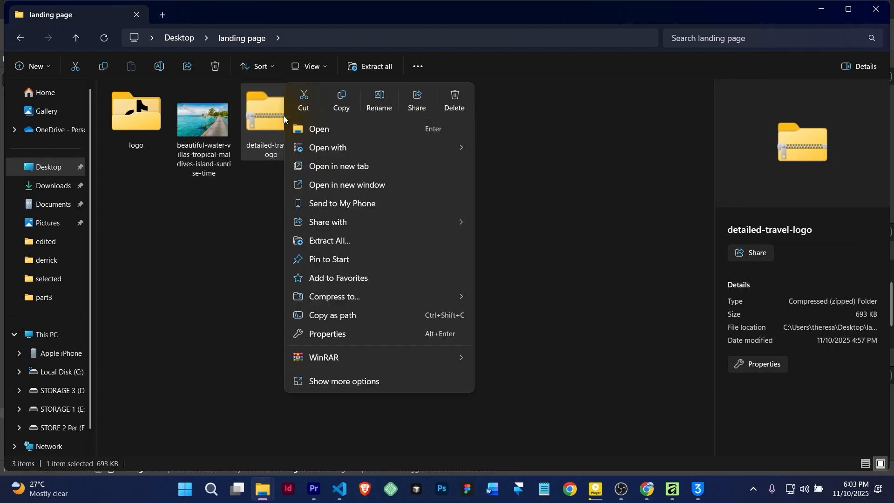
pyautogui.moveTo(355, 356)
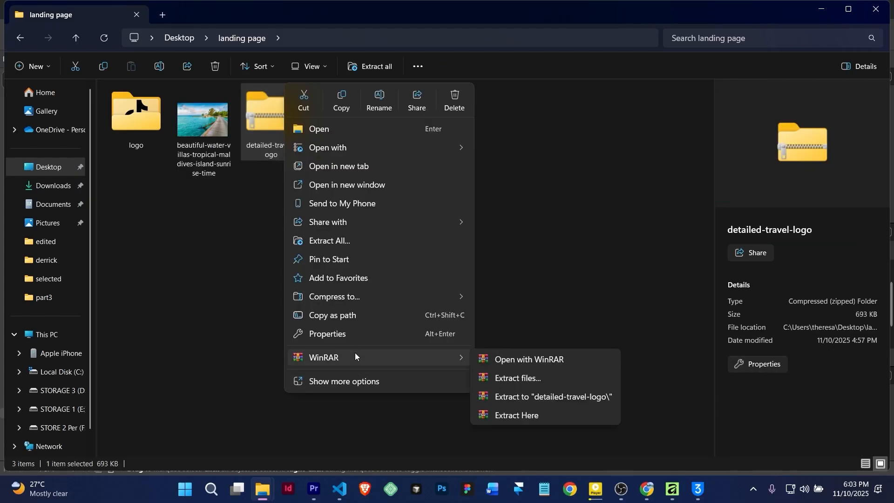
pyautogui.click(520, 413)
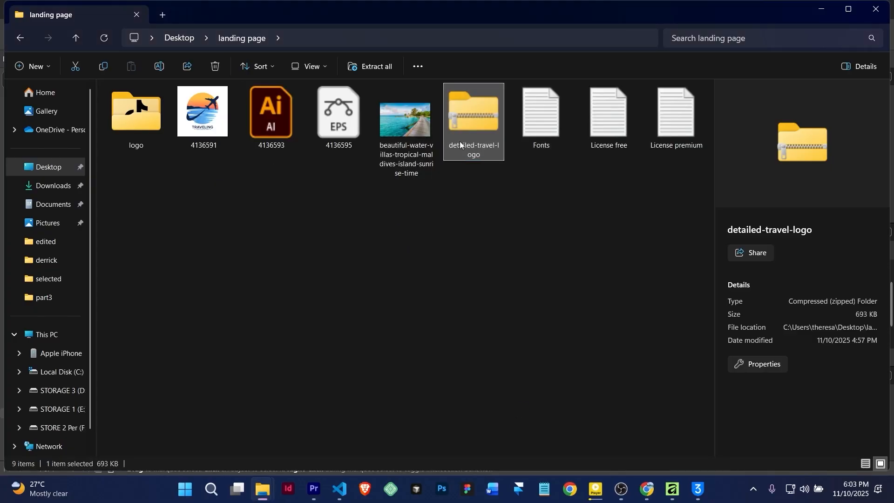
# Place the extracted logo image 4136591 into the Affinity document.
pyautogui.click(200, 120)
pyautogui.moveTo(201, 120); pyautogui.dragTo(523, 277)
pyautogui.scroll(-2, 523, 277)
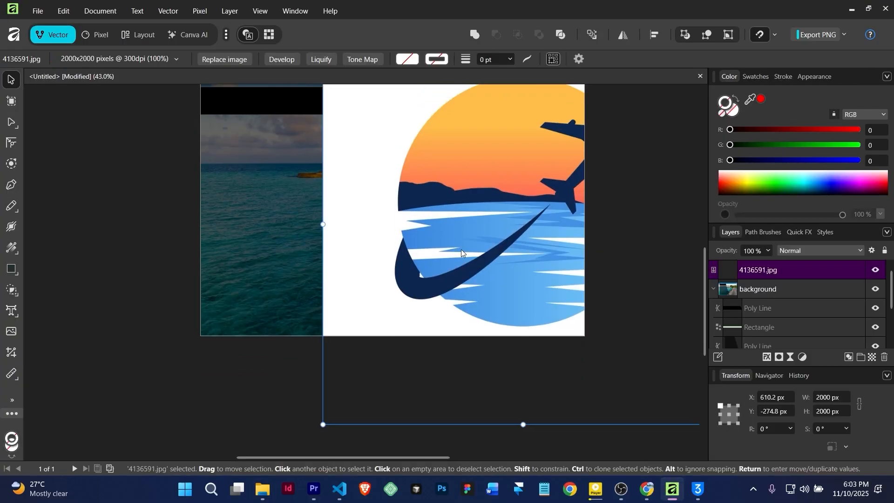
# Scale the logo down to about 98 × 98 px, position it on the pale green header bar at about X 1749, Y 56 px, and deselect it.
pyautogui.moveTo(323, 425); pyautogui.dragTo(445, 254)
pyautogui.moveTo(515, 180); pyautogui.dragTo(306, 283)
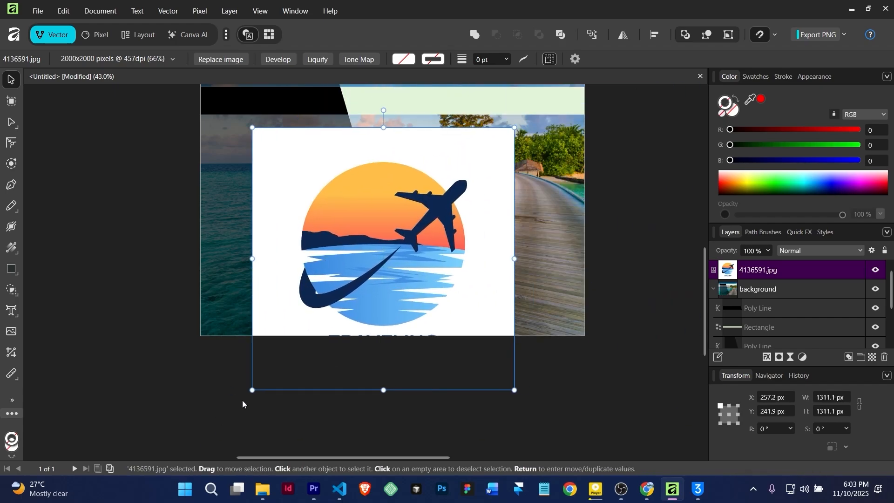
pyautogui.moveTo(252, 390); pyautogui.dragTo(465, 164)
pyautogui.scroll(3, 492, 165)
pyautogui.moveTo(512, 272); pyautogui.dragTo(490, 459)
pyautogui.moveTo(473, 352); pyautogui.dragTo(635, 236)
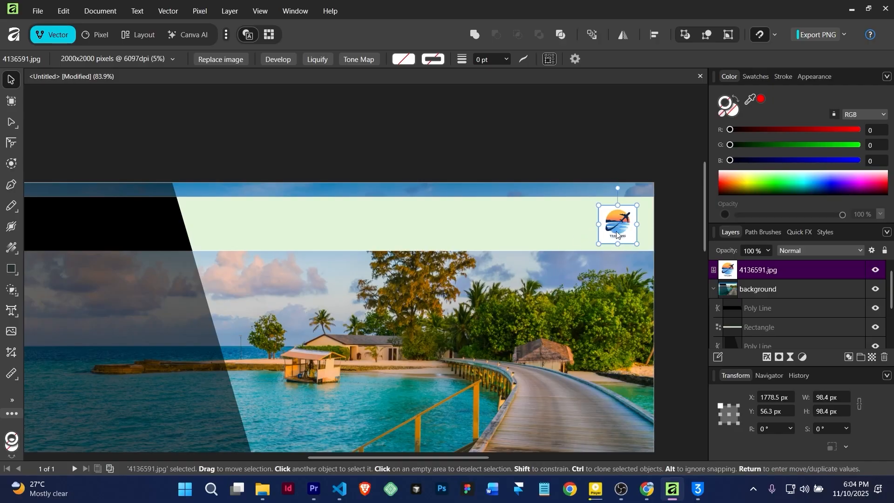
pyautogui.moveTo(618, 233); pyautogui.dragTo(607, 233)
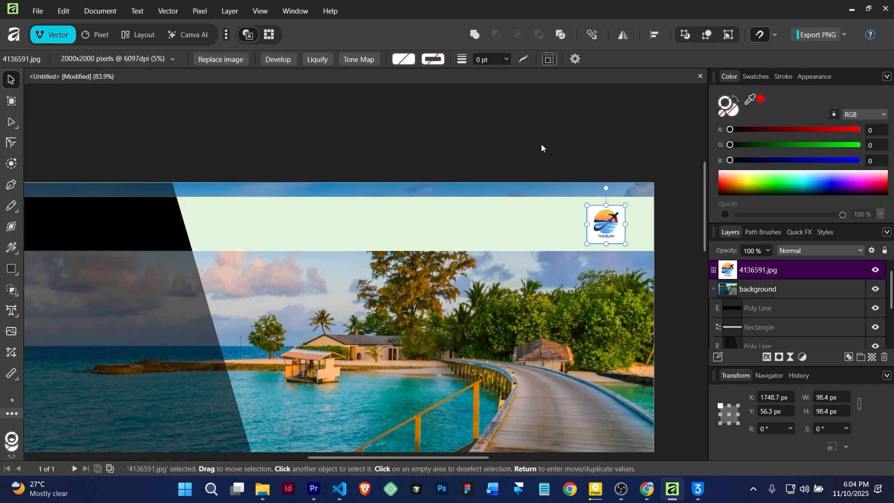
pyautogui.click(541, 147)
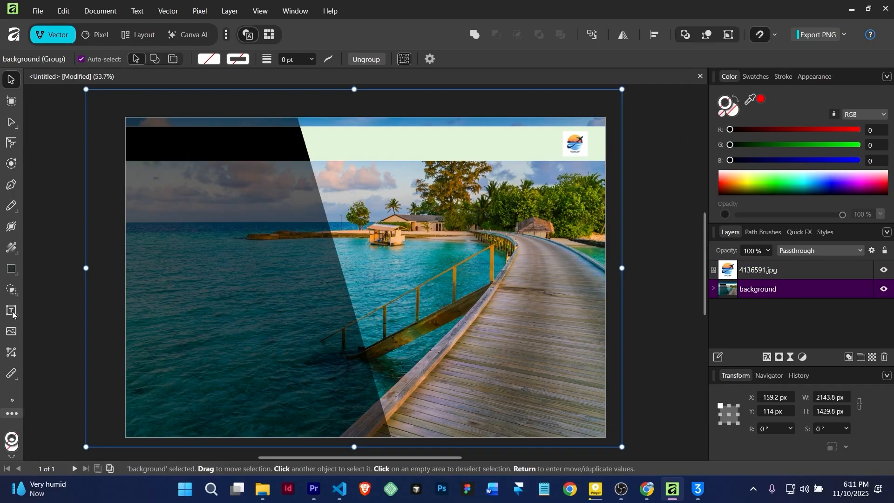
# Draw a text frame about 301 × 91 px over the dark overlay, above the logo layer, and enter HOME.
pyautogui.rightClick(13, 314)
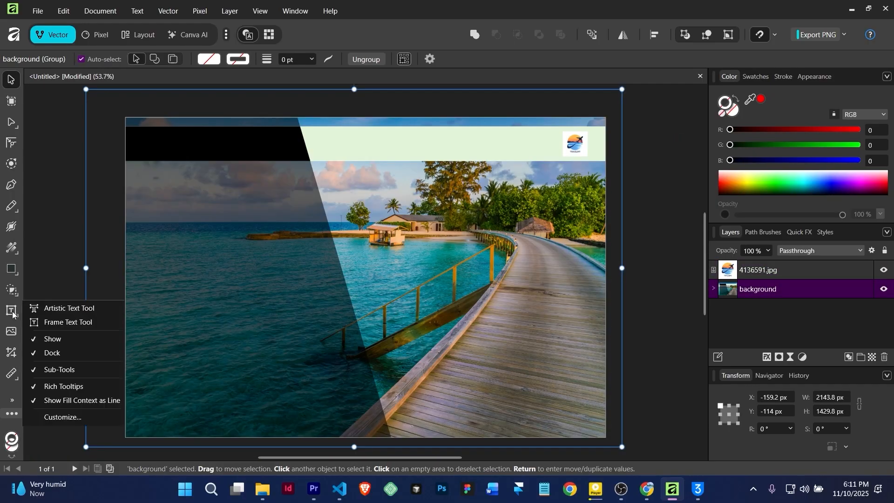
pyautogui.click(65, 323)
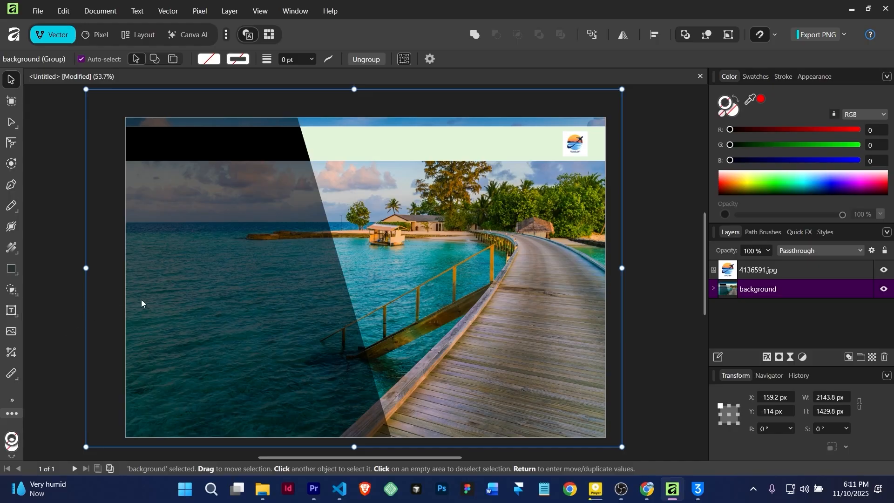
pyautogui.click(799, 275)
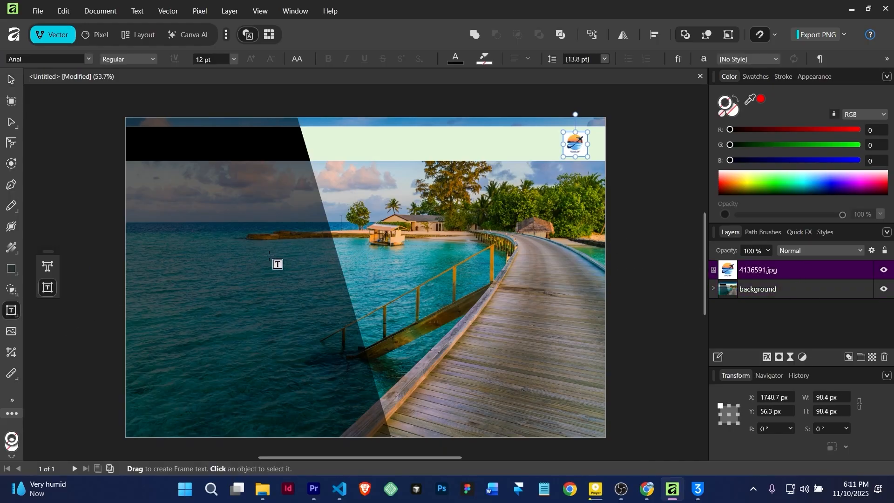
pyautogui.moveTo(258, 251); pyautogui.dragTo(333, 274)
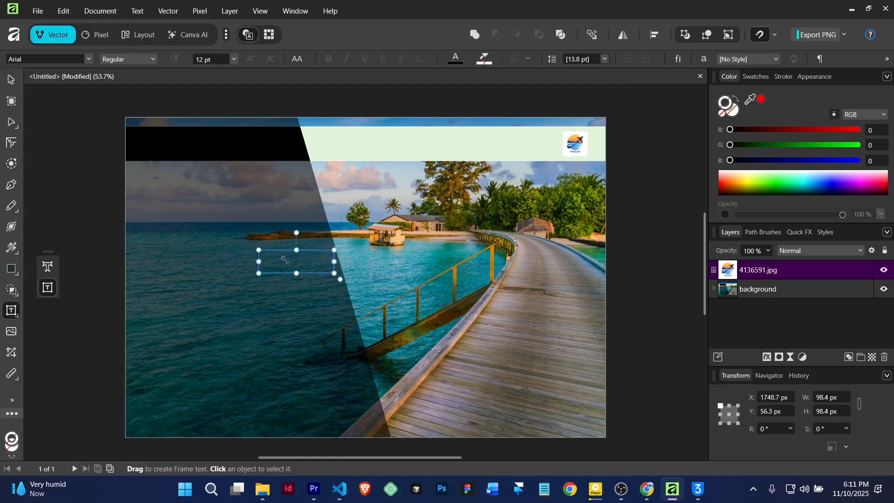
pyautogui.scroll(3, 286, 261)
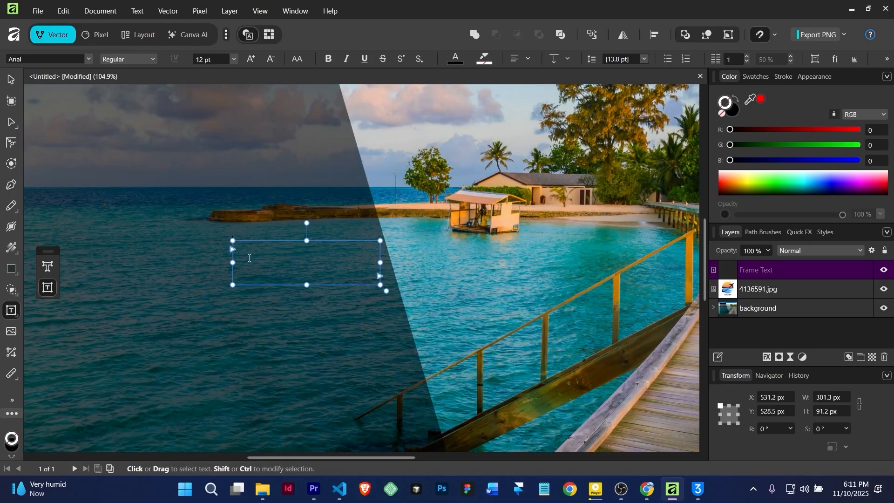
pyautogui.click(249, 258)
pyautogui.write('HO')
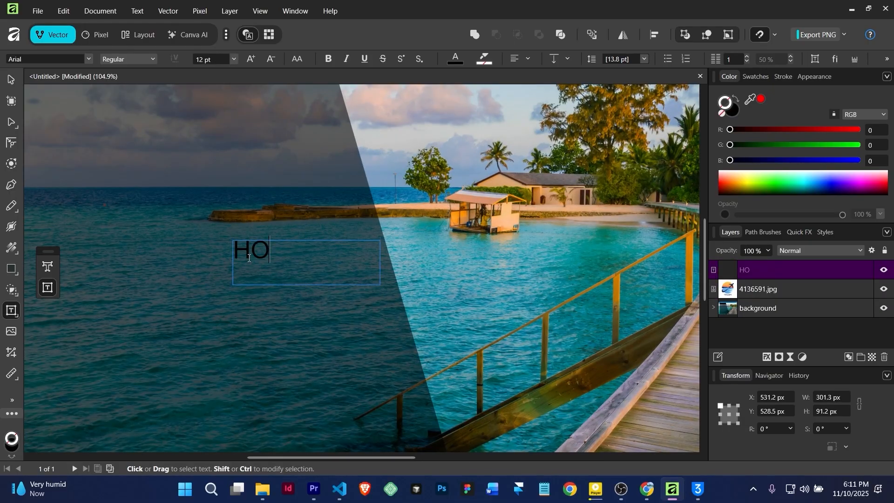
pyautogui.write('ME')
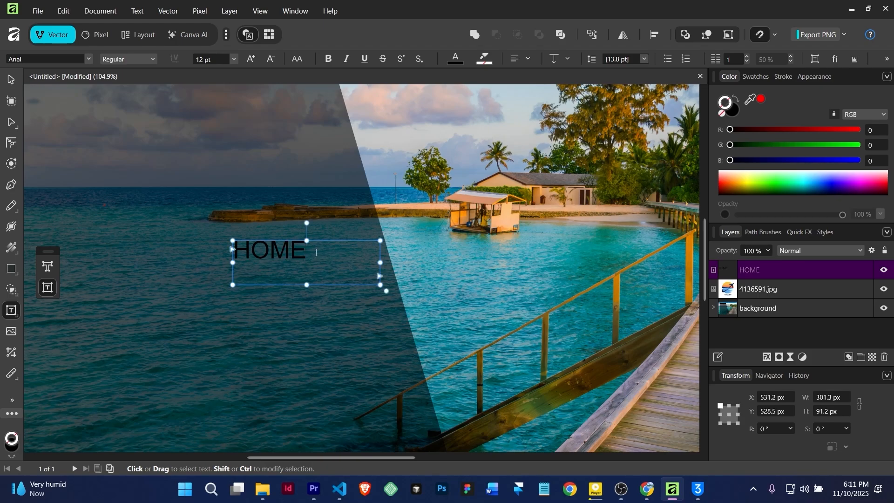
# Set the HOME text to Switzer Bold and shrink its frame to about 157 × 50 px.
pyautogui.moveTo(311, 251); pyautogui.dragTo(233, 251)
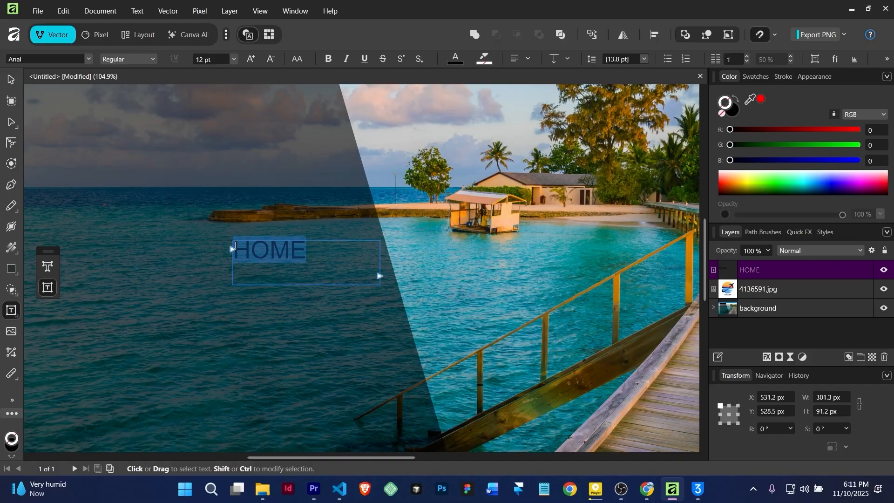
pyautogui.click(144, 56)
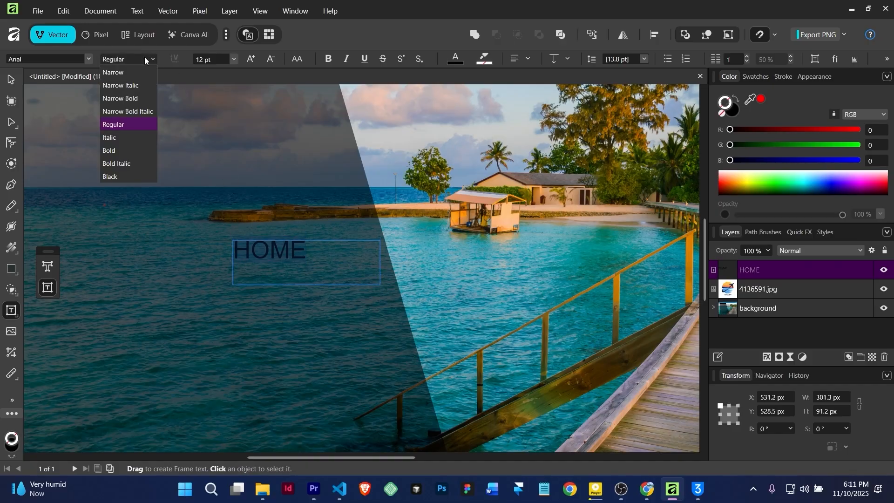
pyautogui.click(121, 152)
pyautogui.click(61, 60)
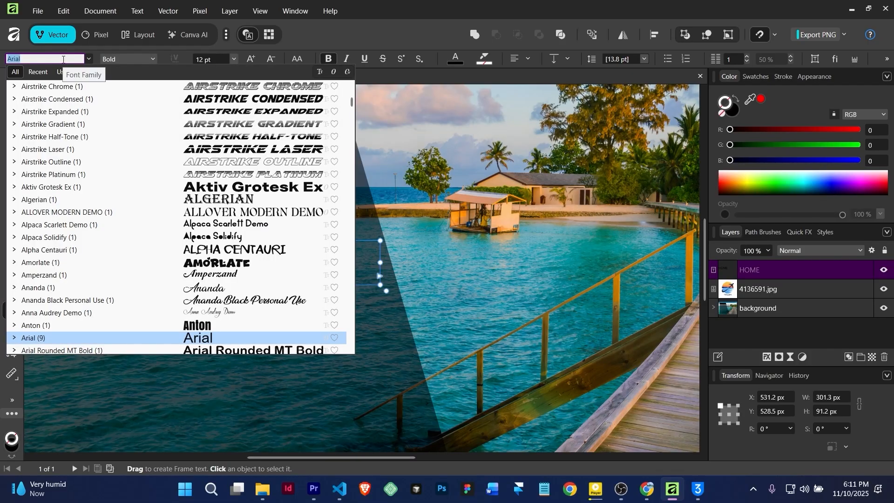
pyautogui.write('swi')
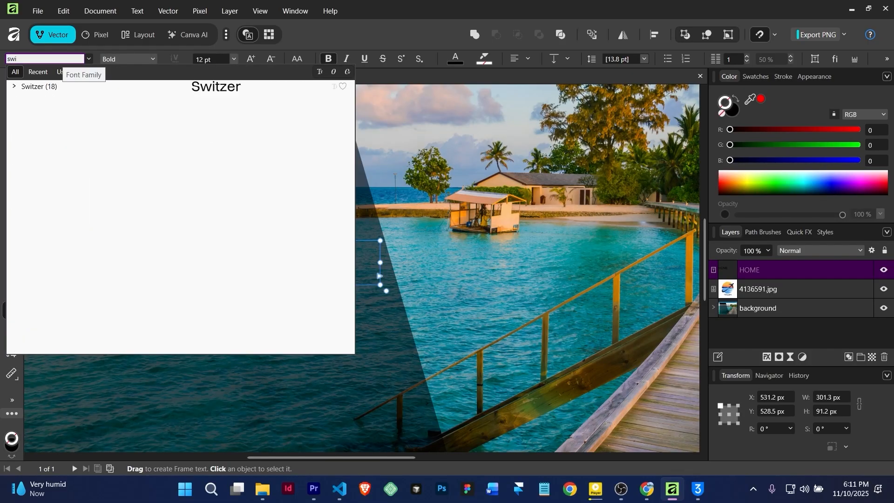
pyautogui.click(59, 88)
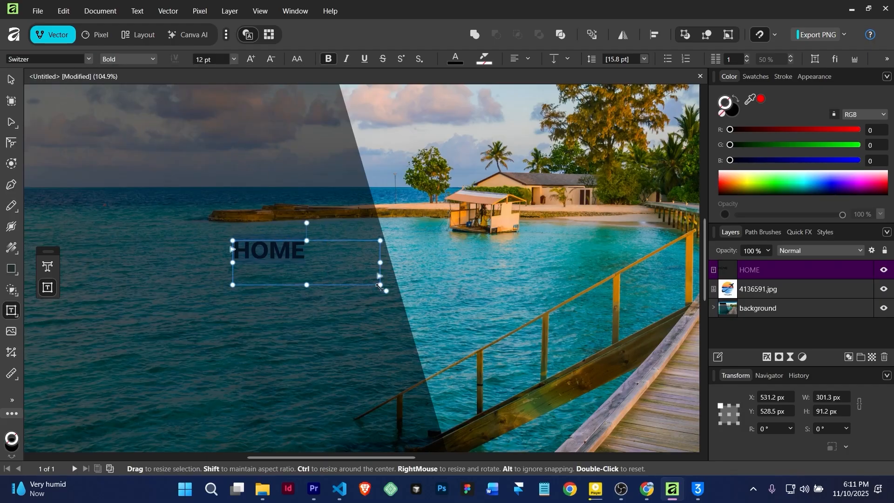
pyautogui.moveTo(380, 285); pyautogui.dragTo(310, 265)
pyautogui.click(10, 79)
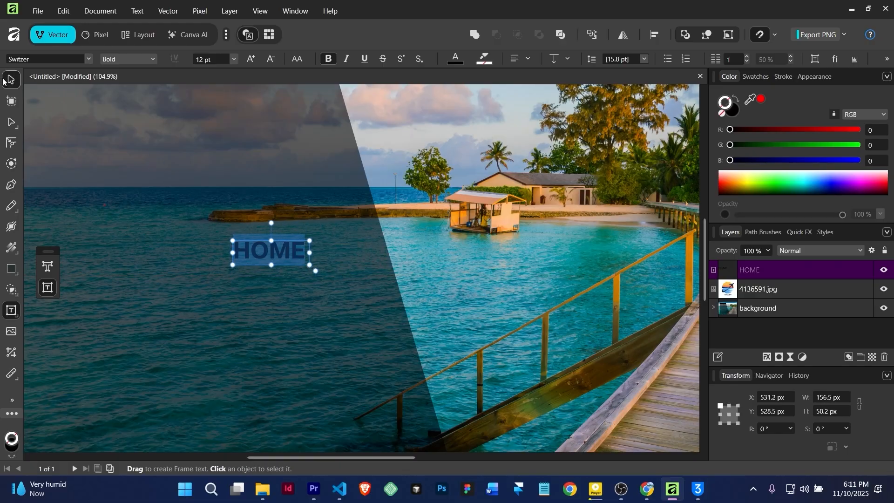
# Duplicate the HOME text to about X 725 px, change the copy to ABOUT, and widen its frame to about 224 px.
pyautogui.moveTo(289, 250); pyautogui.dragTo(383, 253)
pyautogui.press('t')
pyautogui.doubleClick(386, 253)
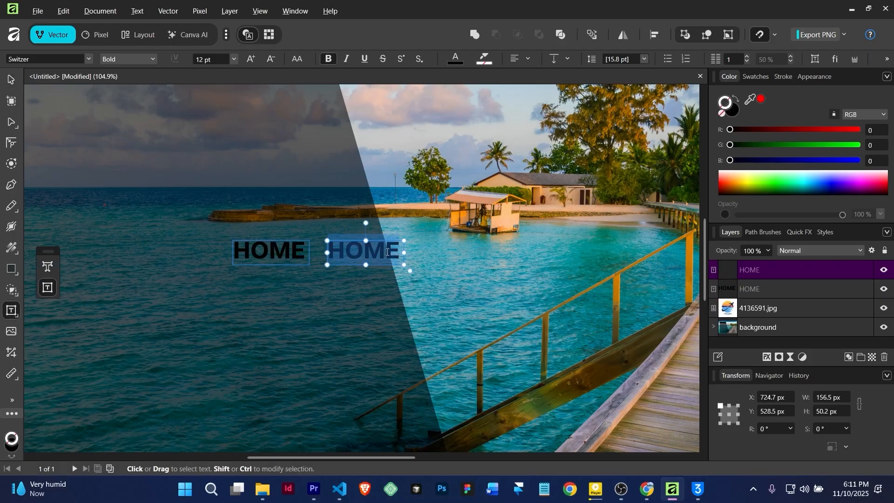
pyautogui.write('ABOU')
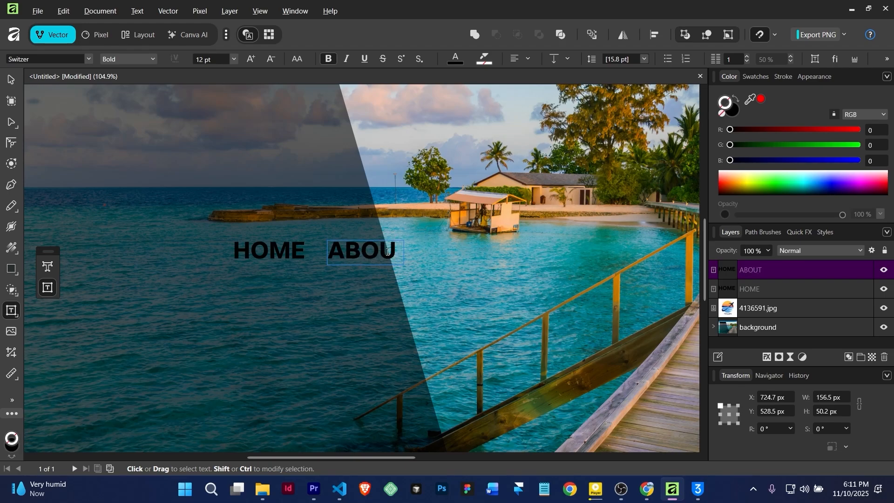
pyautogui.press('Escape')
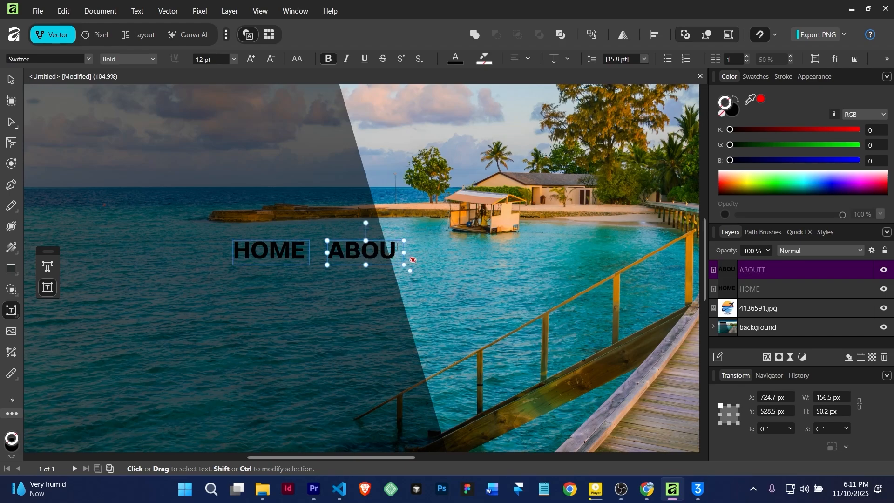
pyautogui.moveTo(403, 252); pyautogui.dragTo(437, 253)
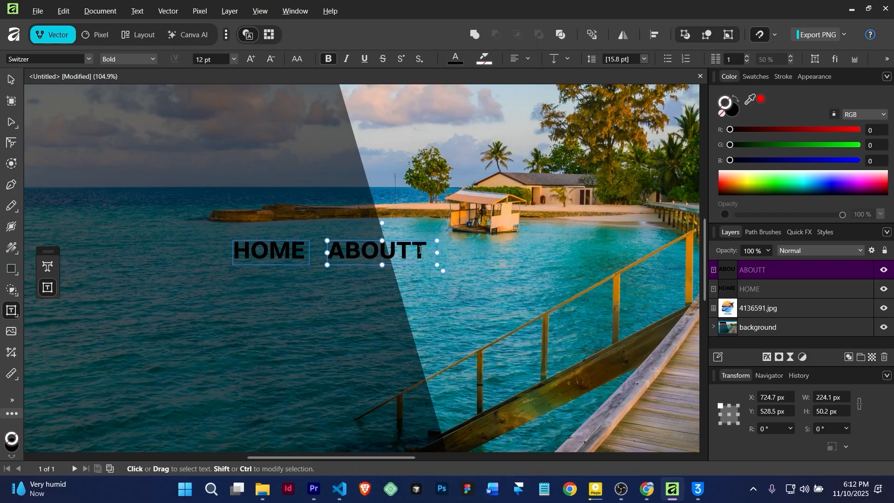
pyautogui.click(419, 250)
pyautogui.press('BackSpace')
pyautogui.press('Escape')
# Set the ABOUT text's font weight to Medium.
pyautogui.doubleClick(367, 250)
pyautogui.click(148, 59)
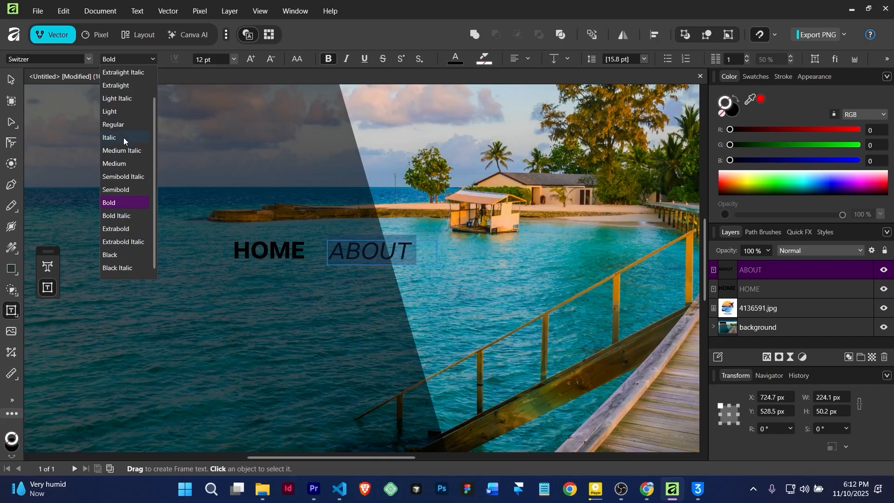
pyautogui.click(121, 164)
pyautogui.press('Escape')
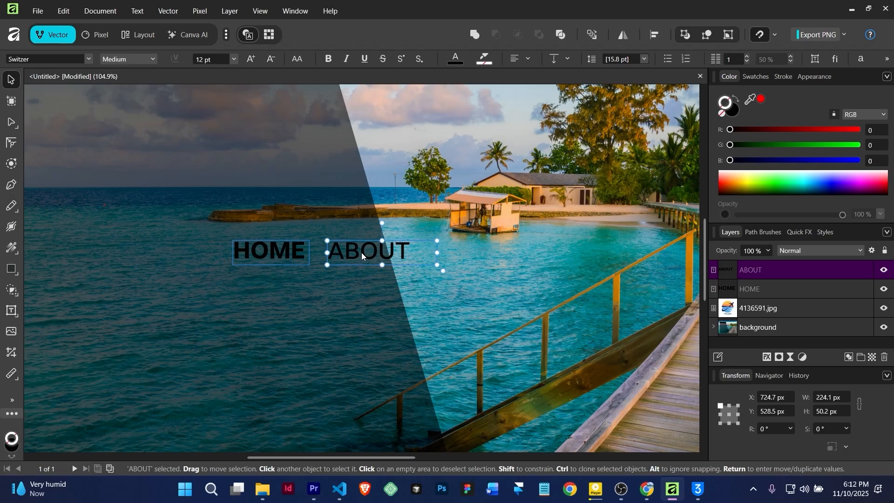
# Move HOME onto the pale green header bar at about X 725, Y 80 px, and ABOUT beside it at about X 913, Y 80 px.
pyautogui.scroll(-3, 369, 250)
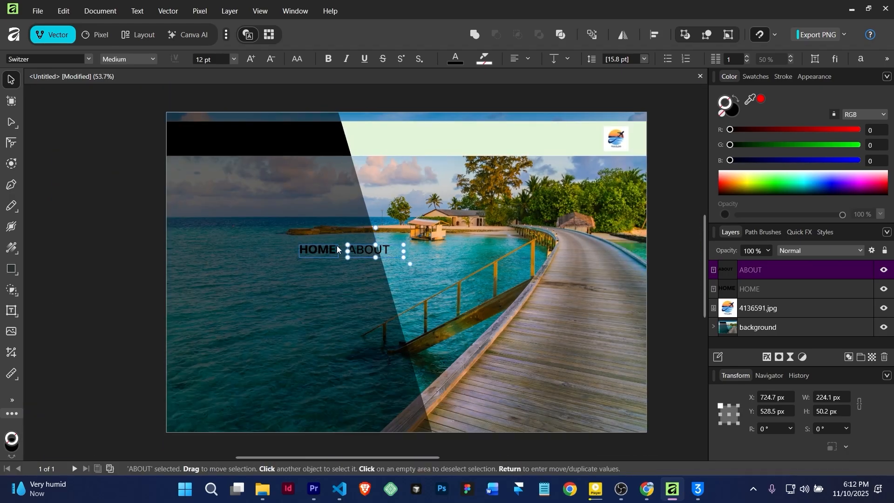
pyautogui.click(326, 250)
pyautogui.moveTo(326, 249); pyautogui.dragTo(374, 138)
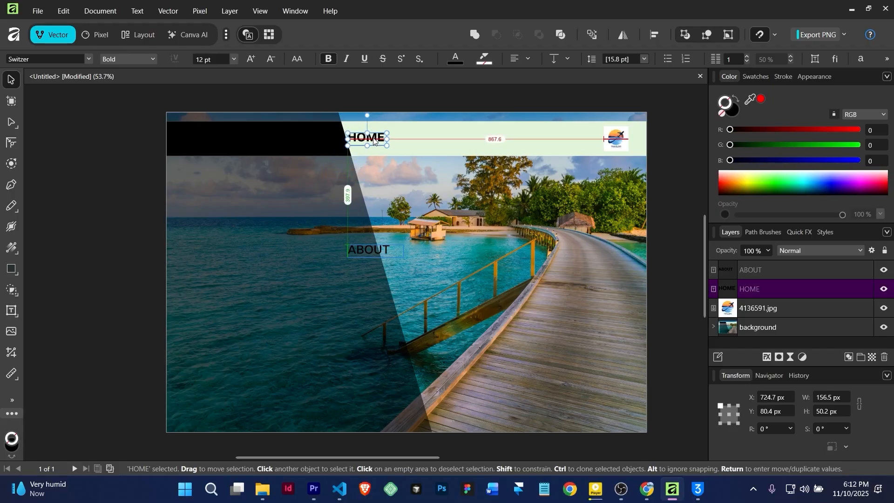
pyautogui.click(380, 248)
pyautogui.moveTo(362, 248); pyautogui.dragTo(410, 138)
pyautogui.scroll(3, 413, 139)
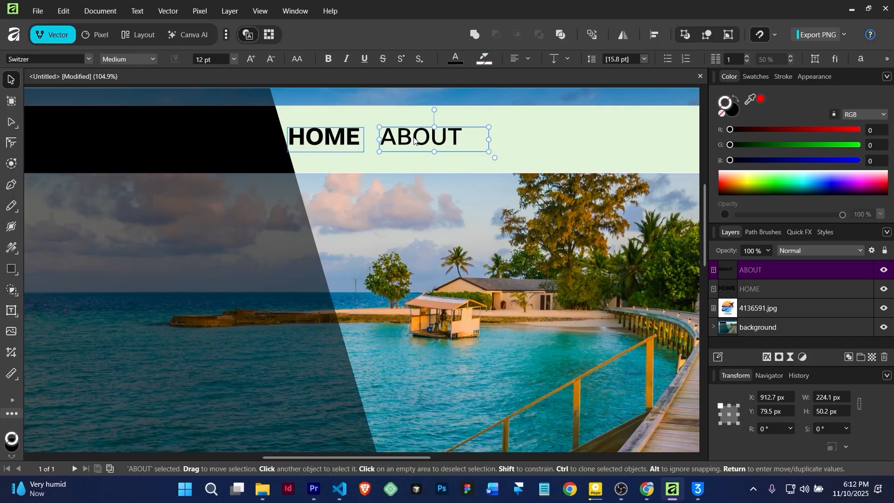
pyautogui.scroll(-3, 415, 140)
pyautogui.scroll(3, 419, 140)
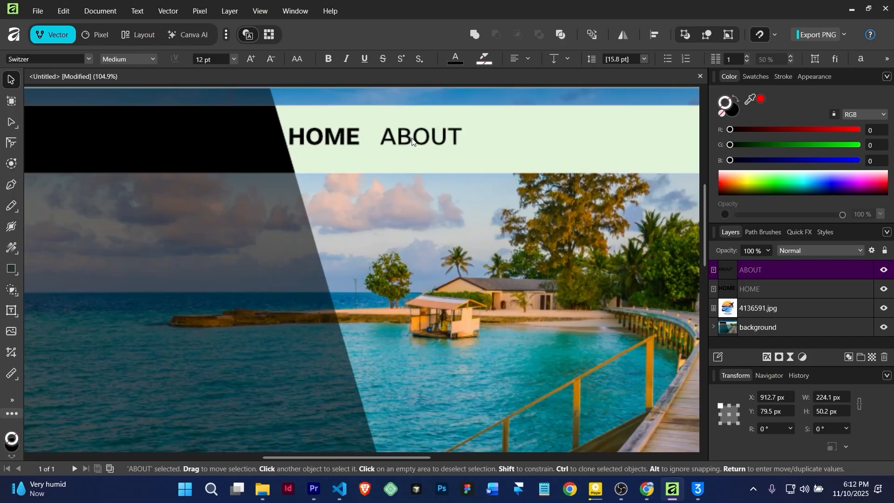
# Narrow the ABOUT text frame to about 181 px and duplicate it along the header to about X 1122, Y 81 px.
pyautogui.press('alt')
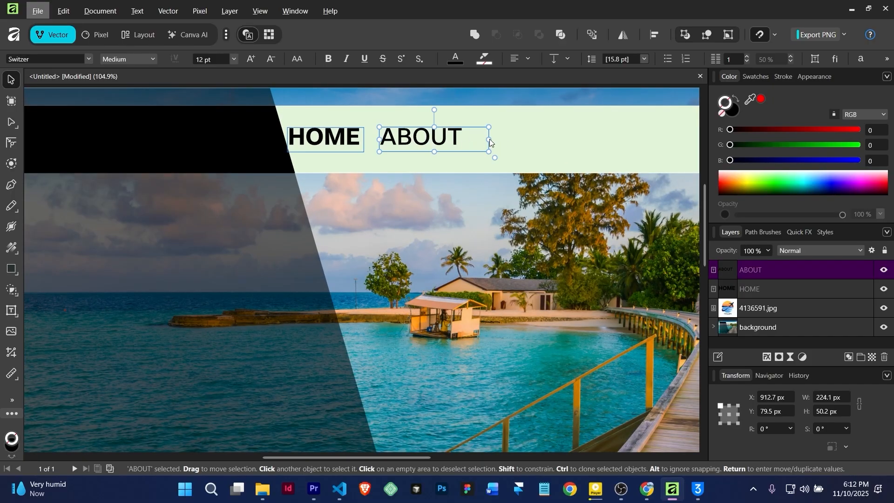
pyautogui.moveTo(489, 139)
pyautogui.mouseDown()
pyautogui.moveTo(467, 135)
pyautogui.moveTo(550, 138)
pyautogui.mouseUp()
pyautogui.press('t')
# Change the copied ABOUT text to DESTINATION and widen its frame to about 337 px.
pyautogui.doubleClick(550, 136)
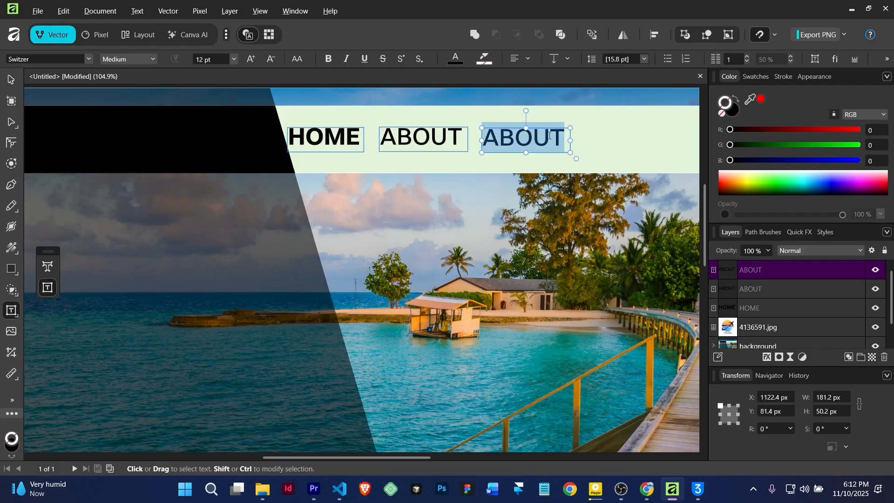
pyautogui.write('DESTI')
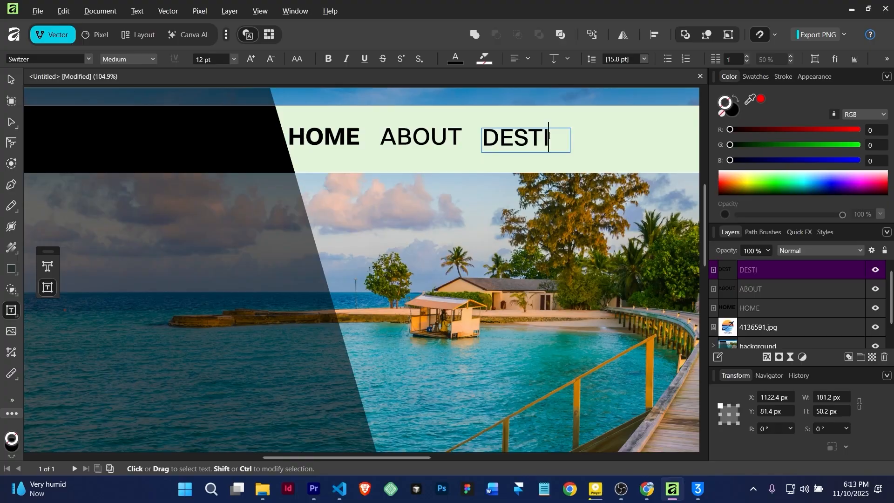
pyautogui.write('NATION')
pyautogui.press('Escape')
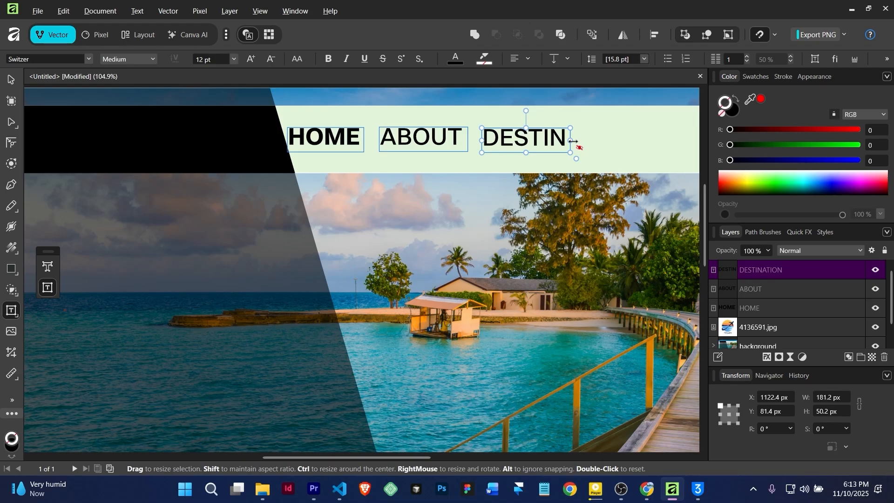
pyautogui.moveTo(573, 141); pyautogui.dragTo(646, 142)
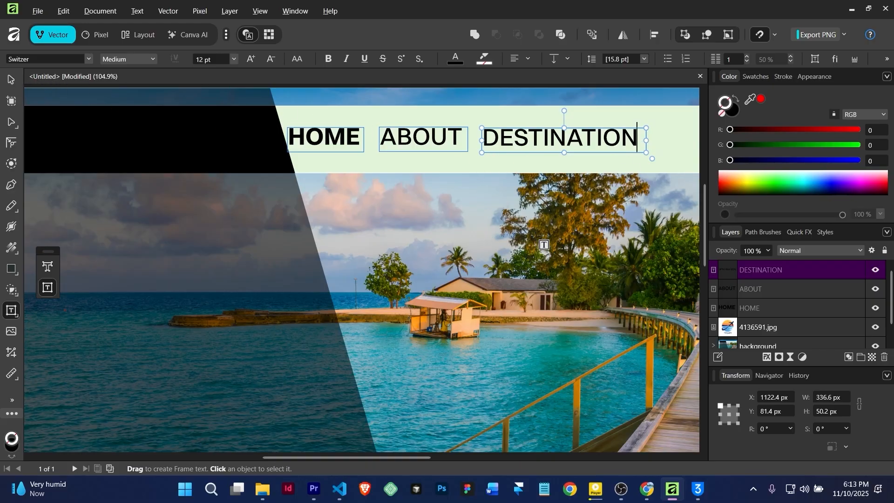
pyautogui.click(12, 80)
# Duplicate the DESTINATION text towards the logo at about X 1406, Y 80 px, and replace the copy's text with CONTACT.
pyautogui.press('space')
pyautogui.moveTo(563, 218); pyautogui.dragTo(384, 252)
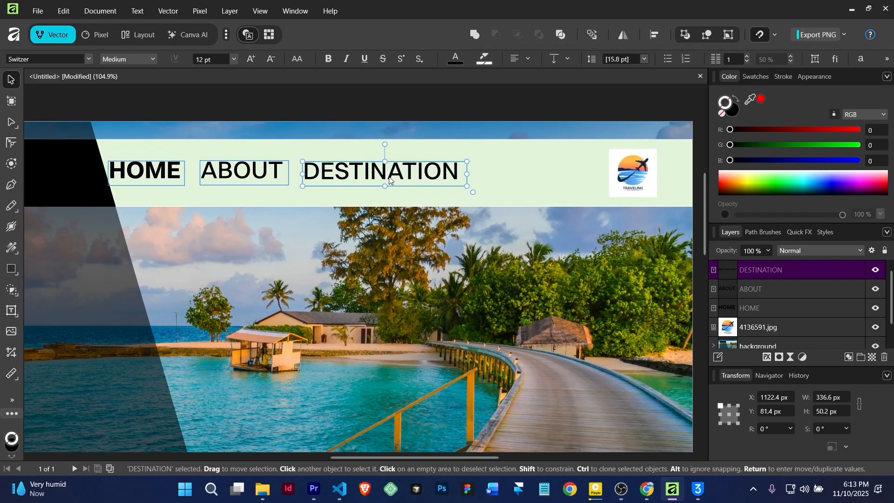
pyautogui.moveTo(390, 180); pyautogui.dragTo(531, 176)
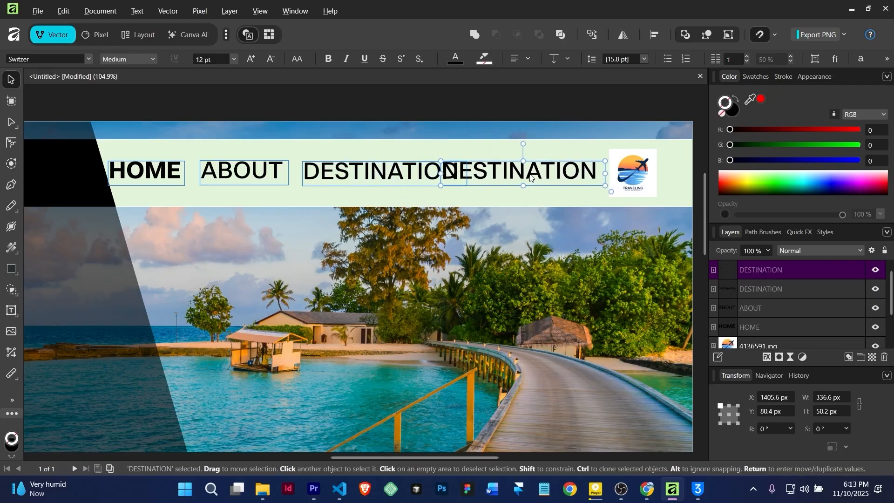
pyautogui.doubleClick(531, 176)
pyautogui.doubleClick(531, 172)
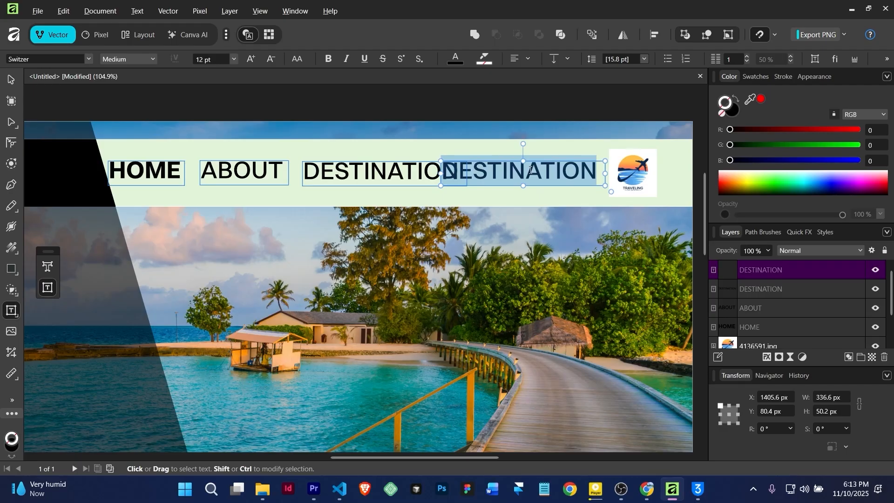
pyautogui.press('BackSpace')
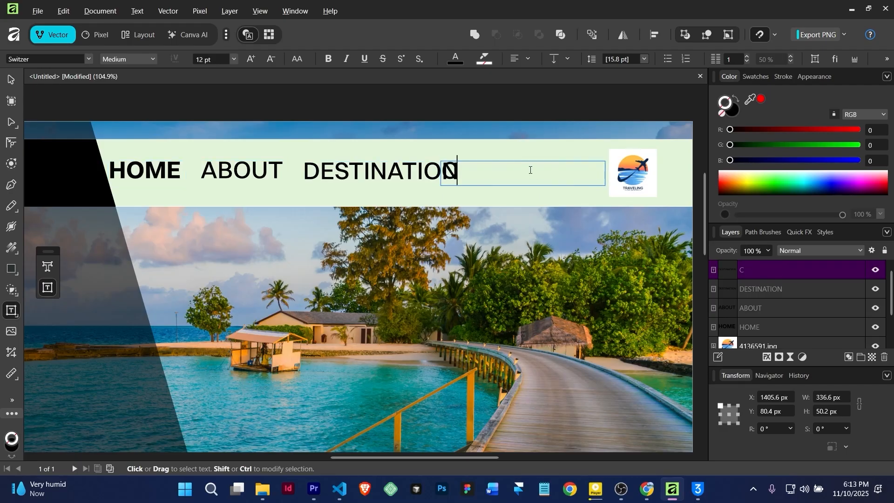
pyautogui.write('CONT')
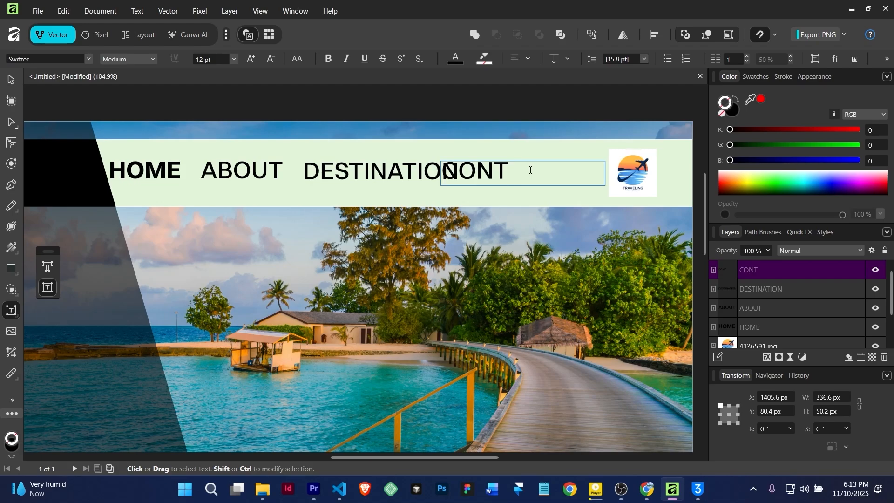
pyautogui.write('ACT')
# Narrow the CONTACT frame to about 238 px and move it between DESTINATION and the logo at about X 1493, Y 81 px.
pyautogui.click(11, 79)
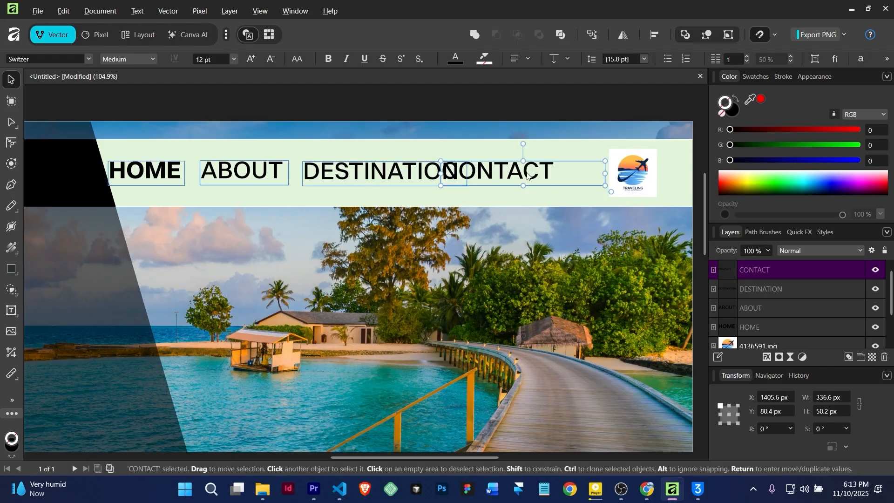
pyautogui.moveTo(606, 173); pyautogui.dragTo(559, 173)
pyautogui.moveTo(499, 173); pyautogui.dragTo(542, 172)
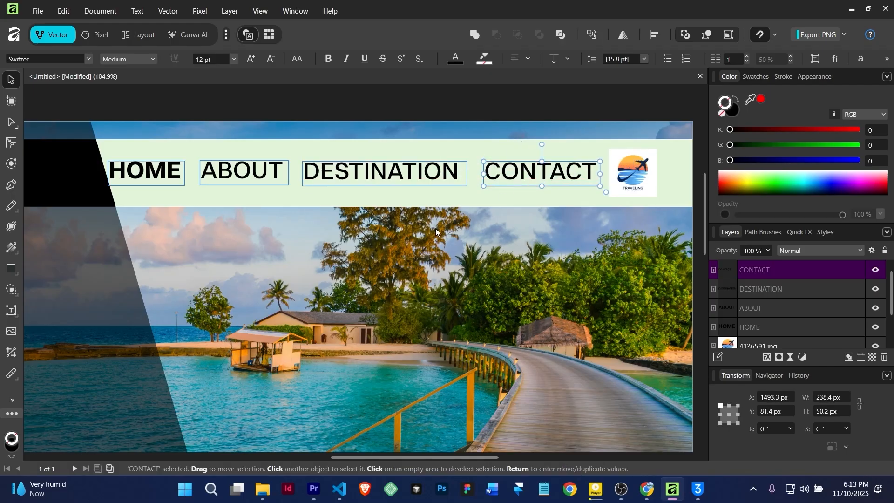
# Select the HOME, ABOUT, DESTINATION and CONTACT texts together and set their paragraph alignment to Justify All.
pyautogui.keyDown('ctrl'); pyautogui.scroll(-3, 362, 226); pyautogui.keyUp('ctrl')
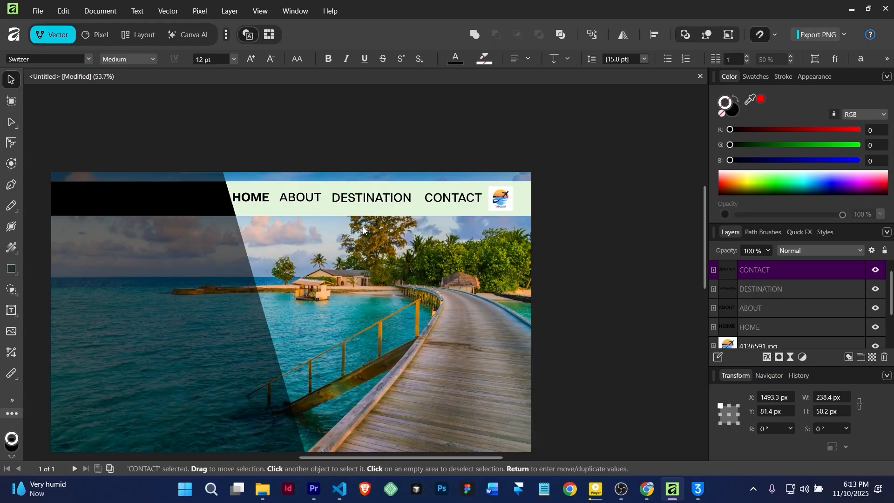
pyautogui.click(264, 204)
pyautogui.keyDown('shift'); pyautogui.click(319, 201); pyautogui.keyUp('shift')
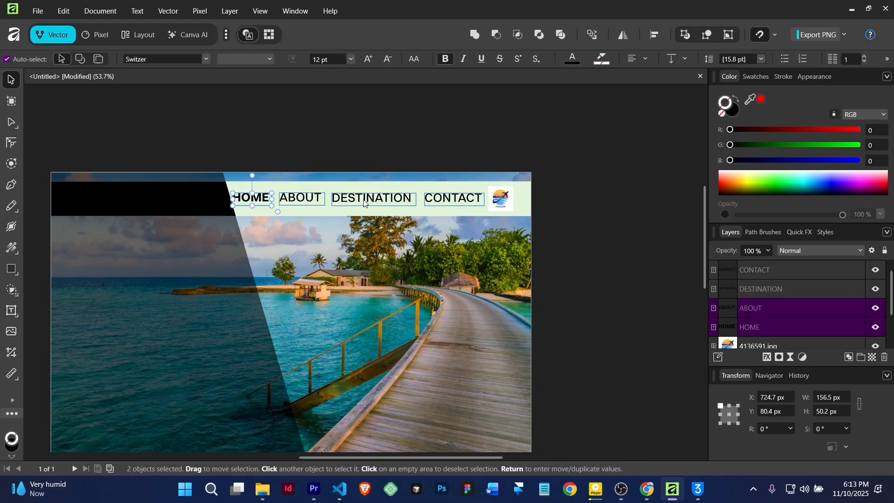
pyautogui.click(782, 325)
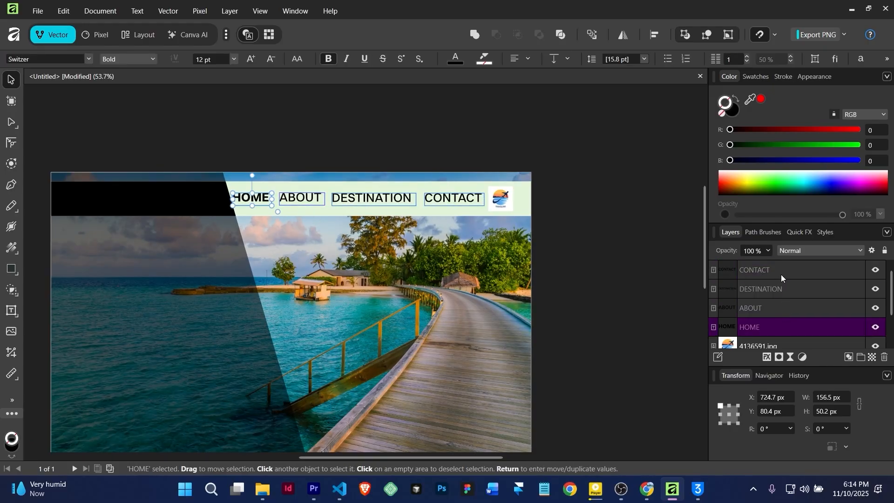
pyautogui.keyDown('shift'); pyautogui.click(781, 275); pyautogui.keyUp('shift')
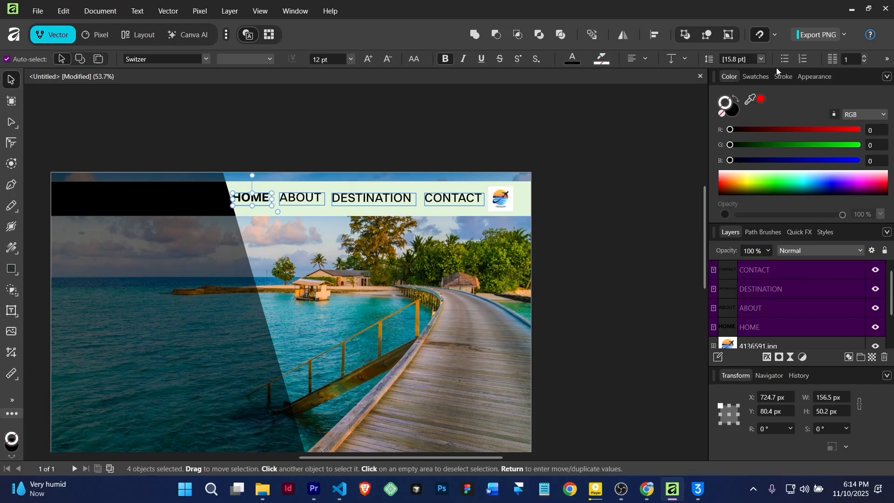
pyautogui.click(649, 58)
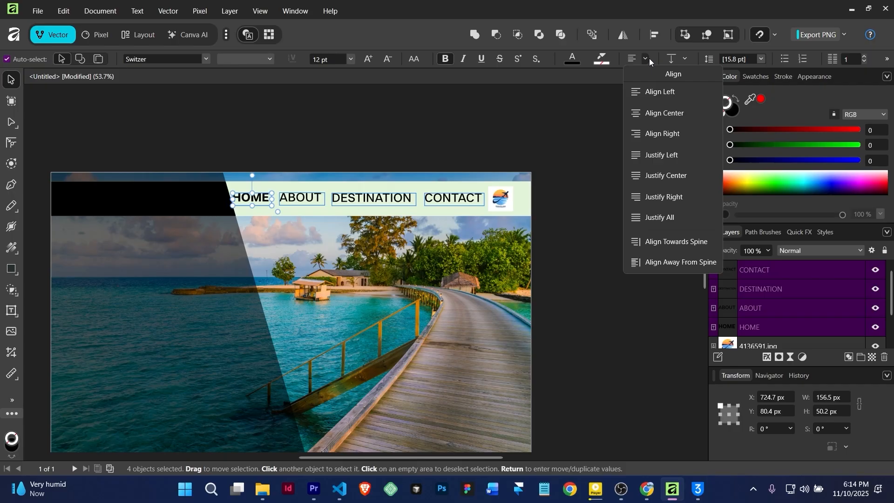
pyautogui.click(653, 216)
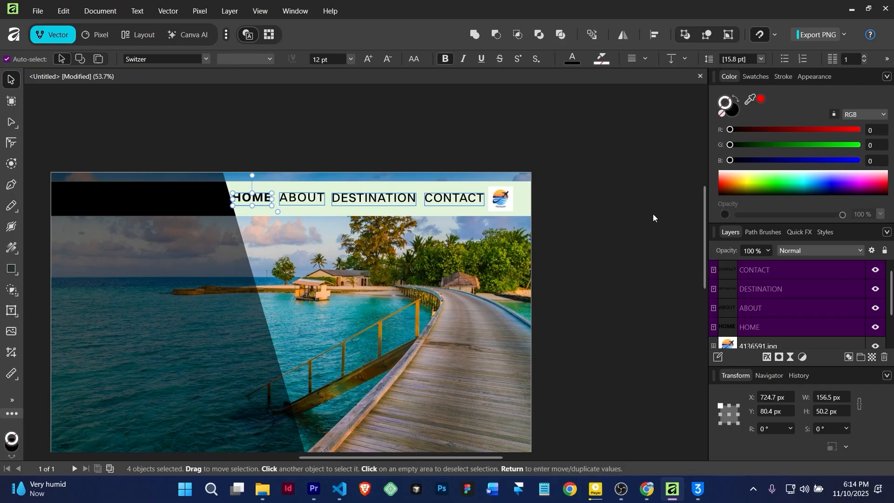
# Move the logo away from CONTACT towards the header's outer edge, to about X 1788, Y 57 px.
pyautogui.click(647, 59)
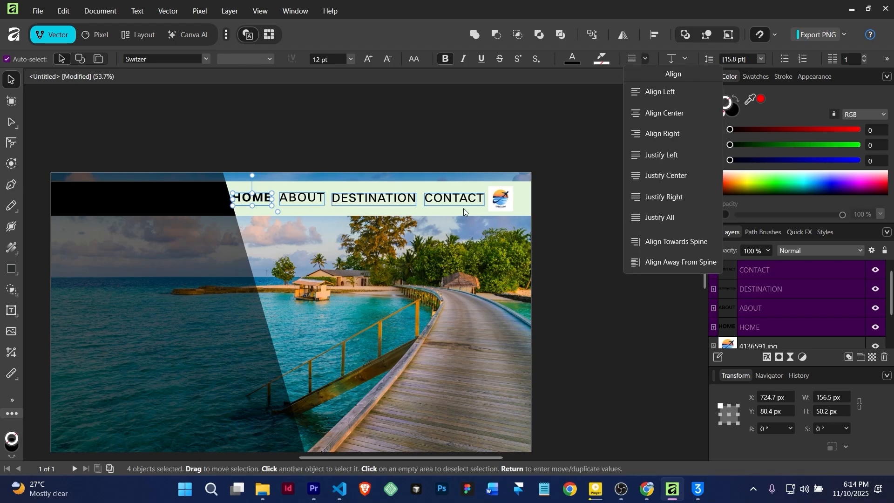
pyautogui.click(504, 201)
pyautogui.moveTo(504, 200)
pyautogui.mouseDown()
pyautogui.moveTo(494, 201)
pyautogui.moveTo(514, 201)
pyautogui.mouseUp()
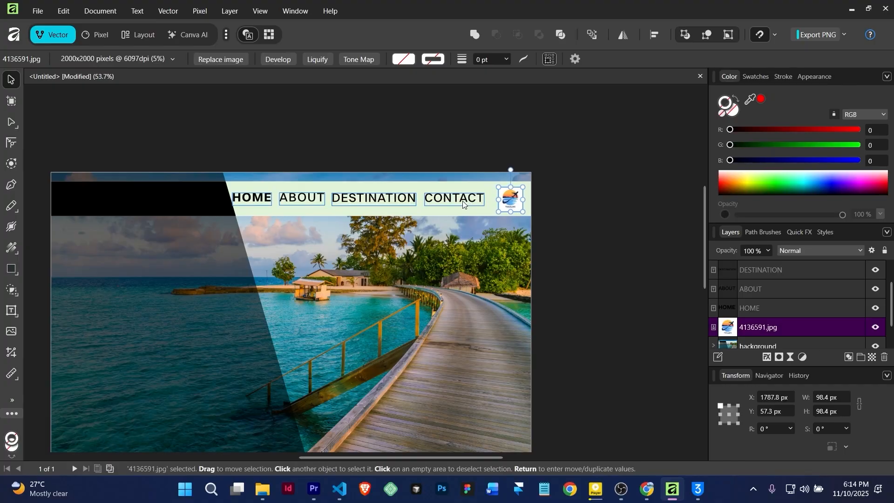
pyautogui.click(766, 308)
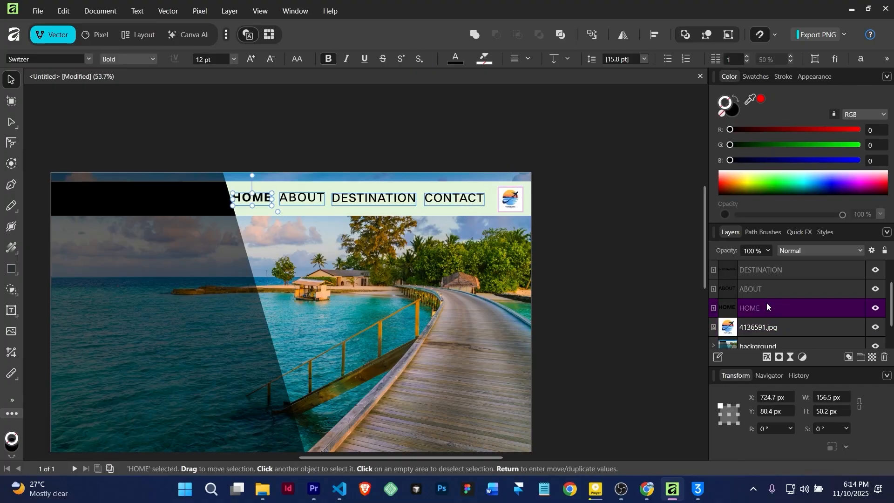
pyautogui.scroll(1, 772, 296)
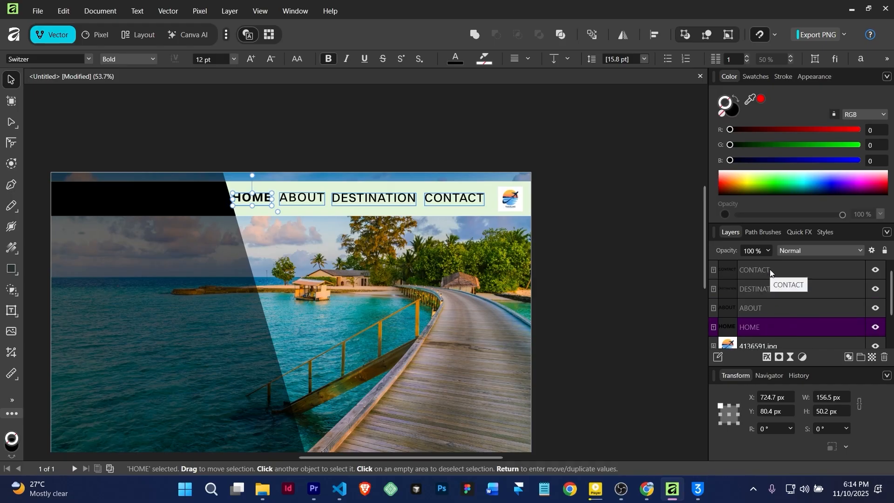
pyautogui.keyDown('shift'); pyautogui.click(770, 269); pyautogui.keyUp('shift')
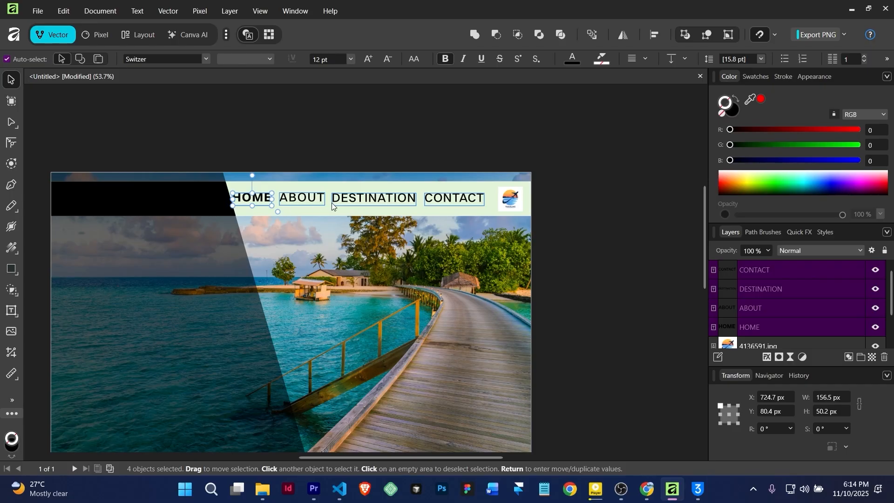
pyautogui.click(646, 60)
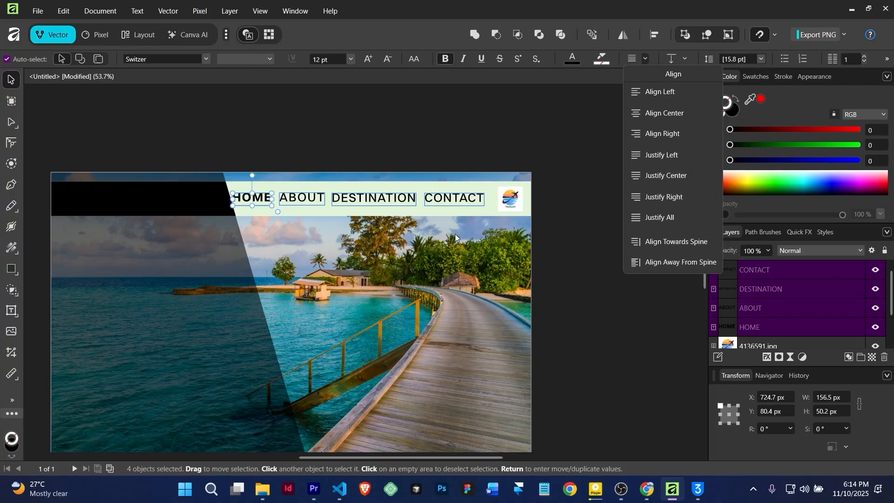
pyautogui.click(577, 260)
pyautogui.click(580, 259)
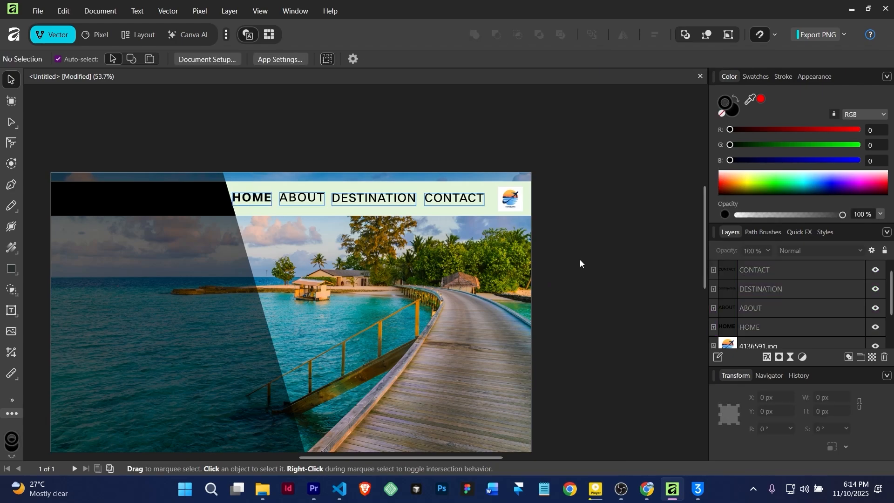
# Group the HOME, ABOUT, DESTINATION and CONTACT texts and name the group nav.
pyautogui.click(784, 272)
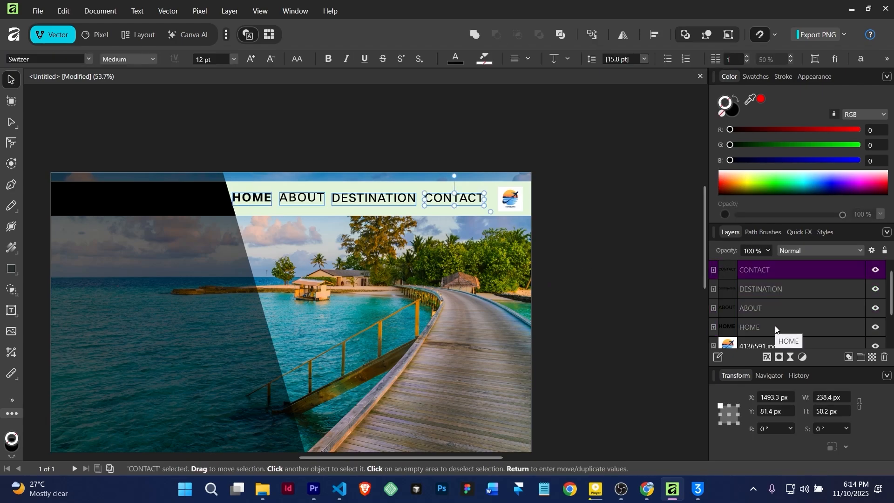
pyautogui.keyDown('shift'); pyautogui.click(776, 327); pyautogui.keyUp('shift')
pyautogui.hotkey('ctrl', 'g')
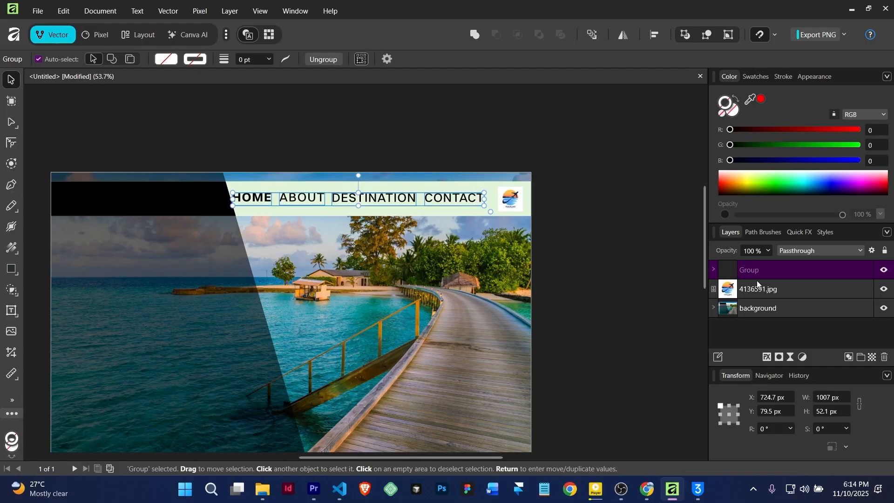
pyautogui.doubleClick(756, 271)
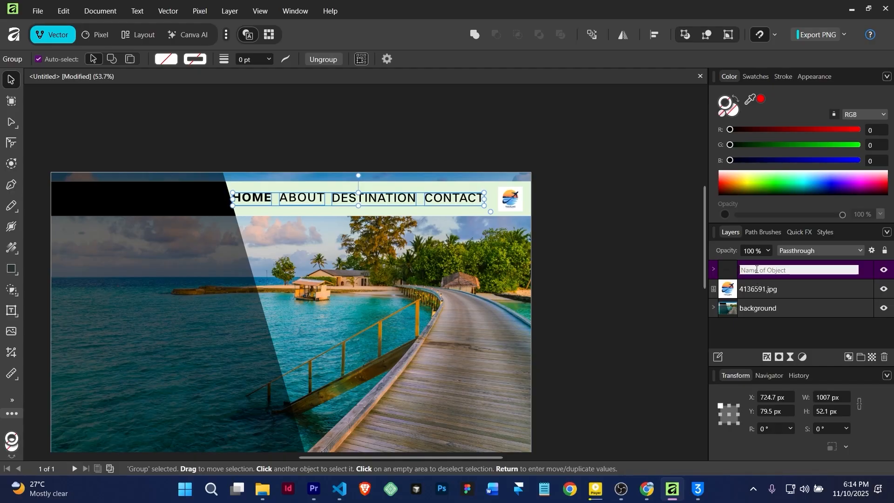
pyautogui.write('nav')
pyautogui.press('Return')
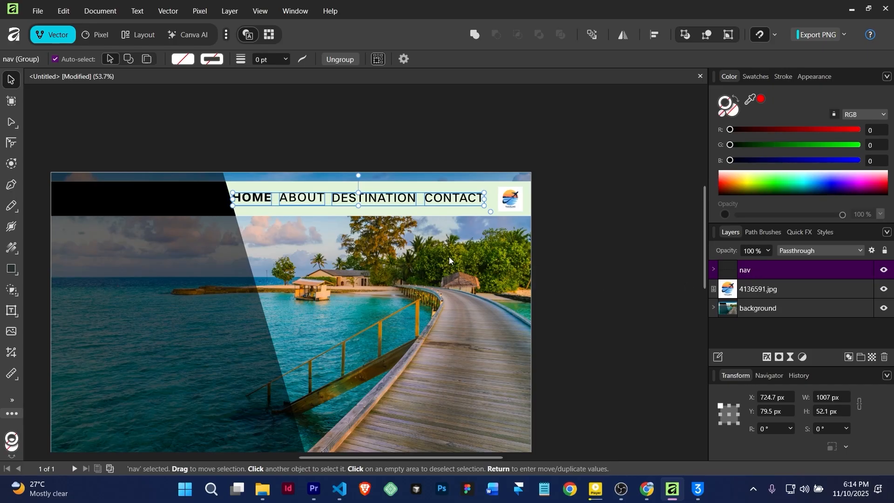
# Move the nav group closer to the logo, to about X 753 px, keeping Y at 79.5 px.
pyautogui.scroll(3, 323, 198)
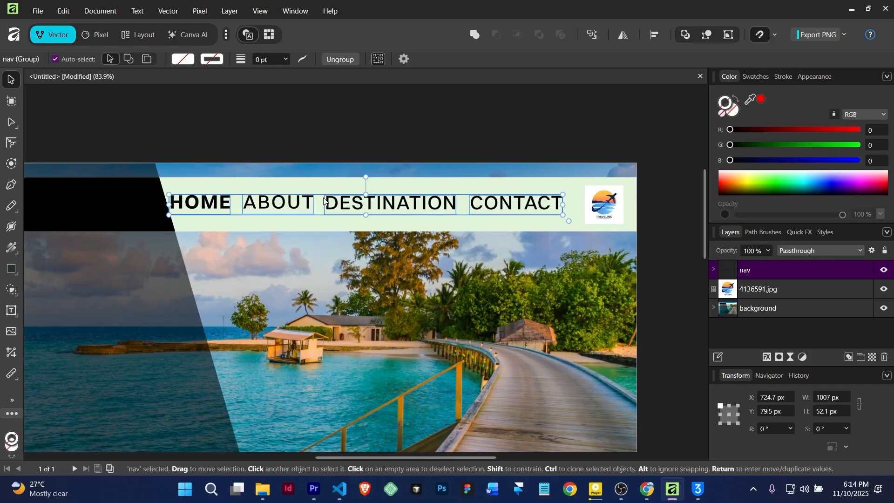
pyautogui.moveTo(333, 202); pyautogui.dragTo(344, 203)
pyautogui.scroll(-7, 285, 234)
pyautogui.scroll(5, 287, 231)
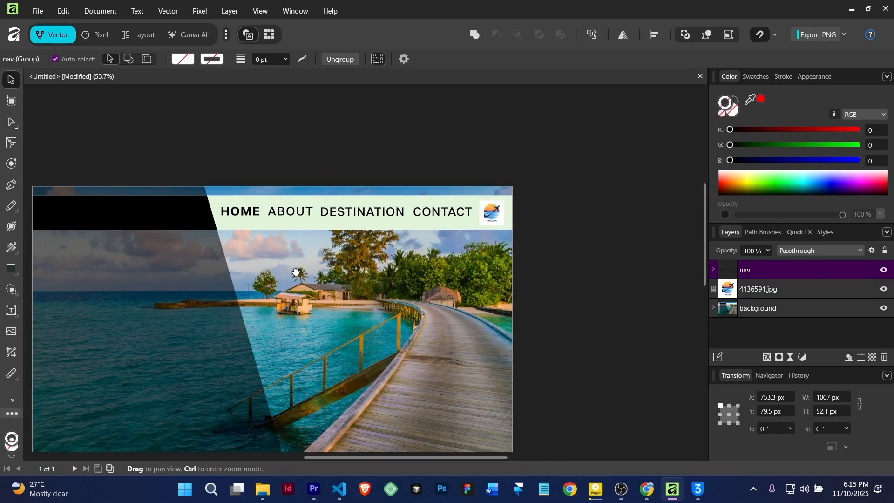
pyautogui.moveTo(291, 265); pyautogui.dragTo(380, 206)
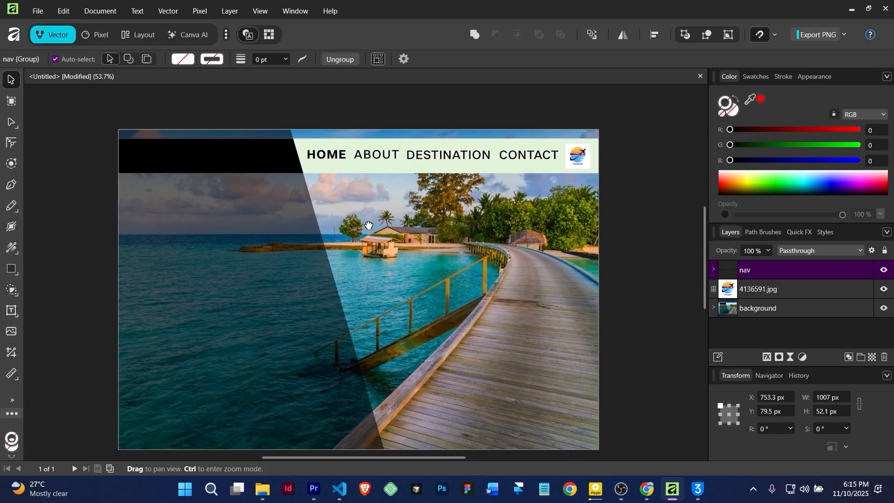
# Rename the 4136591.jpg layer as logo.
pyautogui.doubleClick(766, 290)
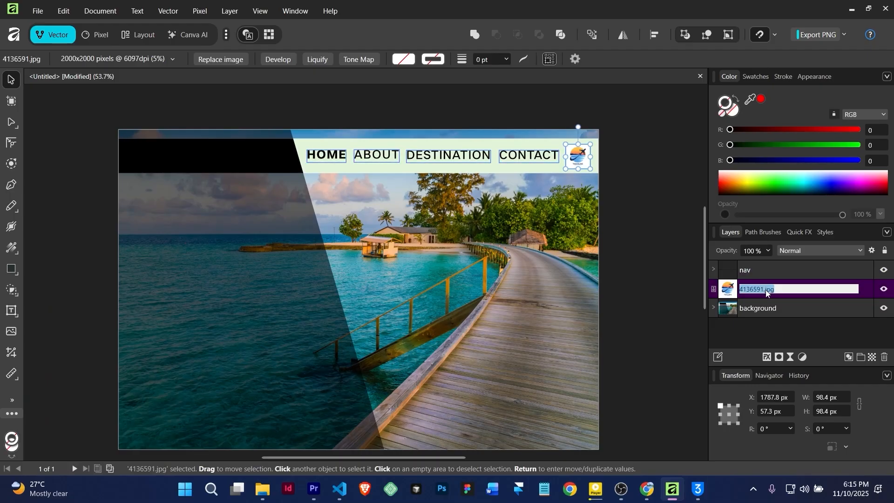
pyautogui.write('logo')
pyautogui.press('Return')
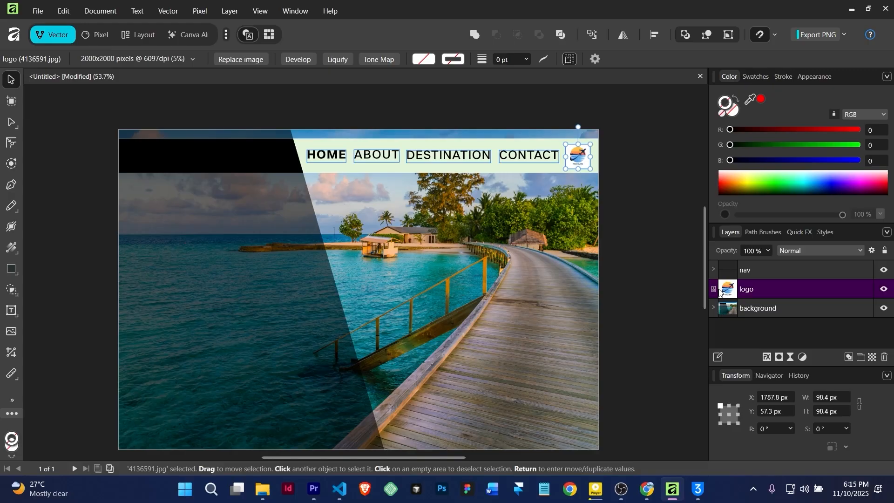
pyautogui.scroll(-2, 418, 253)
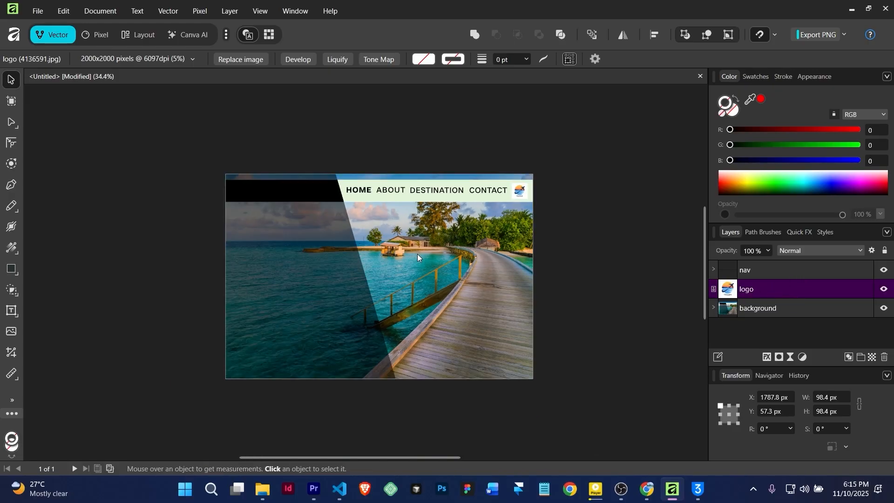
pyautogui.scroll(1, 417, 253)
pyautogui.scroll(-1, 417, 254)
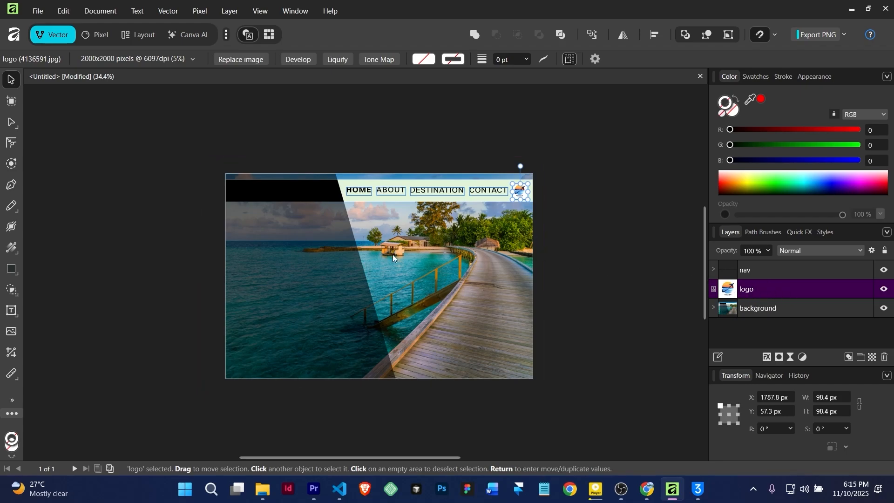
pyautogui.scroll(2, 395, 263)
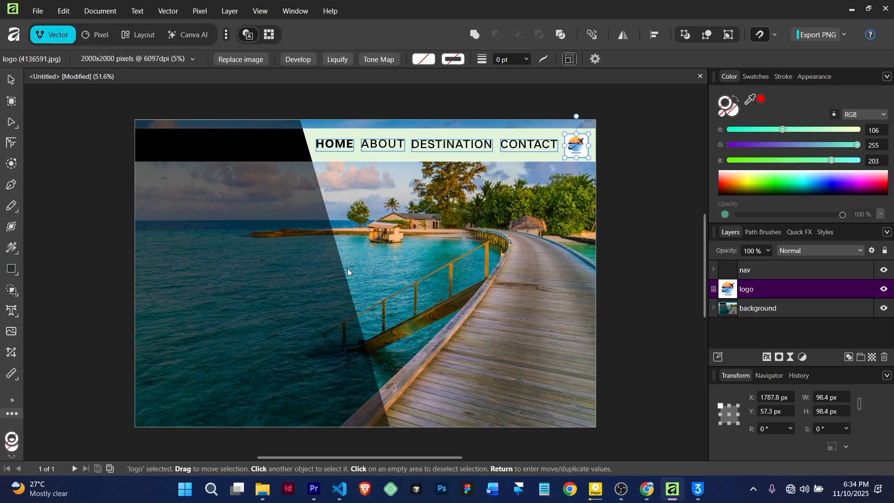
pyautogui.click(388, 225)
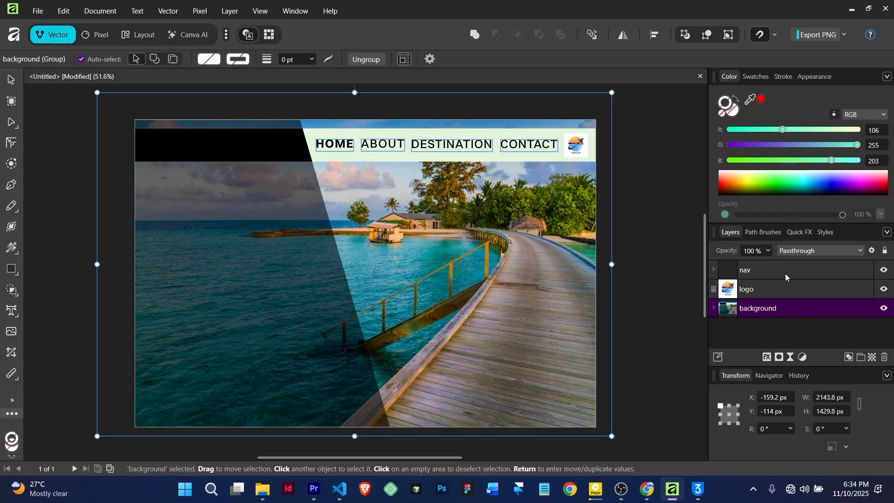
pyautogui.click(764, 276)
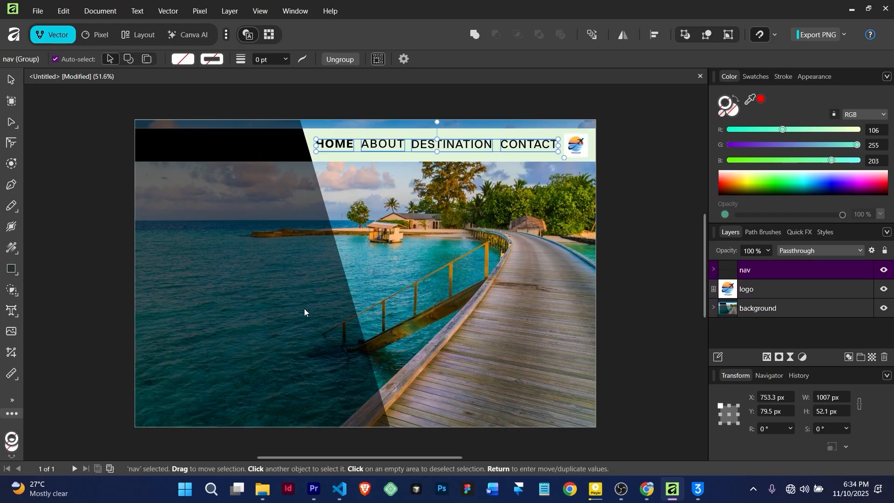
# Switch to File Explorer and place the Behance, Instagram and Facebook icons from the logo folder onto the landing page.
pyautogui.moveTo(262, 489)
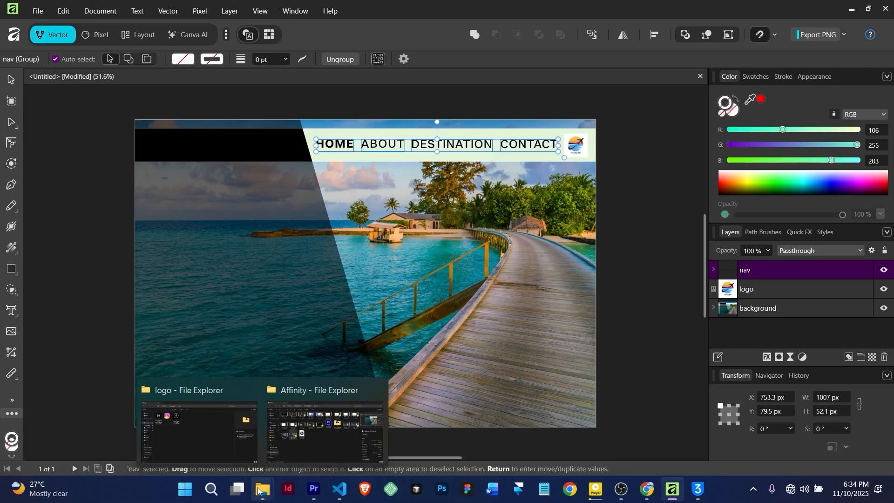
pyautogui.click(210, 446)
pyautogui.click(268, 117)
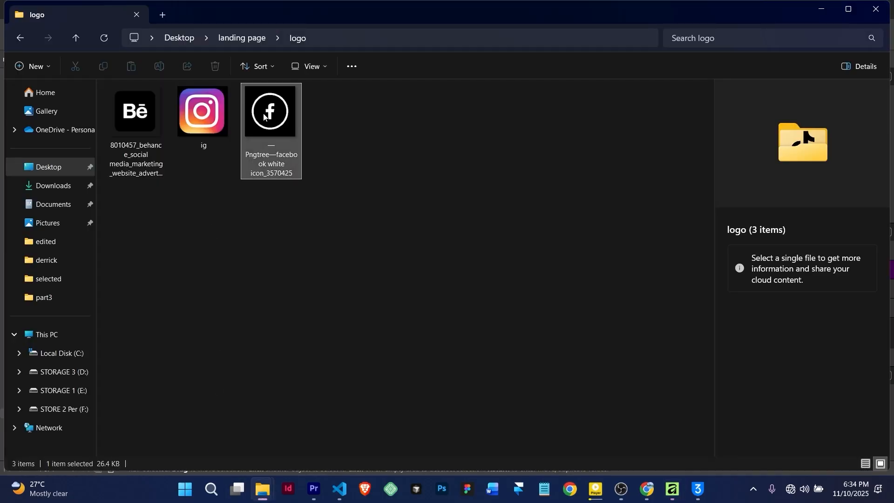
pyautogui.keyDown('ctrl'); pyautogui.click(219, 112); pyautogui.keyUp('ctrl')
pyautogui.keyDown('ctrl'); pyautogui.click(151, 115); pyautogui.keyUp('ctrl')
pyautogui.moveTo(140, 119); pyautogui.dragTo(283, 266)
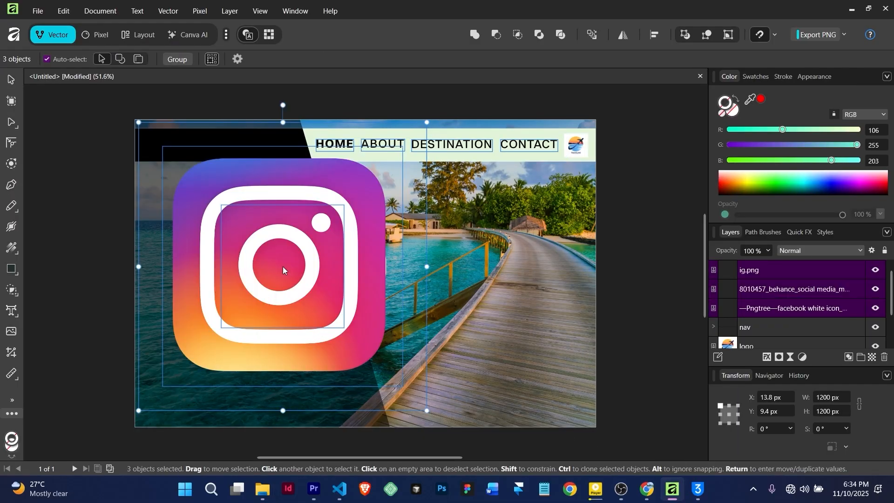
# Shrink the Instagram and Behance icons to about 98 px and place them in the black header at about X 323 and X 531 px.
pyautogui.click(290, 247)
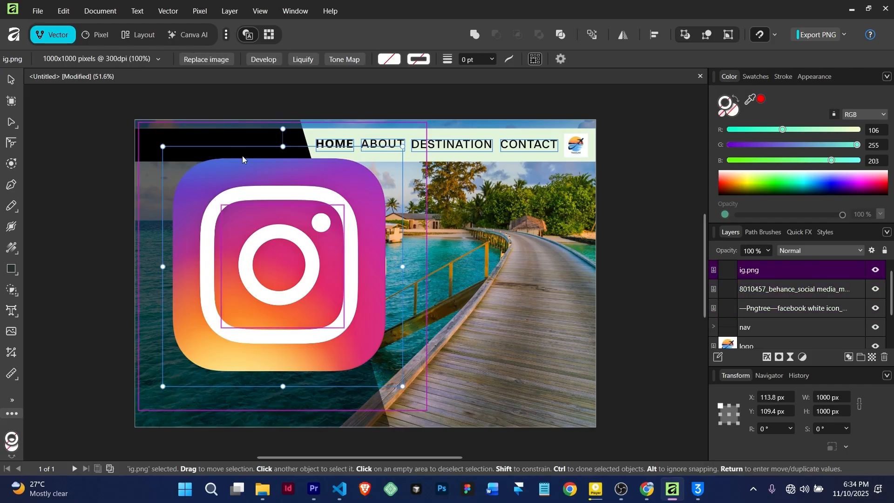
pyautogui.moveTo(162, 146); pyautogui.dragTo(232, 154)
pyautogui.click(278, 242)
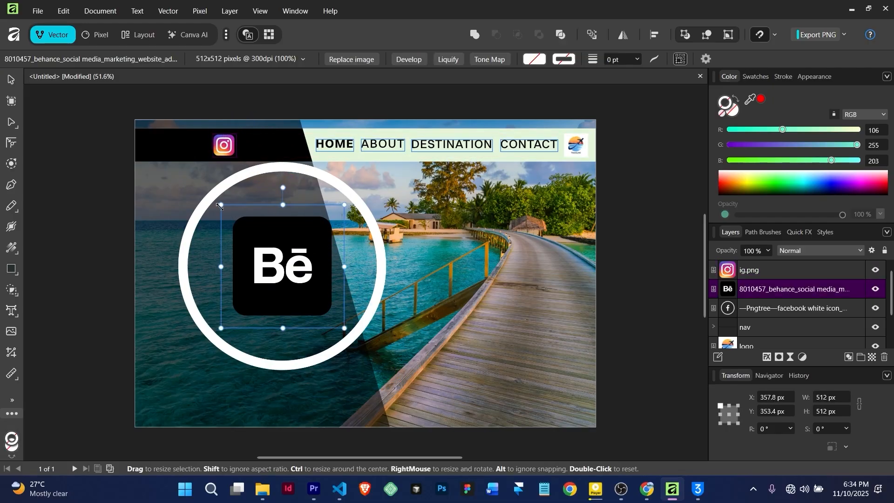
pyautogui.moveTo(221, 205); pyautogui.dragTo(277, 125)
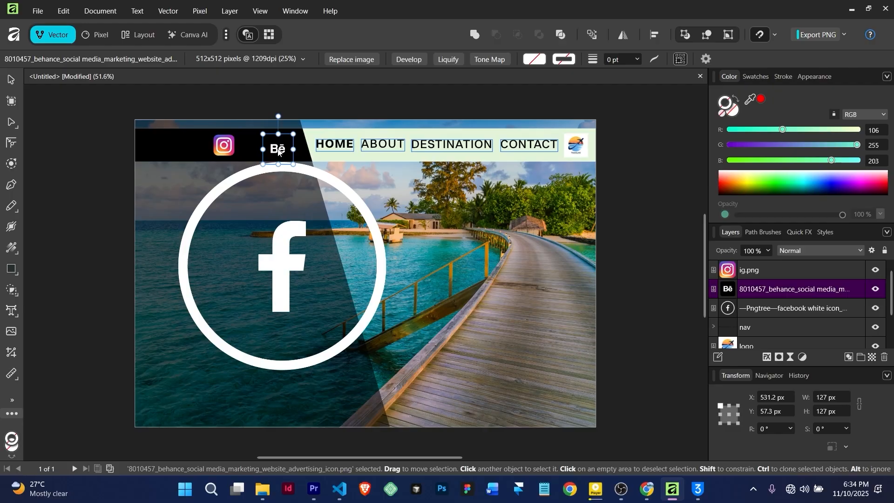
pyautogui.scroll(3, 282, 149)
pyautogui.moveTo(309, 179); pyautogui.dragTo(295, 166)
# Shrink the Facebook icon to about 146 px and place it beside Instagram in the black header at about X 117, Y 28 px.
pyautogui.click(303, 190)
pyautogui.scroll(-3, 302, 190)
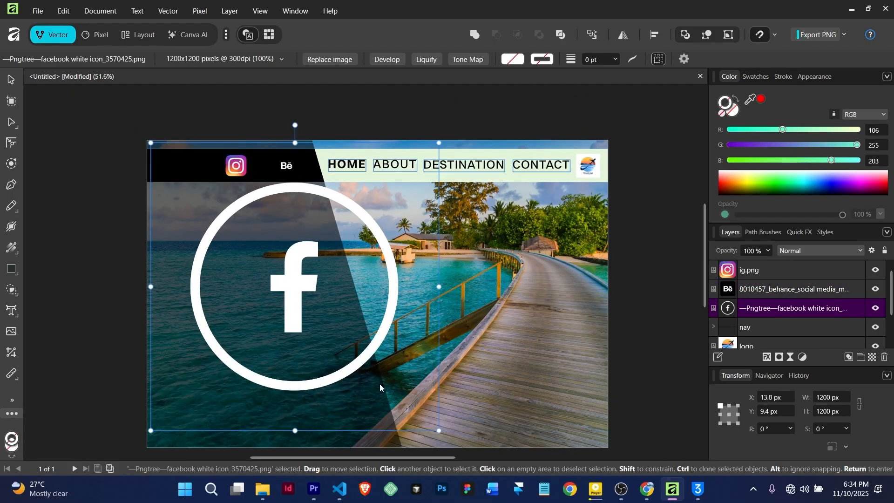
pyautogui.moveTo(439, 430); pyautogui.dragTo(182, 177)
pyautogui.scroll(5, 182, 177)
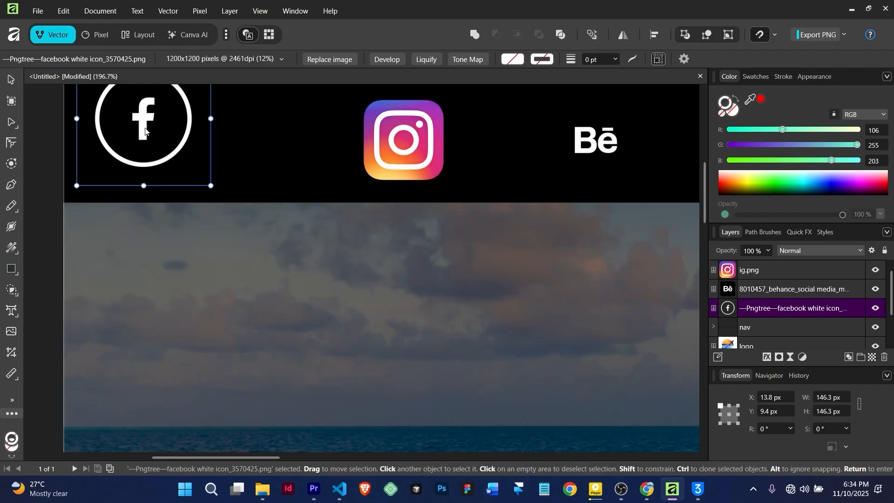
pyautogui.moveTo(151, 132); pyautogui.dragTo(244, 148)
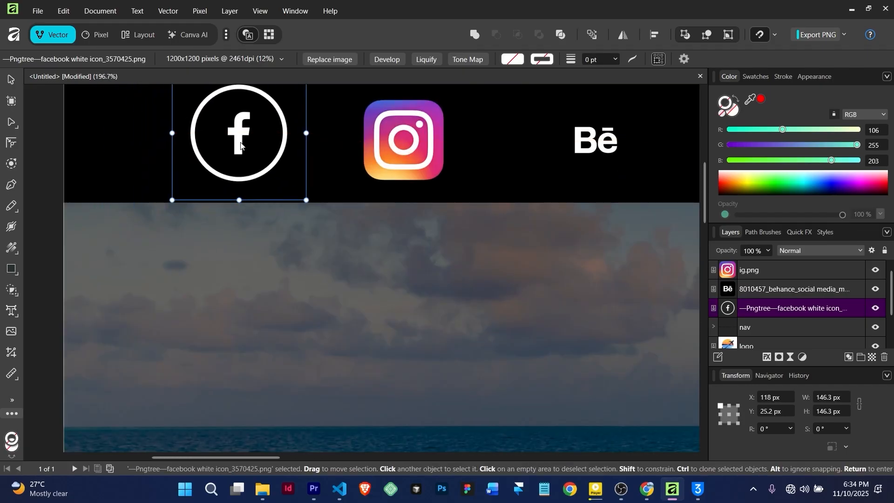
# Move the Behance icon closer to Instagram and enlarge it to about 104 px, at about X 482, Y 52 px.
pyautogui.click(596, 144)
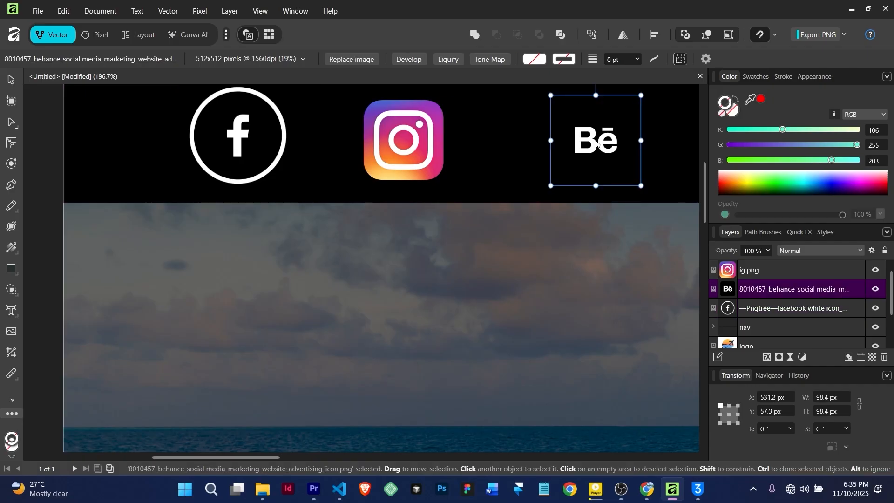
pyautogui.moveTo(596, 143); pyautogui.dragTo(553, 140)
pyautogui.moveTo(596, 181); pyautogui.dragTo(601, 187)
pyautogui.click(426, 157)
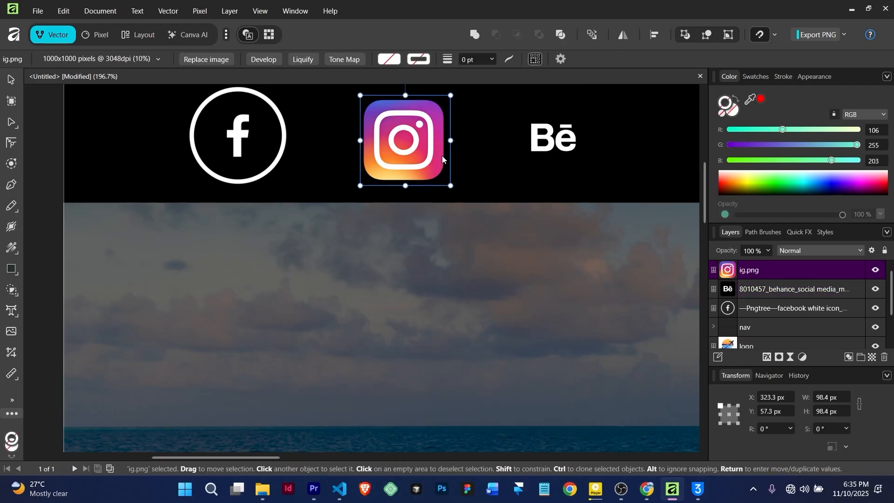
pyautogui.click(555, 147)
pyautogui.scroll(-3, 392, 182)
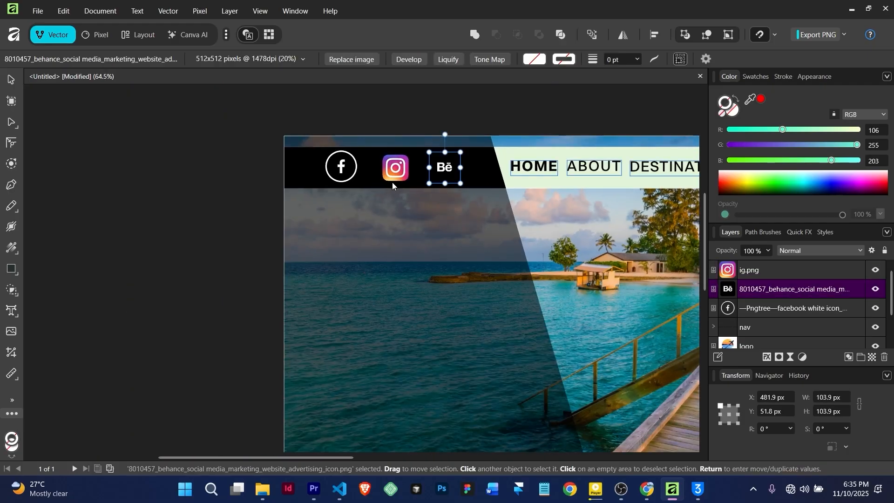
# Shrink the Facebook icon to about 117 px and align it with Instagram in the black header at about X 149, Y 45 px.
pyautogui.scroll(3, 393, 183)
pyautogui.click(241, 146)
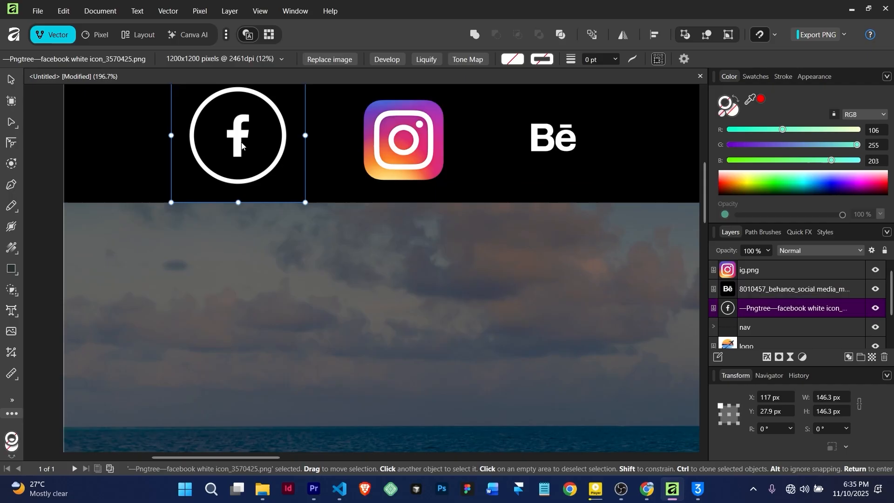
pyautogui.scroll(-3, 238, 142)
pyautogui.scroll(1, 231, 138)
pyautogui.scroll(4, 247, 197)
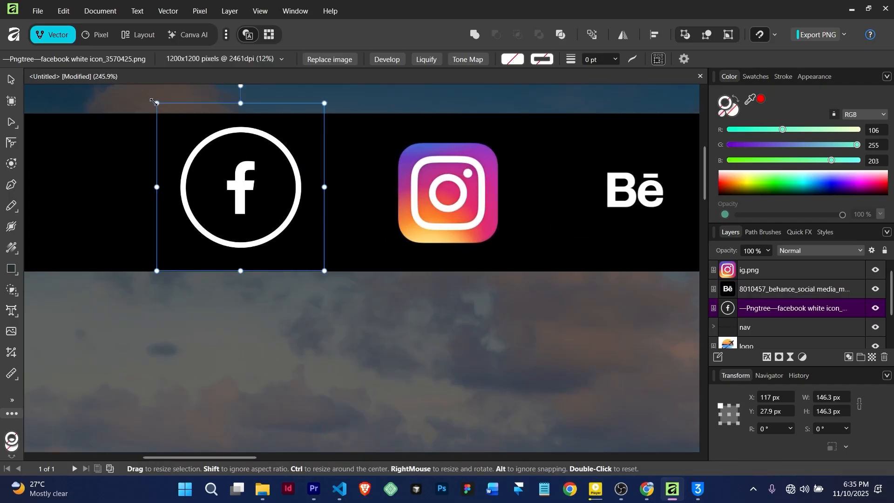
pyautogui.moveTo(154, 101); pyautogui.dragTo(189, 136)
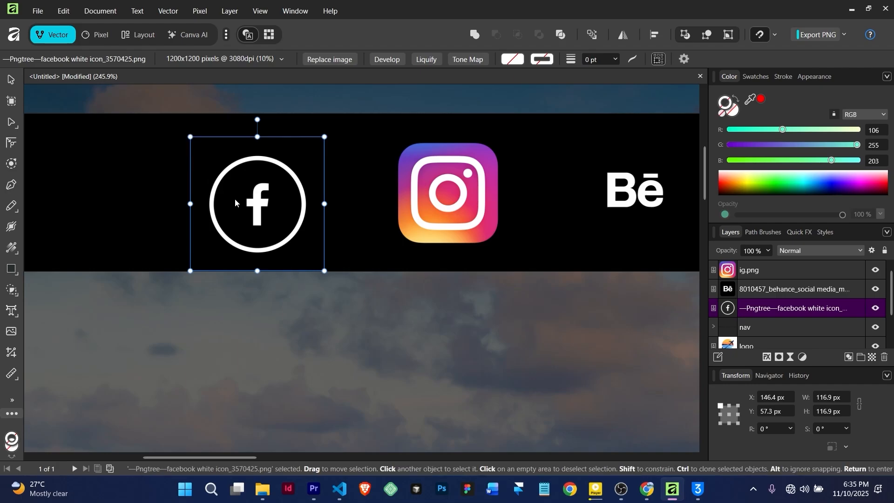
pyautogui.moveTo(254, 209); pyautogui.dragTo(262, 189)
# Place a duplicate of the Behance icon slightly closer to Instagram in the black header, at about X 469, Y 54 px.
pyautogui.scroll(-2, 457, 213)
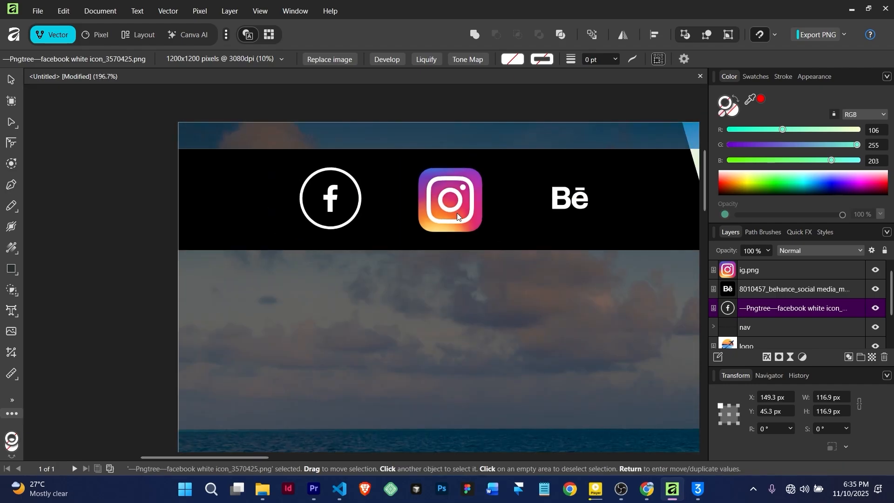
pyautogui.scroll(3, 457, 214)
pyautogui.scroll(-3, 479, 211)
pyautogui.scroll(3, 479, 211)
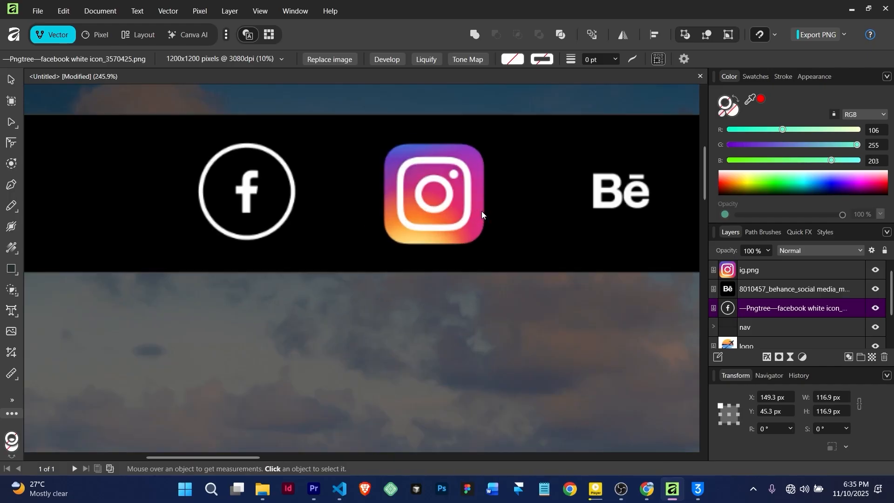
pyautogui.click(617, 194)
pyautogui.moveTo(617, 194); pyautogui.dragTo(605, 197)
pyautogui.scroll(-5, 603, 198)
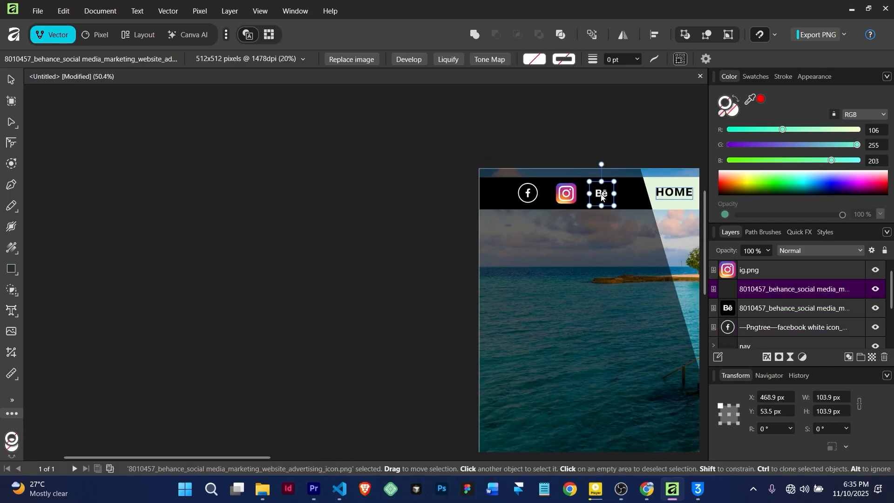
pyautogui.scroll(5, 606, 215)
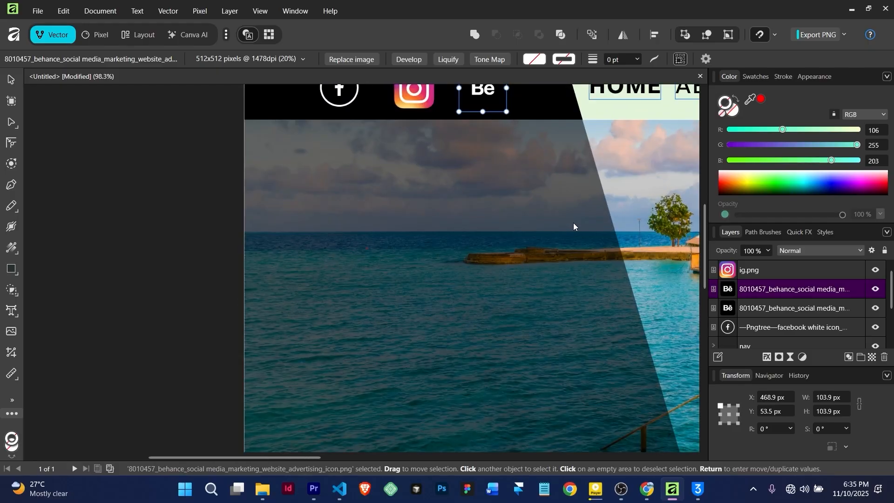
pyautogui.scroll(-3, 512, 242)
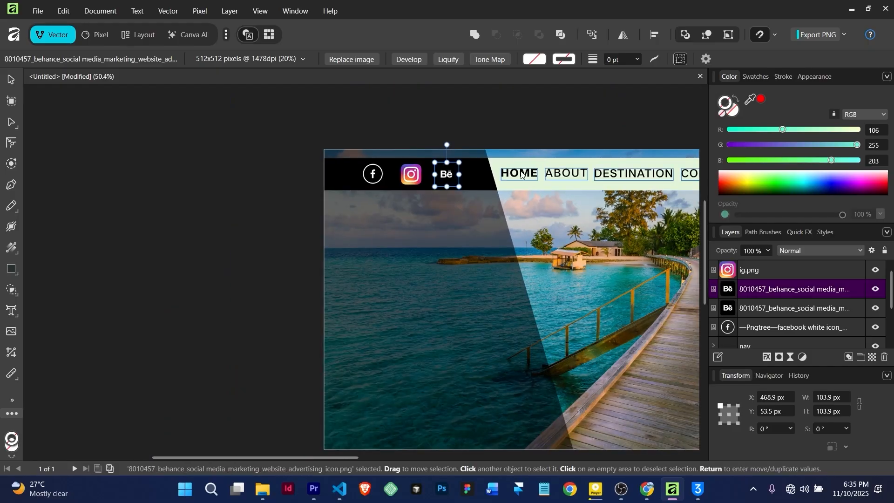
# Duplicate the HOME navigation text onto the dark slanted overlay, at about X 268 px and Y 525 px.
pyautogui.click(520, 175)
pyautogui.click(520, 176)
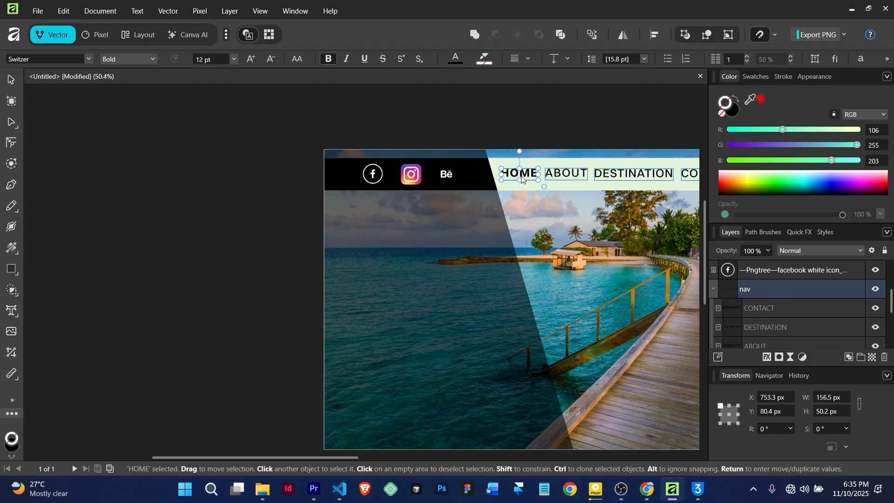
pyautogui.doubleClick(521, 176)
pyautogui.hotkey('ctrl', 'a')
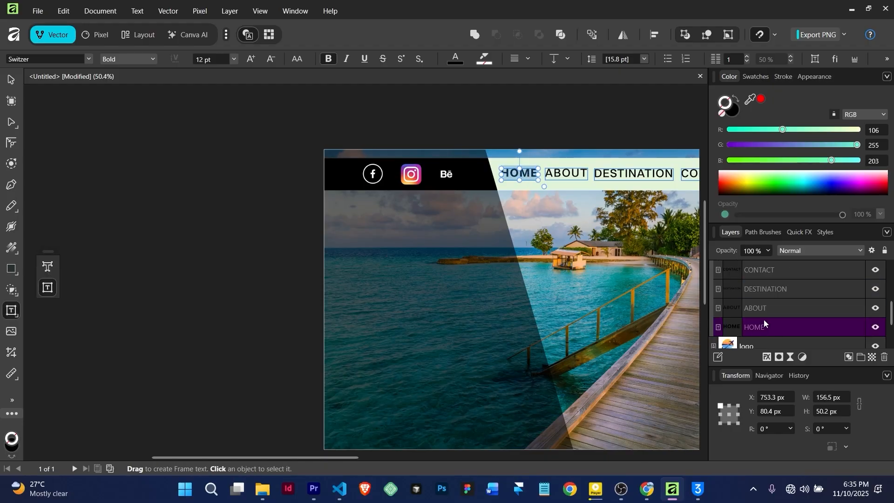
pyautogui.click(9, 80)
pyautogui.scroll(2, 522, 177)
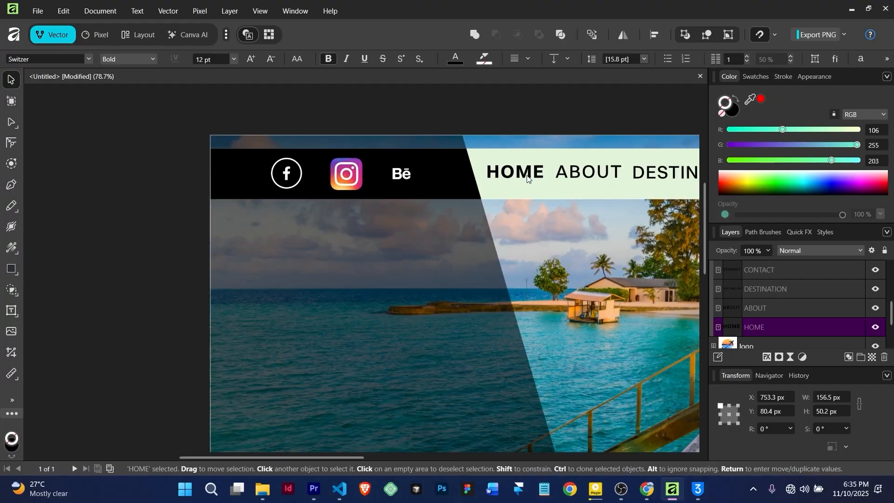
pyautogui.moveTo(527, 176); pyautogui.dragTo(349, 338)
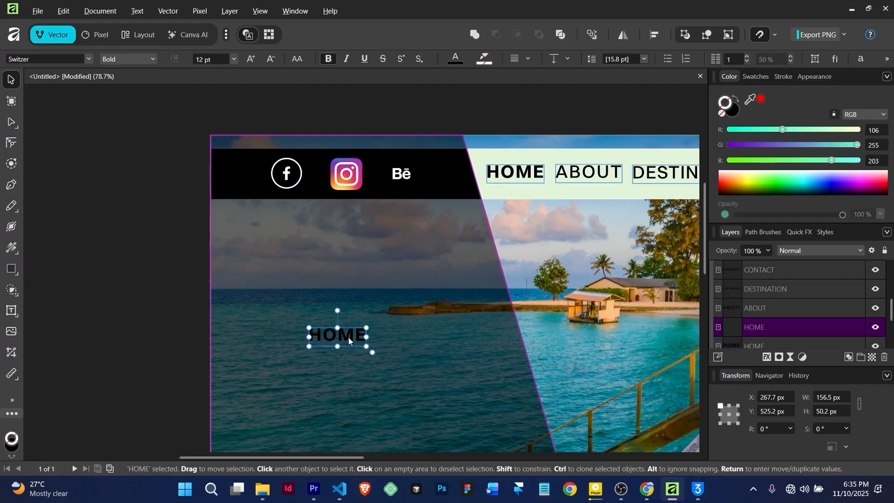
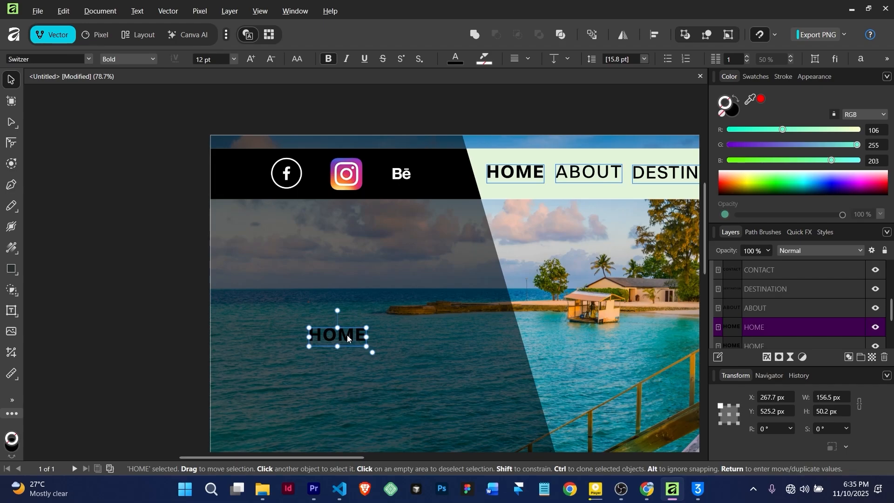
# Replace the wording of the duplicated HOME text on the dark overlay with "Travel".
pyautogui.scroll(-2, 347, 334)
pyautogui.scroll(4, 347, 334)
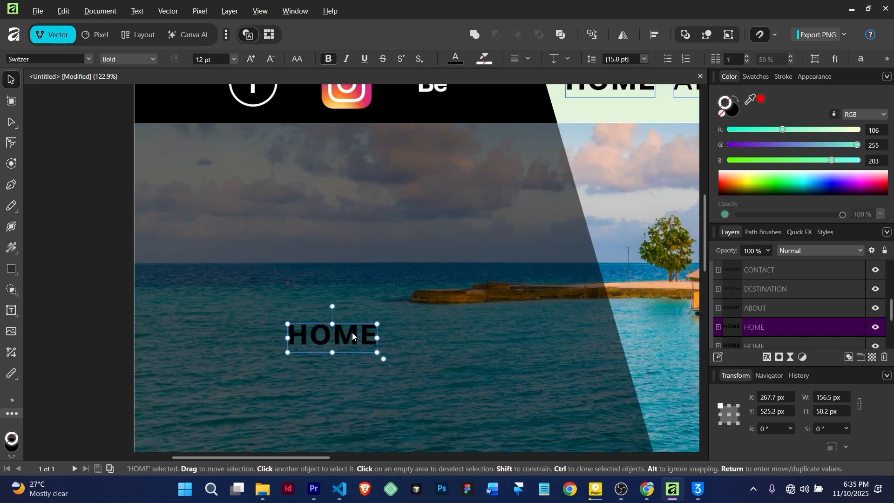
pyautogui.doubleClick(352, 333)
pyautogui.doubleClick(352, 333)
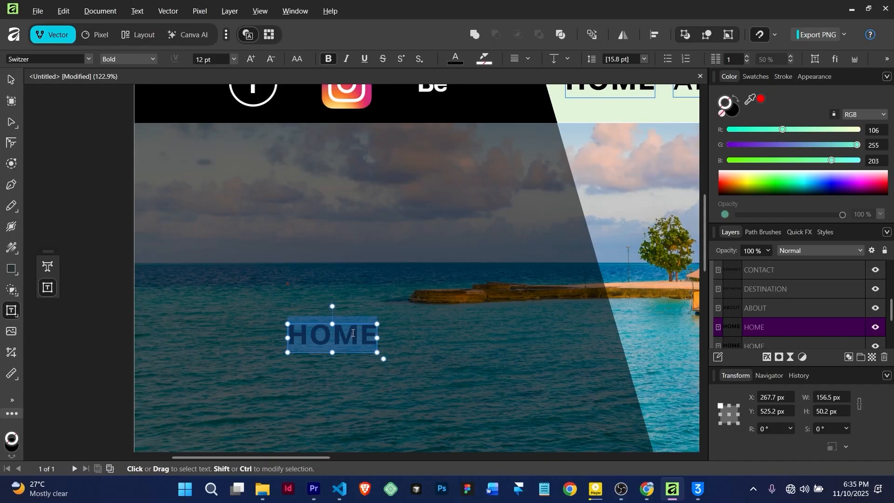
pyautogui.write('TRA')
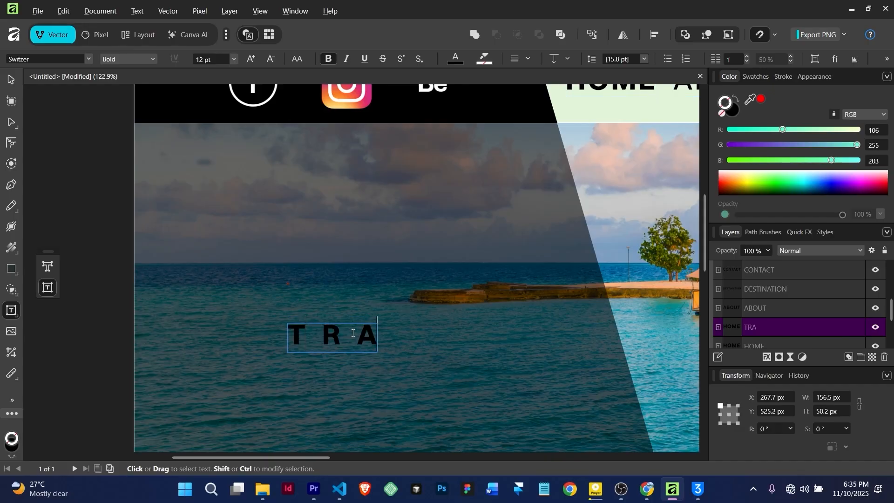
pyautogui.press('BackSpace')
pyautogui.press('BackSpace')
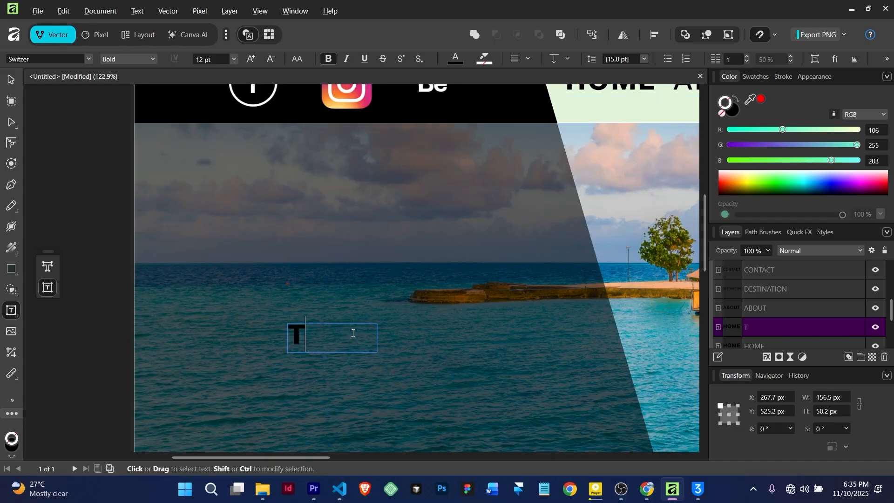
pyautogui.write('rave')
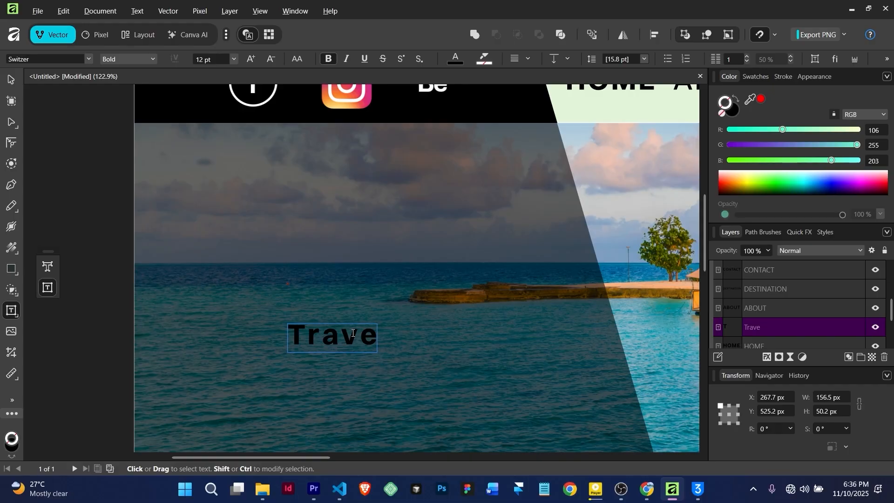
pyautogui.write('l')
pyautogui.press('Escape')
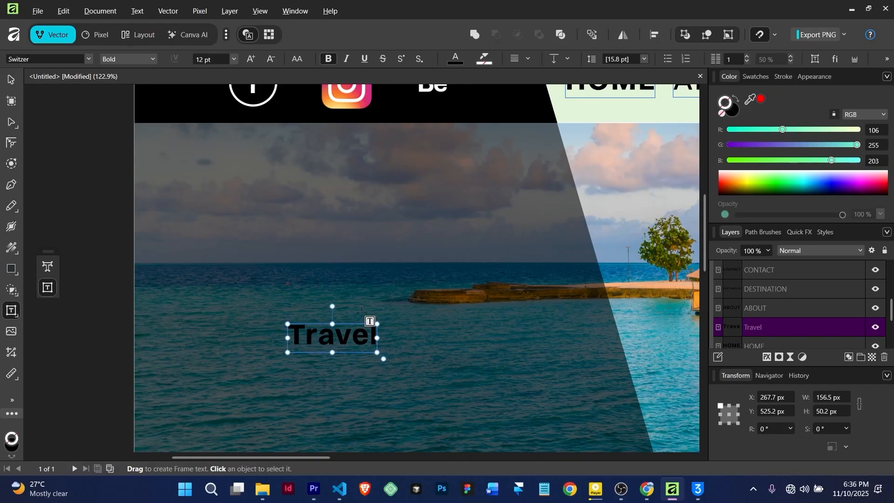
pyautogui.click(18, 81)
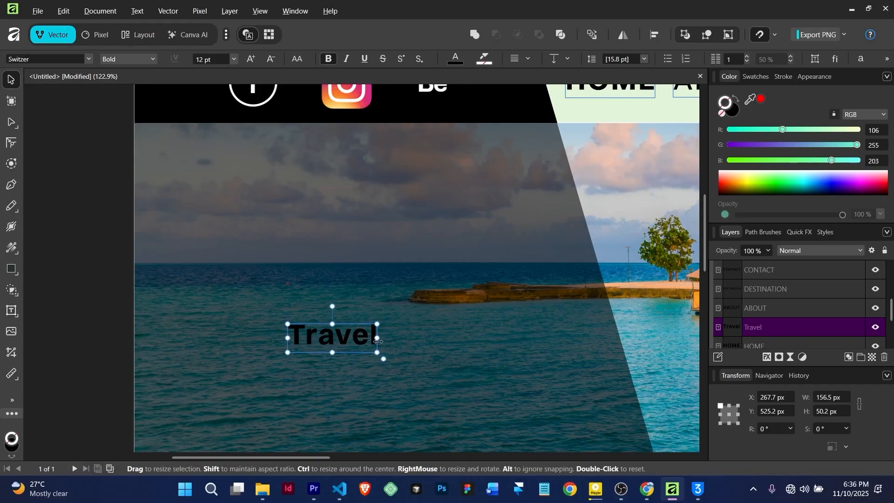
# Try widening the Travel text frame to about 182 px and undo it.
pyautogui.moveTo(377, 338)
pyautogui.mouseDown()
pyautogui.moveTo(472, 345)
pyautogui.moveTo(392, 337)
pyautogui.mouseUp()
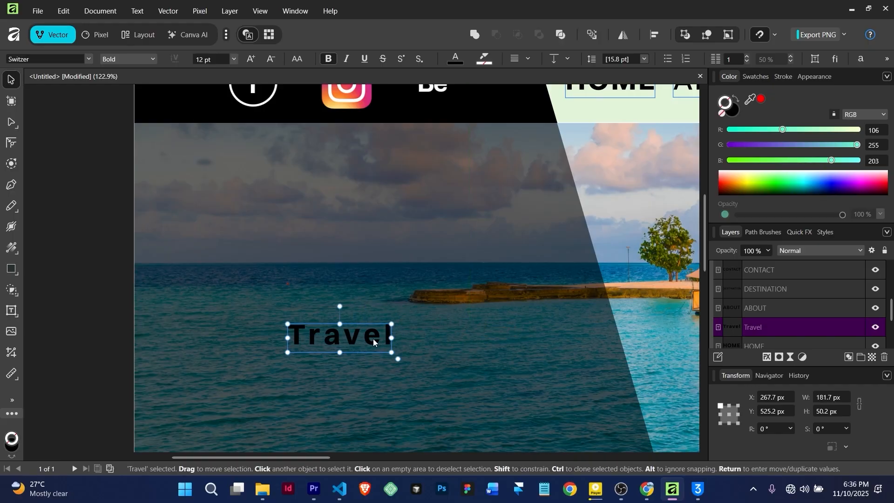
pyautogui.hotkey('ctrl', 'z')
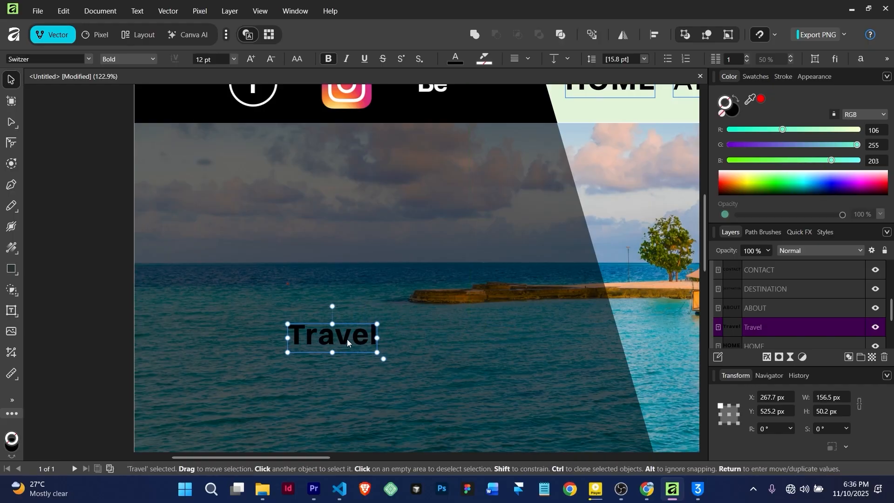
# Move the Travel text up and toward the page's outer edge, to about X 210 px and Y 488 px.
pyautogui.moveTo(325, 341); pyautogui.dragTo(291, 318)
pyautogui.scroll(-4, 291, 318)
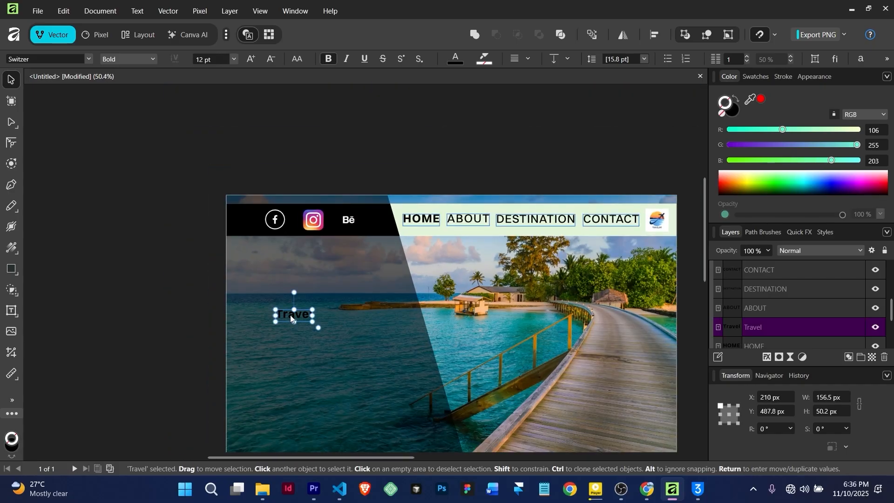
pyautogui.scroll(3, 291, 318)
# Set the Travel text to 30 pt and enlarge its frame to about 458 by 110 px.
pyautogui.press('t')
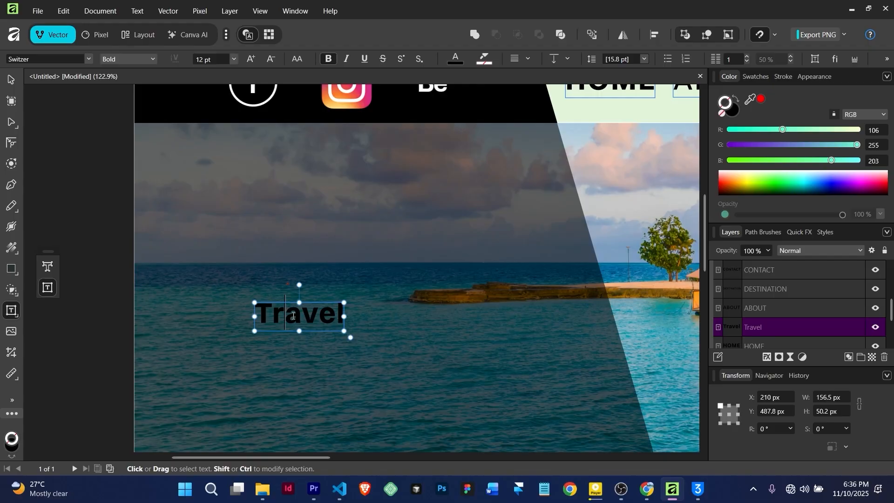
pyautogui.doubleClick(291, 318)
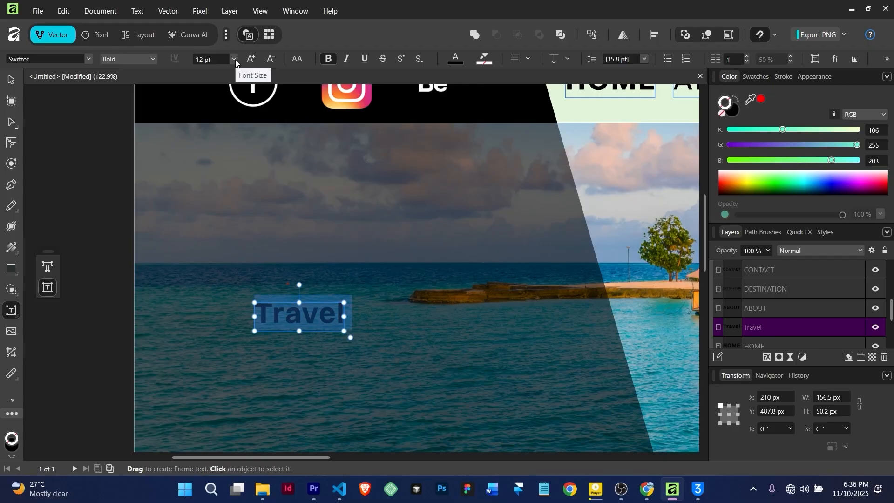
pyautogui.click(235, 59)
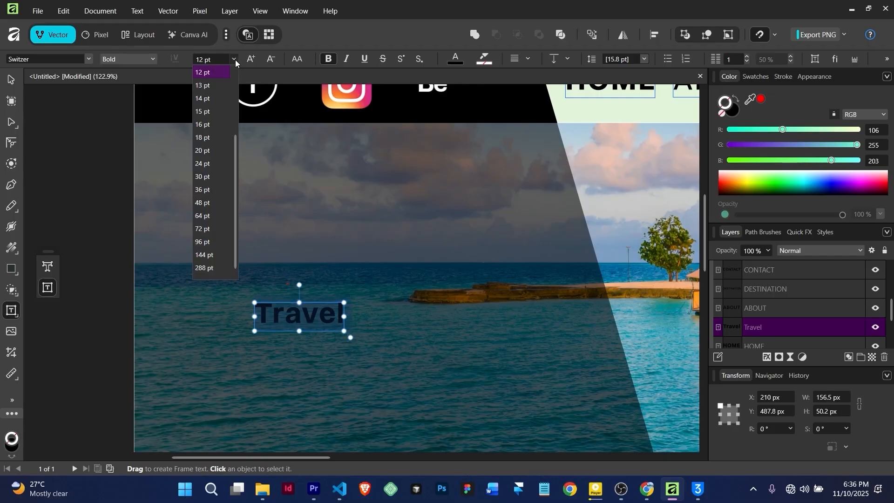
pyautogui.click(215, 178)
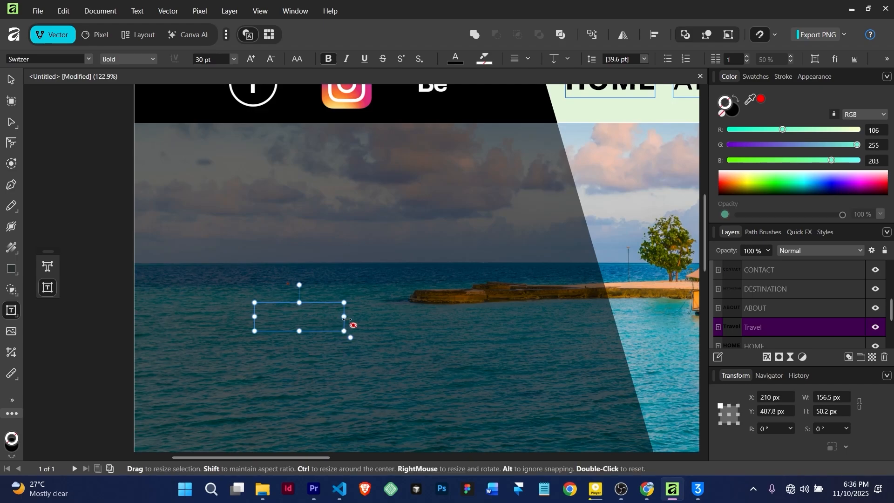
pyautogui.moveTo(347, 320); pyautogui.dragTo(520, 372)
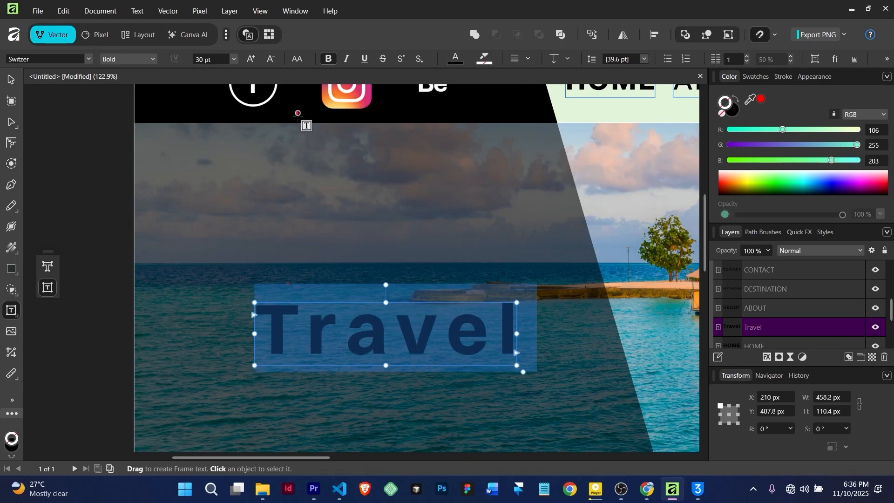
# Set the Travel text to 24 pt and shrink its frame to about 342 by 91 px.
pyautogui.click(234, 59)
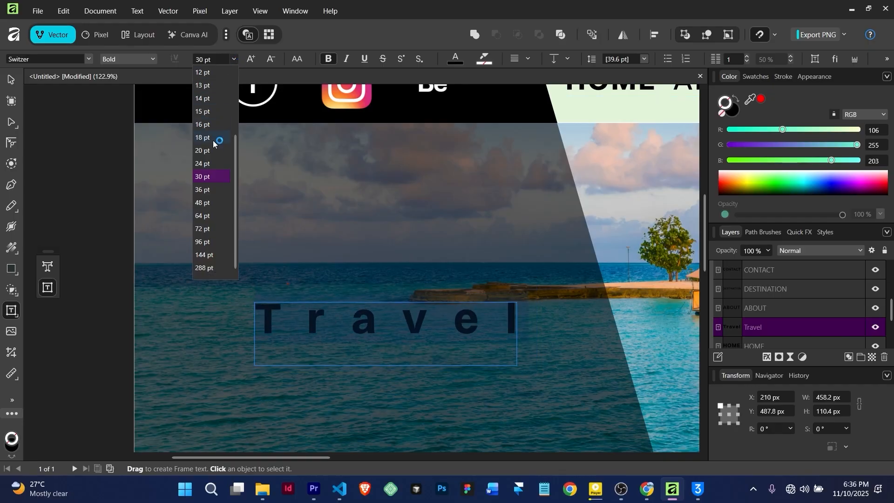
pyautogui.click(207, 167)
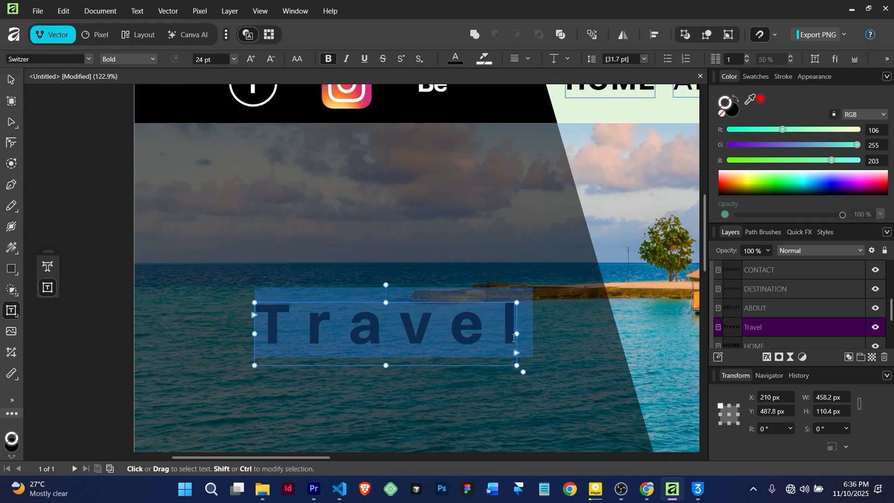
pyautogui.moveTo(517, 333); pyautogui.dragTo(452, 335)
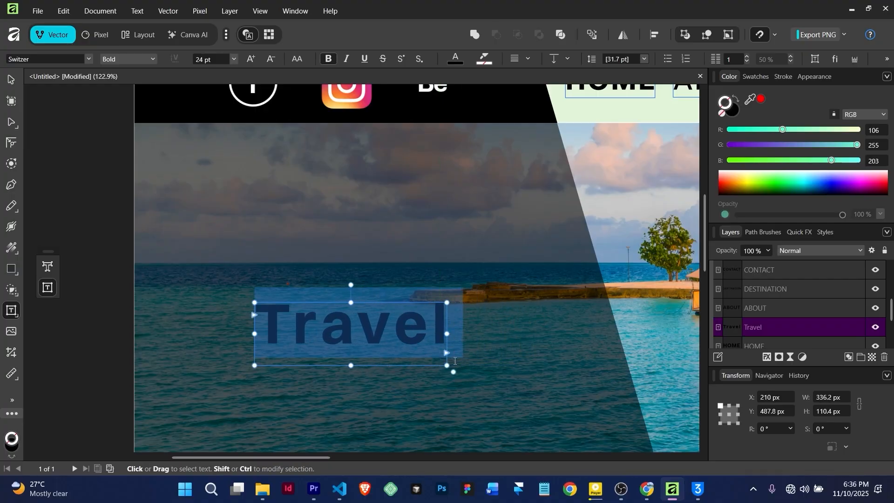
pyautogui.moveTo(446, 365)
pyautogui.mouseDown()
pyautogui.moveTo(441, 339)
pyautogui.moveTo(451, 356)
pyautogui.mouseUp()
# Reposition the Travel text on the dark overlay at about X 179 px and Y 525 px.
pyautogui.scroll(-5, 450, 356)
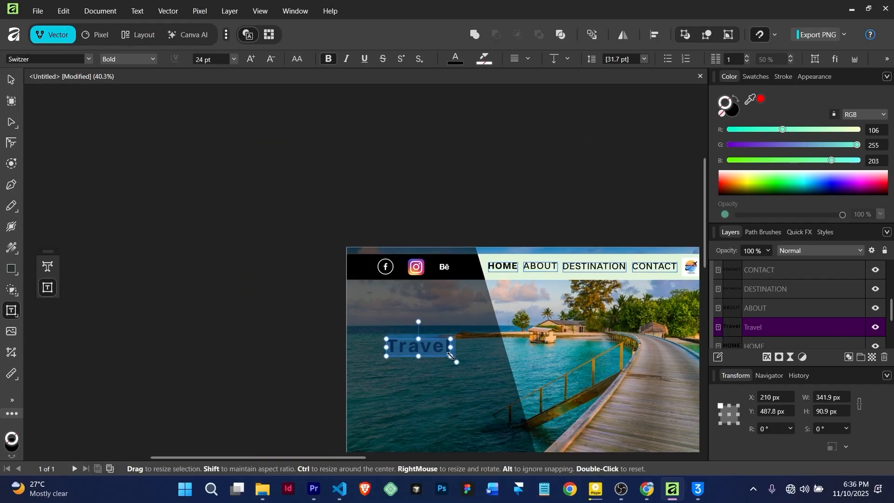
pyautogui.scroll(3, 451, 357)
pyautogui.click(10, 80)
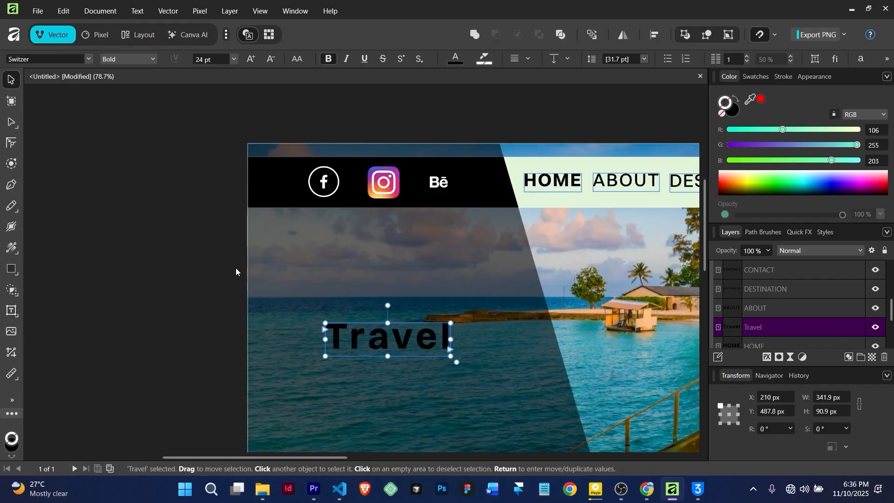
pyautogui.click(235, 267)
pyautogui.moveTo(346, 337); pyautogui.dragTo(336, 241)
pyautogui.click(317, 222)
pyautogui.scroll(-2, 316, 232)
pyautogui.scroll(2, 317, 232)
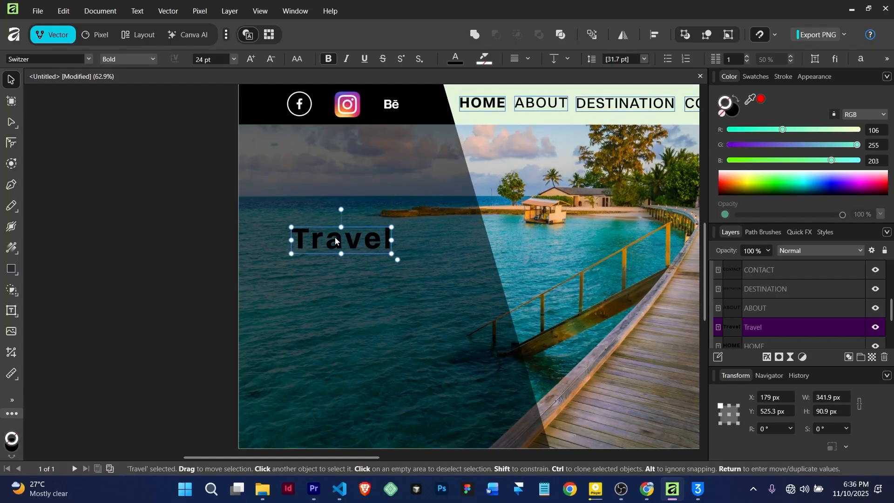
# Recolor the Travel text with a dark teal sampled from the water, RGB 0, 93, 104.
pyautogui.doubleClick(336, 242)
pyautogui.hotkey('ctrl', 'a')
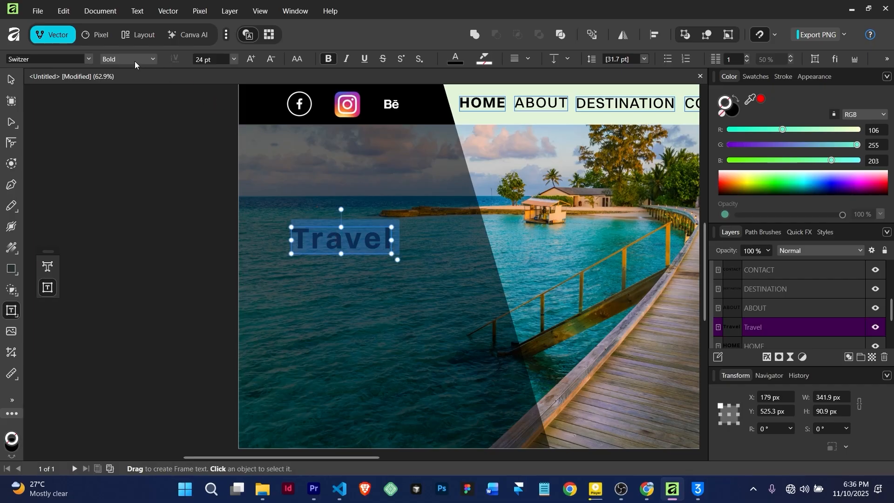
pyautogui.click(455, 59)
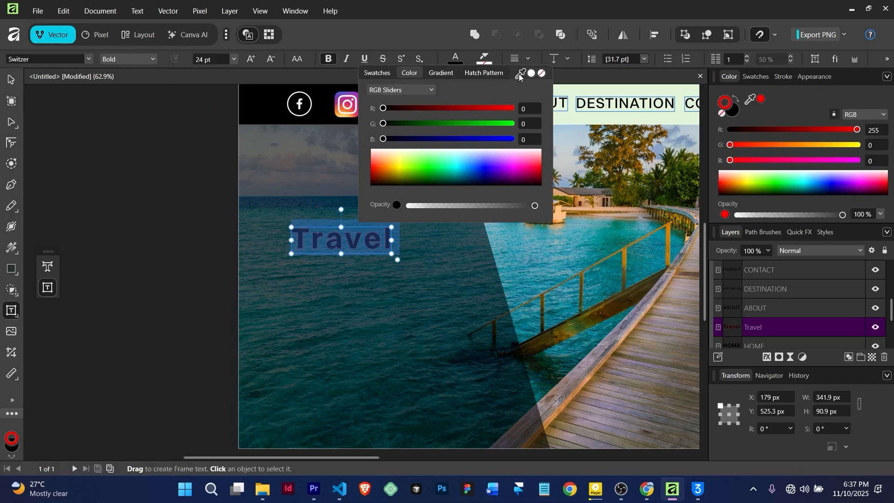
pyautogui.moveTo(520, 73); pyautogui.dragTo(534, 265)
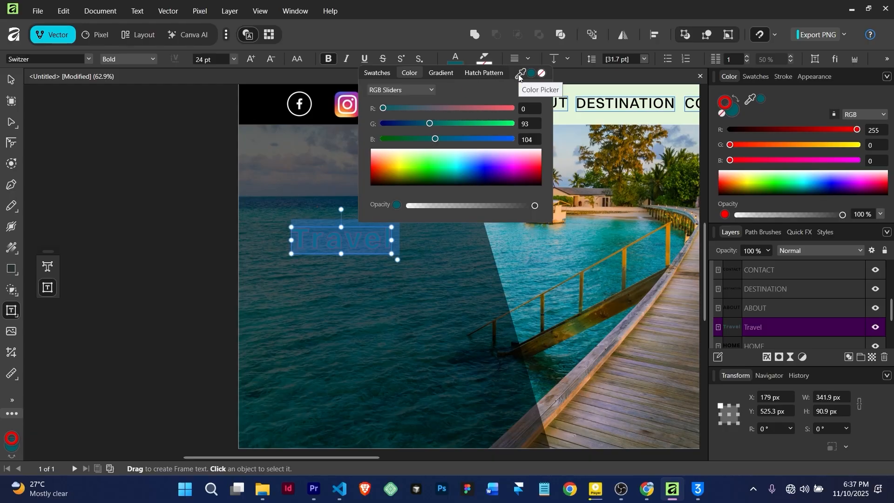
# Recolor the Travel text with the pale green sampled from the navigation bar, RGB 226, 244, 218.
pyautogui.moveTo(520, 75); pyautogui.dragTo(575, 115)
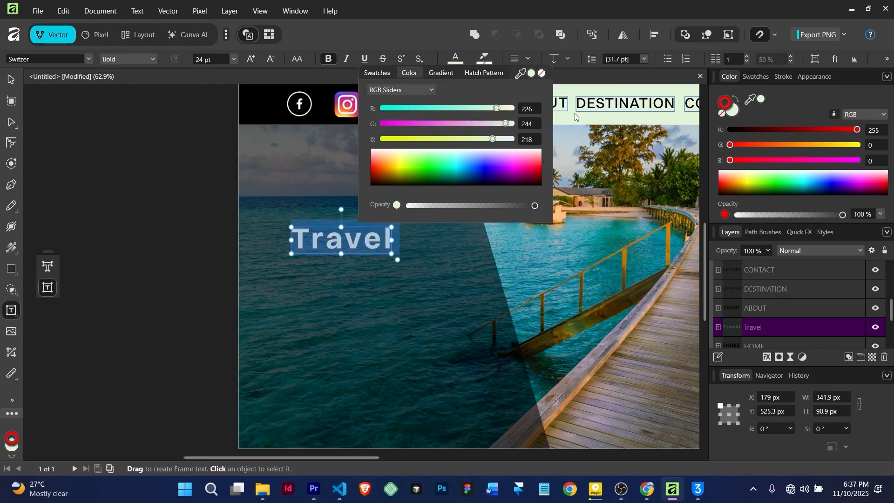
pyautogui.click(14, 83)
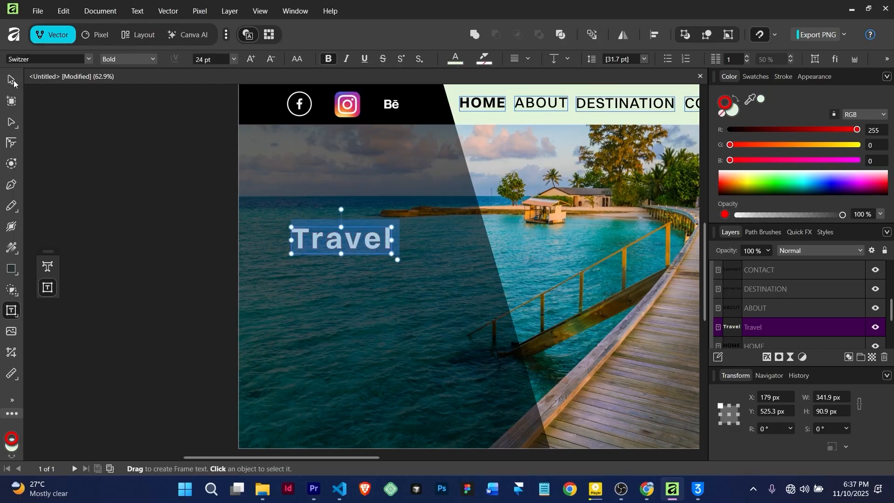
pyautogui.click(142, 167)
# Apply the sampled pale green, RGB 226, 244, 218, to the fill and stroke of the nav group containing the Travel text.
pyautogui.click(355, 239)
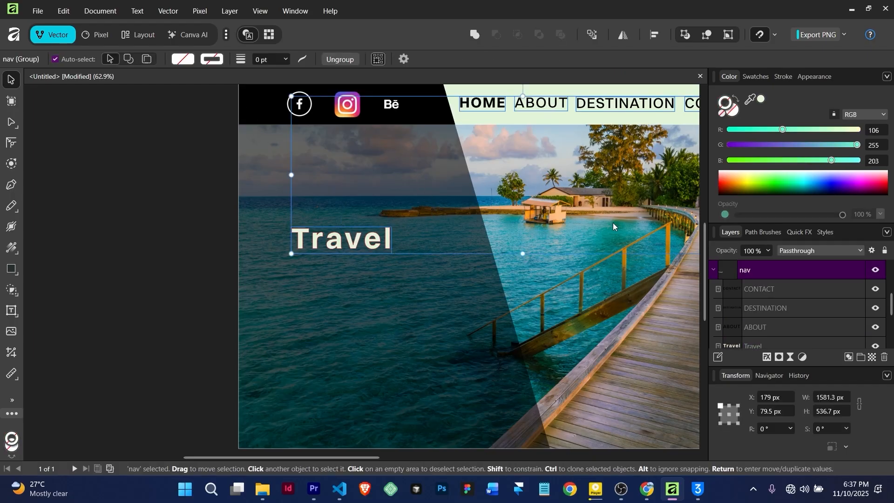
pyautogui.click(734, 110)
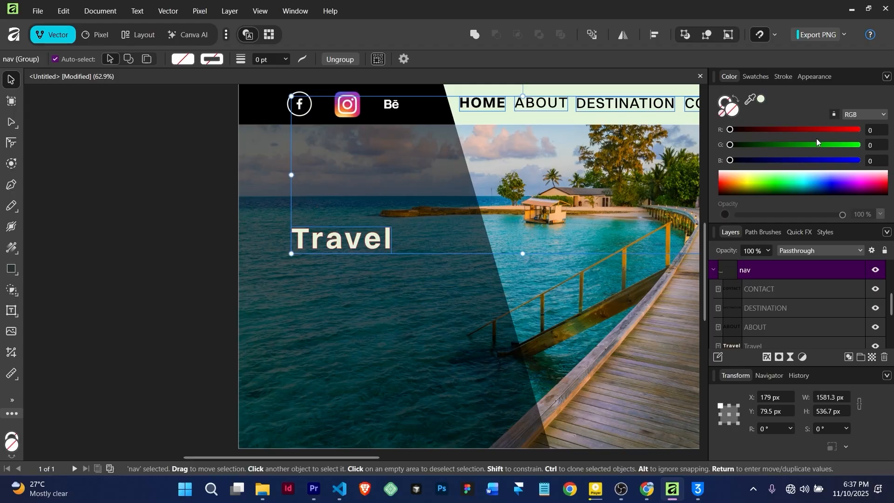
pyautogui.click(762, 100)
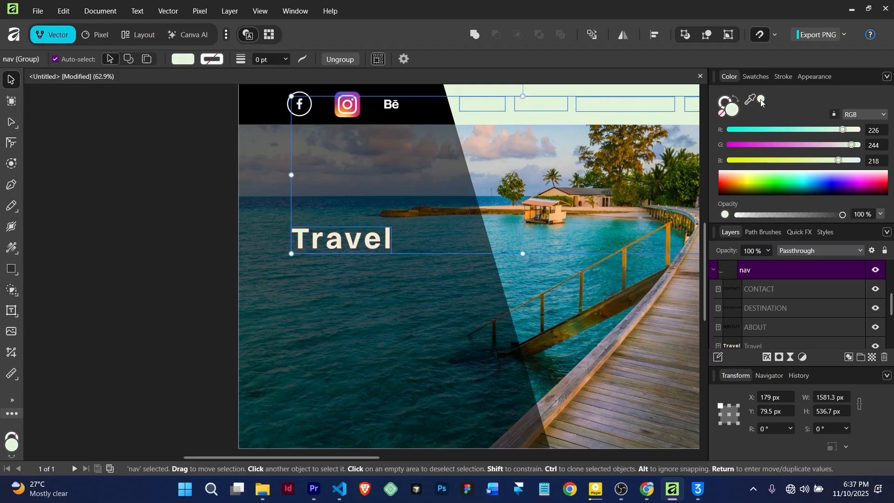
pyautogui.click(221, 63)
pyautogui.click(291, 75)
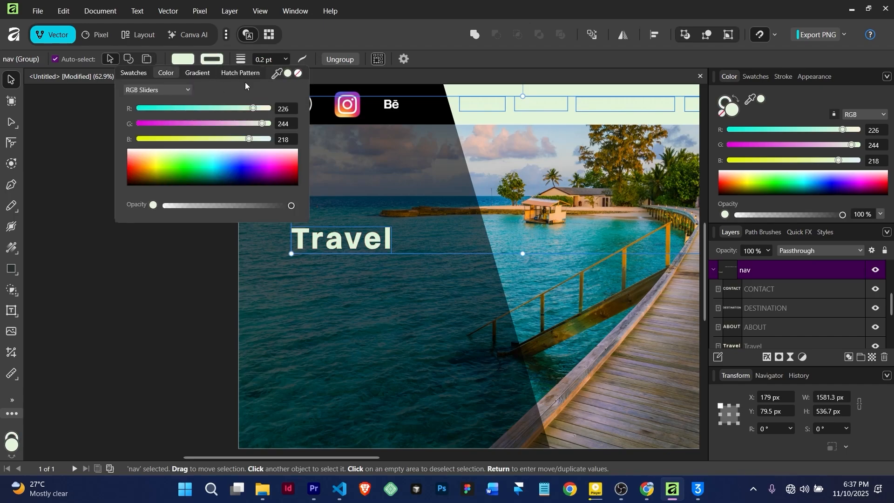
# Remove the stroke from the nav group containing the Travel text and deselect it.
pyautogui.click(301, 75)
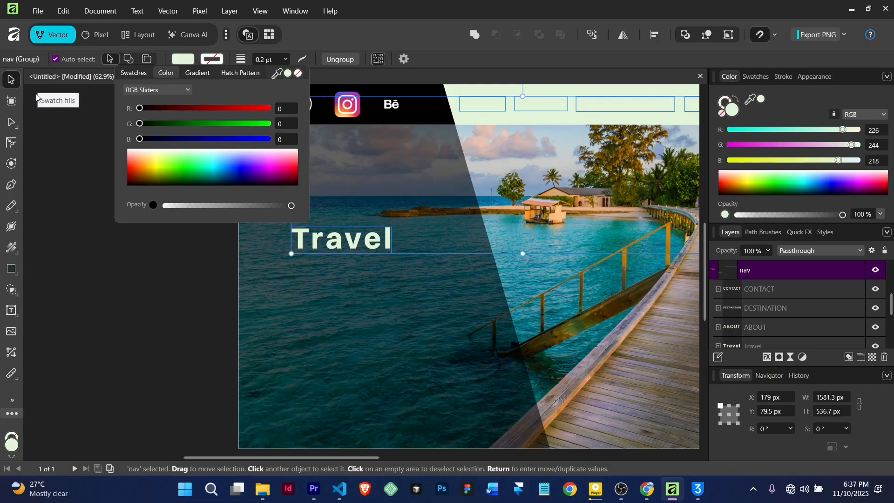
pyautogui.click(204, 151)
pyautogui.scroll(-5, 373, 241)
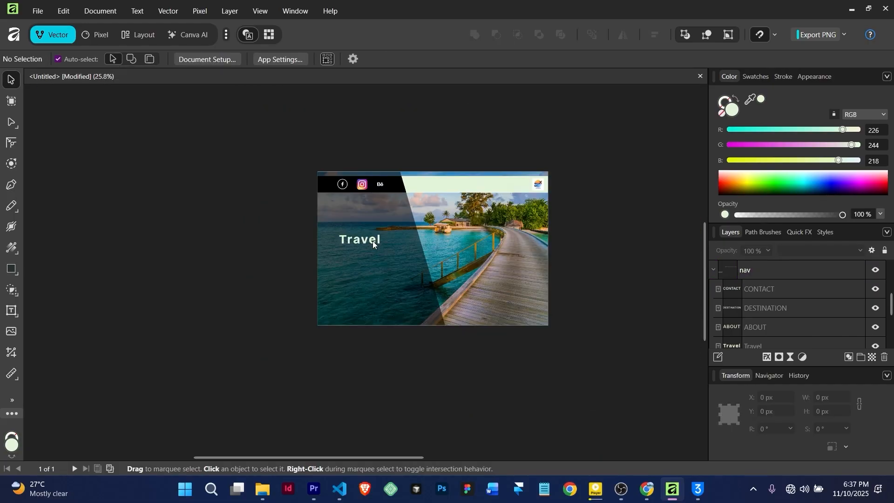
pyautogui.scroll(4, 372, 241)
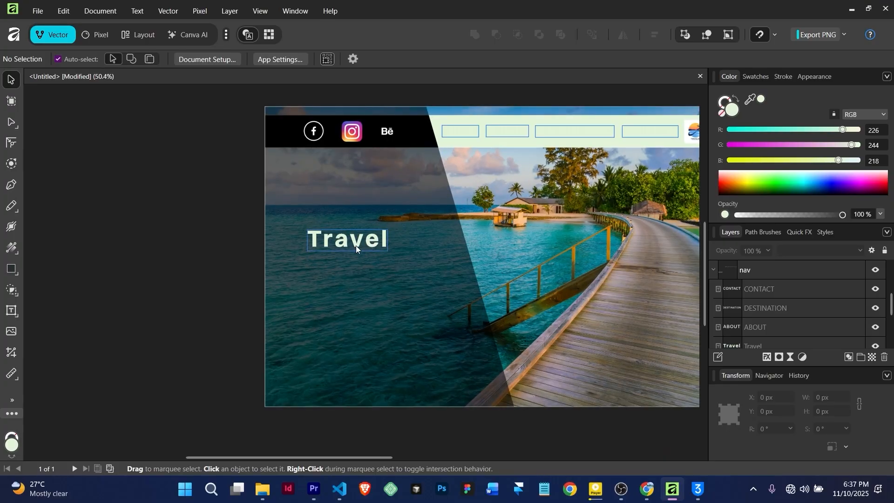
# Take the Travel text out of the nav group and place it at the top of the layer stack.
pyautogui.moveTo(357, 241); pyautogui.dragTo(351, 273)
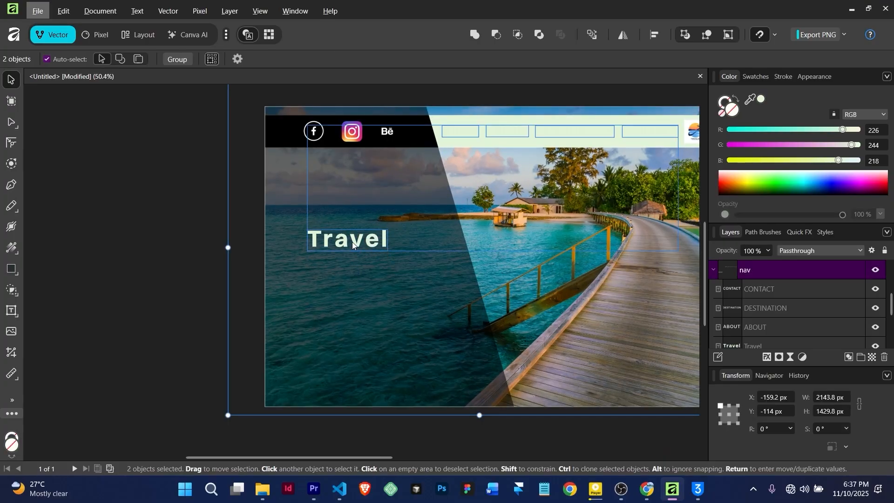
pyautogui.click(355, 242)
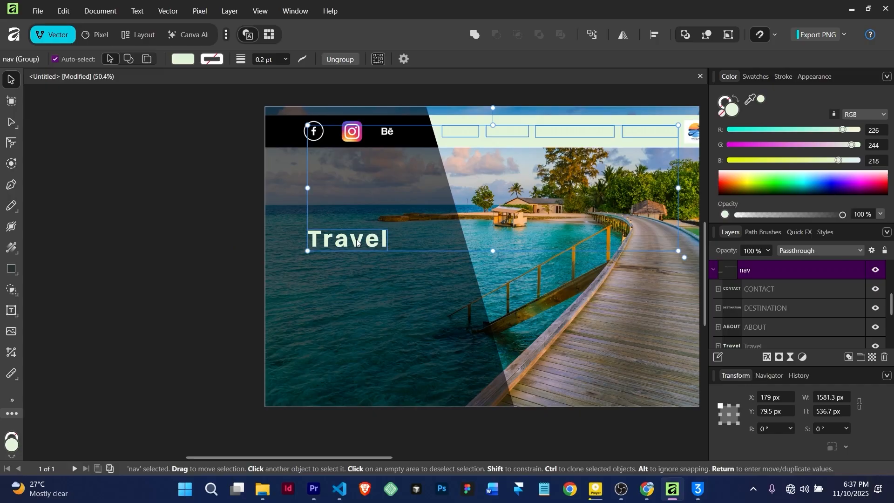
pyautogui.doubleClick(357, 239)
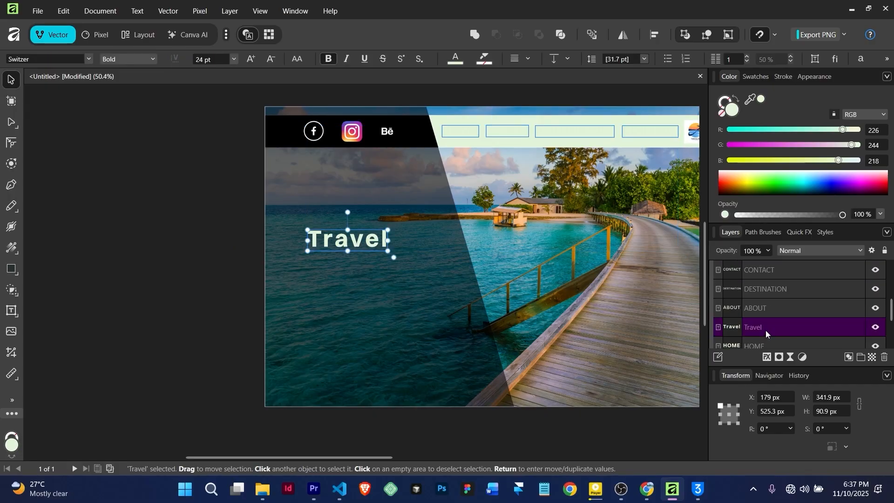
pyautogui.moveTo(765, 329); pyautogui.dragTo(772, 252)
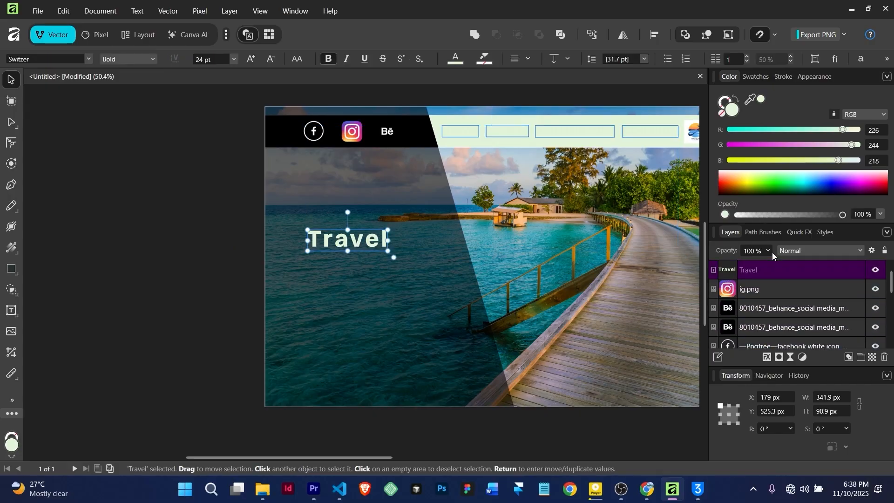
# Delete the lower of the two duplicate Behance icon layers.
pyautogui.click(768, 288)
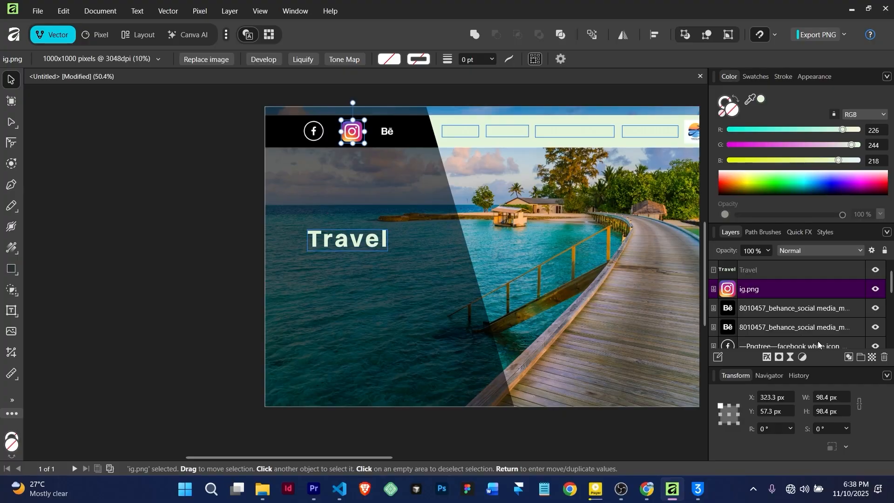
pyautogui.click(818, 326)
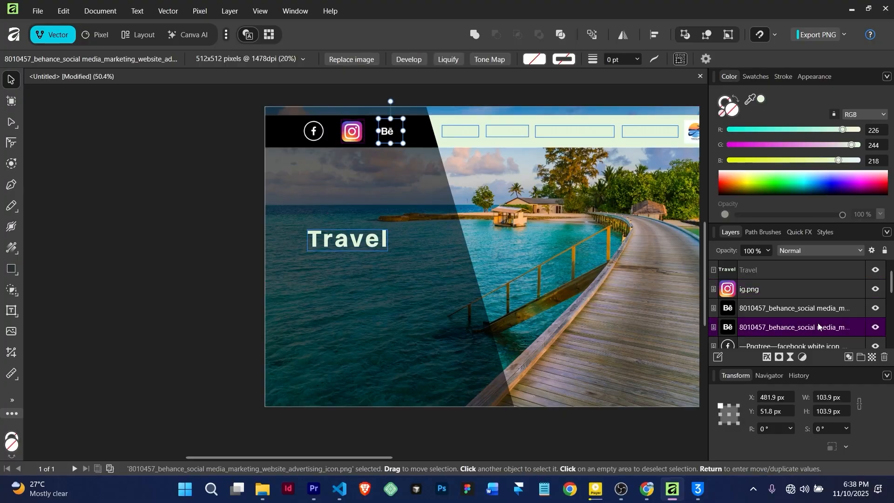
pyautogui.press('Delete')
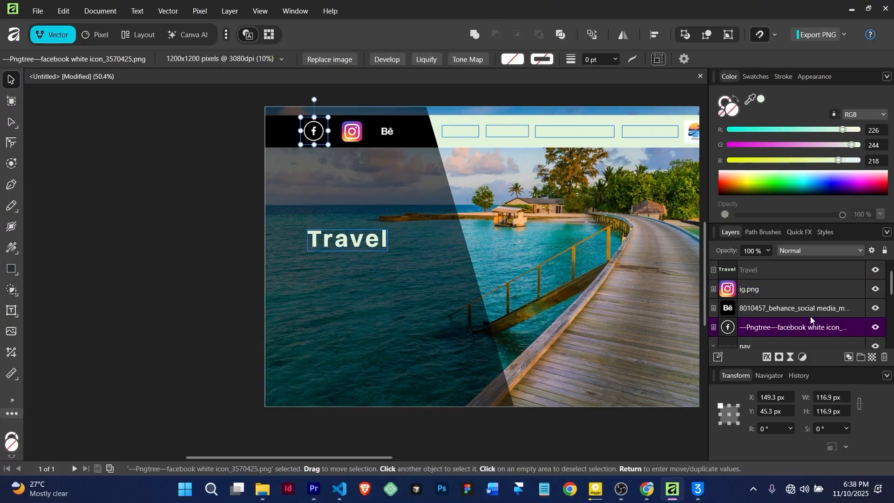
# Group the Instagram, Behance and Facebook icons and name the group "logo".
pyautogui.keyDown('shift'); pyautogui.click(799, 289); pyautogui.keyUp('shift')
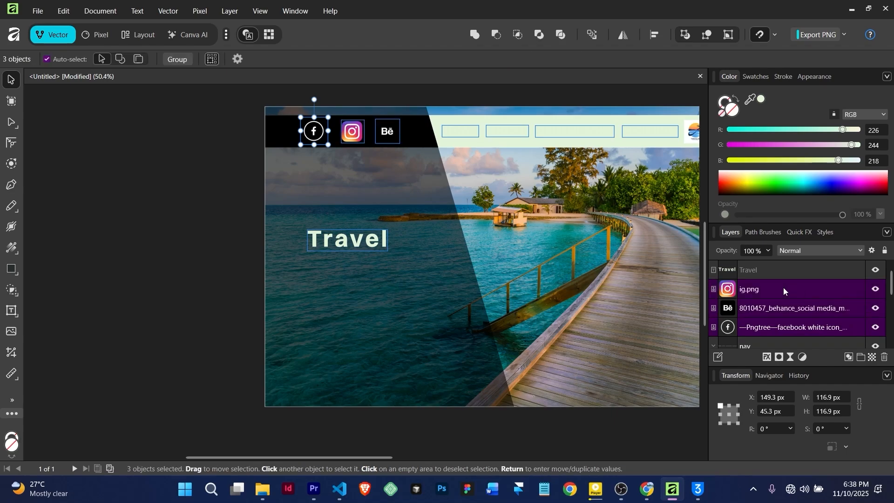
pyautogui.hotkey('ctrl', 'g')
pyautogui.doubleClick(756, 288)
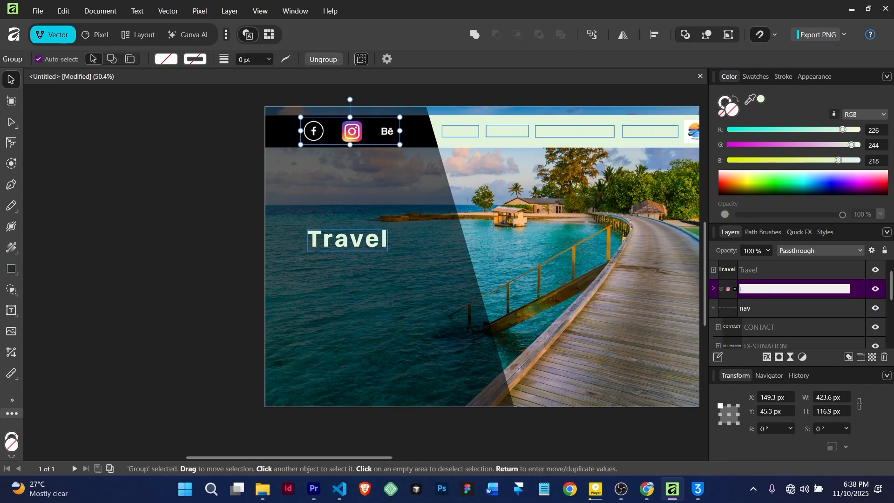
pyautogui.press('Return')
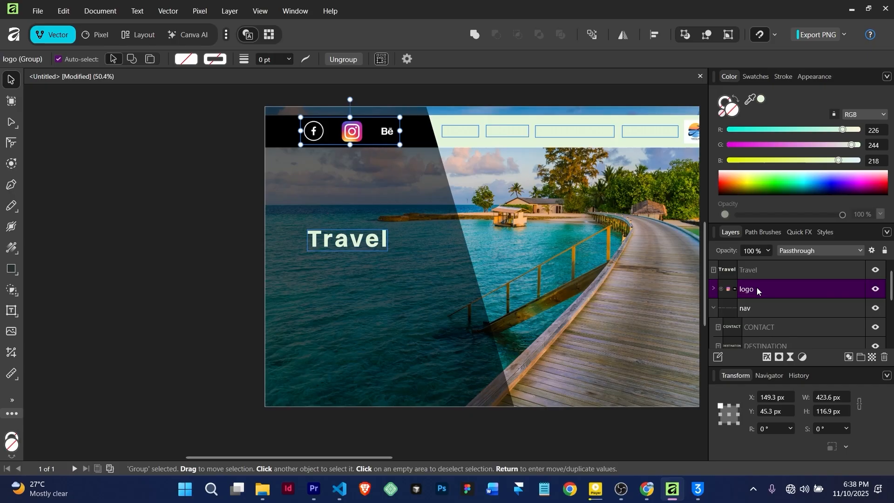
# Duplicate the Travel text directly below at about Y 676 px and change the copy's text to "DESTINATION".
pyautogui.click(359, 245)
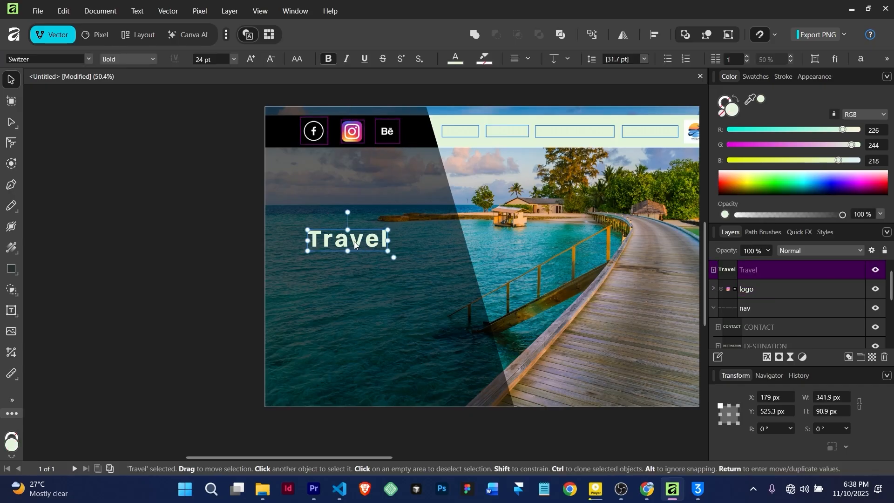
pyautogui.moveTo(354, 242)
pyautogui.mouseDown()
pyautogui.moveTo(350, 285)
pyautogui.moveTo(354, 276)
pyautogui.mouseUp()
pyautogui.doubleClick(354, 276)
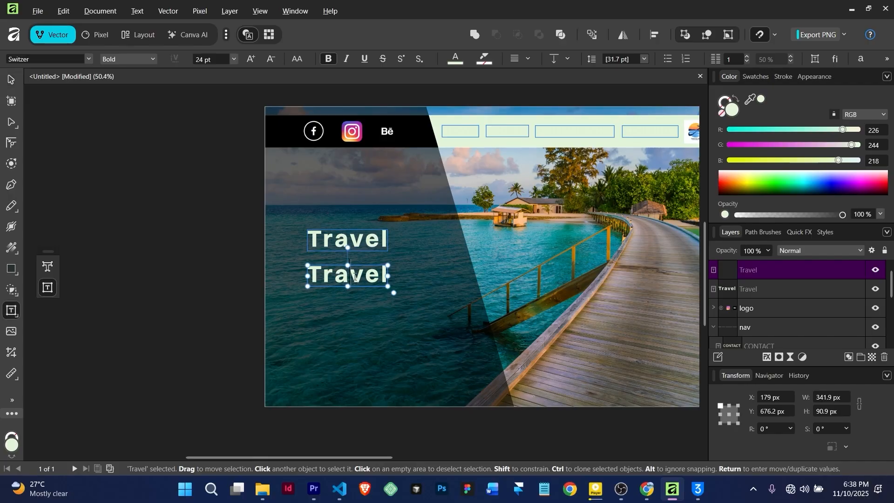
pyautogui.doubleClick(353, 276)
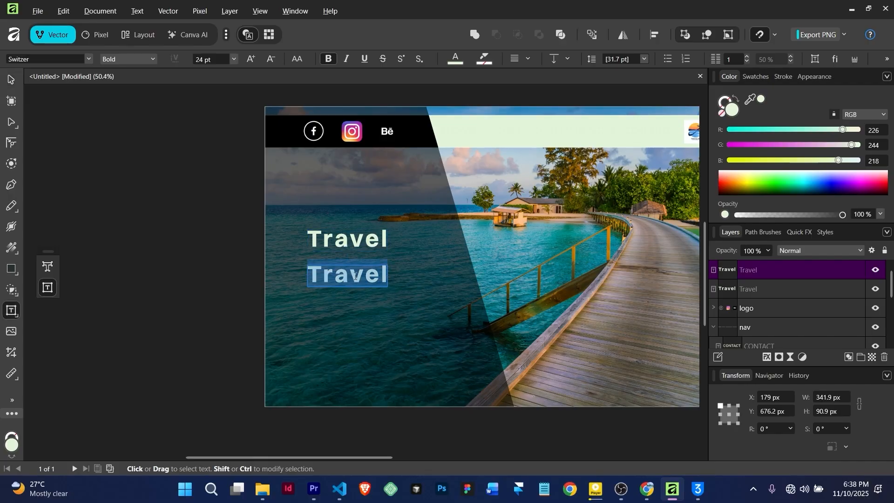
pyautogui.write('DES')
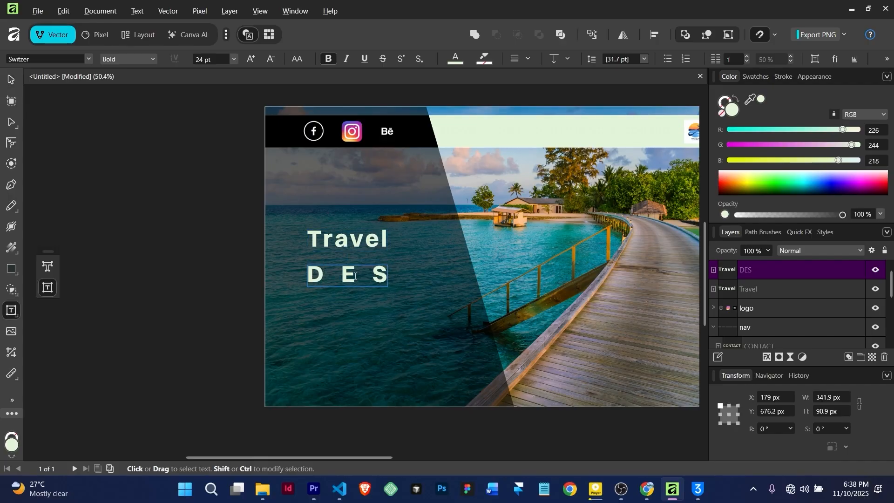
pyautogui.write('TINATION')
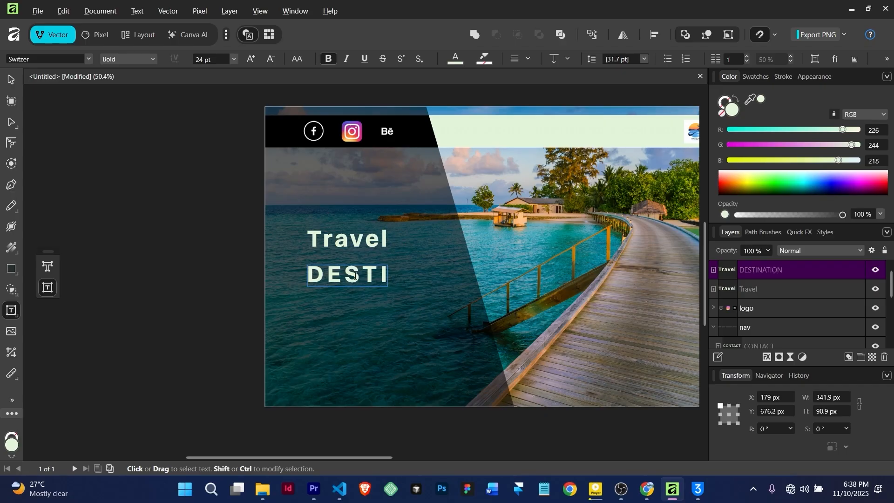
pyautogui.press('Escape')
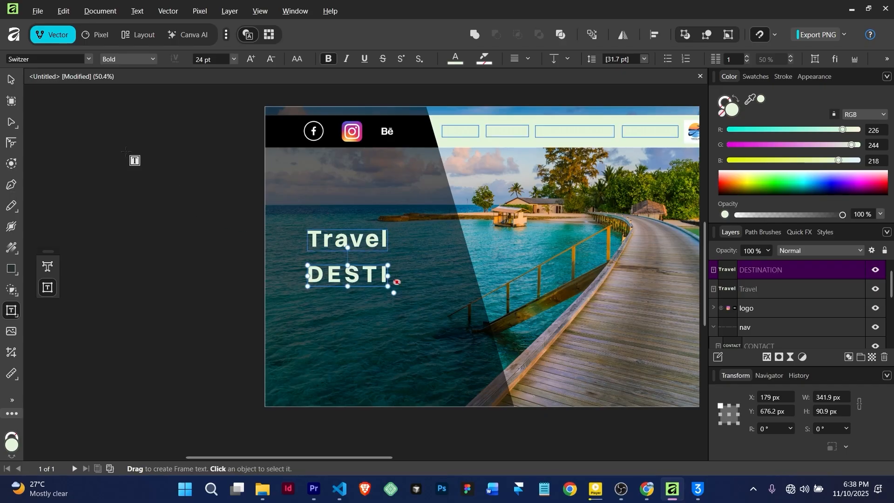
# Resize the DESTINATION frame to about 697 px wide and the Travel frame to about 298 px, left-aligning both at about X 128.5 px.
pyautogui.click(11, 79)
pyautogui.moveTo(390, 279); pyautogui.dragTo(475, 282)
pyautogui.moveTo(396, 271)
pyautogui.mouseDown()
pyautogui.moveTo(404, 271)
pyautogui.moveTo(395, 267)
pyautogui.mouseUp()
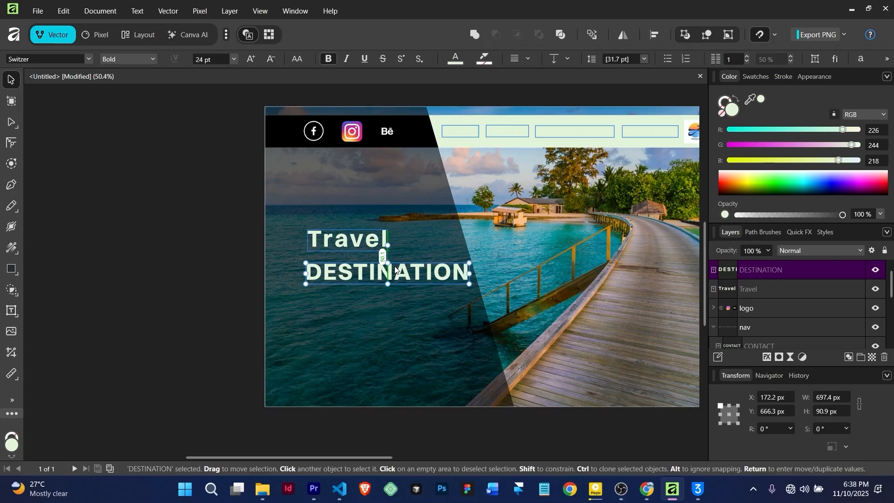
pyautogui.click(362, 242)
pyautogui.moveTo(388, 242); pyautogui.dragTo(336, 242)
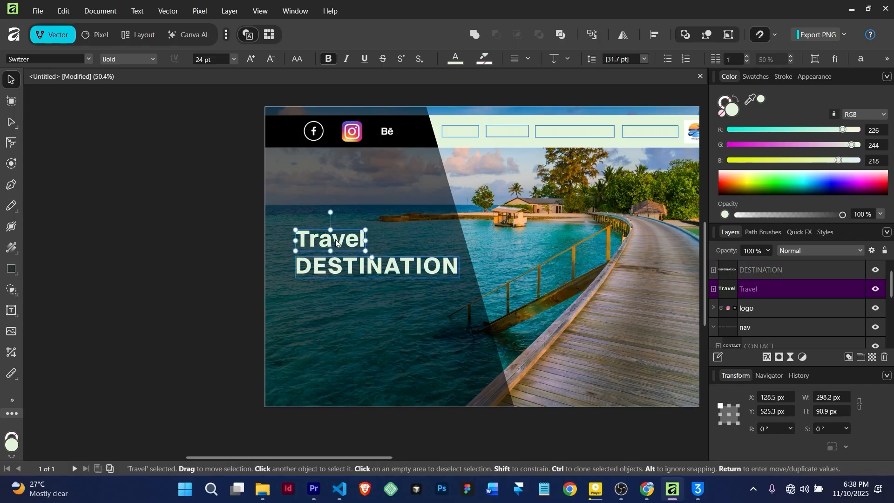
# Duplicate the DESTINATION text just below the original, at about X 113 px and Y 769 px.
pyautogui.click(334, 269)
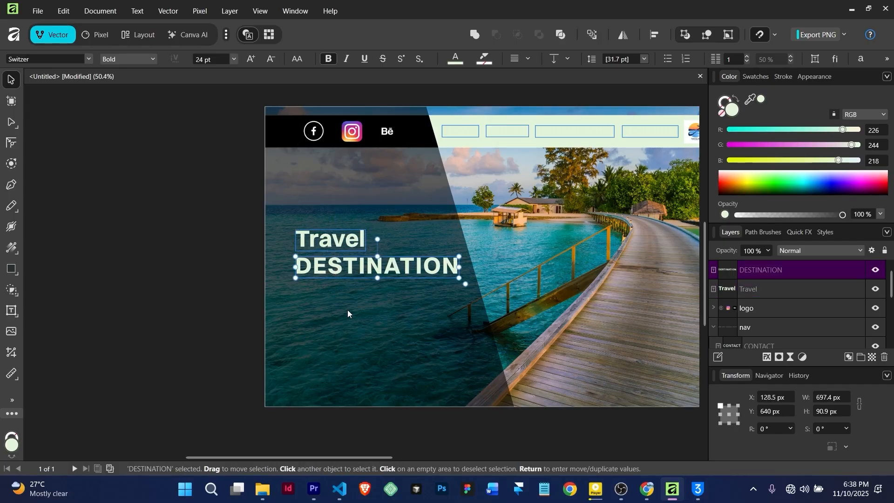
pyautogui.scroll(-3, 348, 309)
pyautogui.scroll(3, 350, 310)
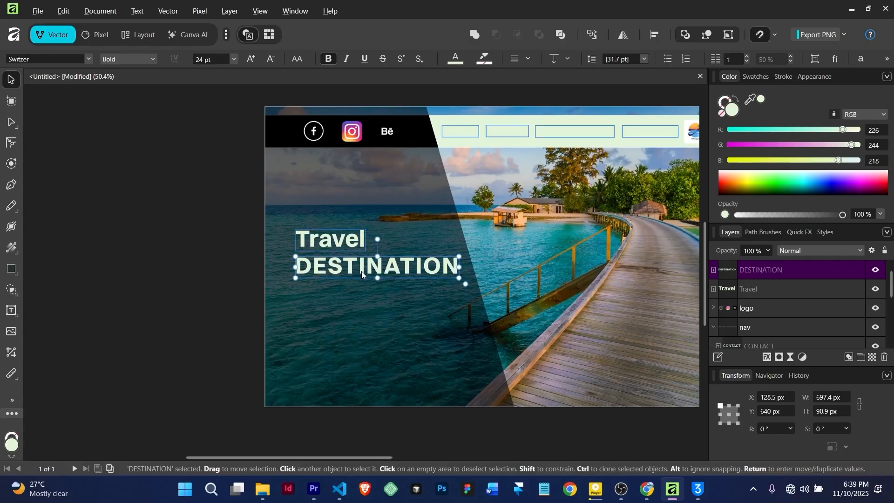
pyautogui.moveTo(362, 271); pyautogui.dragTo(358, 301)
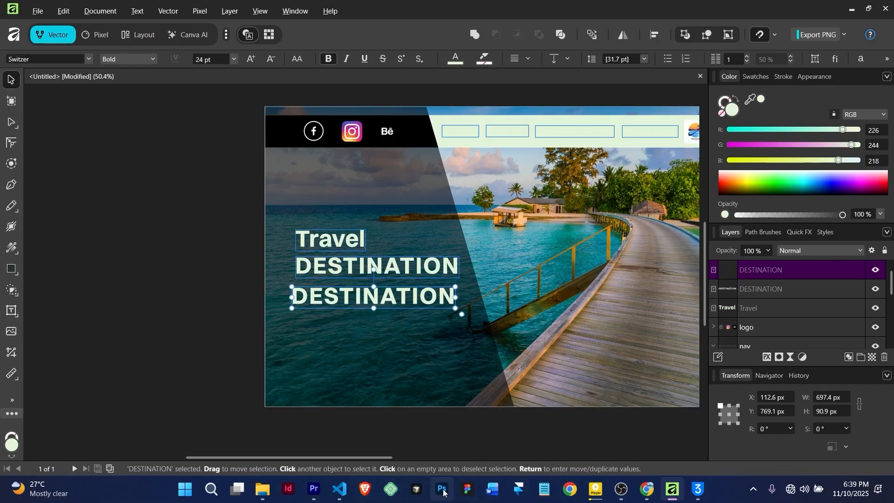
# Switch to Notepad and copy the closing passage of the text file from "If you want, I can" through "place hero" as filler text.
pyautogui.click(541, 494)
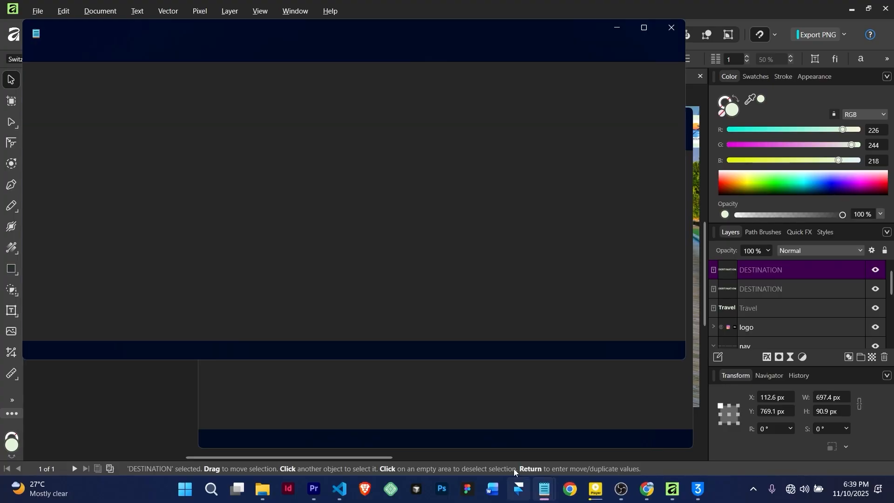
pyautogui.click(676, 29)
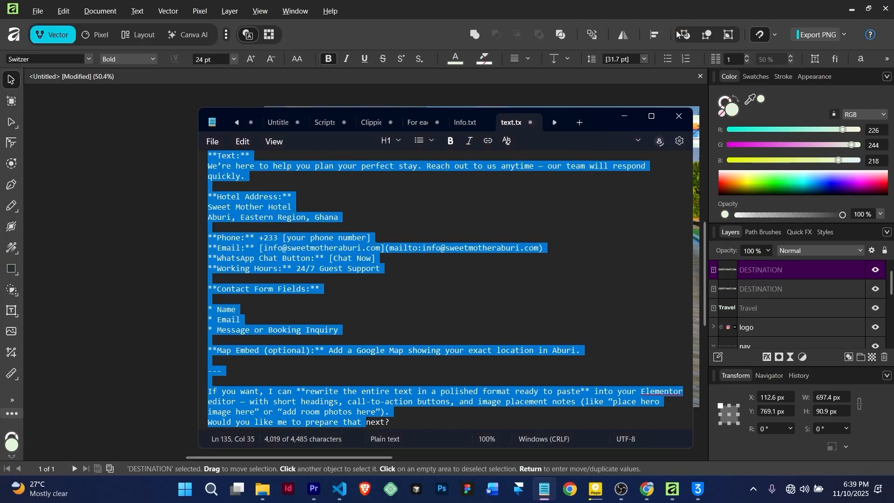
pyautogui.click(354, 414)
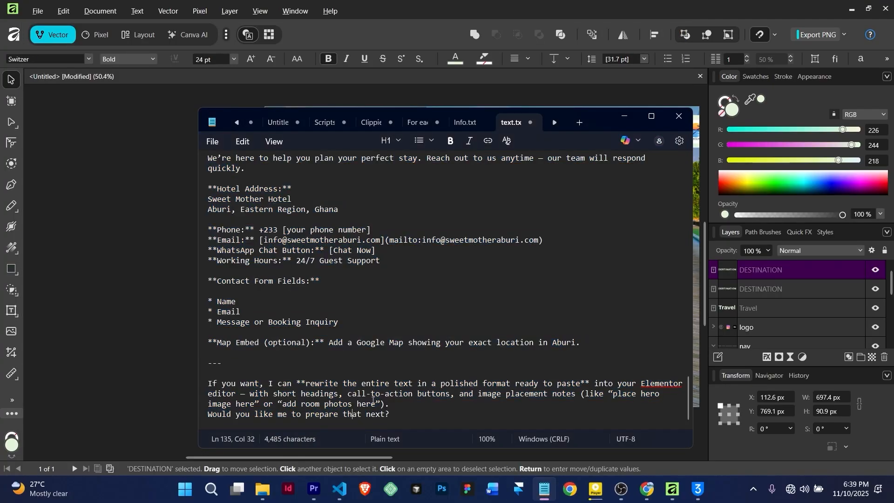
pyautogui.moveTo(208, 383); pyautogui.dragTo(423, 399)
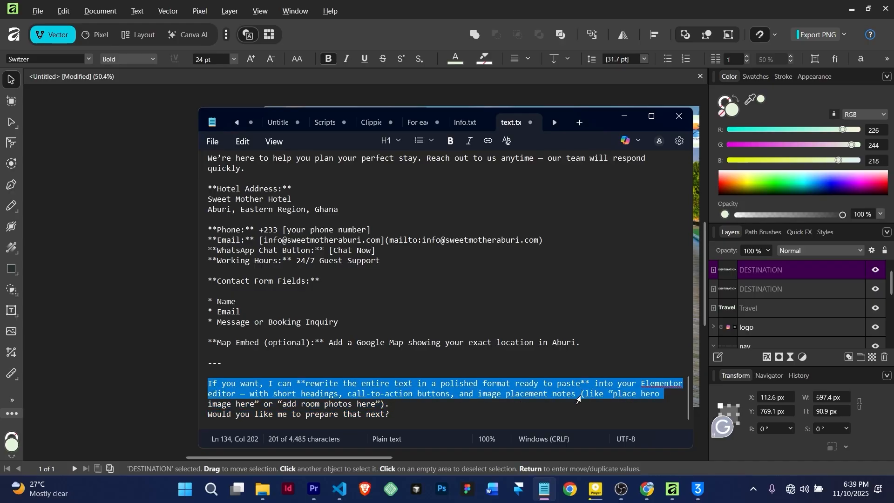
pyautogui.click(625, 116)
# Replace the lower DESTINATION copy's text with the copied passage starting "If you want, I can".
pyautogui.press('t')
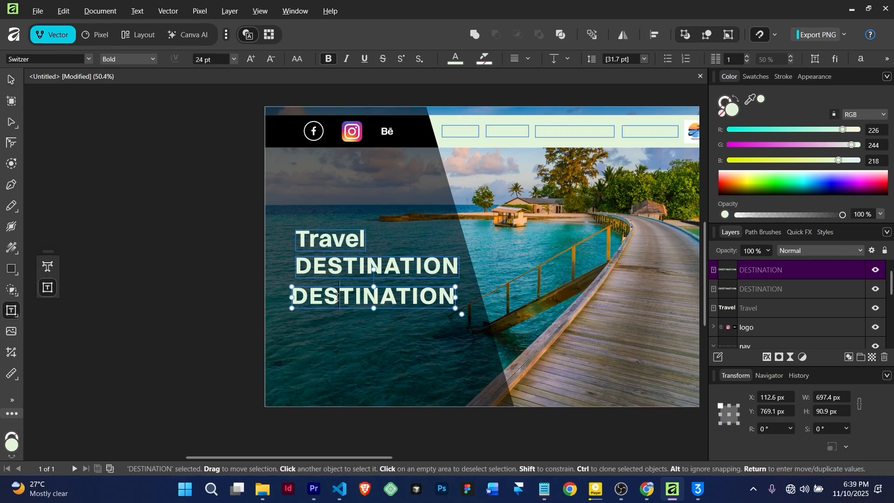
pyautogui.doubleClick(336, 297)
pyautogui.hotkey('ctrl', 'v')
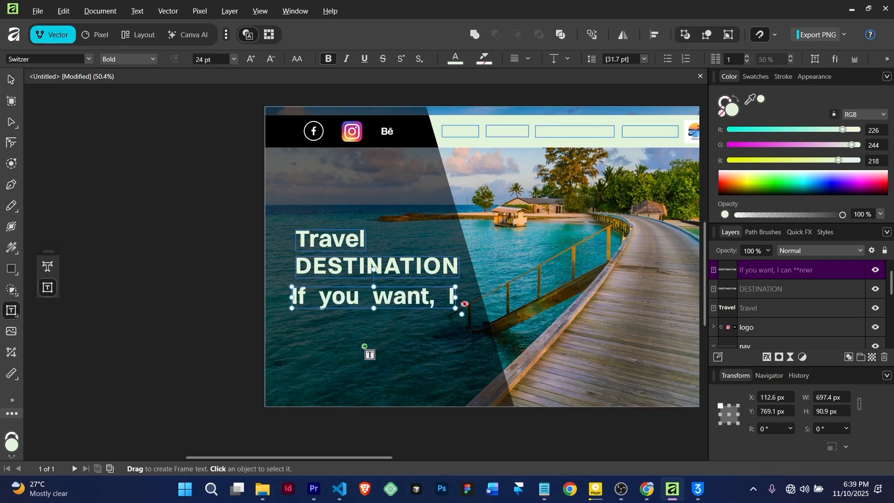
# Set the whole pasted paragraph to 8 pt and enlarge its text frame to about 797 by 202 px.
pyautogui.click(327, 301)
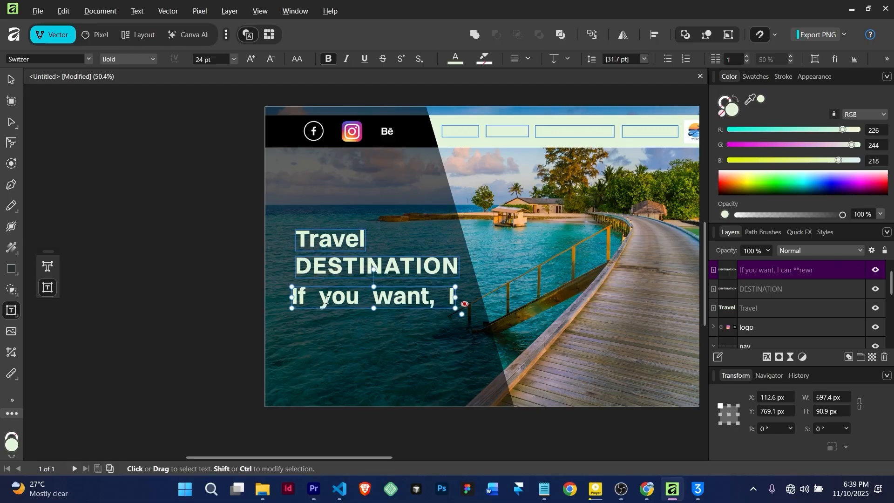
pyautogui.hotkey('ctrl', 'a')
pyautogui.click(234, 59)
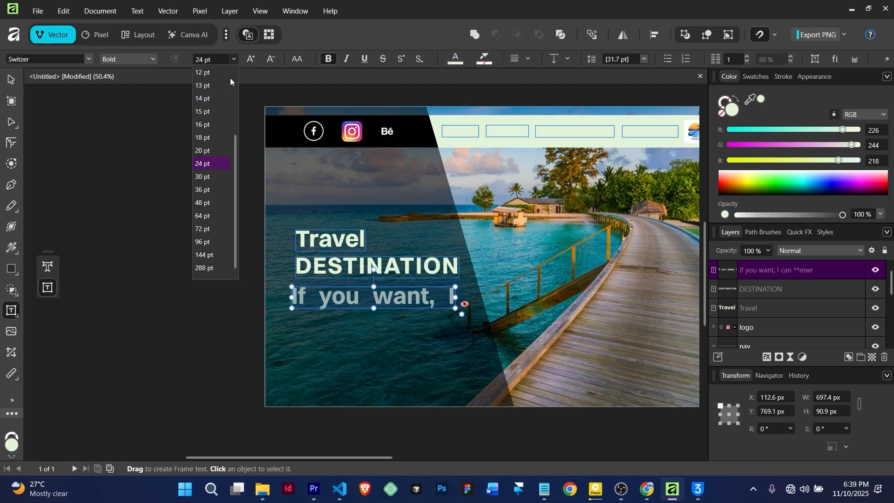
pyautogui.scroll(3, 217, 72)
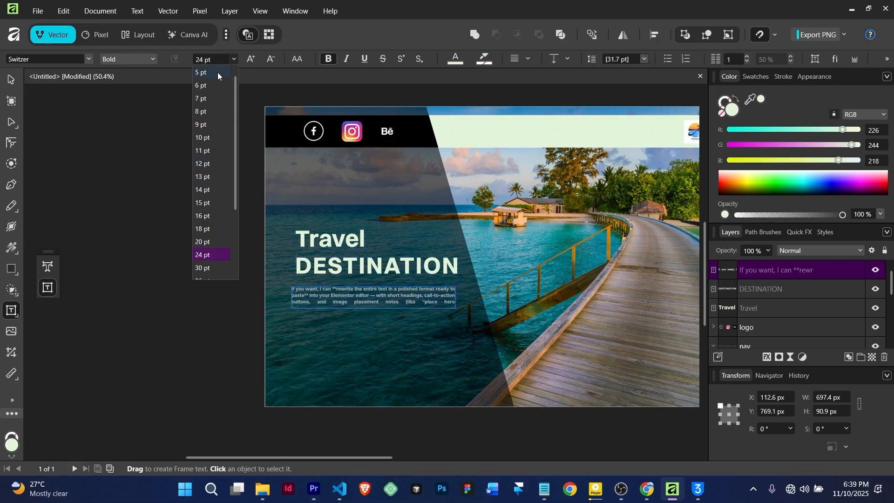
pyautogui.click(209, 111)
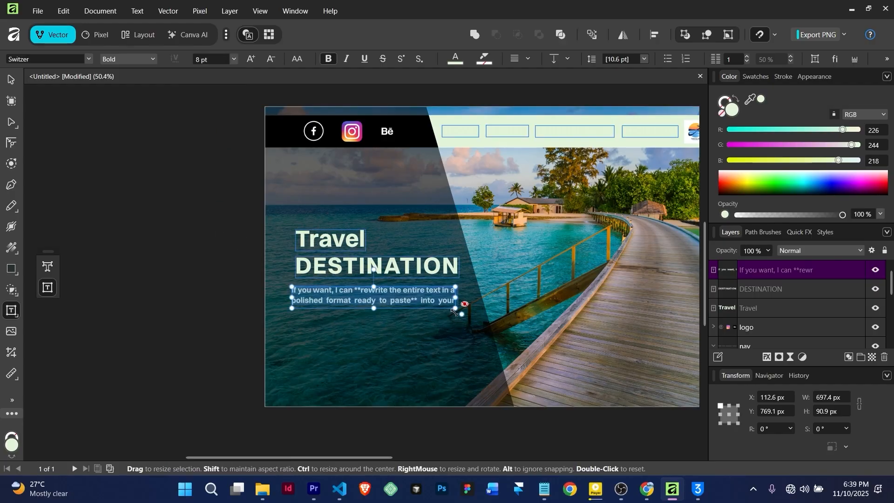
pyautogui.moveTo(455, 310); pyautogui.dragTo(478, 336)
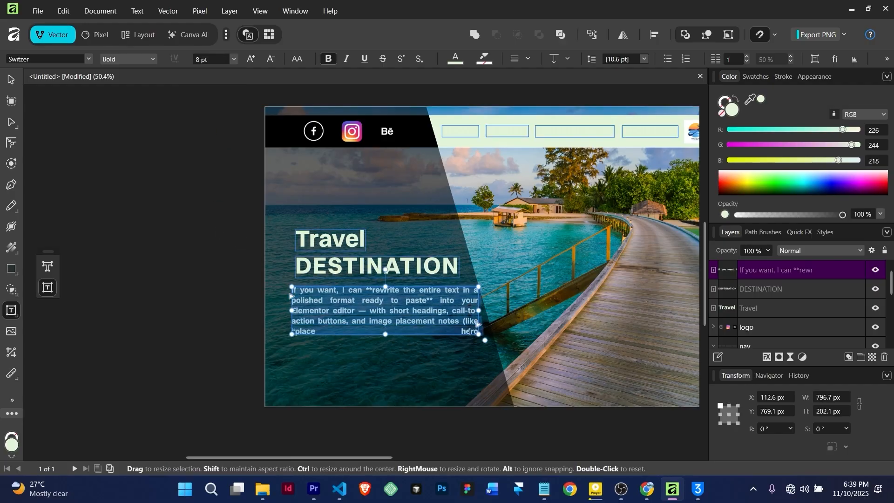
# Move both heading lines and the paragraph up and left, lining up their left edges, with the paragraph at about X 73 px, Y 723 px.
pyautogui.click(323, 301)
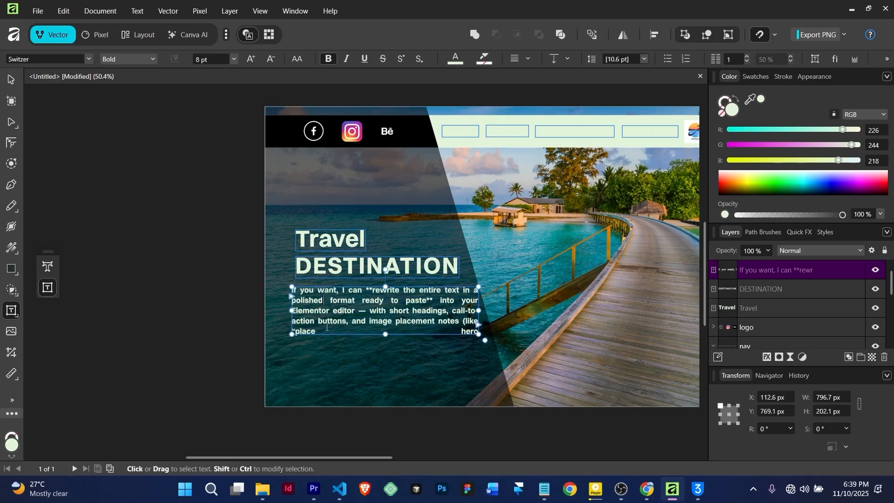
pyautogui.press('Escape')
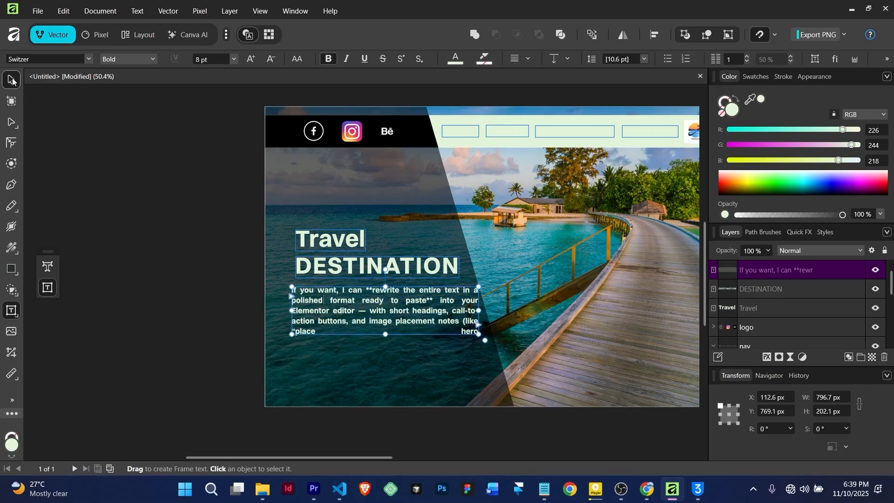
pyautogui.moveTo(333, 304); pyautogui.dragTo(326, 302)
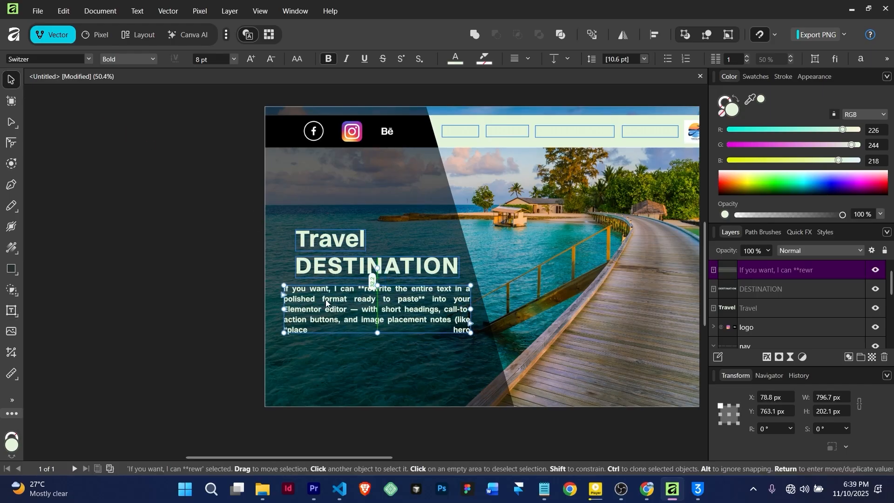
pyautogui.click(322, 264)
pyautogui.moveTo(316, 264); pyautogui.dragTo(307, 230)
pyautogui.click(322, 240)
pyautogui.click(300, 265)
pyautogui.moveTo(300, 265); pyautogui.dragTo(298, 253)
pyautogui.moveTo(299, 288); pyautogui.dragTo(296, 281)
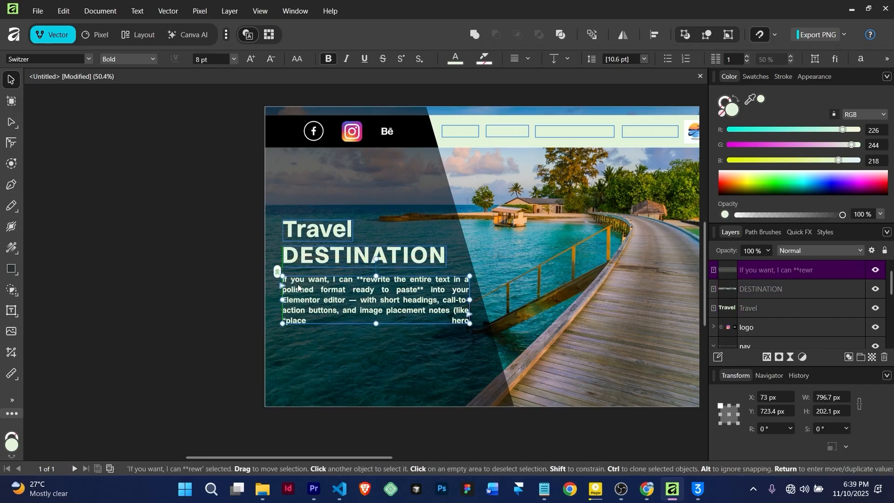
pyautogui.scroll(-2, 322, 369)
pyautogui.scroll(2, 323, 370)
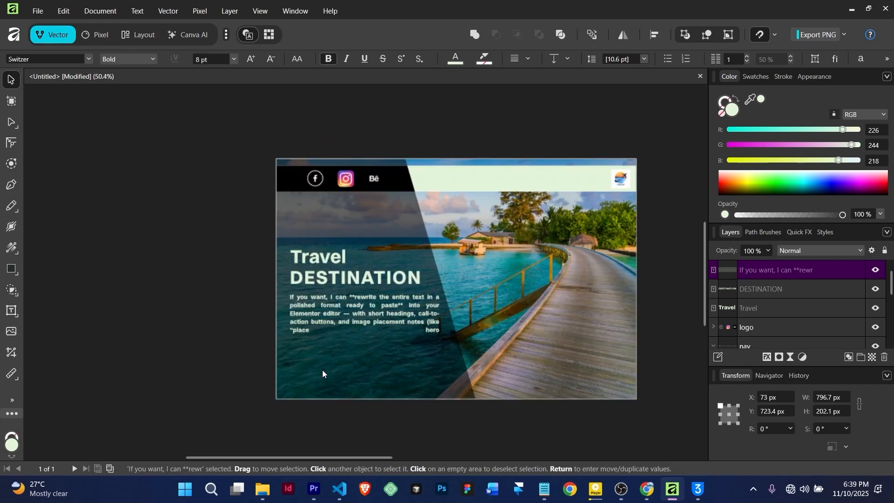
pyautogui.click(381, 366)
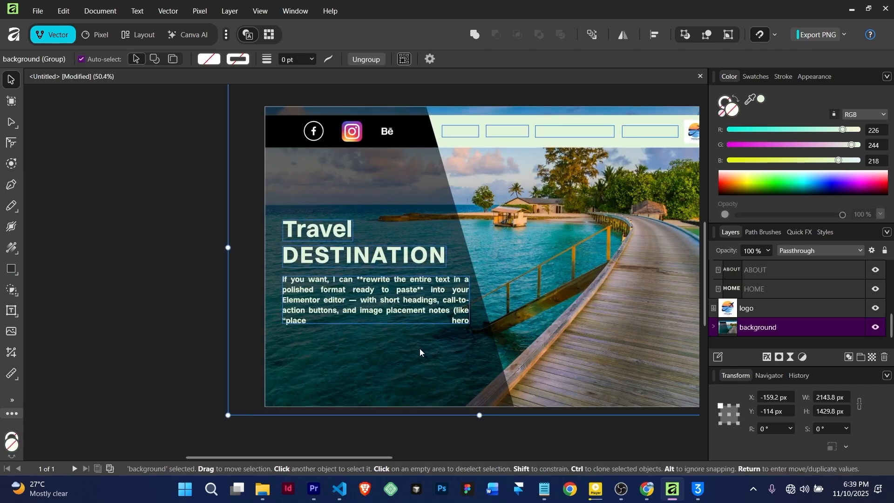
# Delete the paragraph's passage from "— with short headings" through "place", keeping the final word "hero".
pyautogui.scroll(-1, 420, 349)
pyautogui.scroll(2, 420, 349)
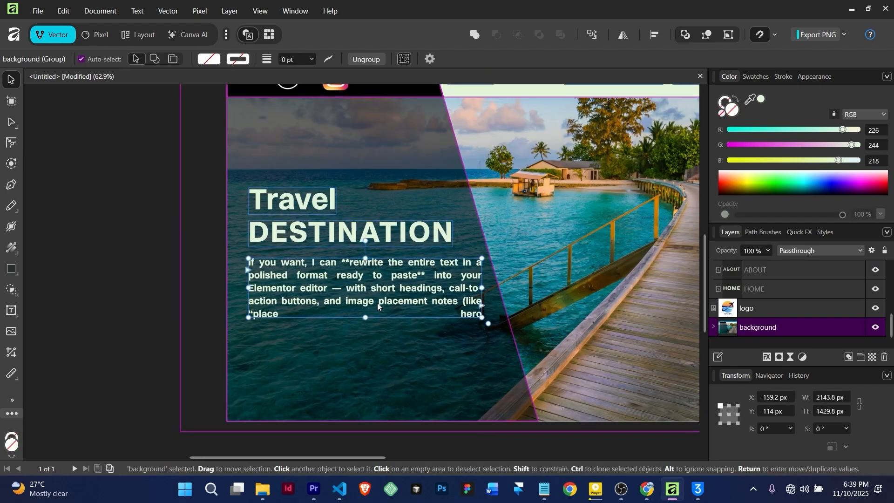
pyautogui.doubleClick(377, 303)
pyautogui.click(329, 287)
pyautogui.moveTo(329, 288); pyautogui.dragTo(350, 309)
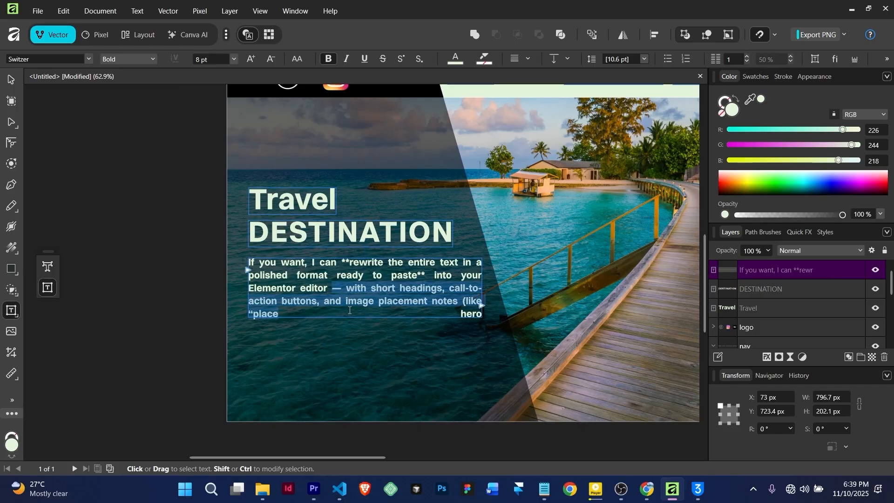
pyautogui.press('BackSpace')
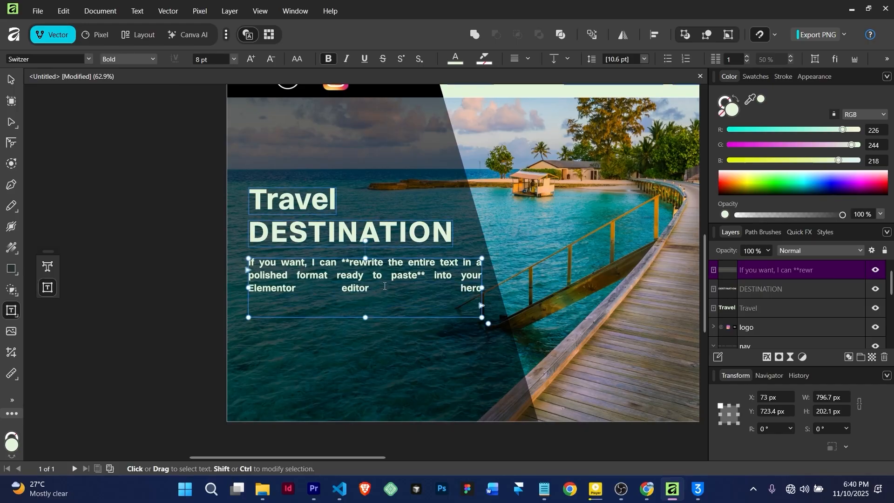
pyautogui.click(333, 288)
pyautogui.press('BackSpace')
pyautogui.click(460, 293)
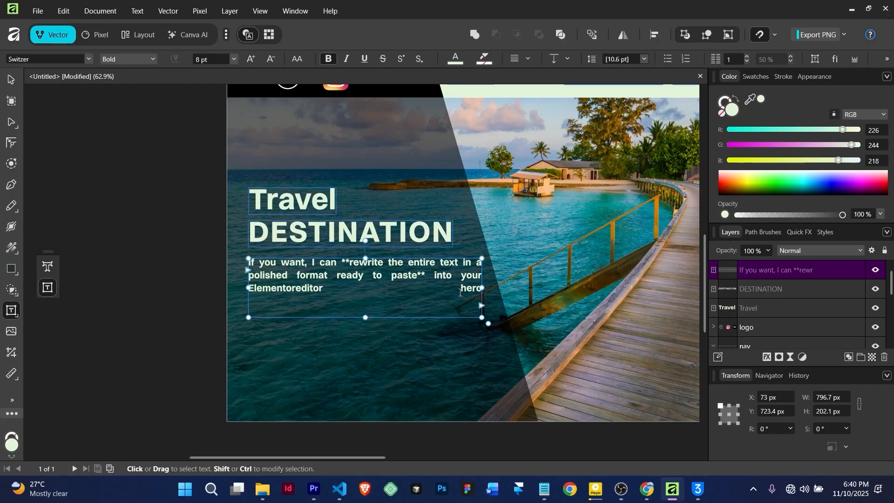
pyautogui.press('BackSpace')
pyautogui.press('BackSpace')
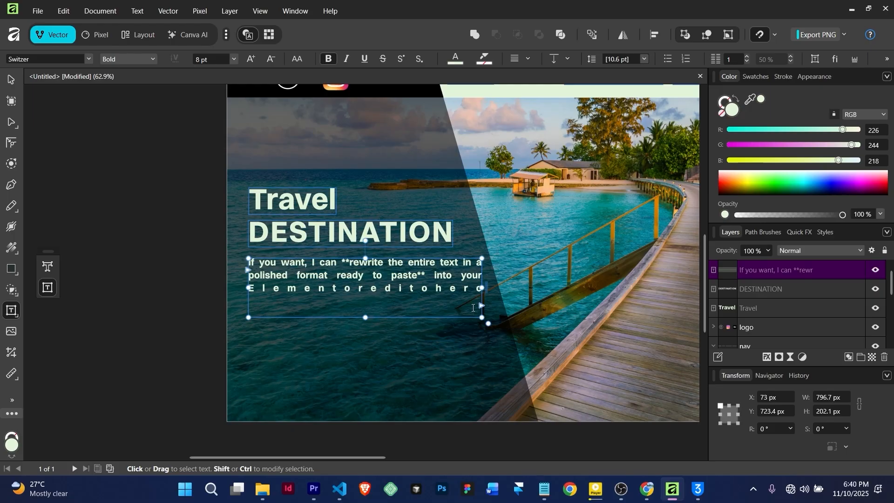
pyautogui.moveTo(482, 318); pyautogui.dragTo(482, 300)
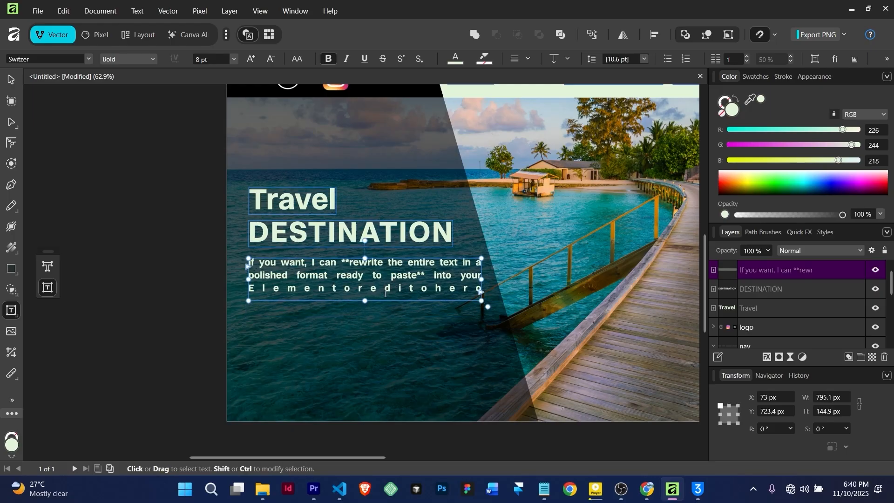
pyautogui.hotkey('ctrl', 'z')
pyautogui.hotkey('ctrl', 'z')
pyautogui.hotkey('ctrl', 'z')
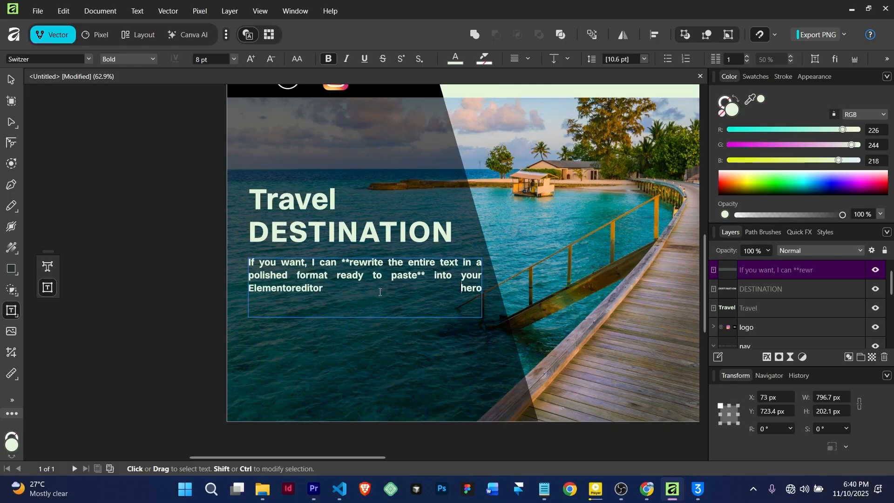
# Delete the paragraph's last words, "Elementoreditor" and "hero", and end it with a full stop after "into your".
pyautogui.moveTo(461, 288); pyautogui.dragTo(482, 294)
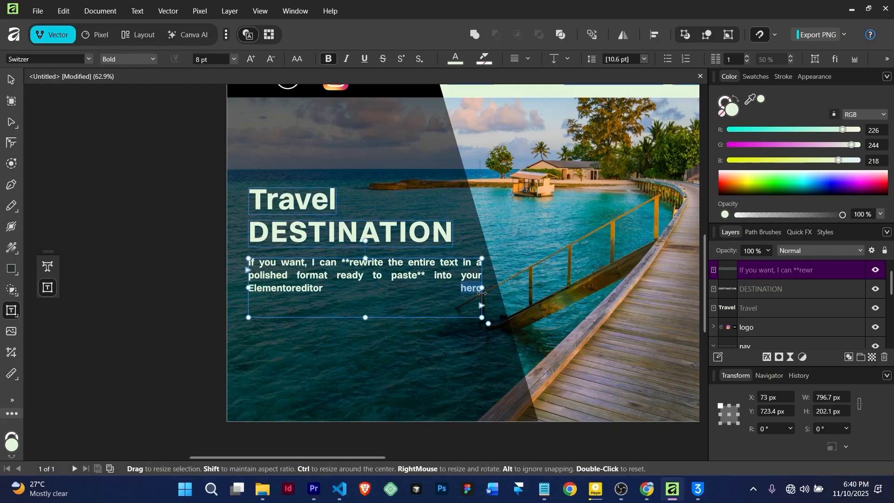
pyautogui.press('BackSpace')
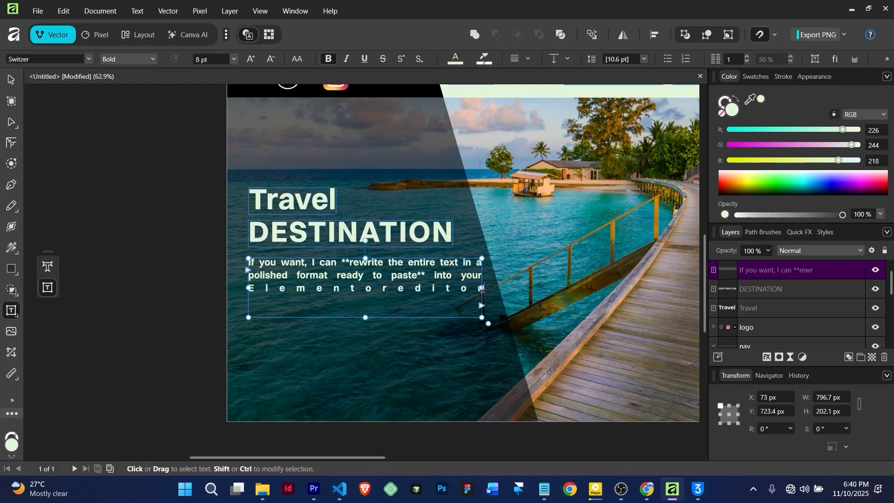
pyautogui.write('.')
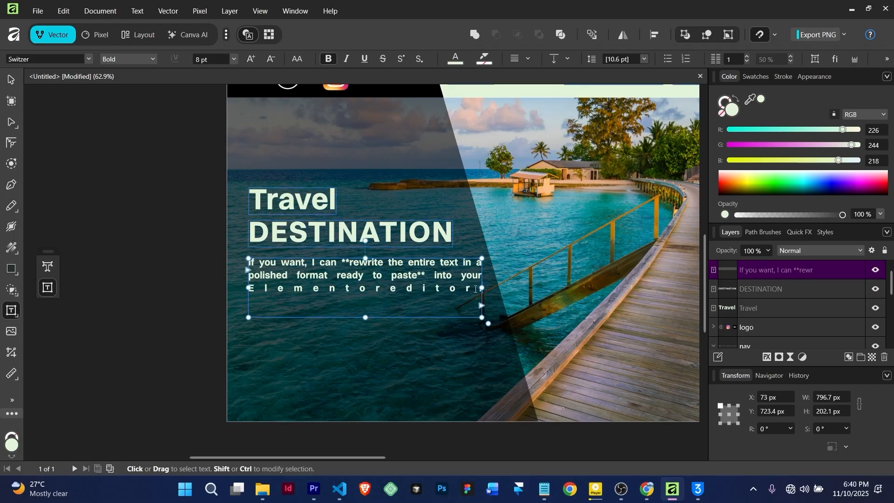
pyautogui.moveTo(475, 289); pyautogui.dragTo(249, 289)
pyautogui.press('BackSpace')
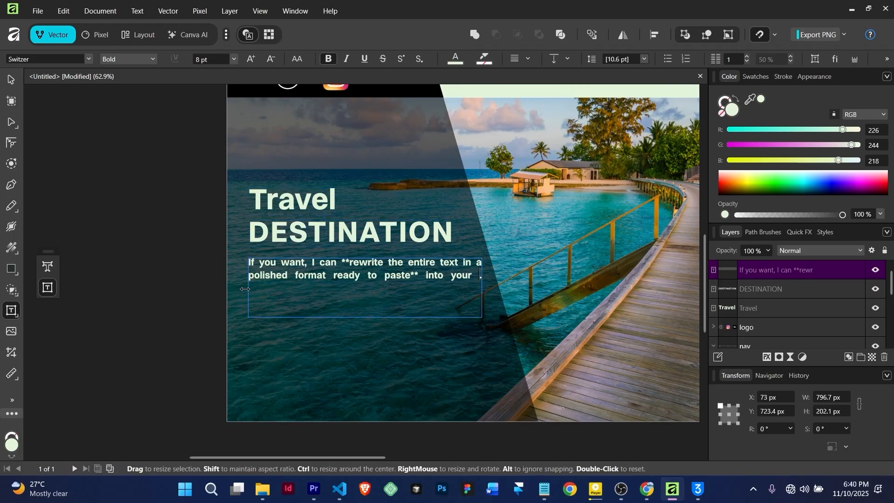
# Shorten the paragraph's text frame to about 118 px high and move it down slightly to about Y 730 px.
pyautogui.moveTo(366, 317); pyautogui.dragTo(370, 293)
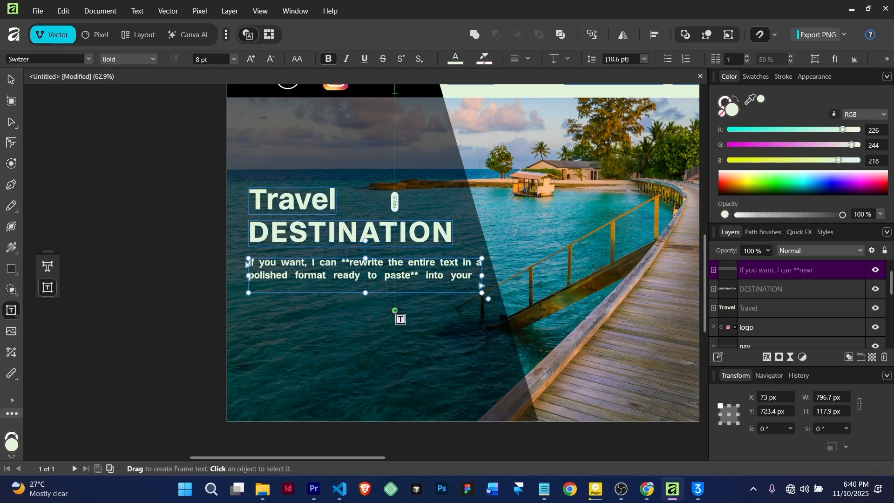
pyautogui.scroll(-5, 391, 310)
pyautogui.scroll(3, 391, 310)
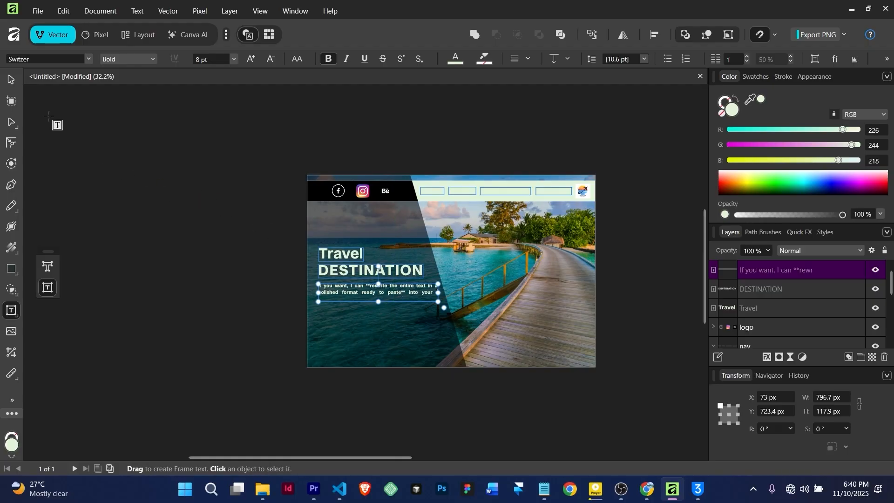
pyautogui.click(10, 78)
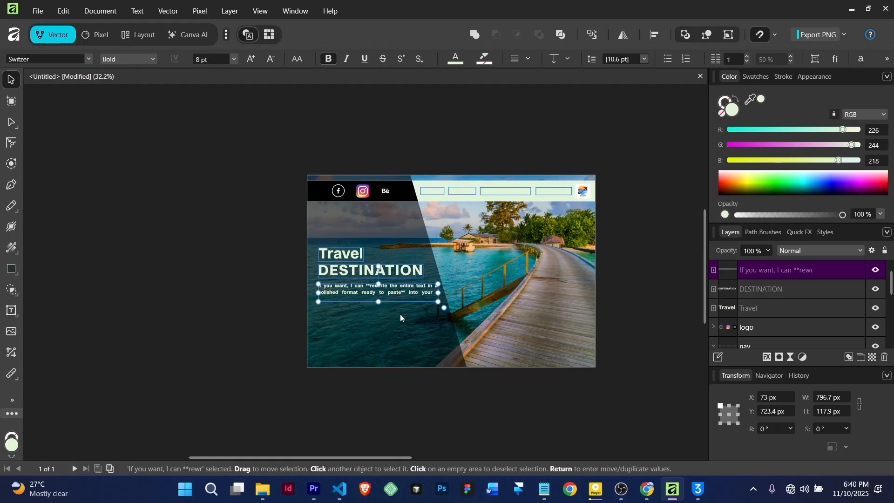
pyautogui.click(233, 265)
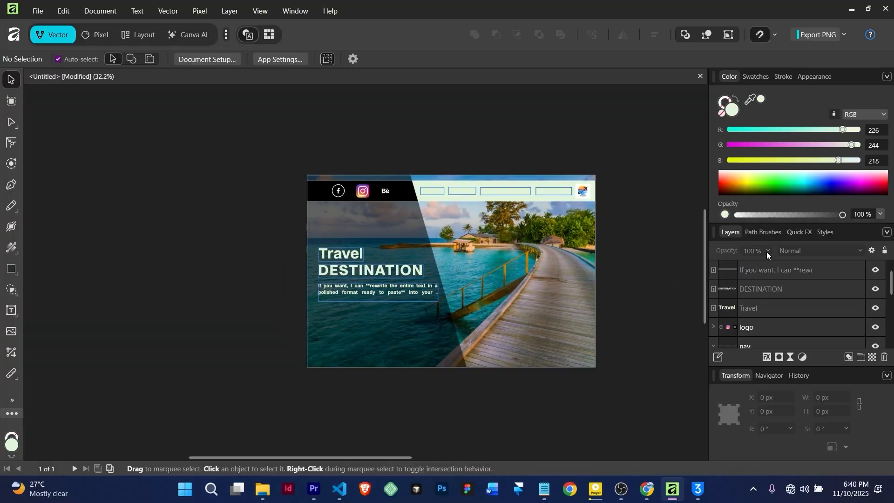
pyautogui.scroll(3, 394, 299)
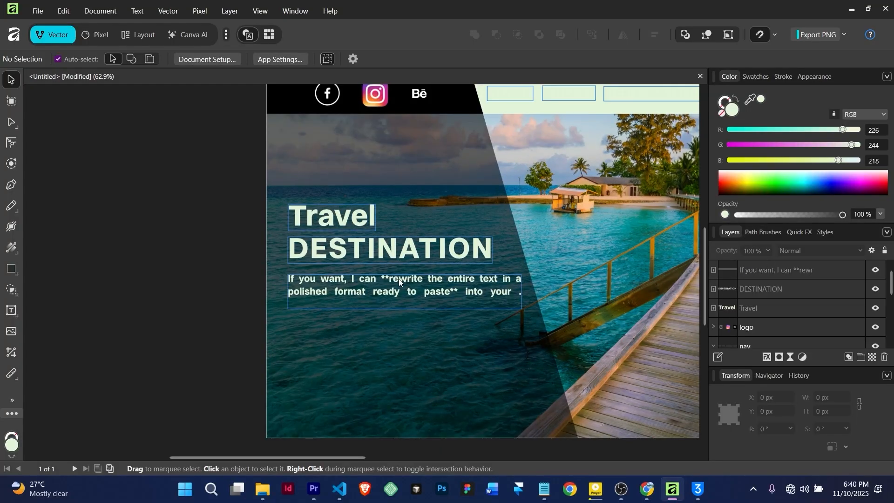
pyautogui.moveTo(384, 280); pyautogui.dragTo(381, 282)
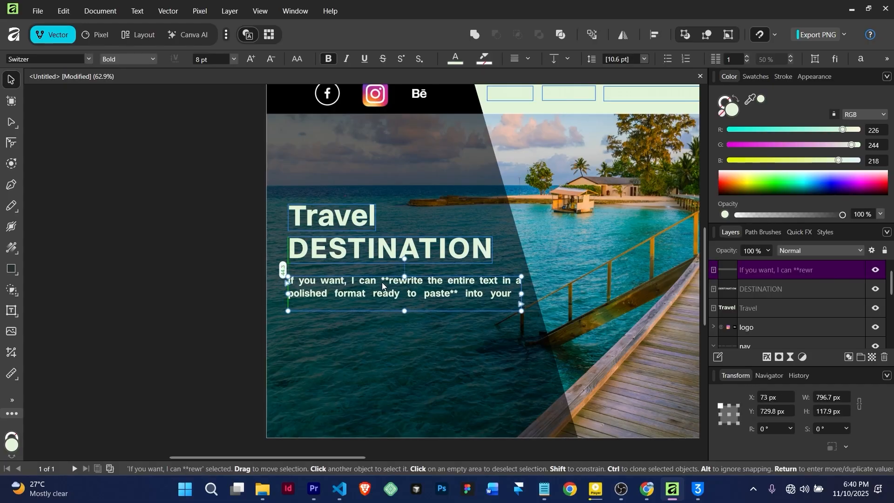
# Remove the two asterisks before "rewrite" and set the whole paragraph to Align Left.
pyautogui.press('t')
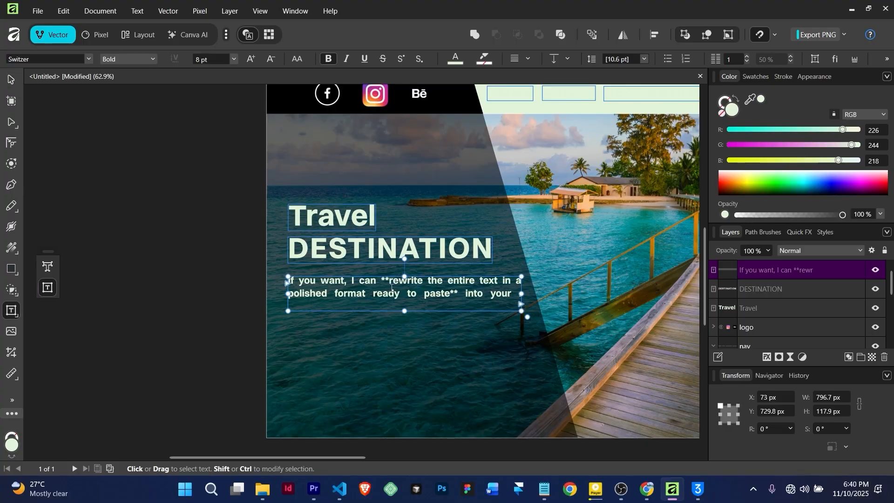
pyautogui.click(389, 281)
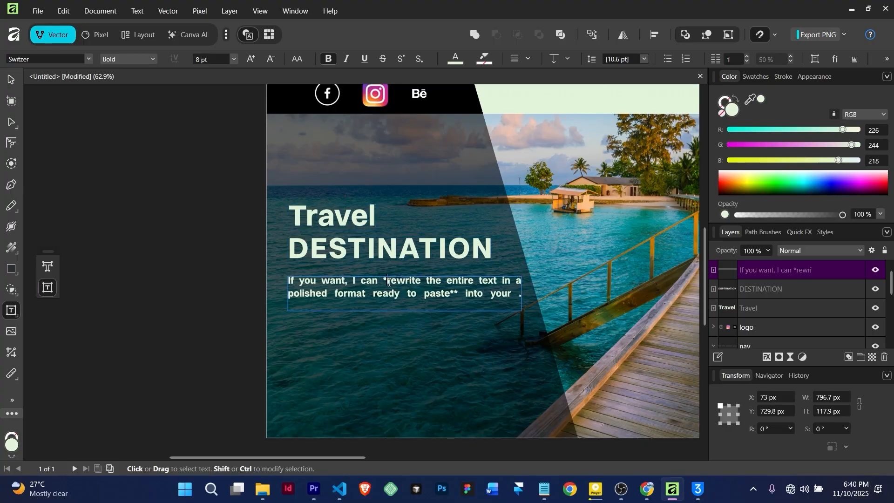
pyautogui.press('BackSpace')
pyautogui.press('BackSpace')
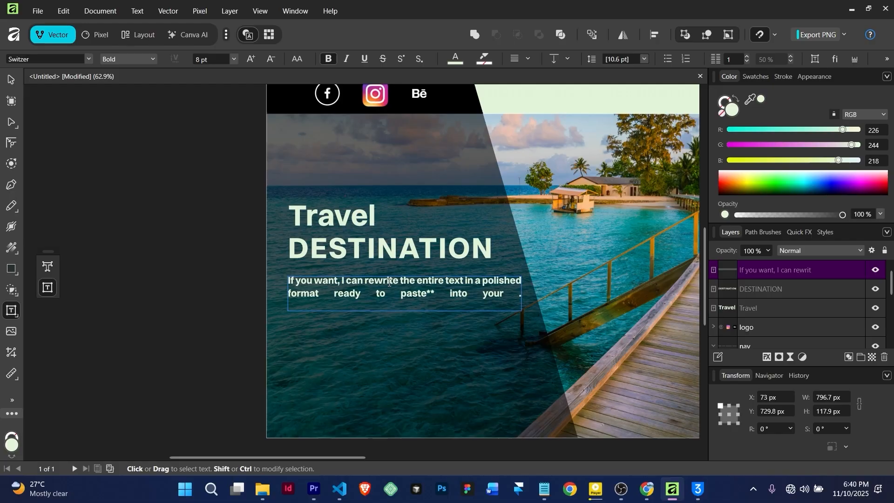
pyautogui.hotkey('ctrl', 'a')
pyautogui.click(527, 60)
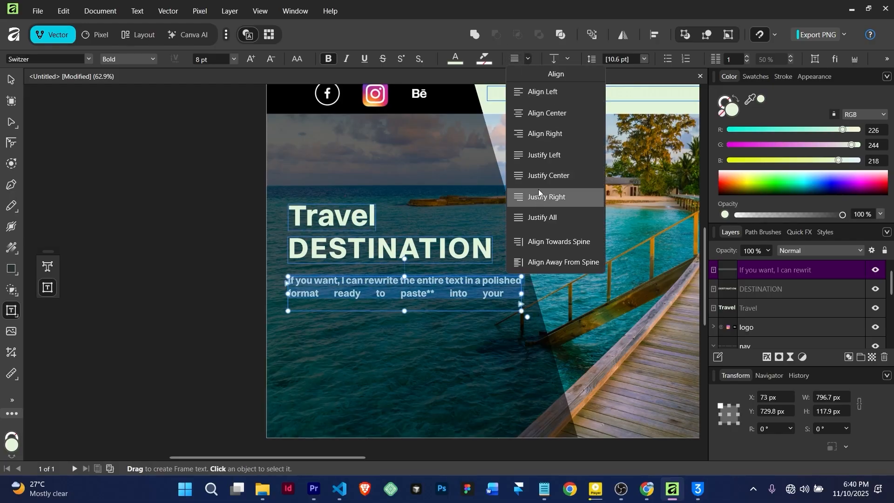
pyautogui.click(542, 92)
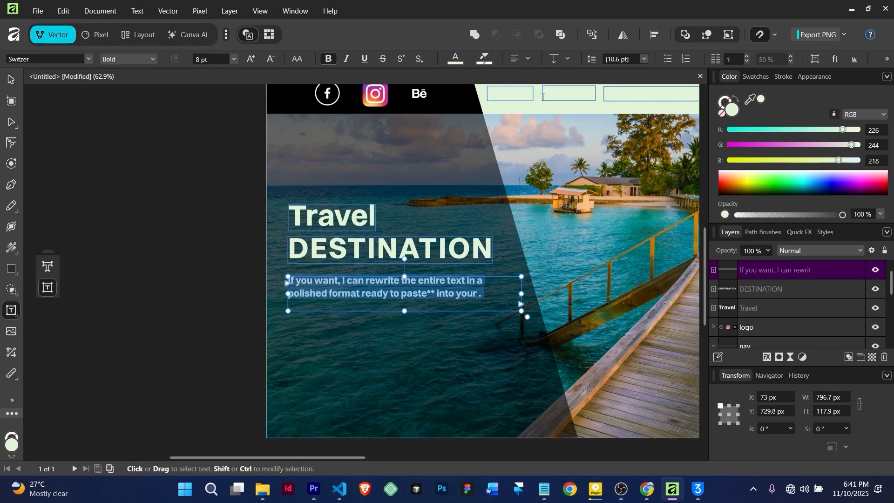
# Set the DESTINATION and Travel heading texts to Align Left.
pyautogui.doubleClick(435, 253)
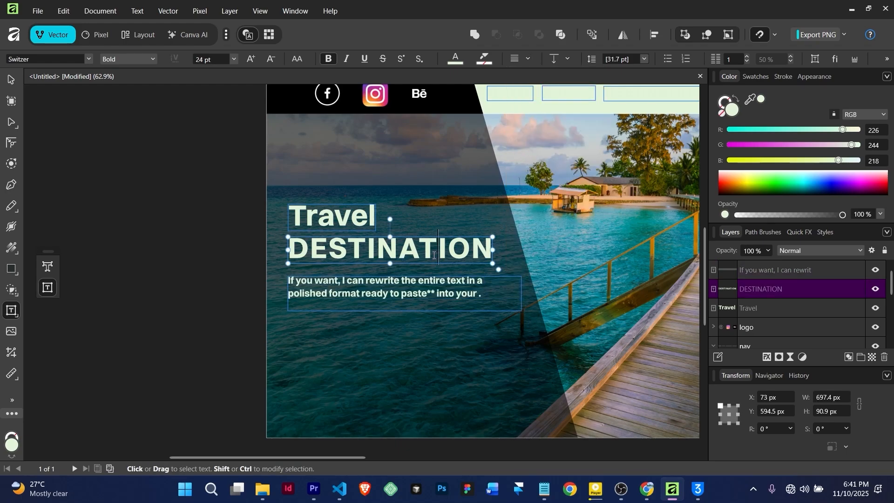
pyautogui.click(529, 57)
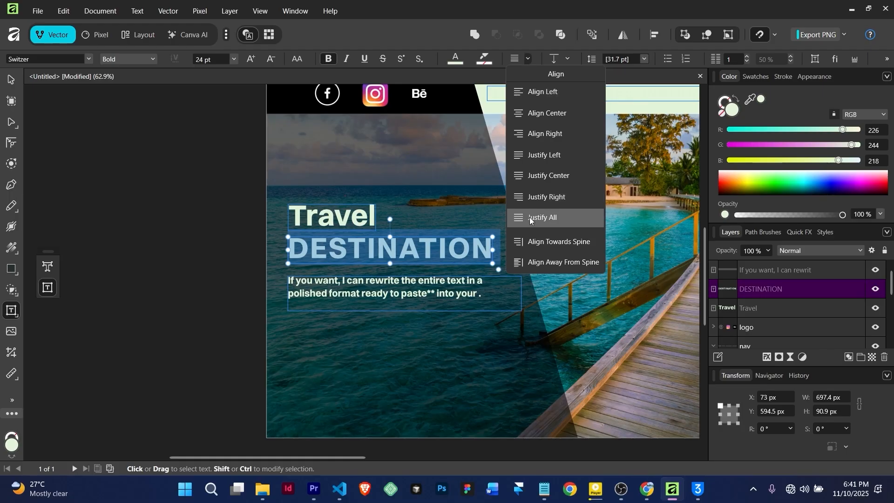
pyautogui.click(540, 96)
pyautogui.doubleClick(333, 219)
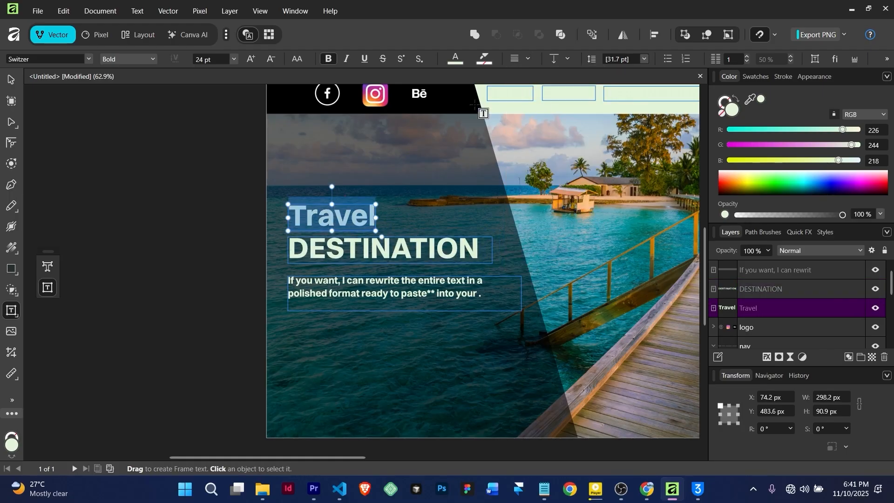
pyautogui.click(529, 57)
pyautogui.click(523, 89)
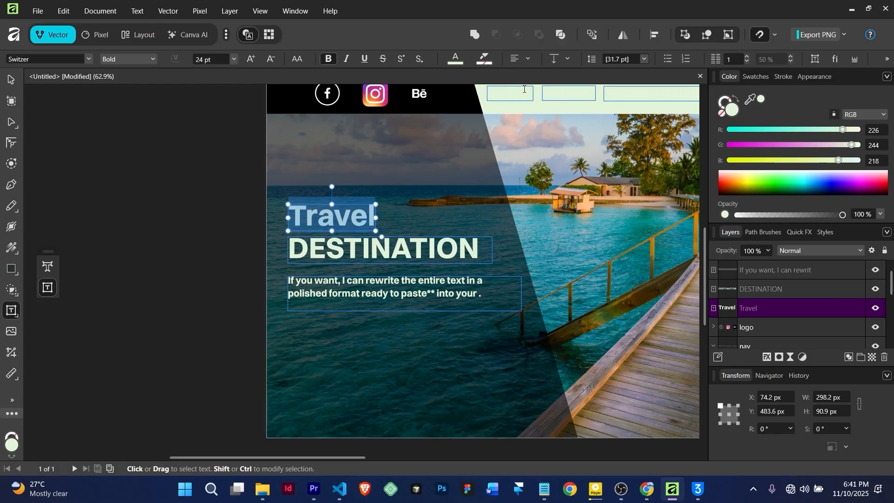
# Widen the Travel text frame to about 325 px and reduce the paragraph's frame to about 717 by 107 px.
pyautogui.moveTo(385, 219); pyautogui.dragTo(392, 220)
pyautogui.click(379, 218)
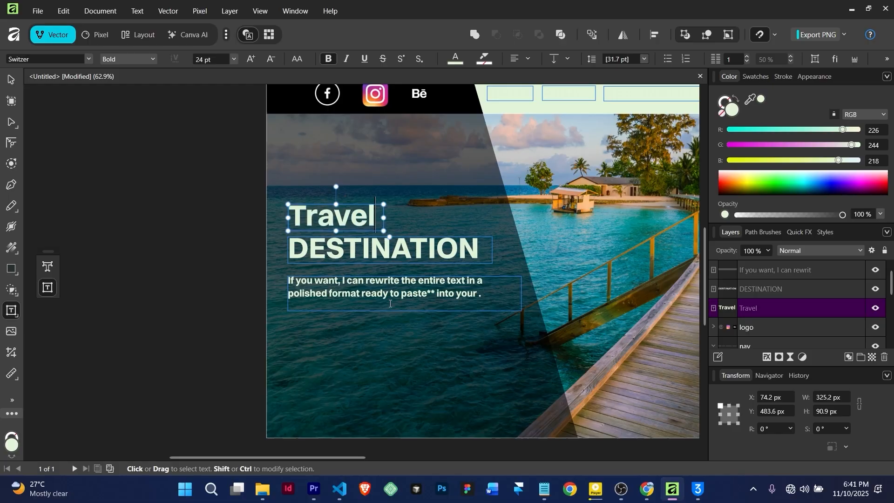
pyautogui.click(391, 303)
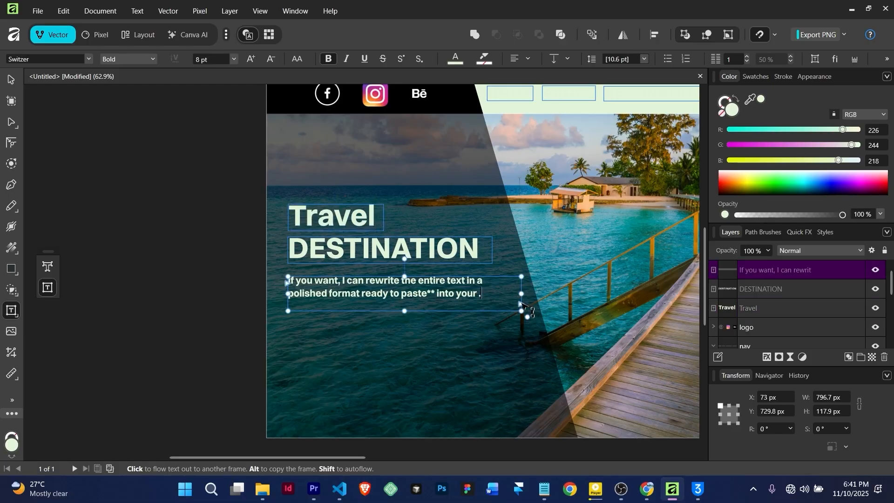
pyautogui.moveTo(522, 310); pyautogui.dragTo(497, 306)
pyautogui.click(12, 80)
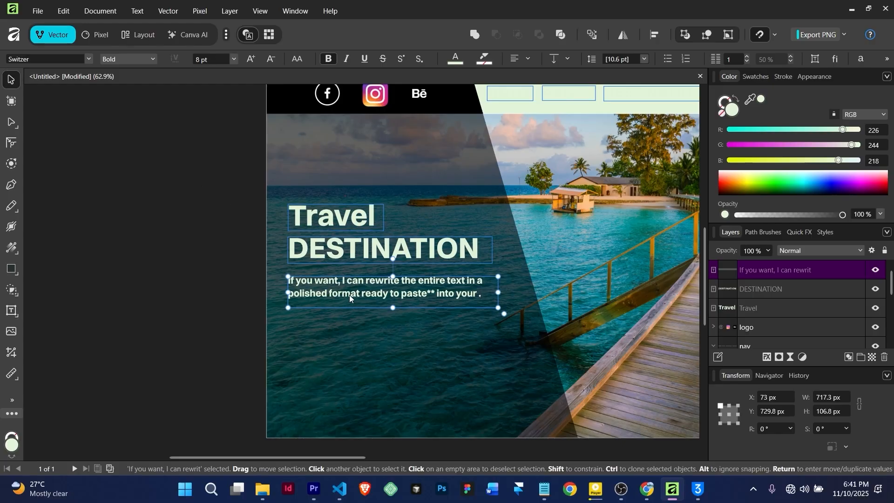
# Draw a rectangle about 313 by 75 px on the dark overlay below the body paragraph.
pyautogui.click(359, 337)
pyautogui.scroll(-5, 359, 336)
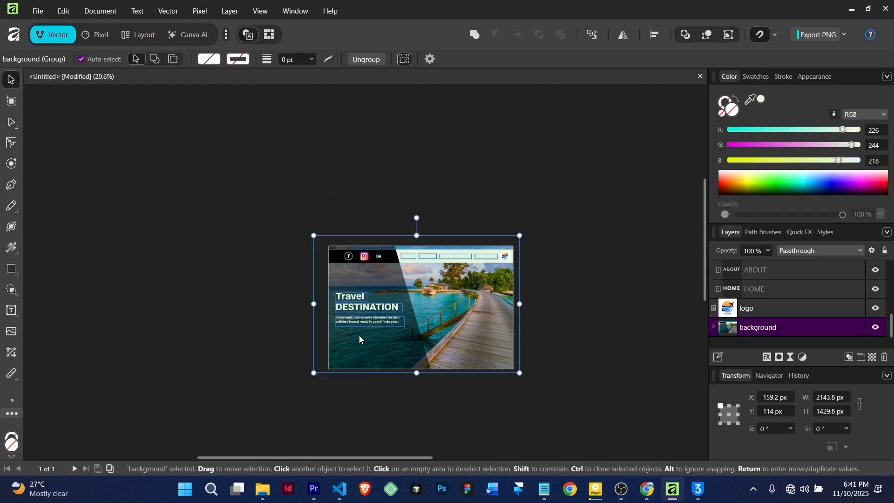
pyautogui.scroll(3, 359, 335)
pyautogui.scroll(2, 381, 369)
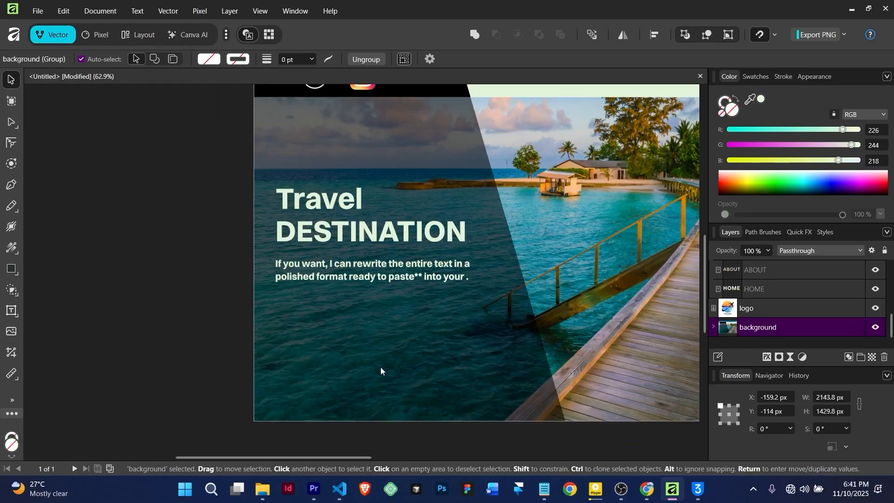
pyautogui.rightClick(11, 270)
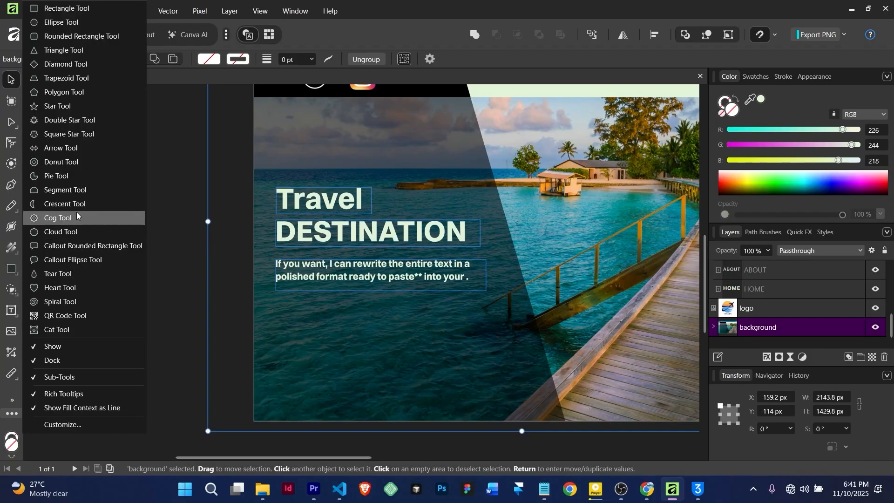
pyautogui.click(57, 9)
pyautogui.scroll(2, 405, 352)
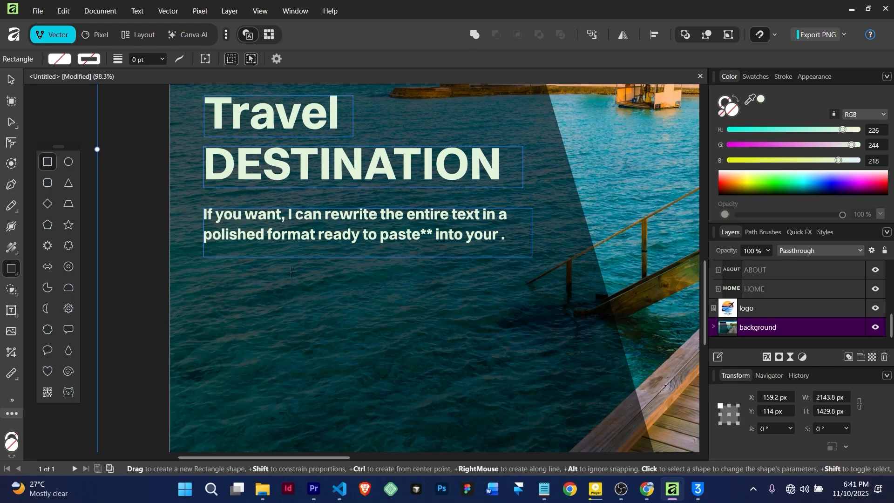
pyautogui.moveTo(245, 294); pyautogui.dragTo(388, 329)
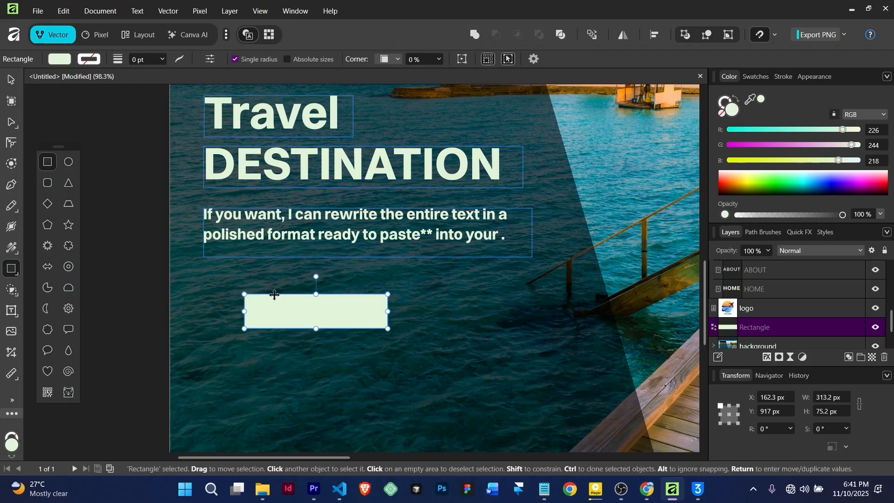
# Turn off the single radius option for the new rectangle's corners.
pyautogui.scroll(8, 276, 298)
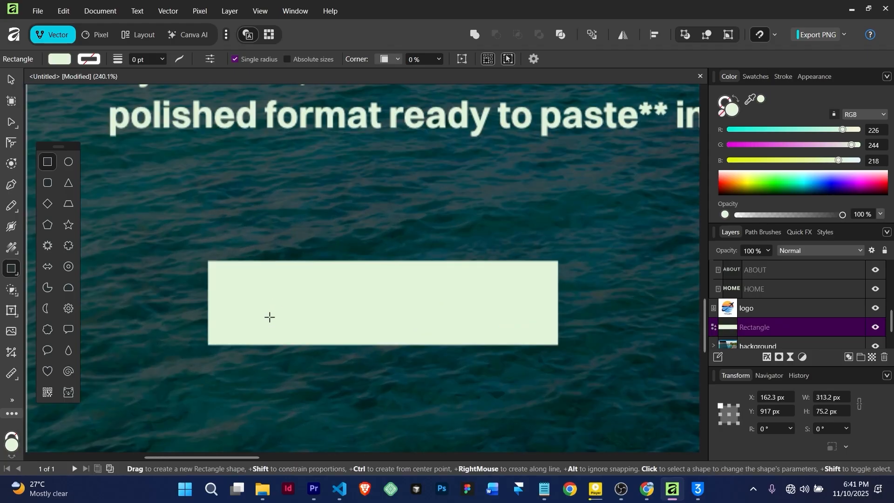
pyautogui.scroll(-5, 260, 290)
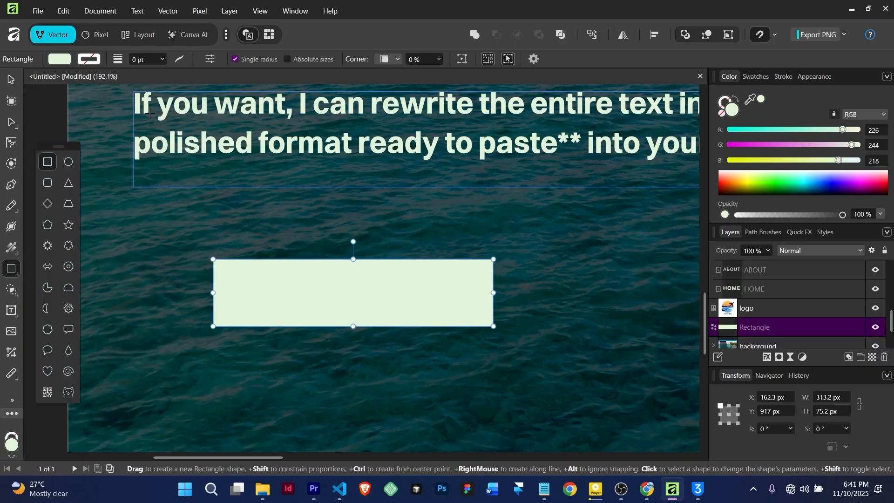
pyautogui.click(165, 59)
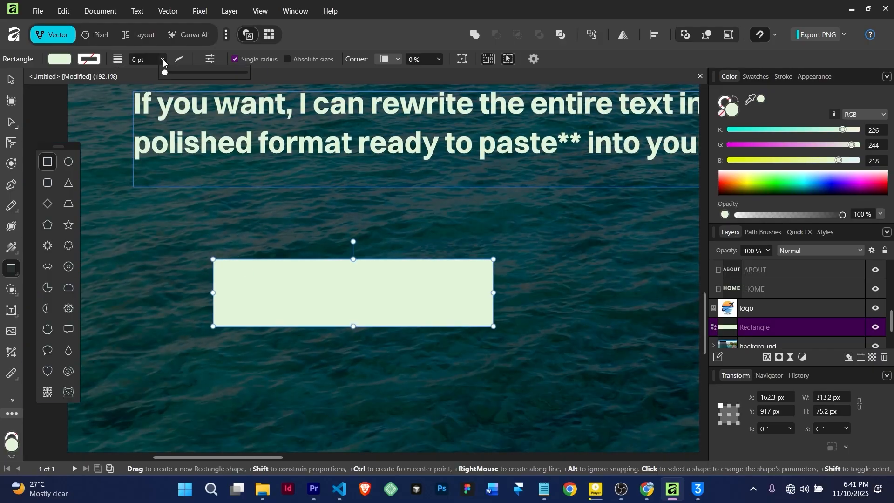
pyautogui.click(95, 63)
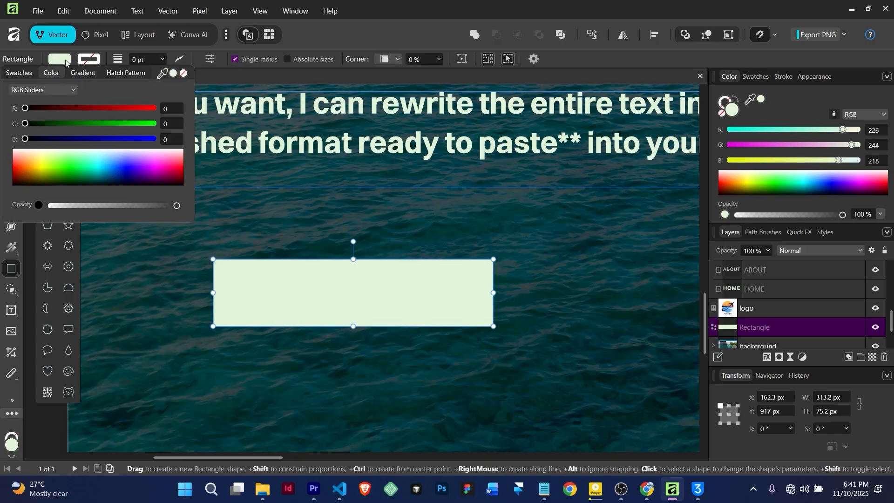
pyautogui.click(264, 60)
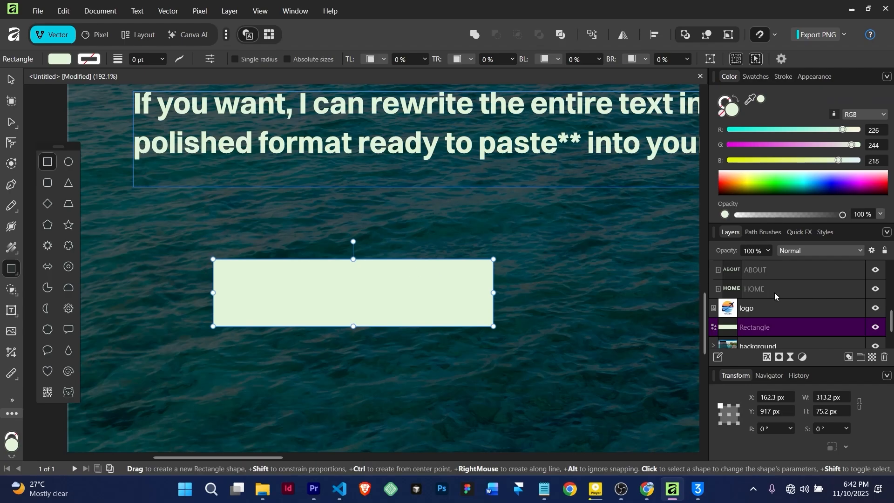
# Move the rectangle to about X 86, Y 936 px, roughly in line with the left edge of the paragraph.
pyautogui.scroll(-1, 796, 300)
pyautogui.scroll(5, 796, 300)
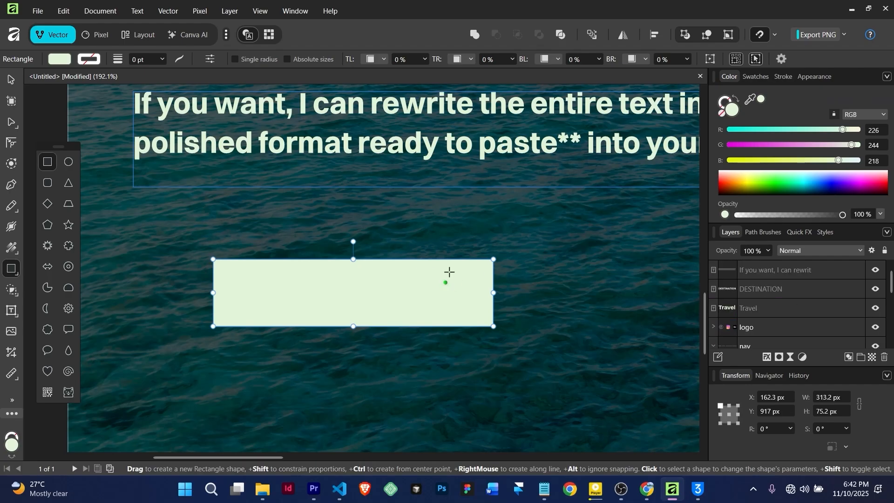
pyautogui.scroll(-6, 429, 276)
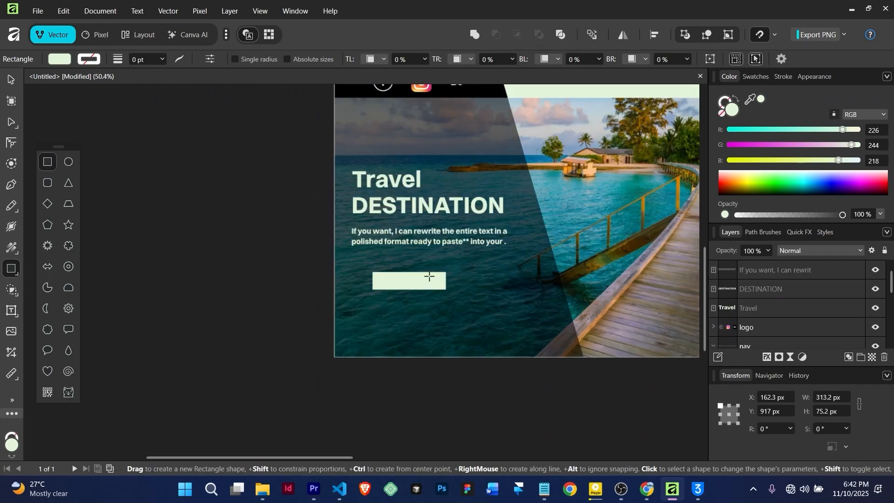
pyautogui.scroll(-3, 429, 276)
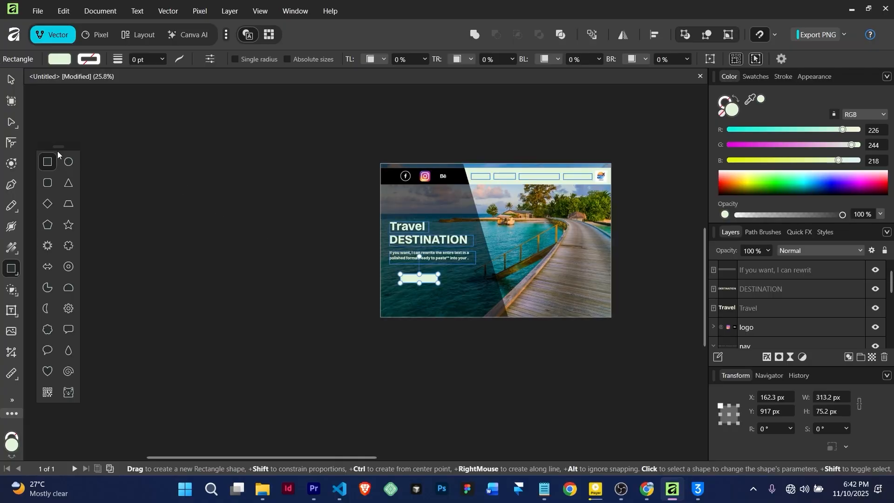
pyautogui.click(12, 82)
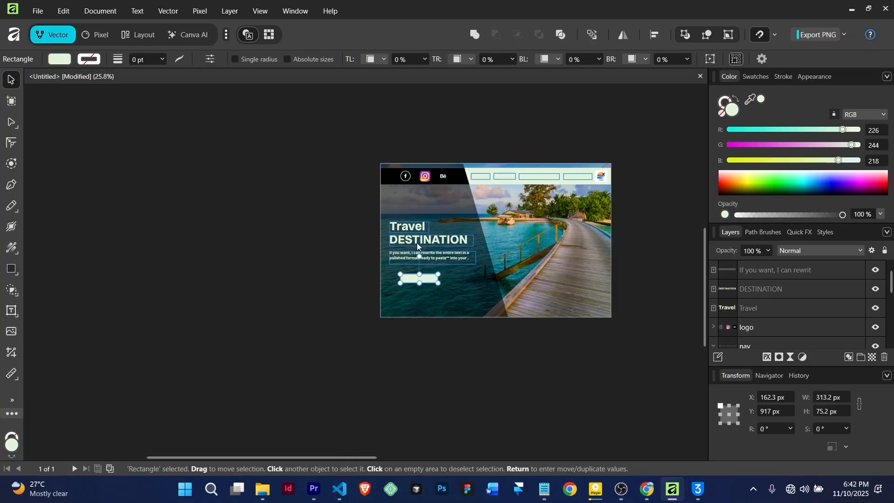
pyautogui.scroll(2, 438, 275)
pyautogui.scroll(3, 438, 273)
pyautogui.moveTo(396, 279); pyautogui.dragTo(367, 286)
pyautogui.scroll(-5, 371, 263)
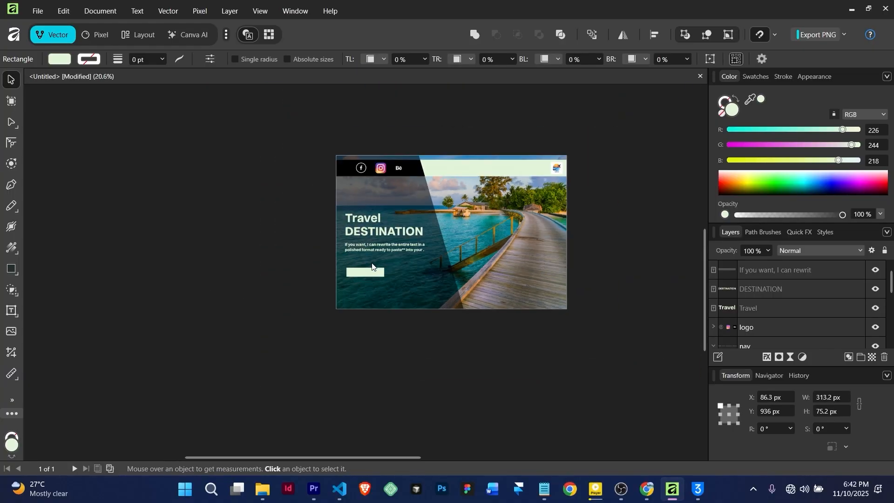
pyautogui.scroll(2, 372, 263)
pyautogui.scroll(2, 372, 266)
# Recolour the DESTINATION heading with the brownish grey (RGB 164, 140, 132) sampled from the wooden walkway in the photo.
pyautogui.click(396, 215)
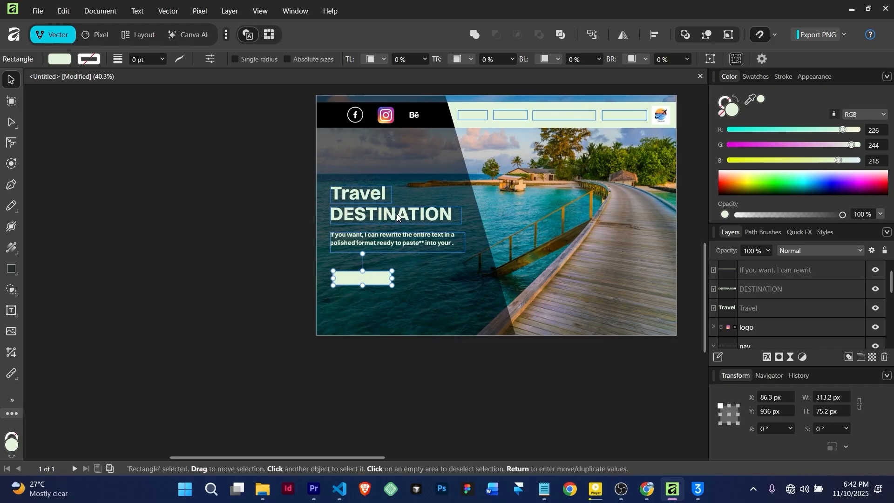
pyautogui.press('t')
pyautogui.doubleClick(397, 214)
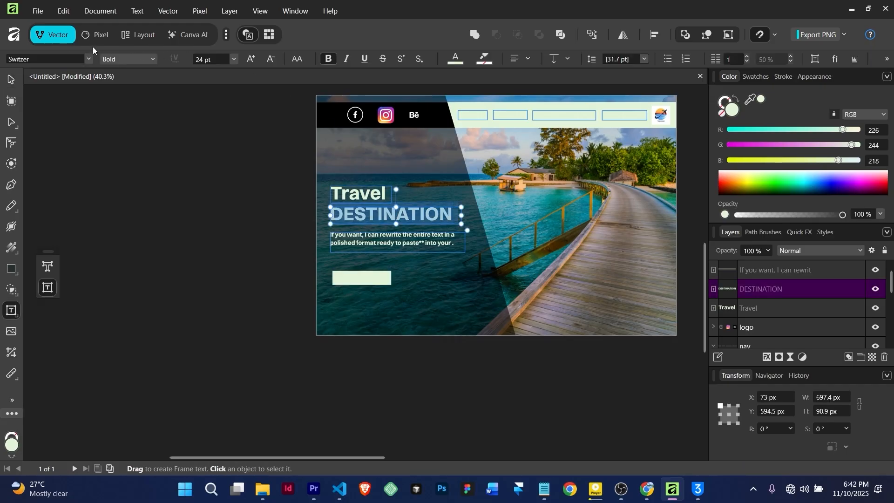
pyautogui.click(458, 64)
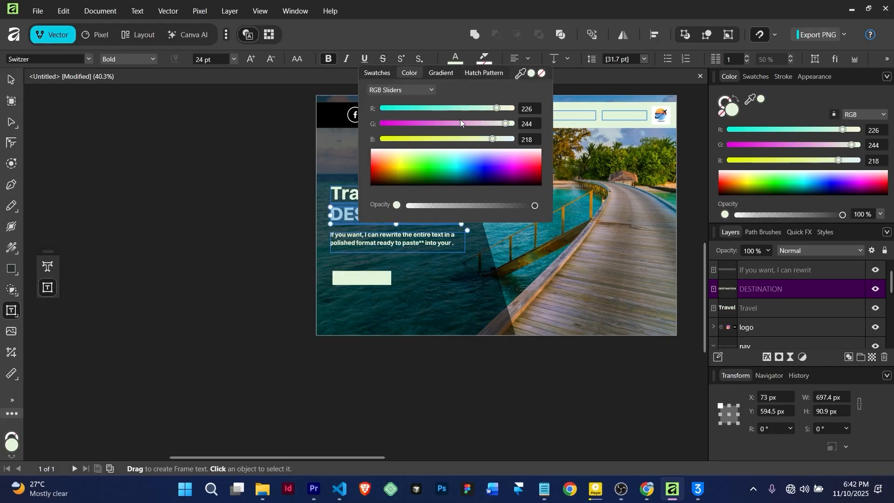
pyautogui.moveTo(523, 76); pyautogui.dragTo(596, 228)
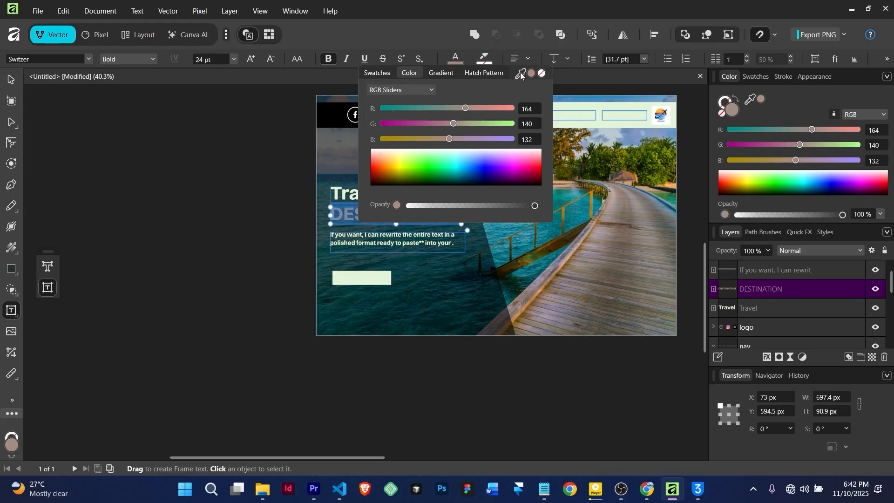
pyautogui.press('v')
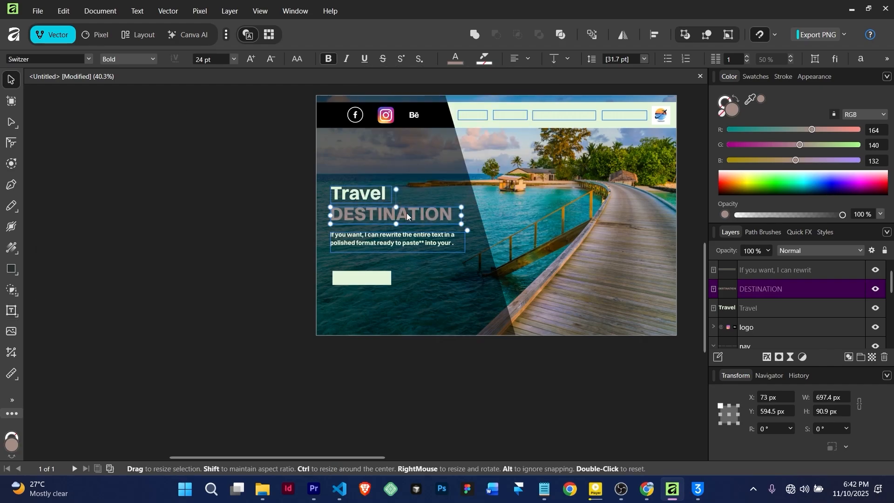
pyautogui.click(199, 274)
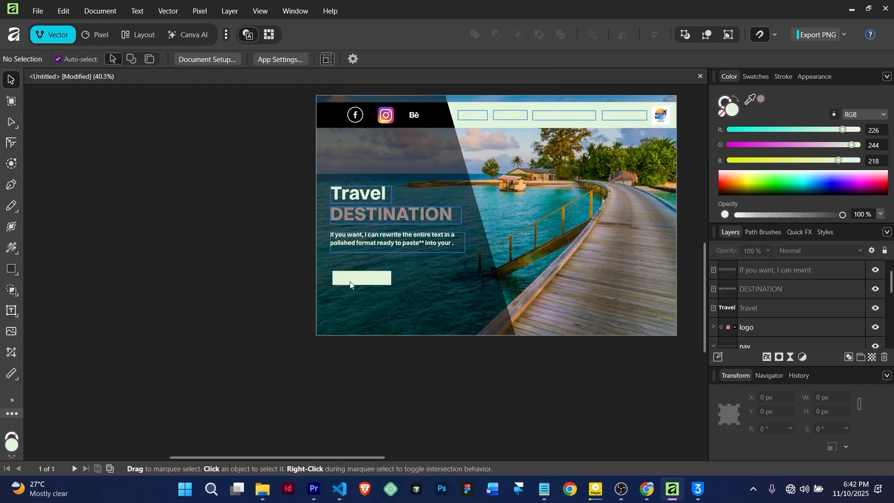
# Raise the red value of the DESTINATION heading's colour to 255, keeping the background group in place.
pyautogui.doubleClick(412, 211)
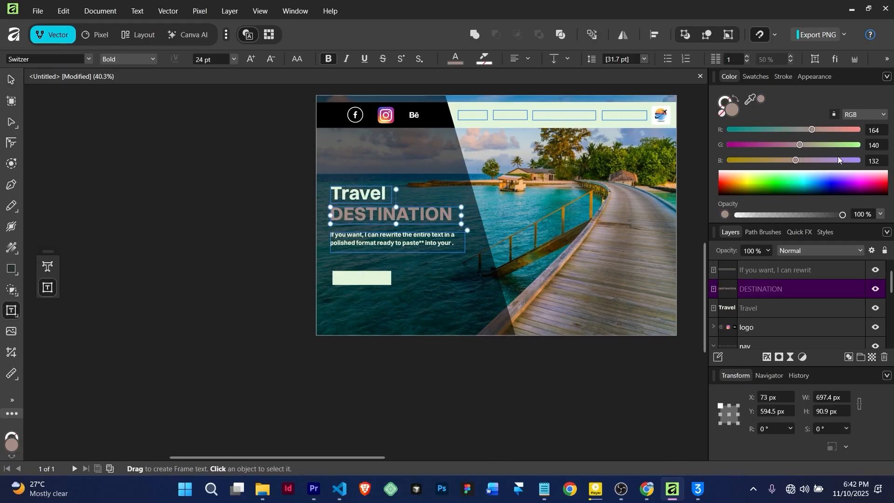
pyautogui.moveTo(816, 130); pyautogui.dragTo(854, 137)
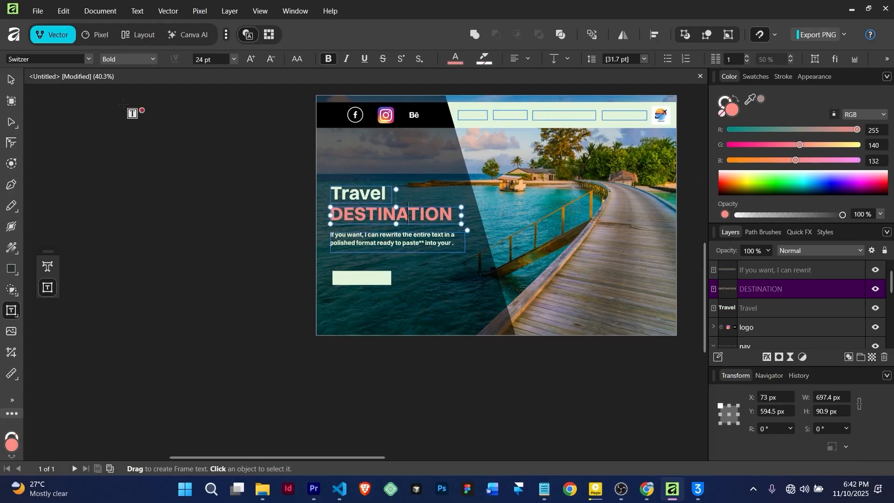
pyautogui.click(13, 80)
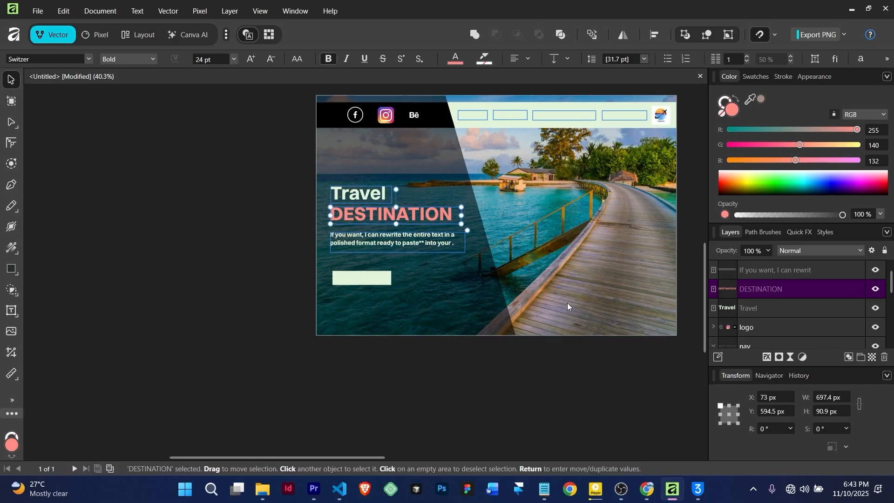
pyautogui.moveTo(633, 211); pyautogui.dragTo(594, 275)
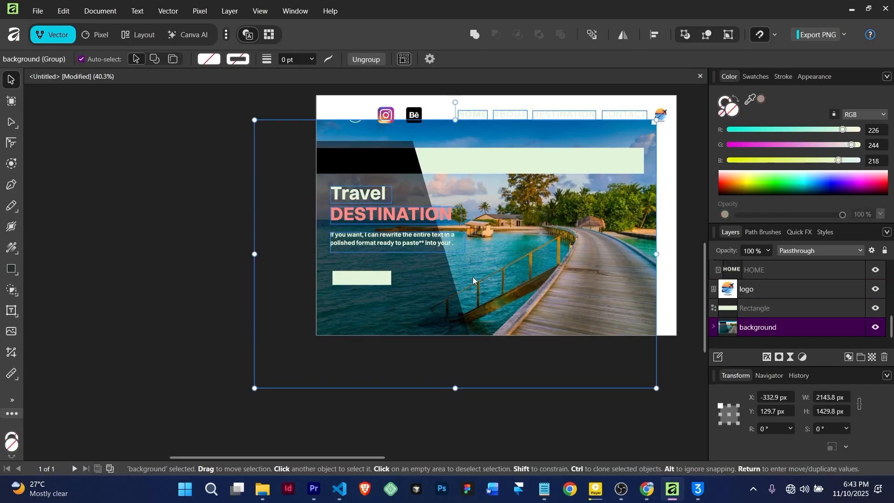
pyautogui.hotkey('ctrl', 'z')
# Fill the rectangle below the paragraph with the salmon colour (RGB 255, 139, 132) sampled from the DESTINATION heading.
pyautogui.scroll(3, 409, 223)
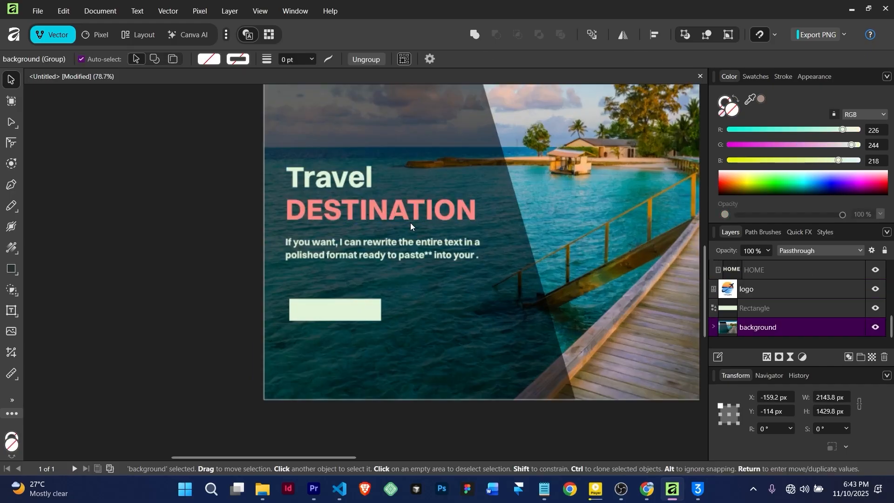
pyautogui.click(324, 329)
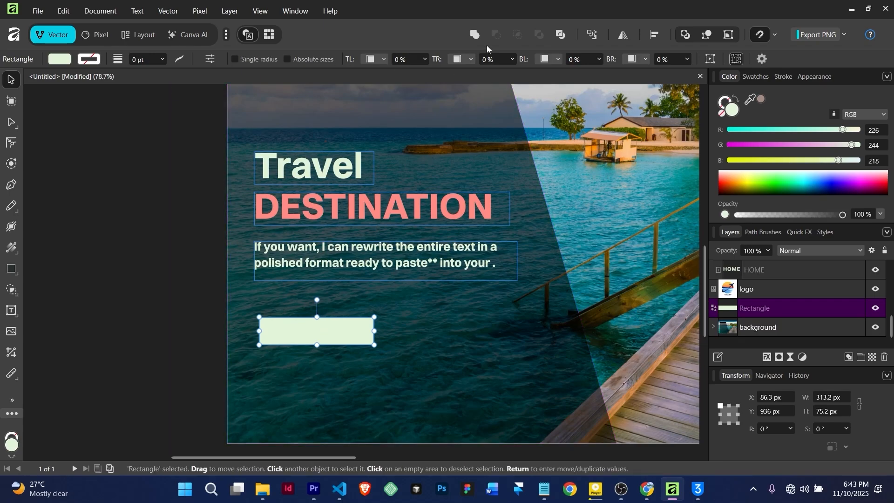
pyautogui.click(63, 62)
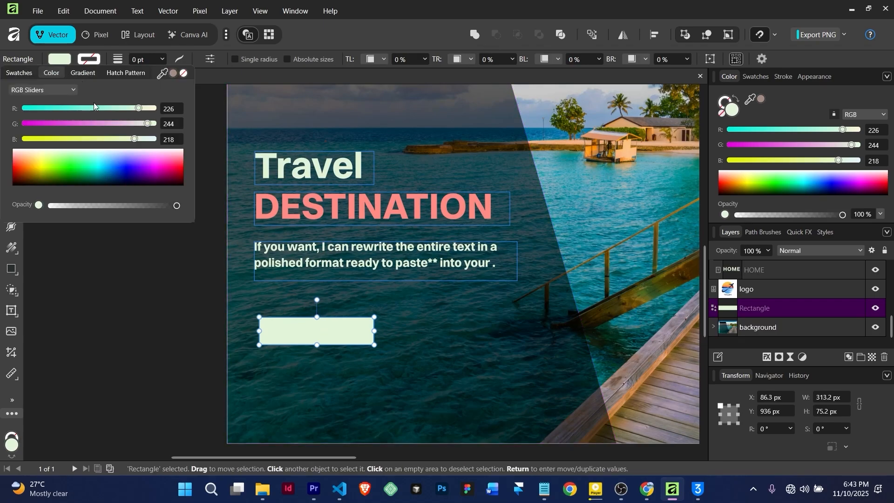
pyautogui.moveTo(163, 74); pyautogui.dragTo(362, 203)
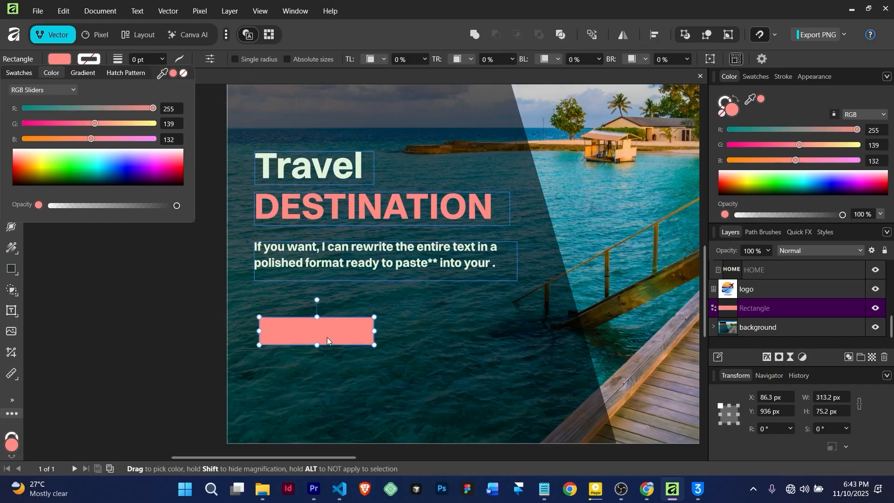
# Open the rectangle's layer effects and add an Outer Shadow.
pyautogui.click(803, 358)
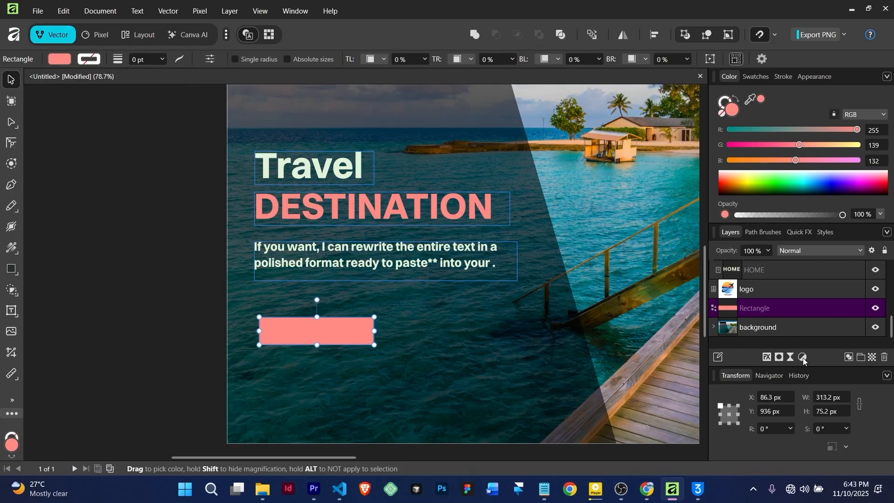
pyautogui.click(768, 358)
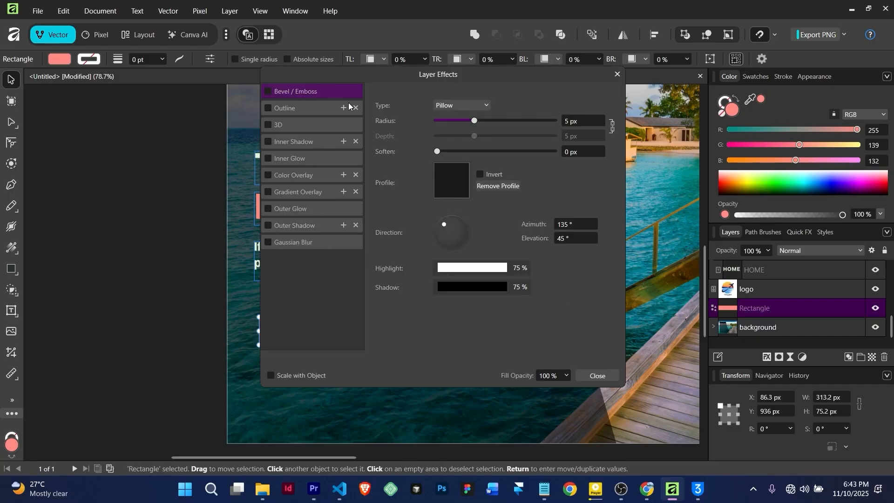
pyautogui.moveTo(368, 76); pyautogui.dragTo(547, 74)
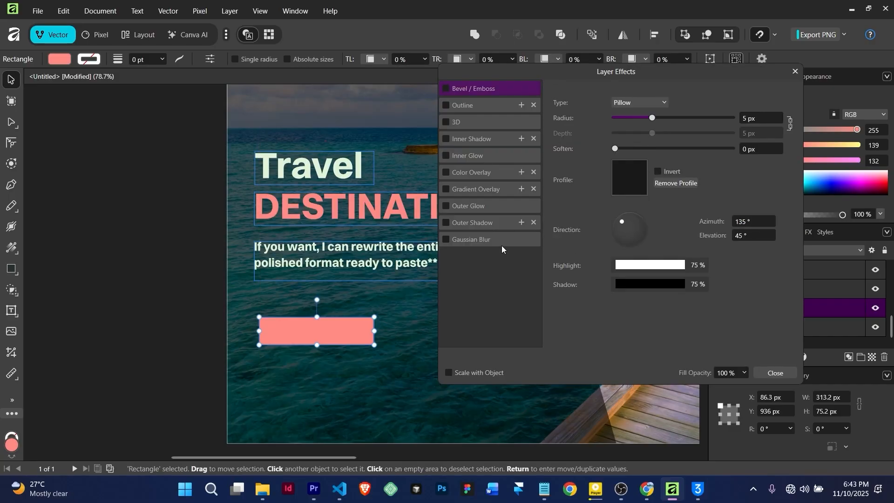
pyautogui.click(457, 224)
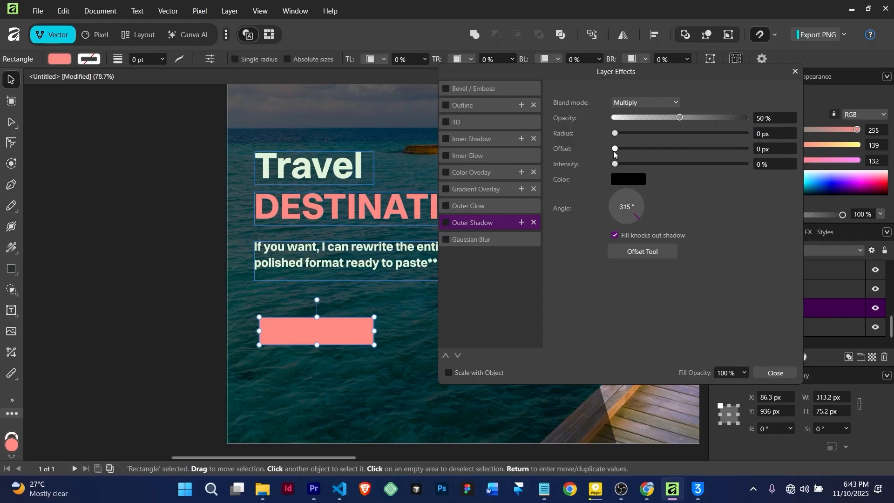
pyautogui.moveTo(614, 165); pyautogui.dragTo(627, 135)
# Enable an Inner Glow on the salmon rectangle with the Screen blend mode.
pyautogui.click(455, 156)
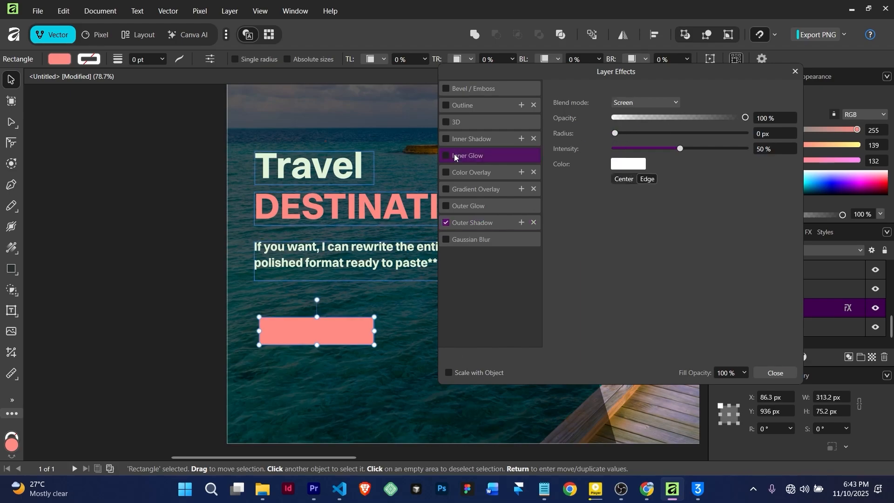
pyautogui.click(632, 165)
pyautogui.moveTo(578, 256); pyautogui.dragTo(568, 239)
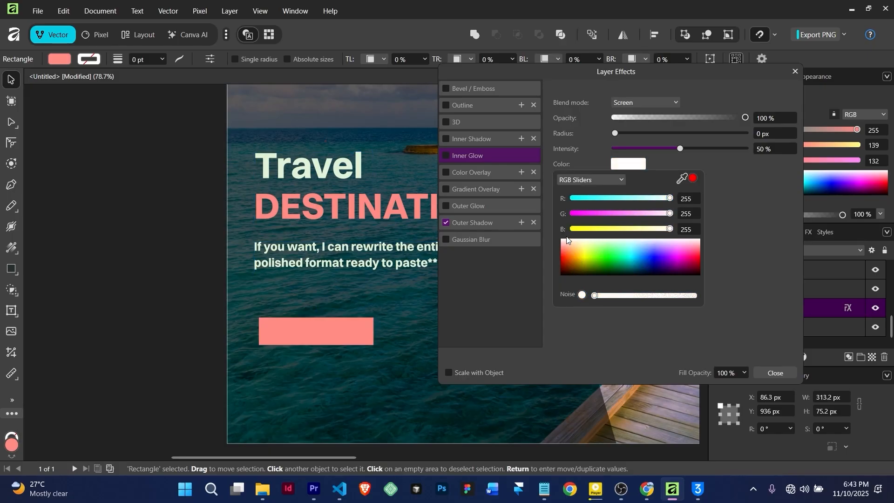
pyautogui.click(677, 148)
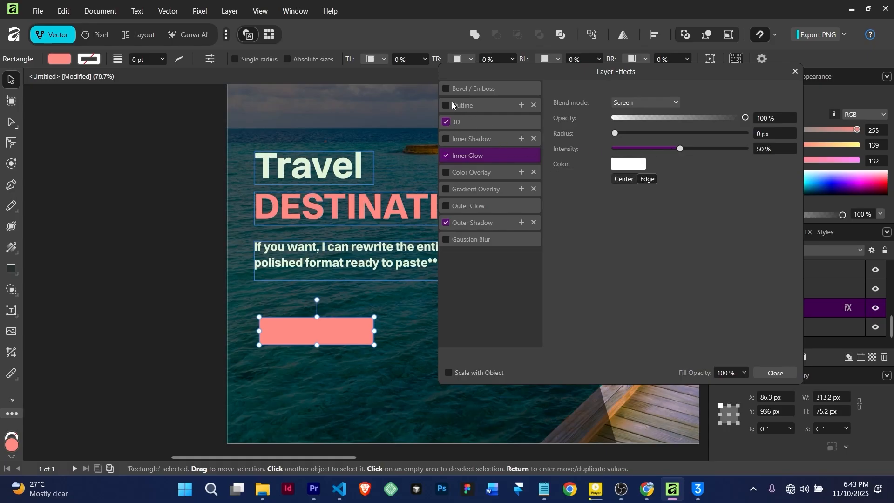
pyautogui.click(447, 88)
pyautogui.click(640, 101)
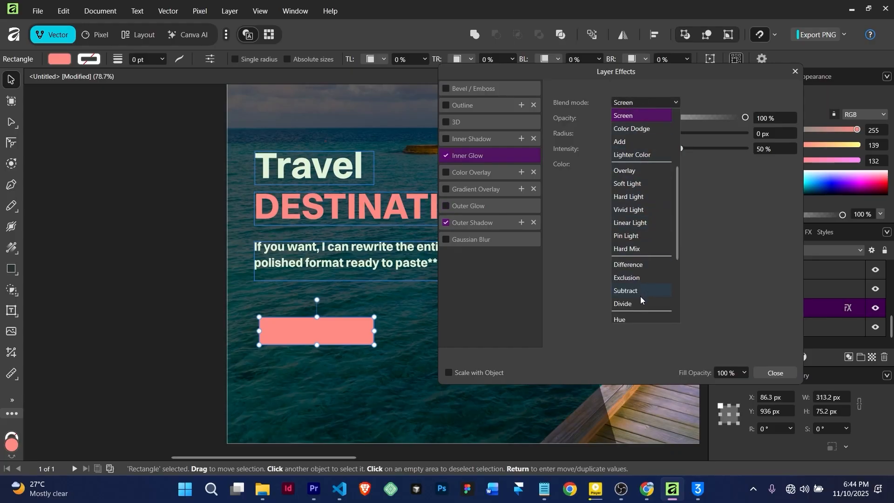
pyautogui.click(752, 251)
# Set the rectangle's outer shadow to 44% opacity and 15% intensity, and close the layer effects.
pyautogui.click(482, 224)
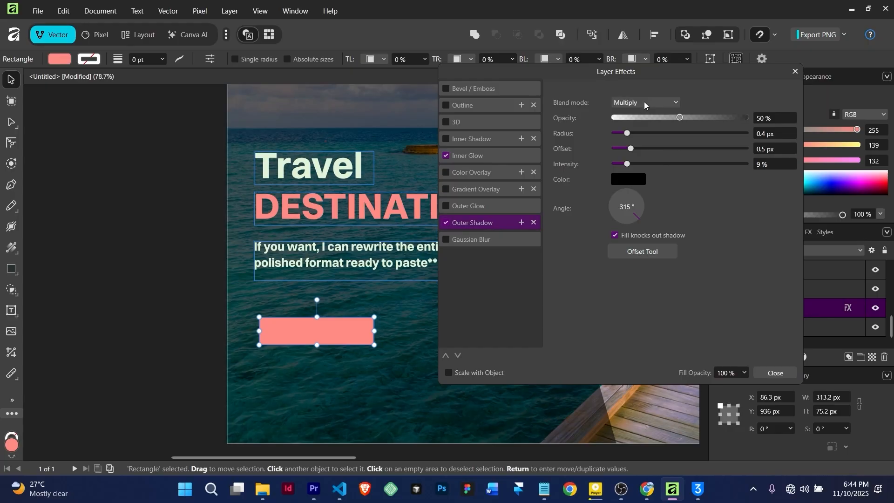
pyautogui.click(648, 97)
pyautogui.click(650, 96)
pyautogui.moveTo(681, 117)
pyautogui.mouseDown()
pyautogui.moveTo(723, 117)
pyautogui.moveTo(674, 120)
pyautogui.mouseUp()
pyautogui.moveTo(626, 162)
pyautogui.mouseDown()
pyautogui.moveTo(652, 163)
pyautogui.moveTo(638, 163)
pyautogui.mouseUp()
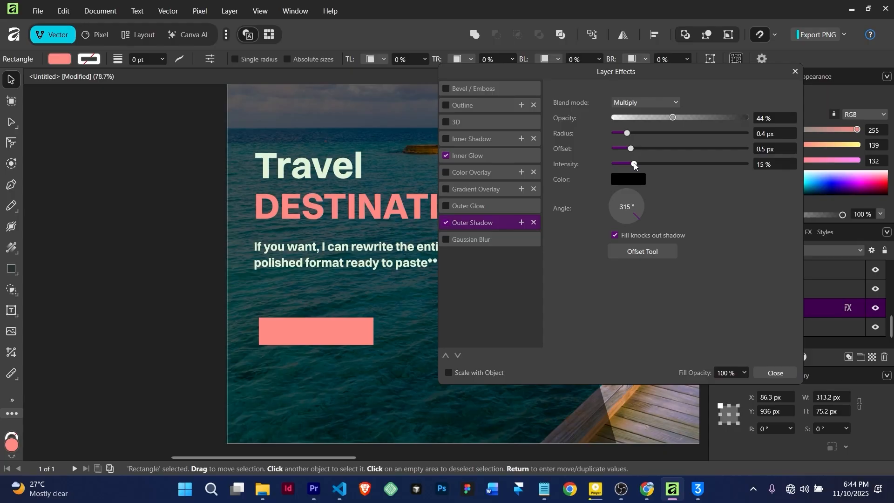
pyautogui.moveTo(633, 163); pyautogui.dragTo(633, 163)
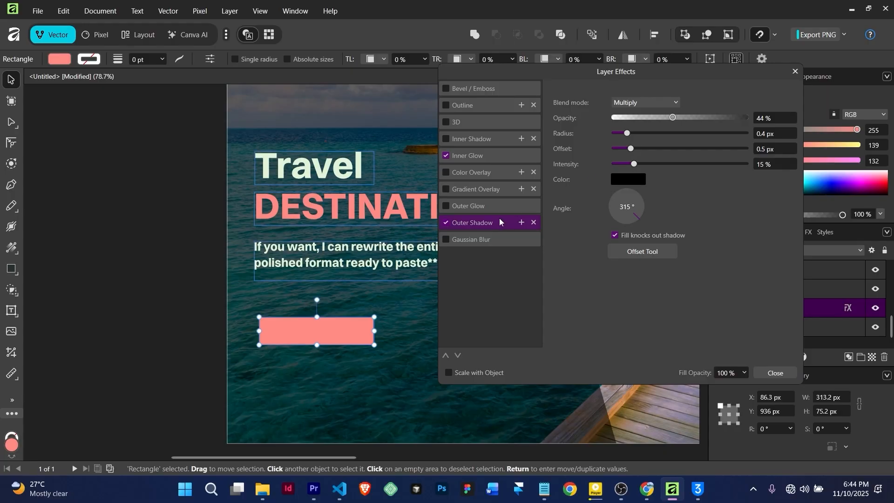
pyautogui.scroll(2, 346, 348)
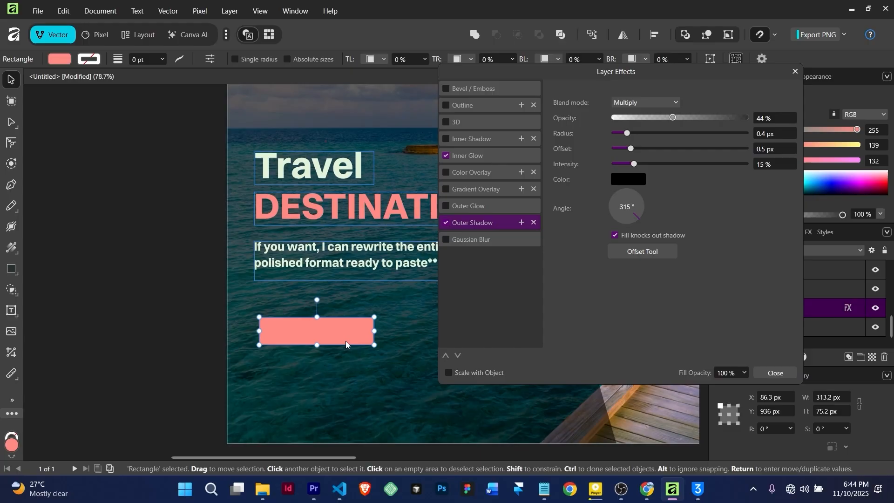
pyautogui.scroll(-5, 342, 360)
pyautogui.scroll(8, 342, 359)
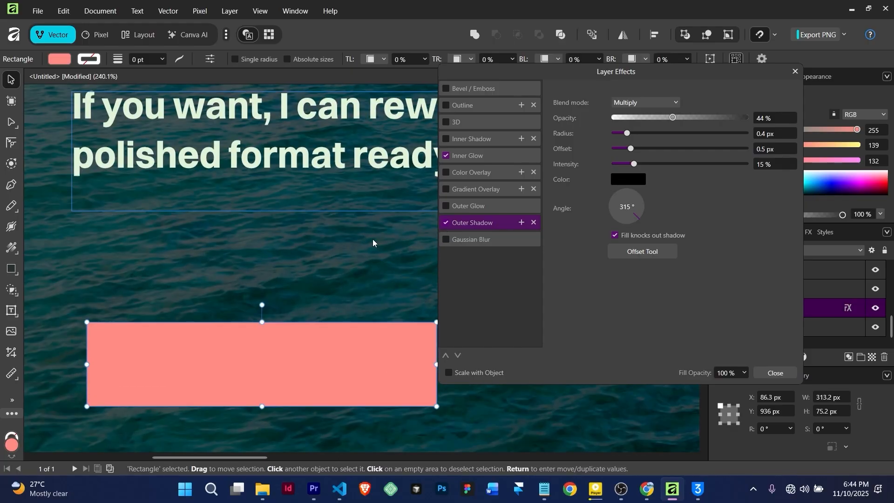
pyautogui.scroll(-7, 344, 247)
pyautogui.scroll(-8, 326, 252)
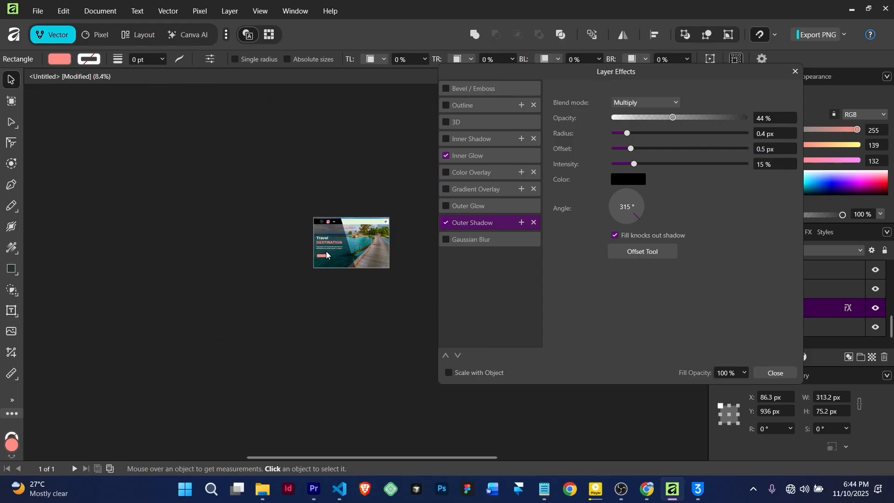
pyautogui.scroll(2, 326, 251)
pyautogui.scroll(3, 326, 250)
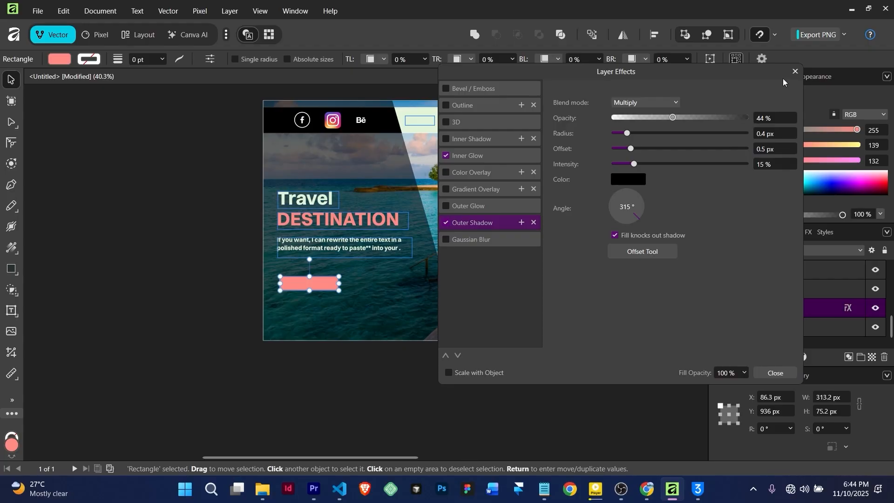
pyautogui.click(795, 71)
# Duplicate the Travel heading and place the copy over the salmon rectangle.
pyautogui.scroll(1, 273, 261)
pyautogui.click(313, 182)
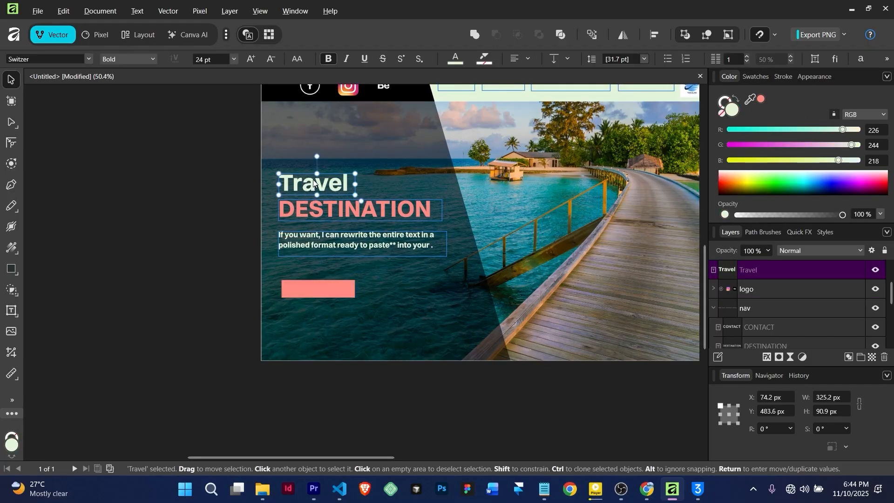
pyautogui.press('alt')
pyautogui.moveTo(318, 182); pyautogui.dragTo(319, 286)
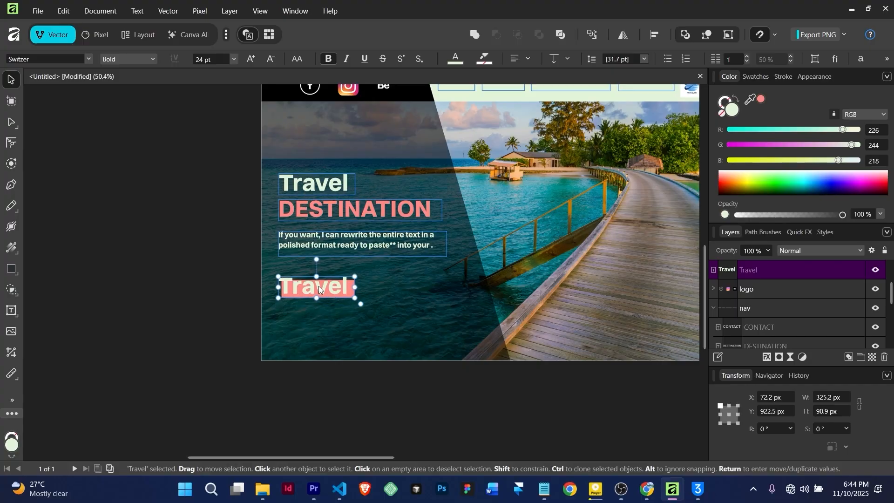
# Reduce the duplicated heading's font size to 15 pt and replace its text with BOOK NOW.
pyautogui.scroll(3, 319, 286)
pyautogui.doubleClick(348, 289)
pyautogui.doubleClick(348, 290)
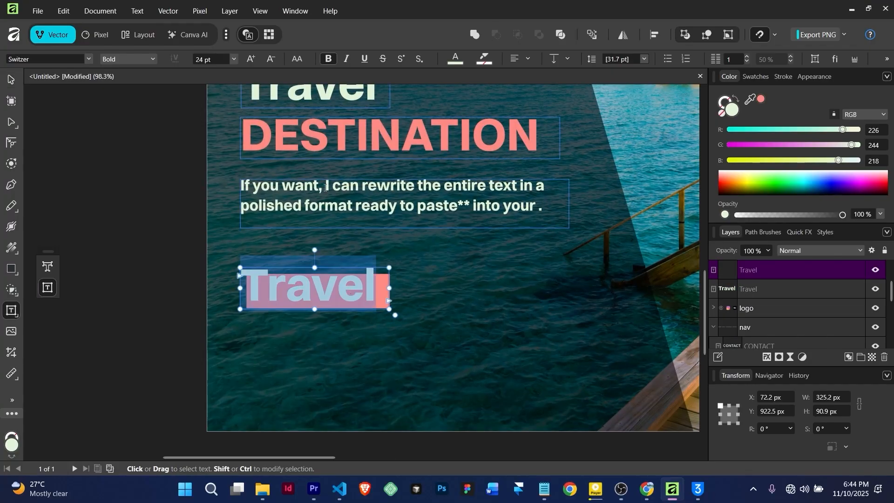
pyautogui.click(236, 58)
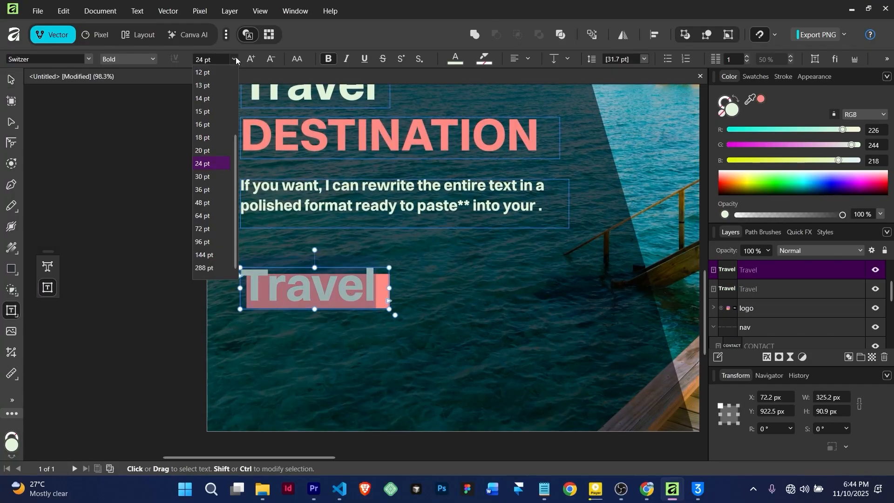
pyautogui.click(209, 111)
pyautogui.write('BOO')
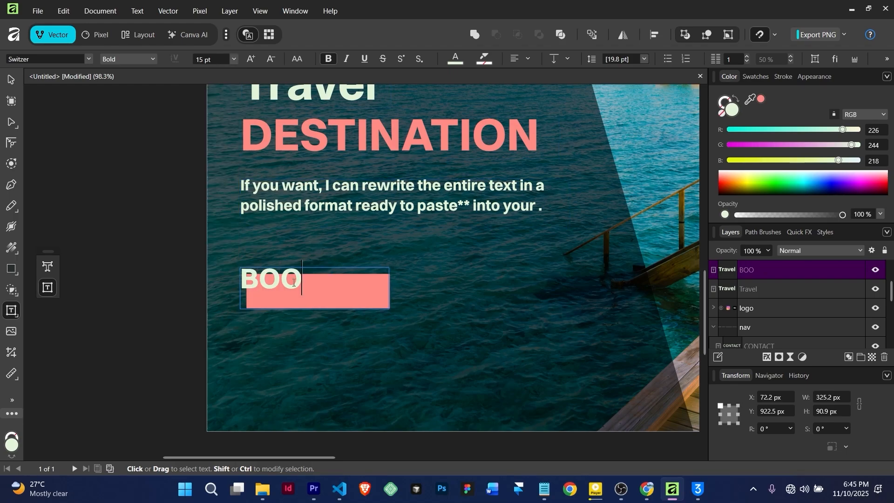
pyautogui.write('K NOW')
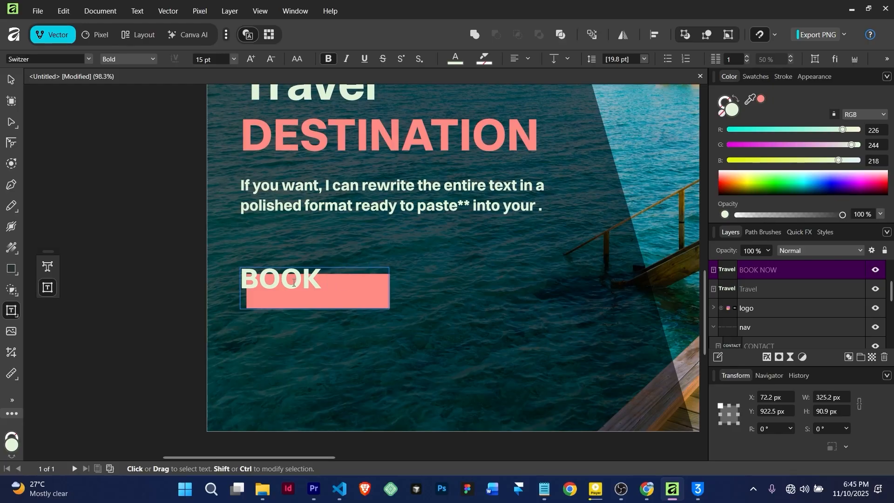
pyautogui.press('Escape')
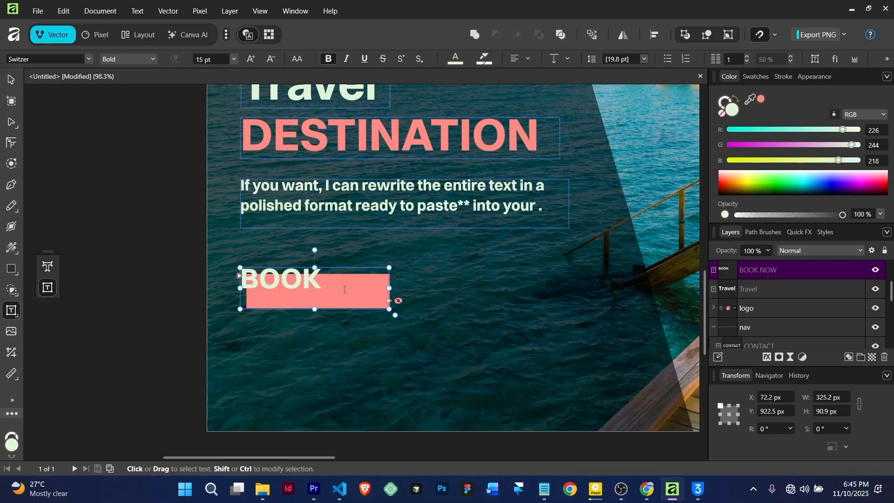
# Set the BOOK NOW text to 13 pt, shorten its frame to 51.2 px high and move it inside the salmon rectangle.
pyautogui.doubleClick(314, 286)
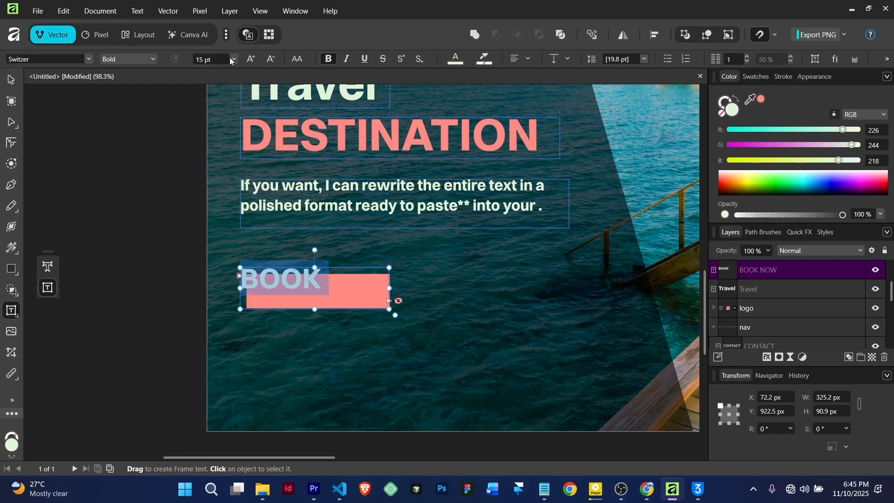
pyautogui.click(233, 60)
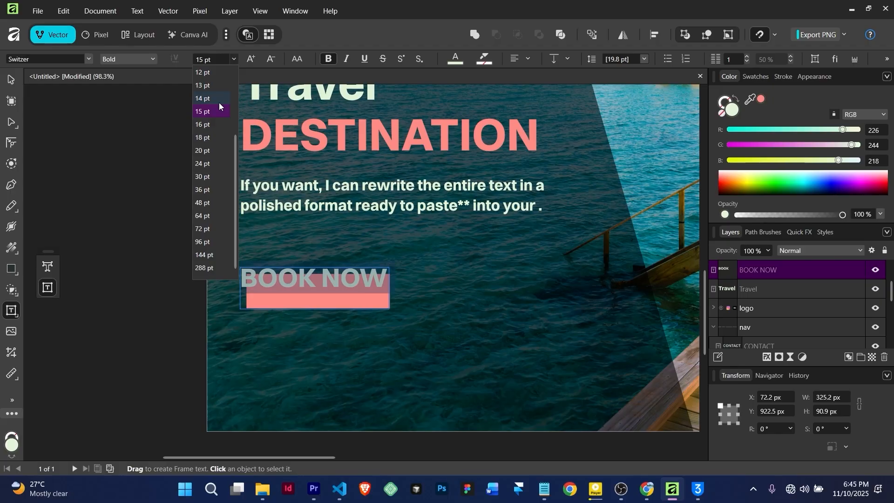
pyautogui.click(217, 85)
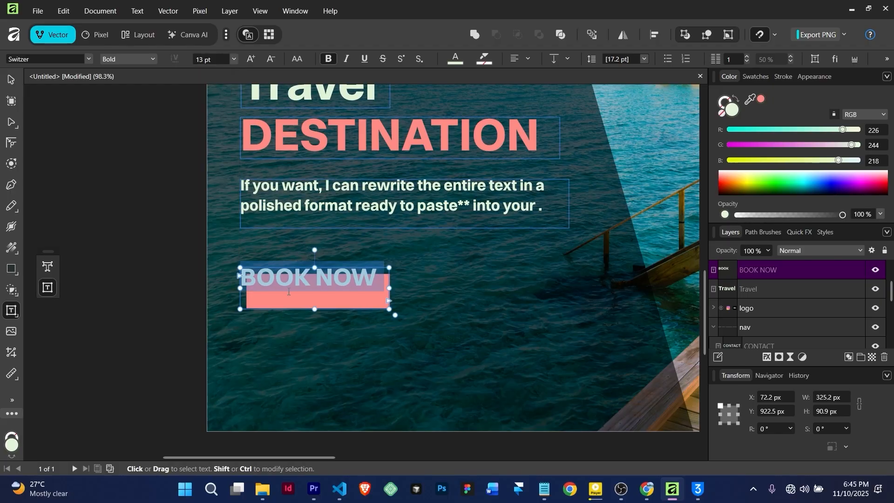
pyautogui.moveTo(314, 309); pyautogui.dragTo(285, 295)
pyautogui.press('Escape')
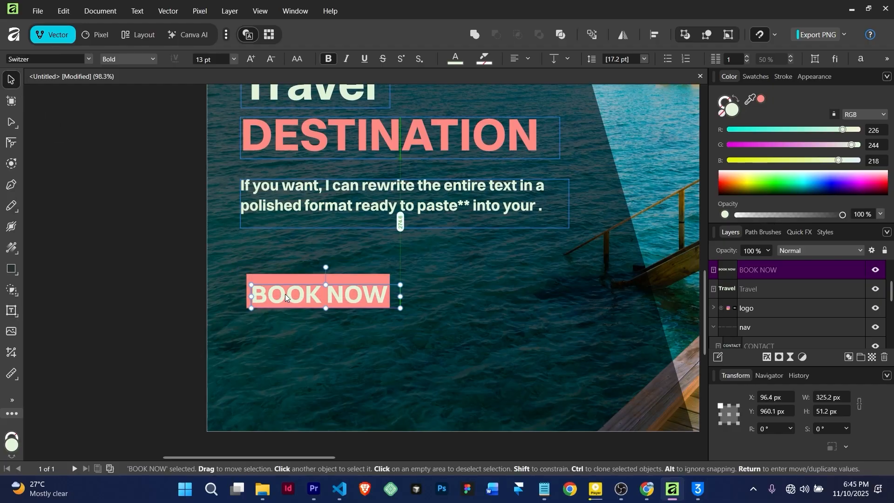
# Reduce the BOOK NOW text to 12 pt and narrow its frame to 303 px.
pyautogui.tripleClick(346, 297)
pyautogui.click(233, 59)
pyautogui.click(220, 74)
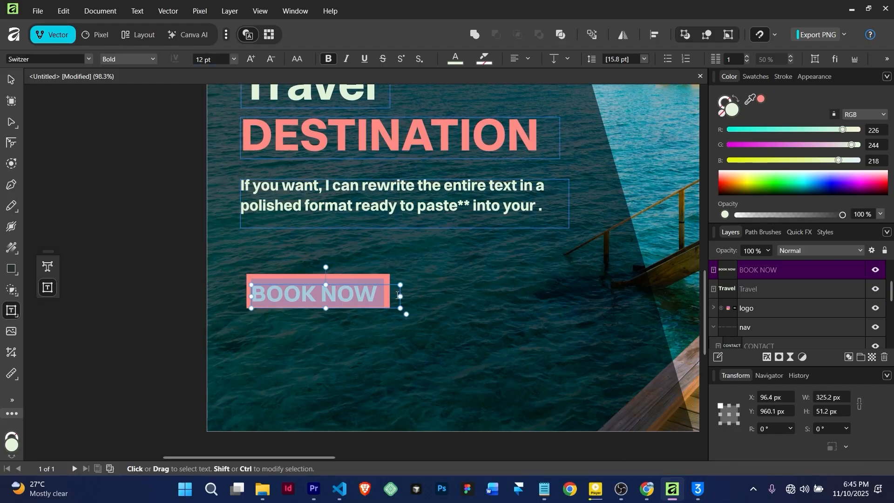
pyautogui.moveTo(400, 297); pyautogui.dragTo(391, 297)
pyautogui.click(12, 79)
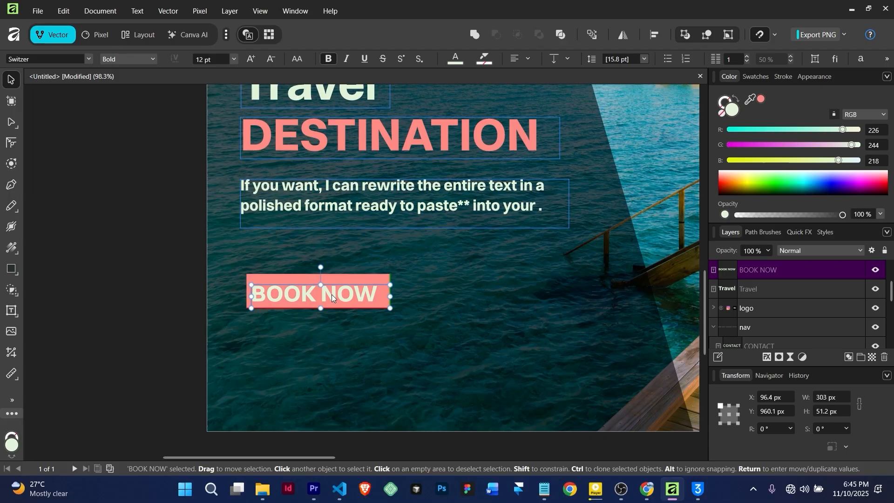
# Set the BOOK NOW label's font size to 10 pt.
pyautogui.scroll(-5, 332, 294)
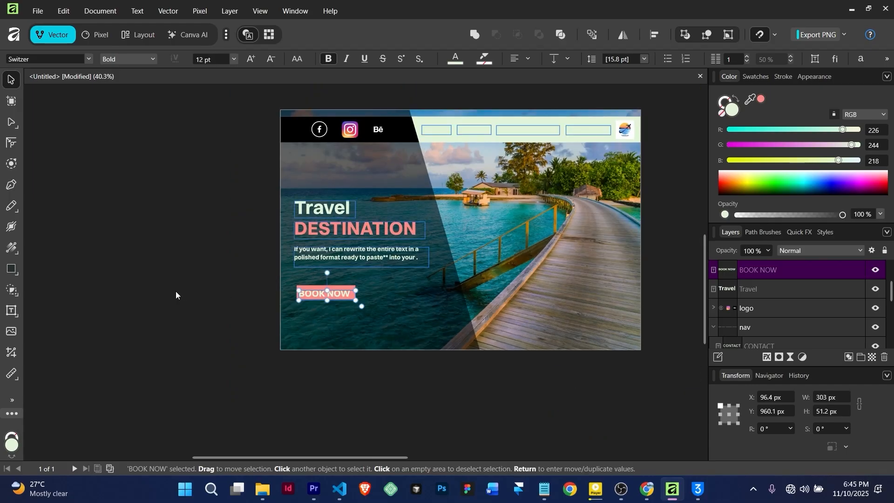
pyautogui.scroll(10, 321, 291)
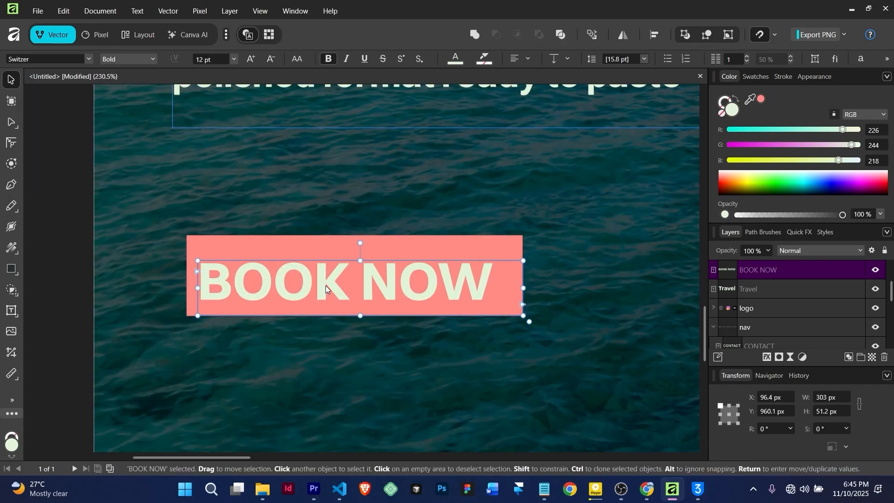
pyautogui.press('t')
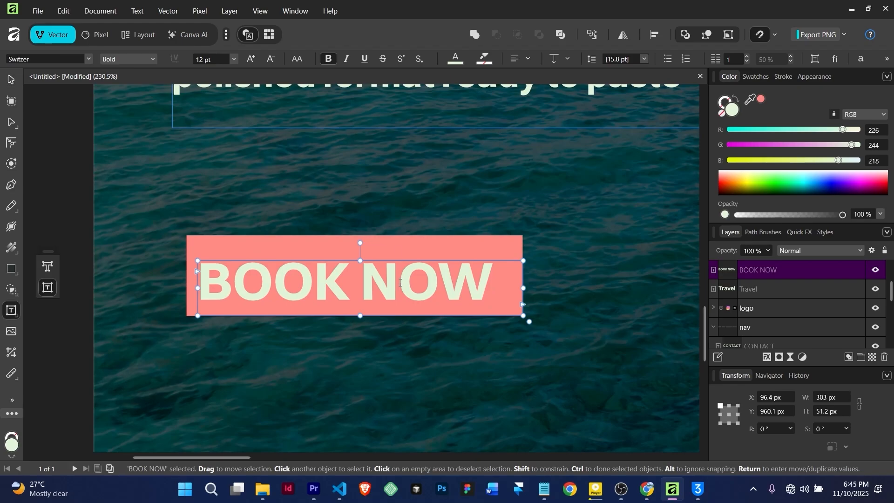
pyautogui.tripleClick(396, 282)
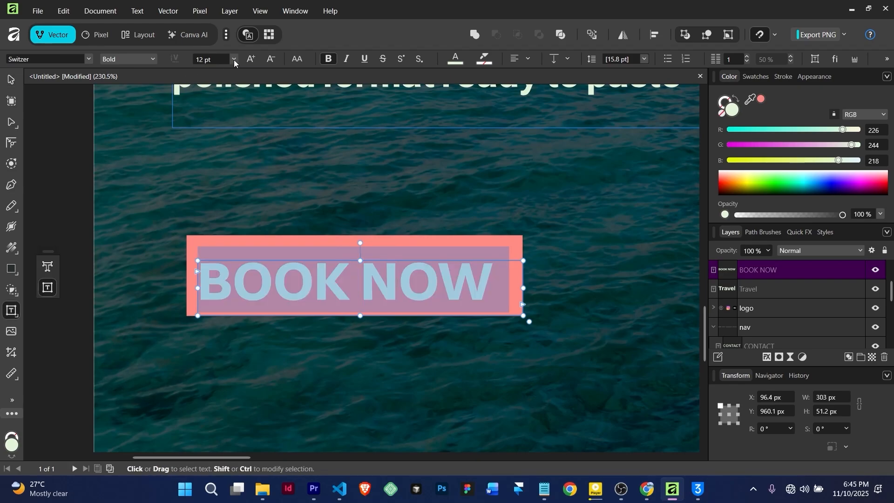
pyautogui.click(226, 59)
pyautogui.write('10')
pyautogui.press('Return')
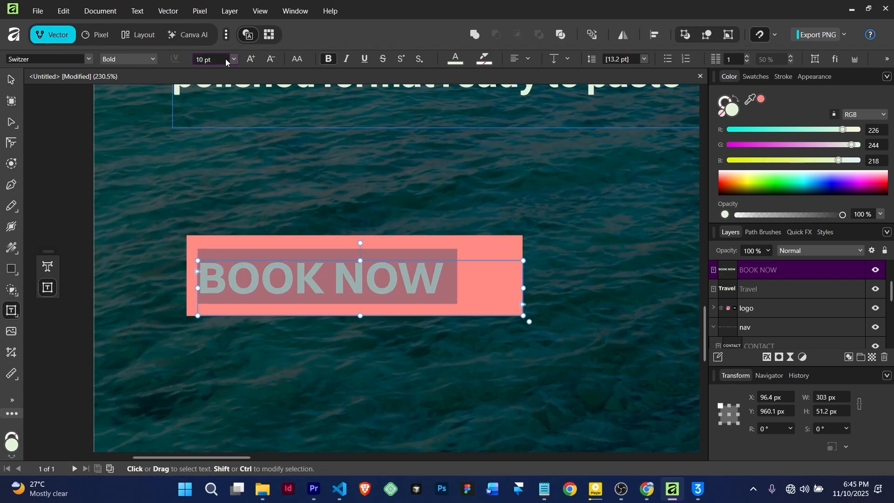
pyautogui.press('Escape')
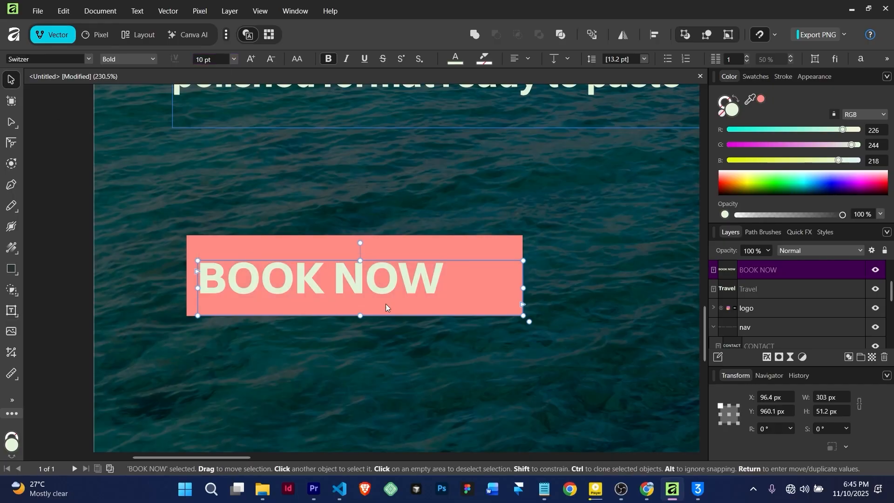
# Shrink the BOOK NOW frame to about 239 × 39 px and centre it on the salmon rectangle.
pyautogui.moveTo(526, 318); pyautogui.dragTo(457, 301)
pyautogui.moveTo(389, 286)
pyautogui.mouseDown()
pyautogui.moveTo(416, 287)
pyautogui.moveTo(399, 273)
pyautogui.mouseUp()
pyautogui.scroll(-3, 399, 273)
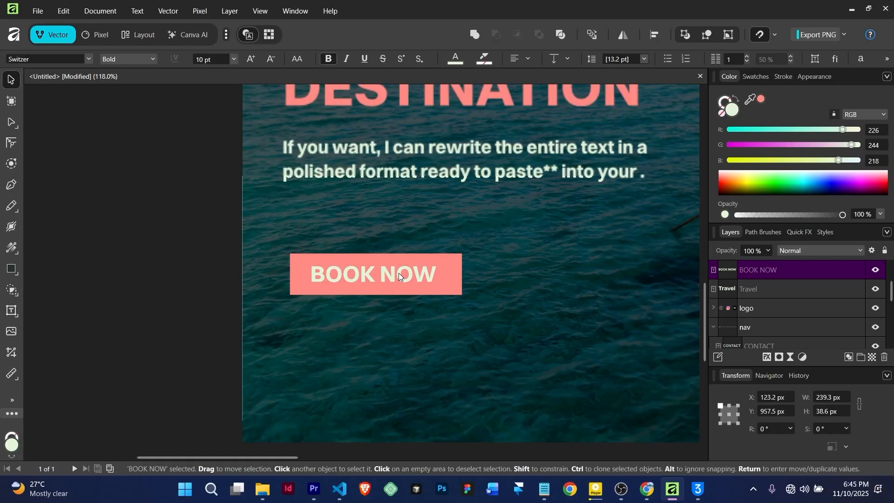
pyautogui.scroll(-4, 399, 272)
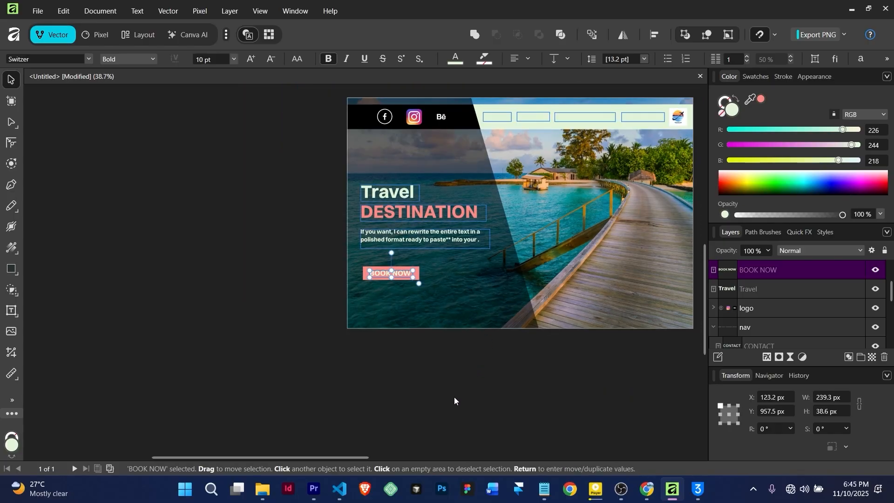
# Tighten the hero text spacing by moving the Travel heading down to Y 503.6 px and the body paragraph up to Y 708.1 px.
pyautogui.click(454, 397)
pyautogui.scroll(-3, 455, 347)
pyautogui.scroll(2, 455, 347)
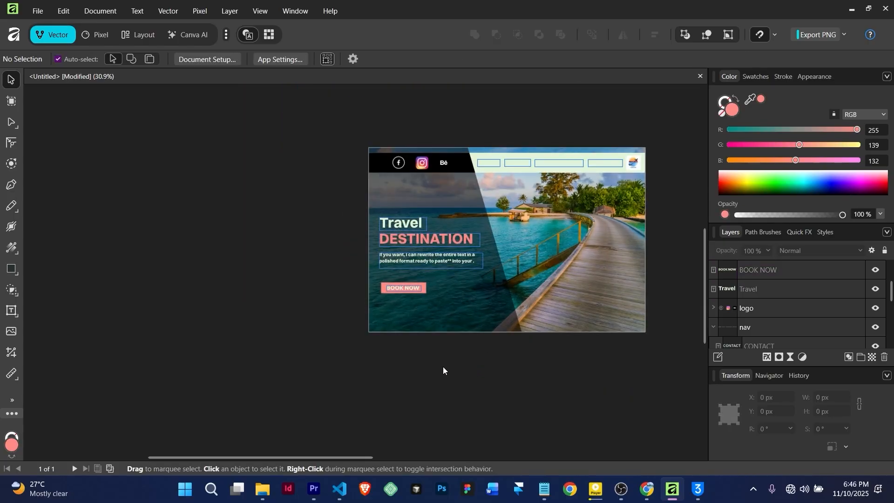
pyautogui.scroll(3, 468, 259)
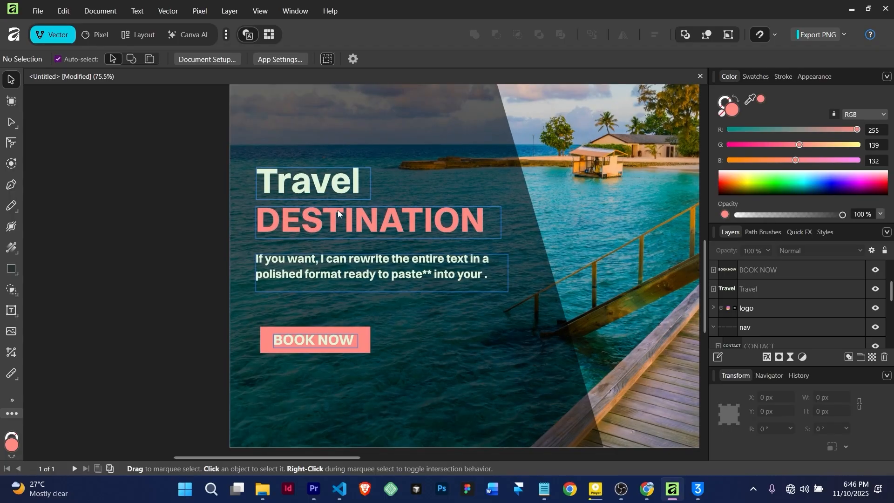
pyautogui.click(314, 188)
pyautogui.scroll(3, 315, 187)
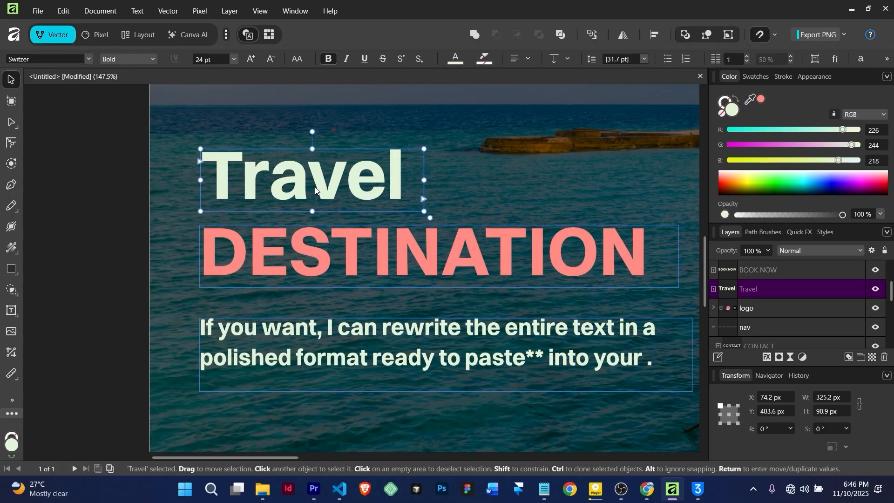
pyautogui.moveTo(316, 191); pyautogui.dragTo(315, 200)
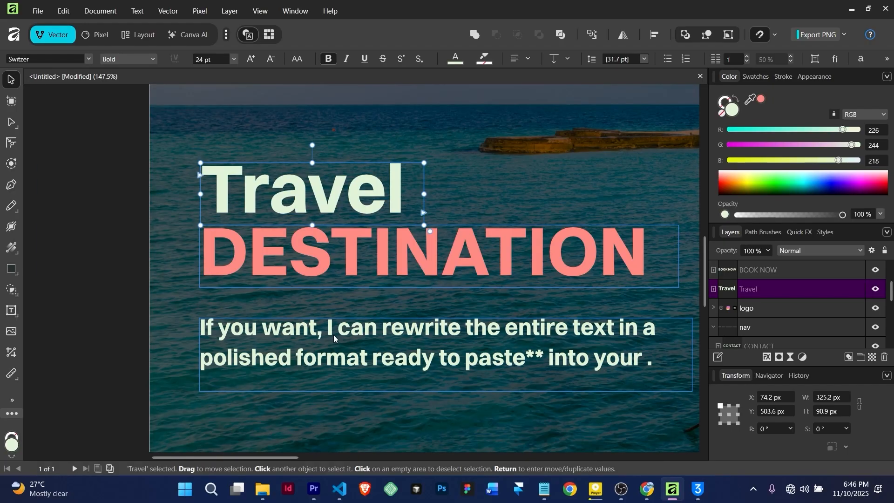
pyautogui.moveTo(337, 337); pyautogui.dragTo(339, 320)
pyautogui.scroll(-6, 339, 322)
pyautogui.scroll(2, 339, 321)
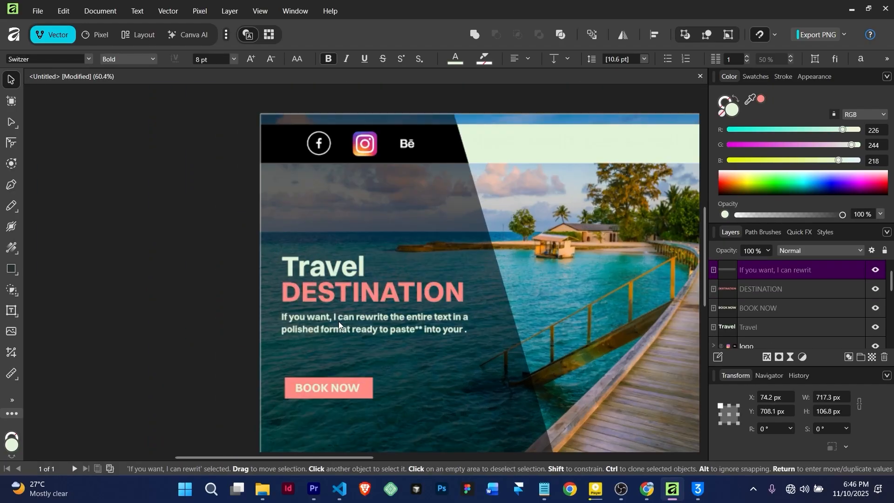
pyautogui.scroll(-4, 340, 321)
pyautogui.scroll(3, 358, 350)
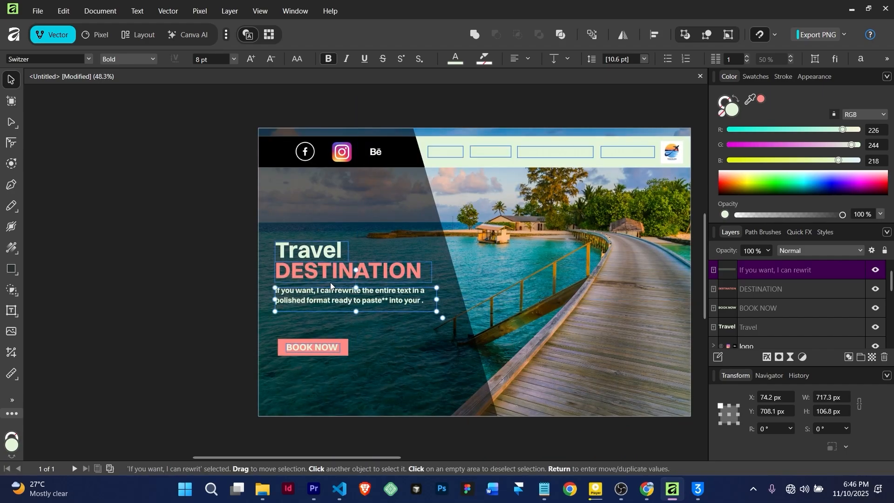
pyautogui.scroll(3, 331, 282)
pyautogui.scroll(-3, 330, 283)
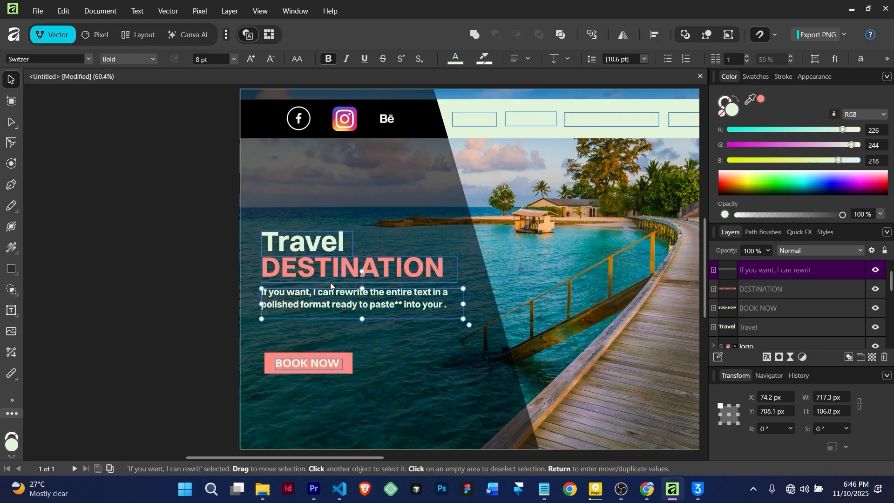
# Delete the two asterisks after "paste" in the body paragraph and leave text editing with nothing selected.
pyautogui.scroll(2, 403, 322)
pyautogui.press('t')
pyautogui.click(400, 297)
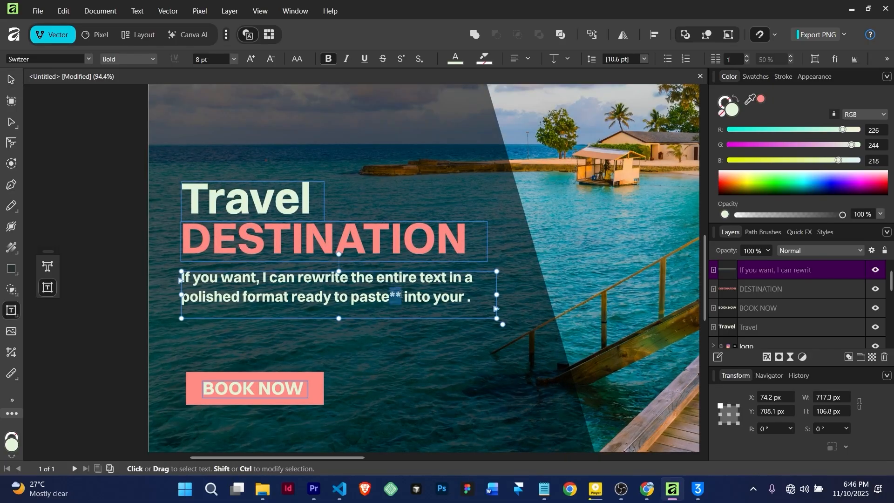
pyautogui.press('BackSpace')
pyautogui.press('BackSpace')
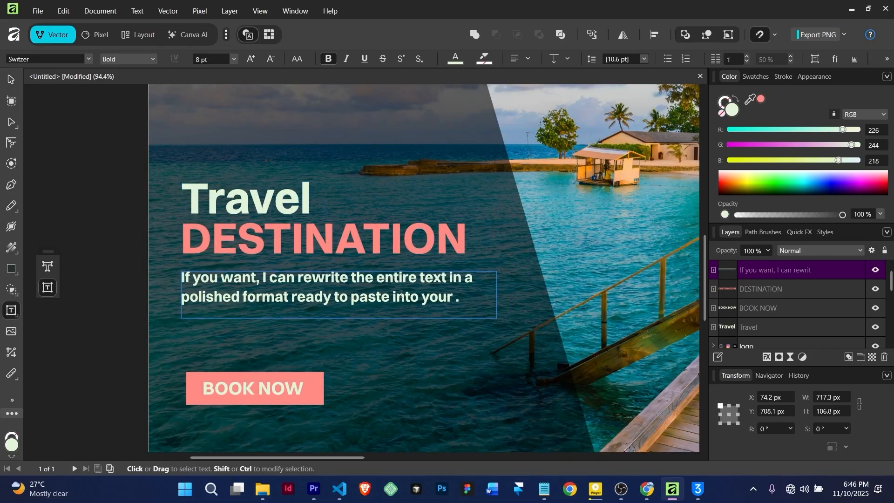
pyautogui.scroll(-5, 401, 295)
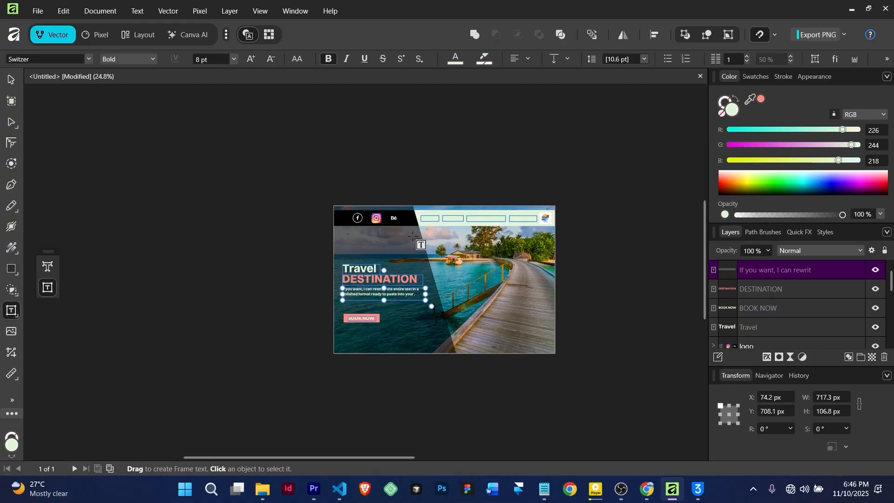
pyautogui.click(12, 80)
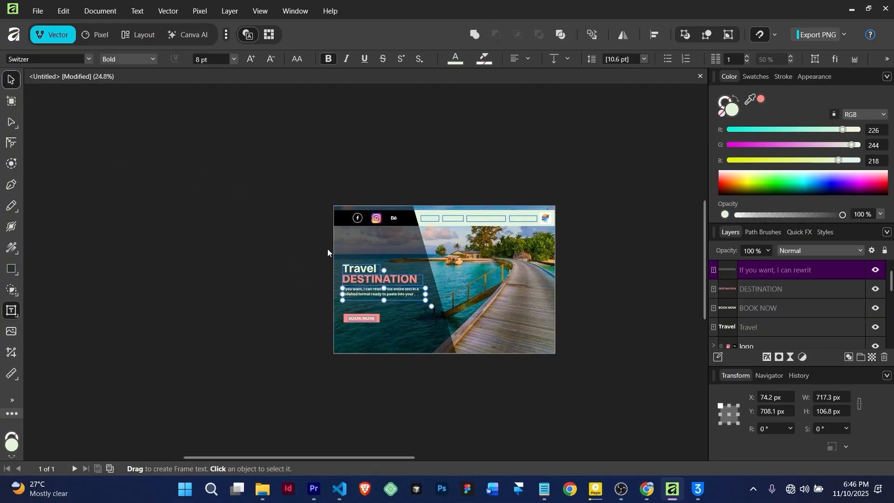
pyautogui.click(602, 324)
# Recolour the HOME, ABOUT, DESTINATION and CONTACT navigation labels black (RGB 0, 0, 0).
pyautogui.scroll(5, 522, 228)
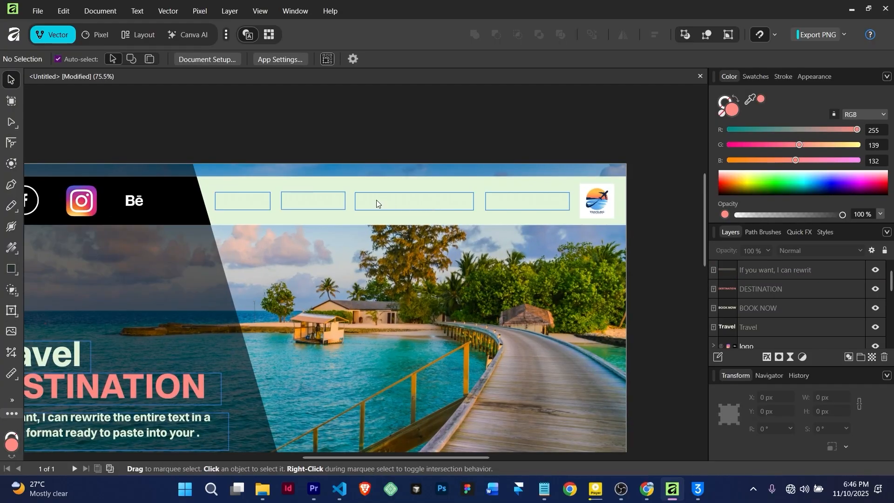
pyautogui.click(376, 203)
pyautogui.scroll(2, 753, 294)
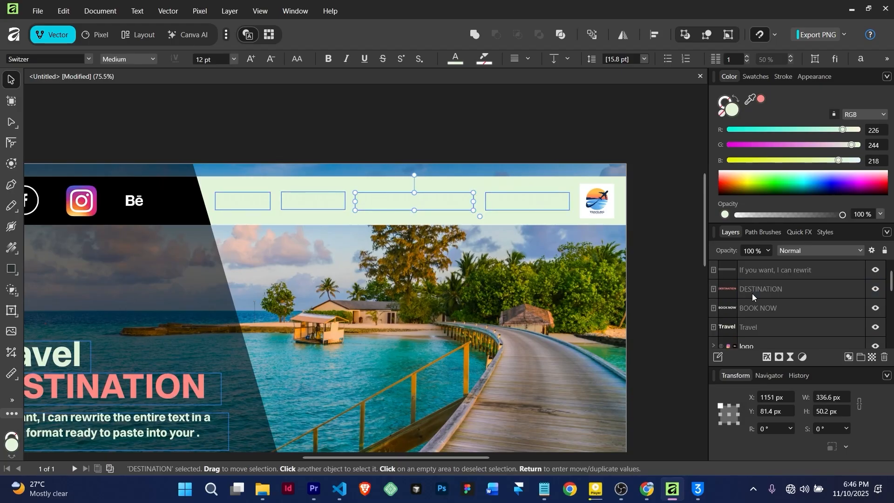
pyautogui.scroll(-3, 752, 294)
pyautogui.scroll(2, 753, 295)
pyautogui.scroll(-2, 750, 293)
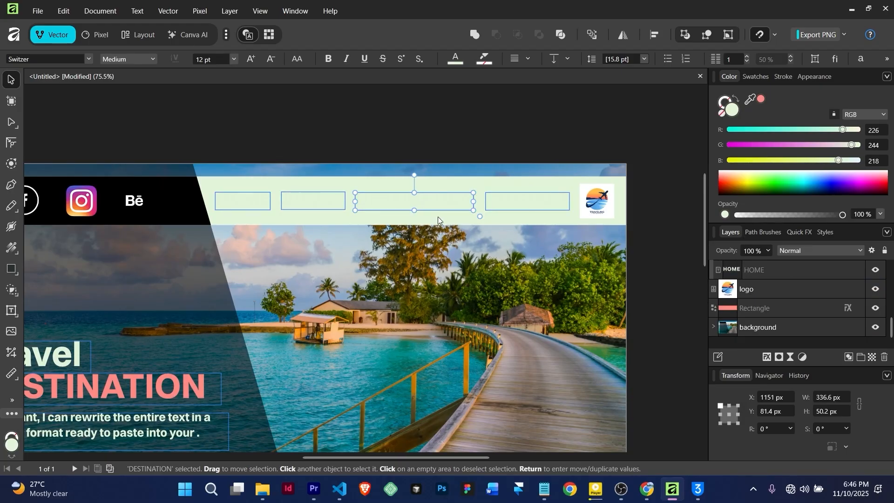
pyautogui.click(506, 202)
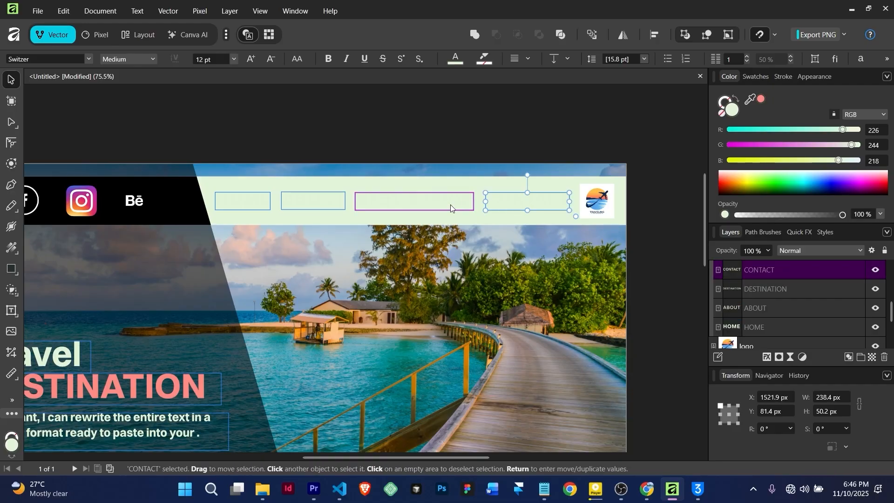
pyautogui.keyDown('shift'); pyautogui.click(252, 202); pyautogui.keyUp('shift')
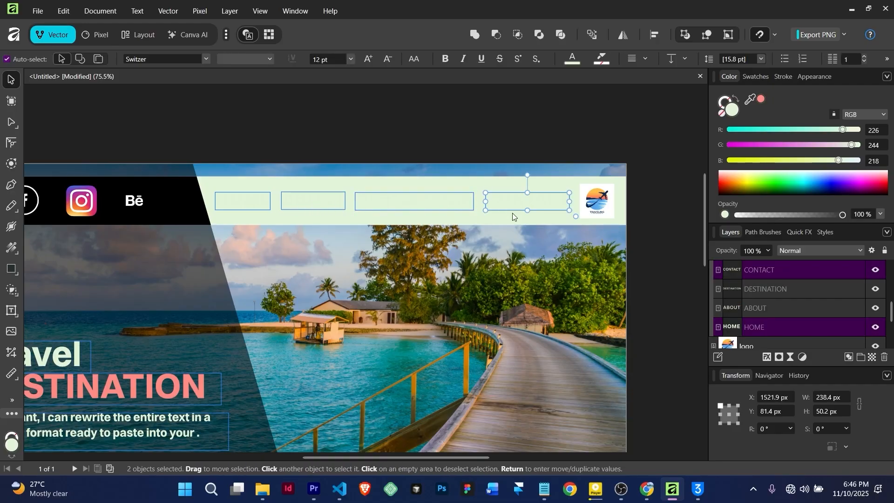
pyautogui.keyDown('ctrl'); pyautogui.click(773, 303); pyautogui.keyUp('ctrl')
pyautogui.keyDown('ctrl'); pyautogui.click(772, 288); pyautogui.keyUp('ctrl')
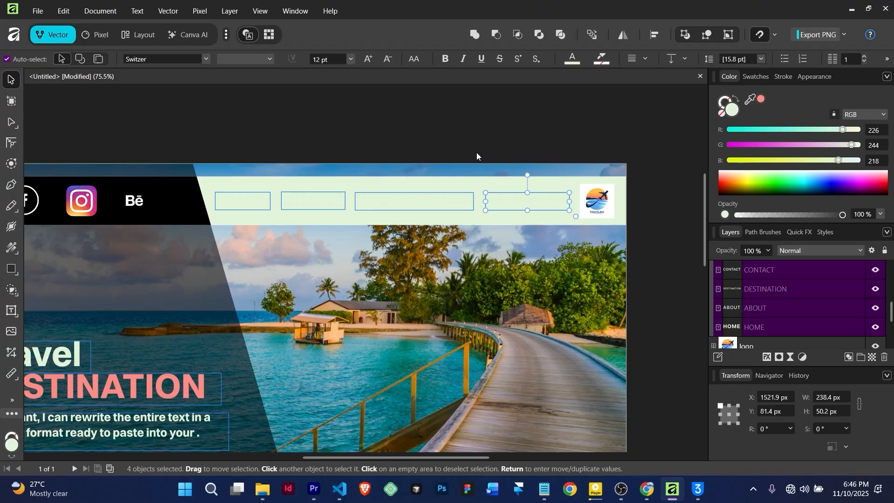
pyautogui.click(575, 63)
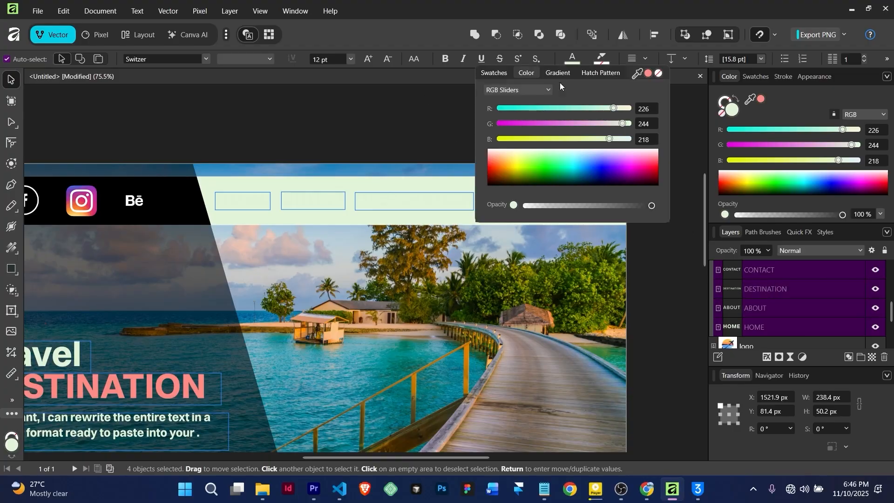
pyautogui.moveTo(580, 154); pyautogui.dragTo(577, 193)
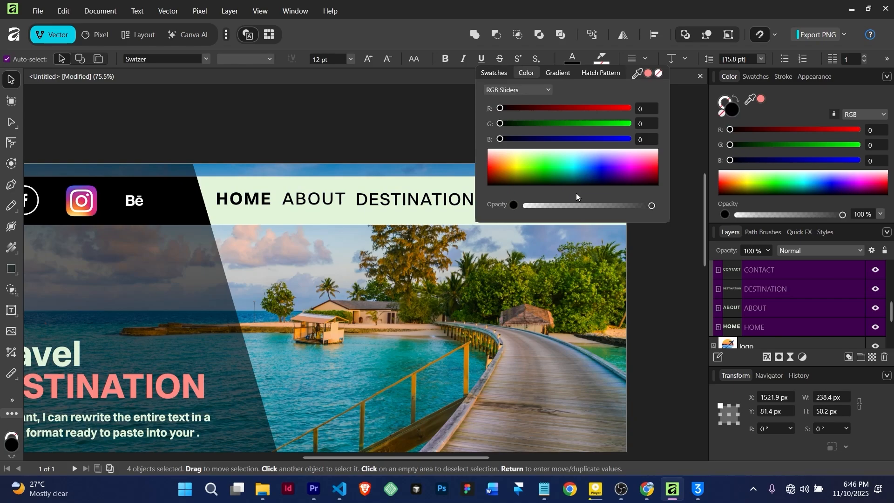
pyautogui.click(386, 123)
pyautogui.scroll(-3, 457, 264)
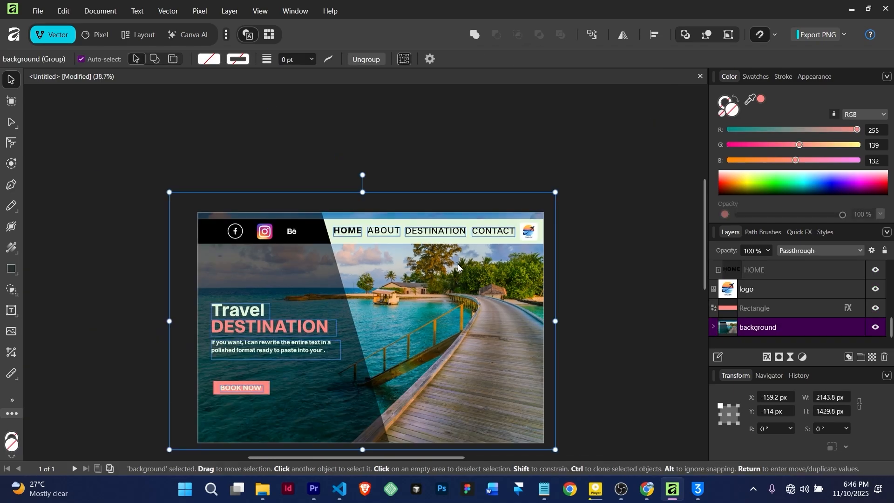
# Lower the text colour opacity of the ABOUT, DESTINATION and CONTACT navigation labels to 92 %, leaving HOME out.
pyautogui.scroll(3, 457, 264)
pyautogui.scroll(3, 377, 215)
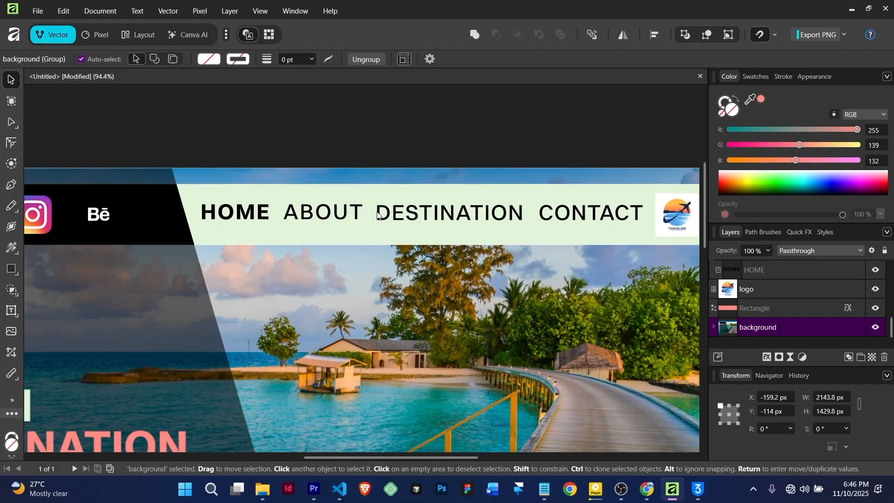
pyautogui.doubleClick(345, 214)
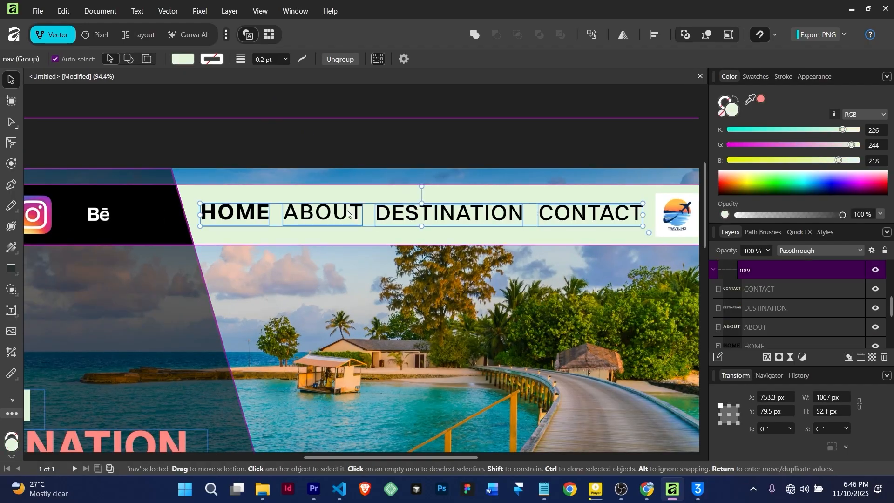
pyautogui.keyDown('shift'); pyautogui.click(423, 215); pyautogui.keyUp('shift')
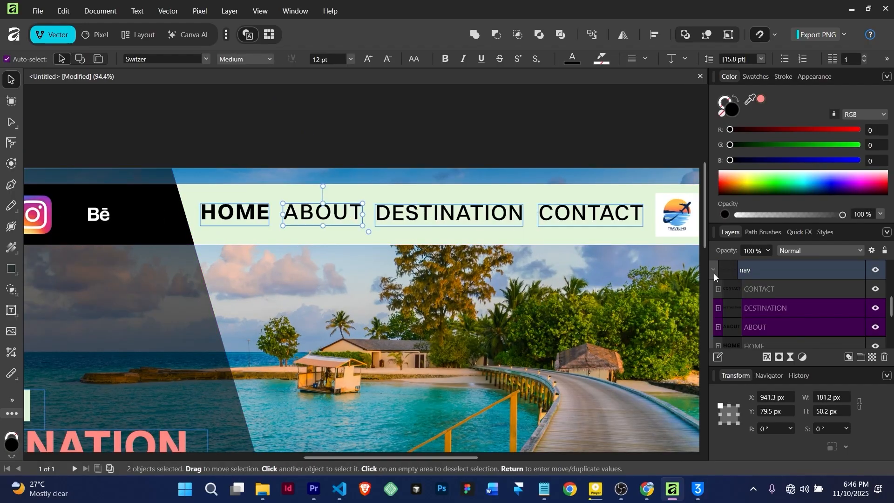
pyautogui.keyDown('shift'); pyautogui.click(764, 290); pyautogui.keyUp('shift')
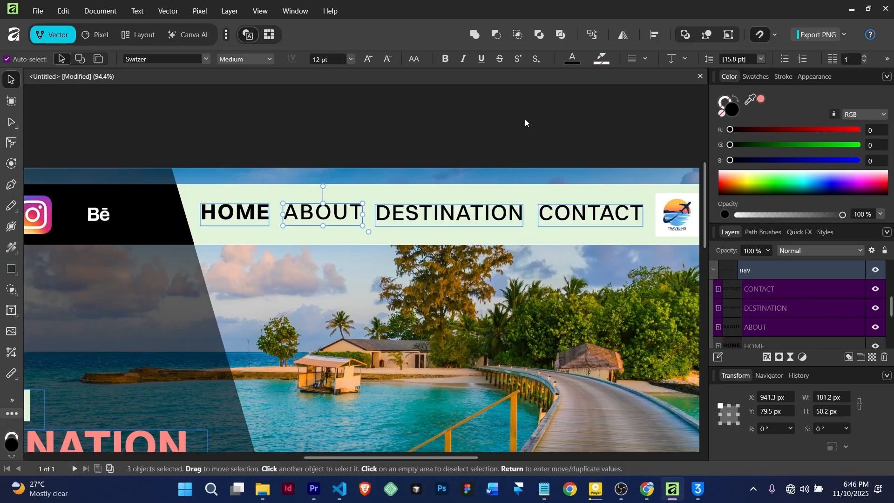
pyautogui.click(576, 62)
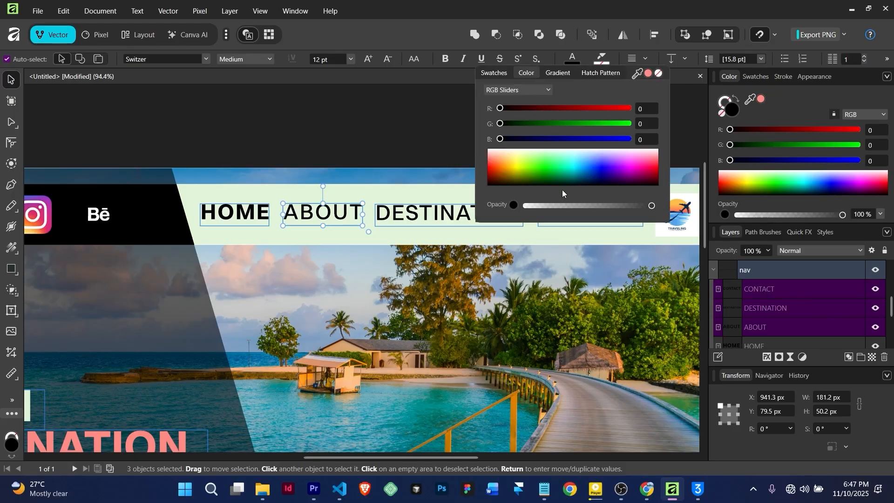
pyautogui.moveTo(645, 205)
pyautogui.mouseDown()
pyautogui.moveTo(632, 207)
pyautogui.moveTo(643, 210)
pyautogui.mouseUp()
pyautogui.scroll(-4, 391, 244)
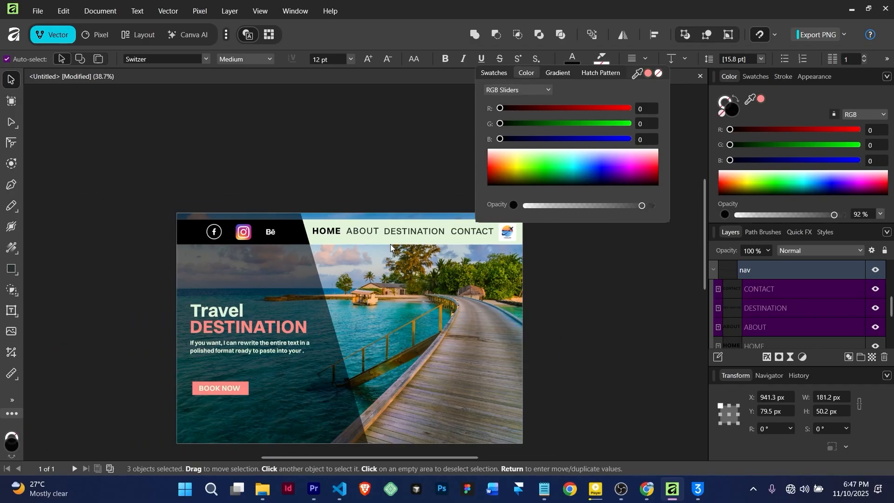
pyautogui.click(336, 164)
pyautogui.scroll(-2, 379, 322)
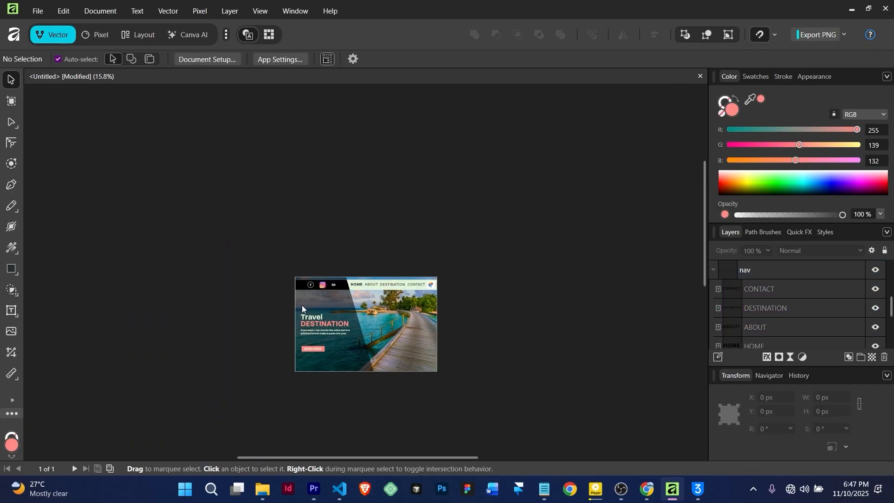
# Shrink the social icon group to about 350 × 96.5 px and shift it within the black bar to about X 194 px.
pyautogui.scroll(5, 302, 306)
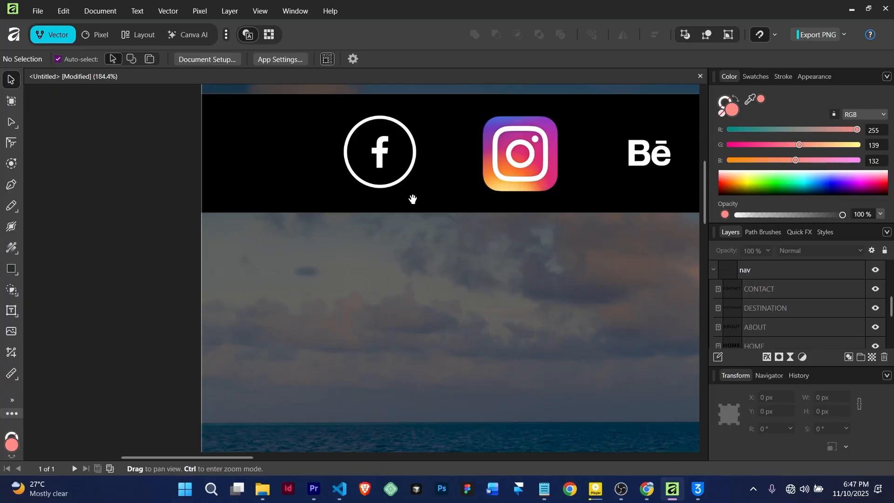
pyautogui.moveTo(413, 198); pyautogui.dragTo(375, 233)
pyautogui.click(392, 178)
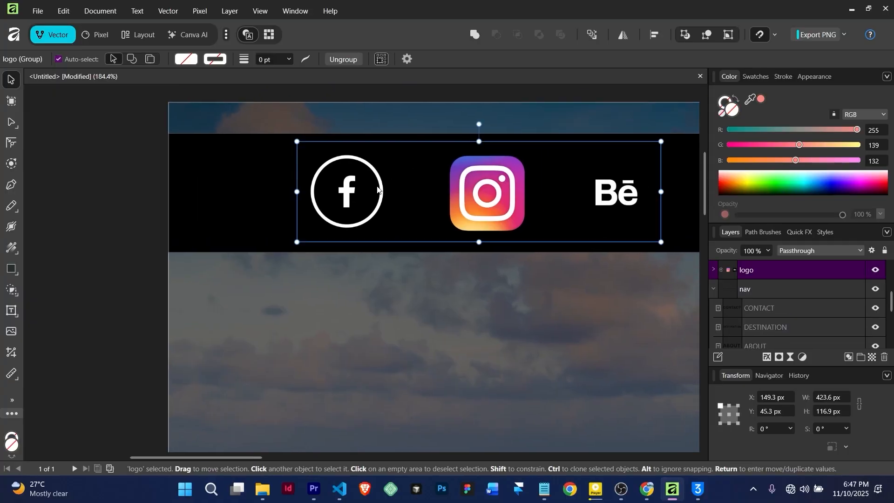
pyautogui.moveTo(661, 242); pyautogui.dragTo(601, 229)
pyautogui.moveTo(474, 208); pyautogui.dragTo(509, 212)
# Scale down the Facebook and Instagram icons individually inside the social icon group to match the Behance icon.
pyautogui.doubleClick(393, 215)
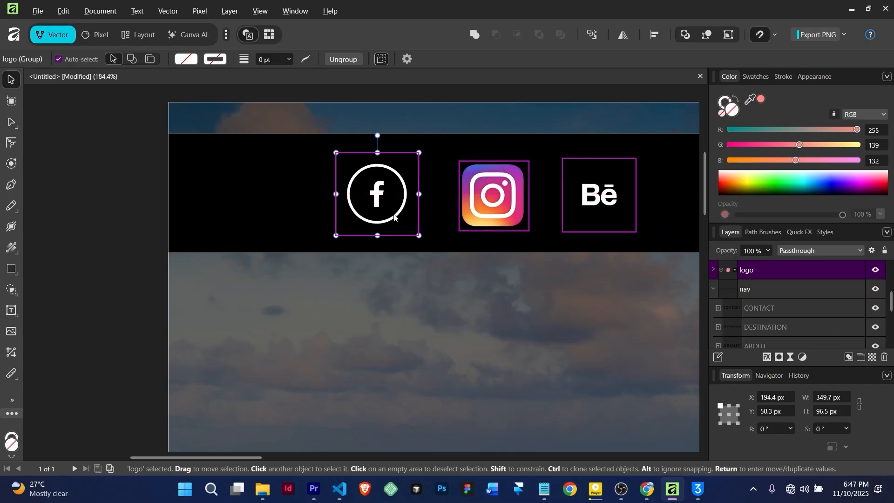
pyautogui.moveTo(419, 235); pyautogui.dragTo(396, 213)
pyautogui.click(491, 203)
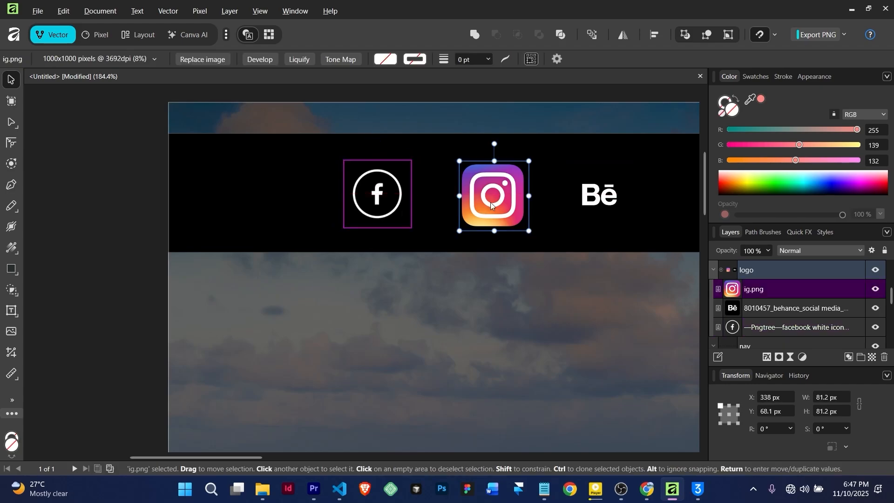
pyautogui.moveTo(524, 228); pyautogui.dragTo(292, 193)
pyautogui.scroll(-5, 515, 200)
pyautogui.click(441, 183)
pyautogui.scroll(3, 440, 182)
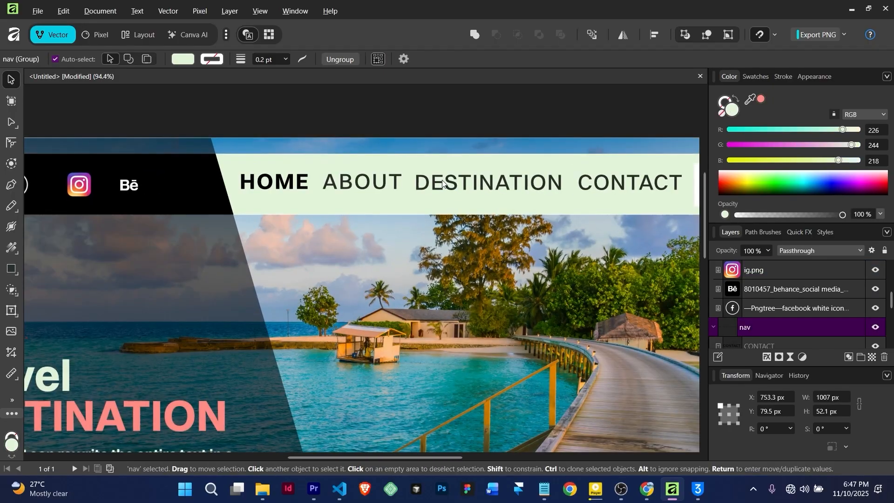
pyautogui.scroll(-2, 342, 184)
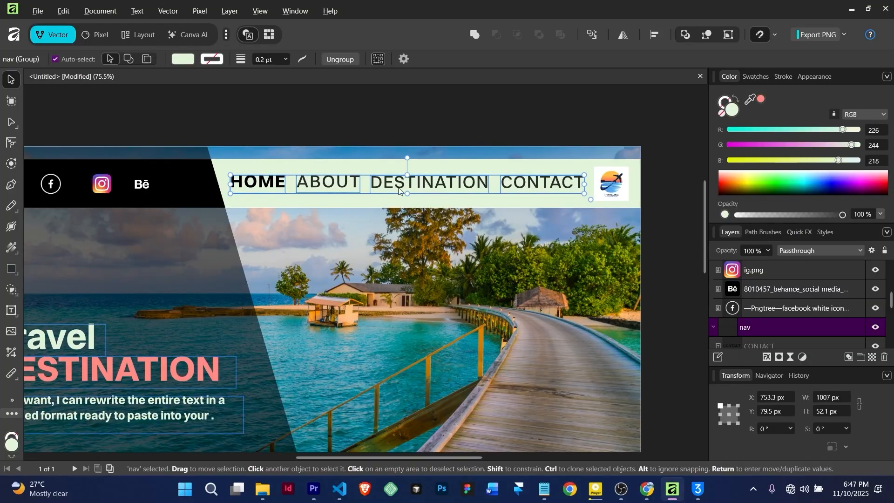
pyautogui.scroll(-3, 271, 186)
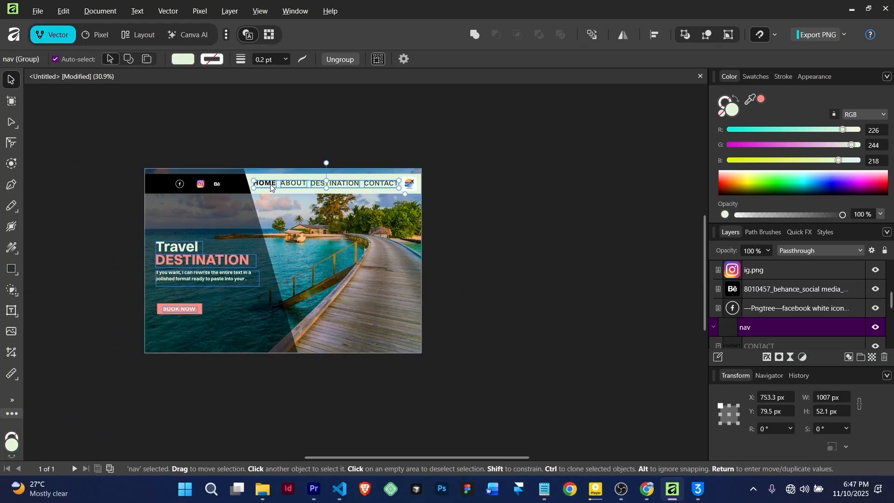
pyautogui.scroll(2, 269, 189)
pyautogui.click(546, 186)
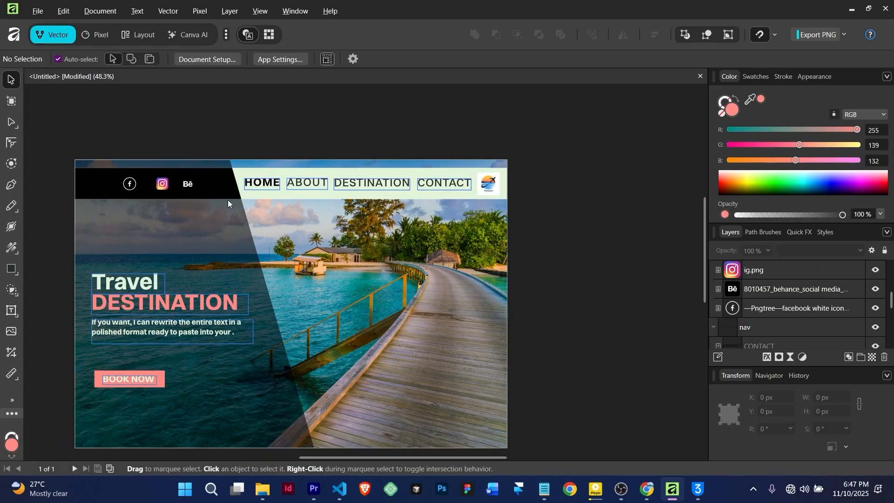
# Examine the hero layout at several zoom levels, covering the navigation bar, heading, body paragraph and BOOK NOW button.
pyautogui.scroll(-3, 277, 209)
pyautogui.scroll(2, 277, 208)
pyautogui.moveTo(278, 209); pyautogui.dragTo(421, 184)
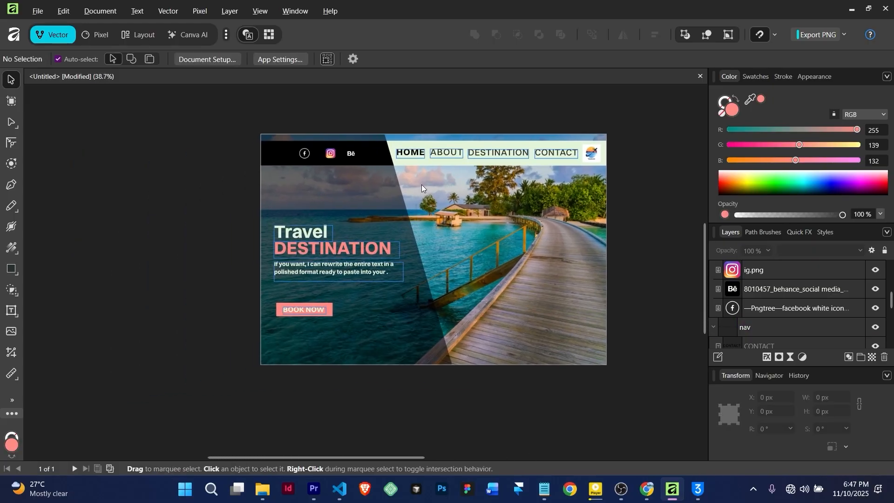
pyautogui.scroll(-3, 515, 261)
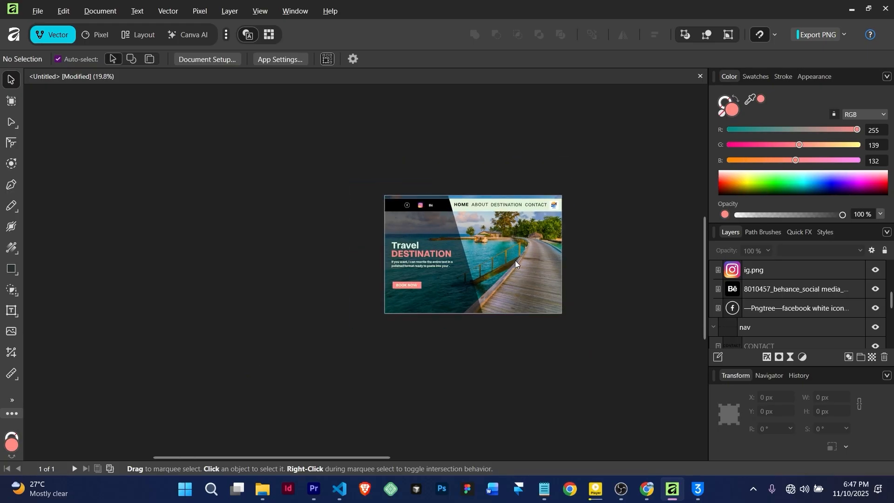
pyautogui.scroll(2, 515, 260)
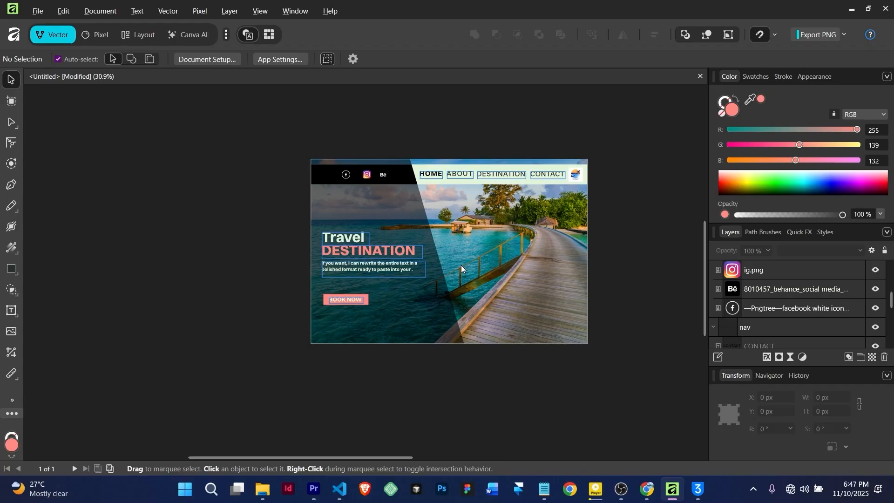
pyautogui.scroll(1, 461, 265)
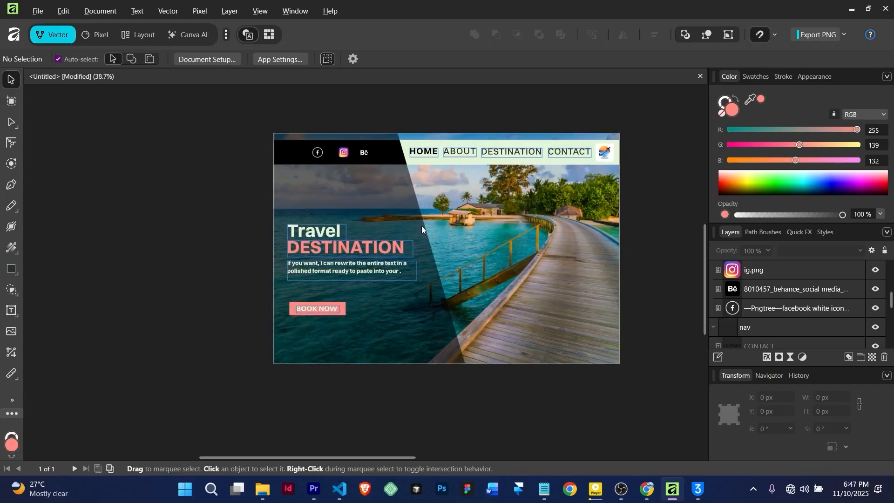
pyautogui.scroll(-1, 543, 213)
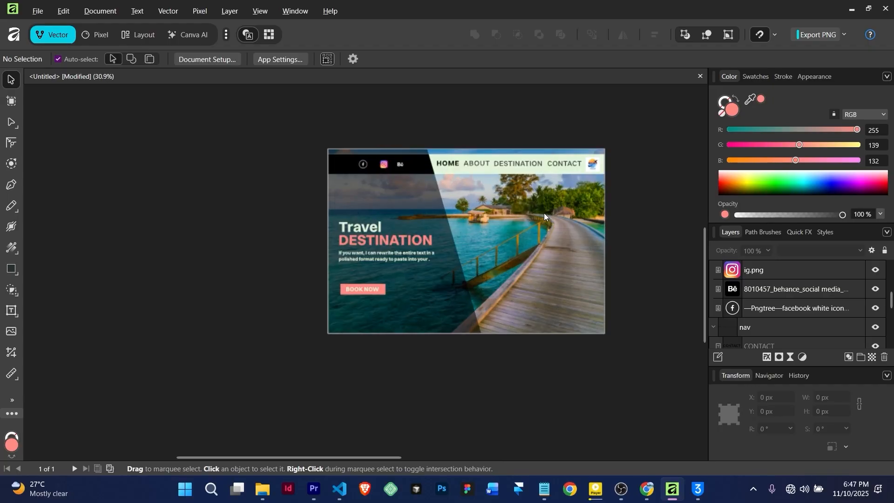
pyautogui.scroll(1, 544, 213)
pyautogui.moveTo(546, 219); pyautogui.dragTo(478, 249)
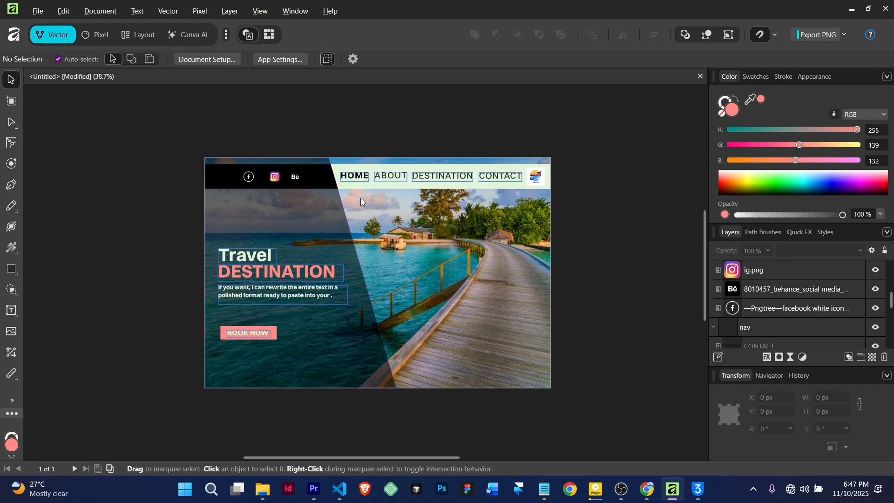
pyautogui.scroll(3, 353, 224)
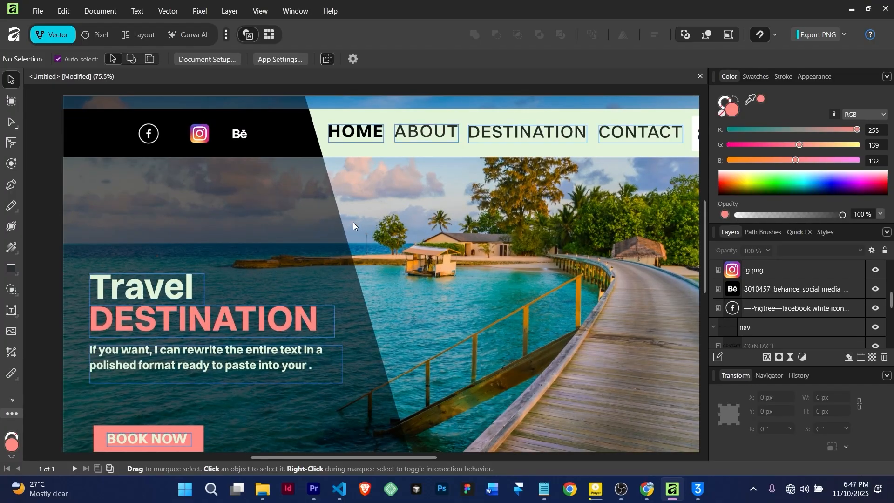
pyautogui.scroll(2, 353, 222)
pyautogui.scroll(-2, 353, 222)
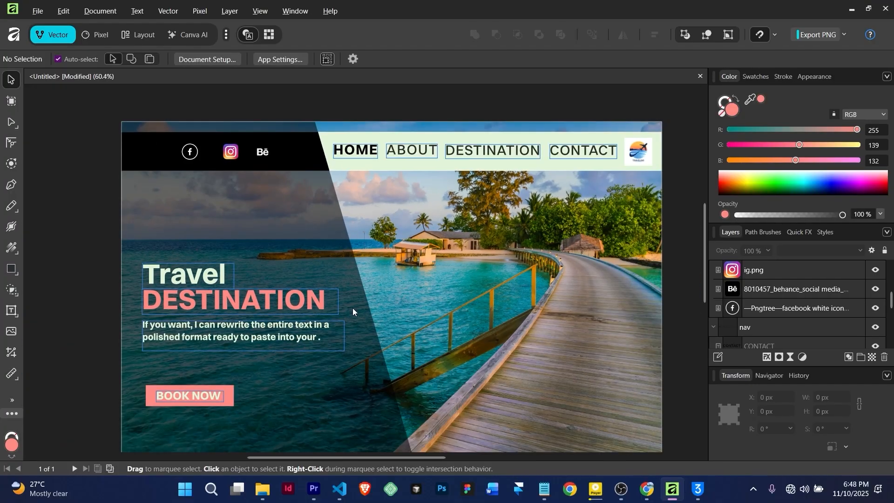
pyautogui.scroll(-4, 353, 308)
pyautogui.scroll(4, 353, 308)
pyautogui.scroll(-2, 287, 308)
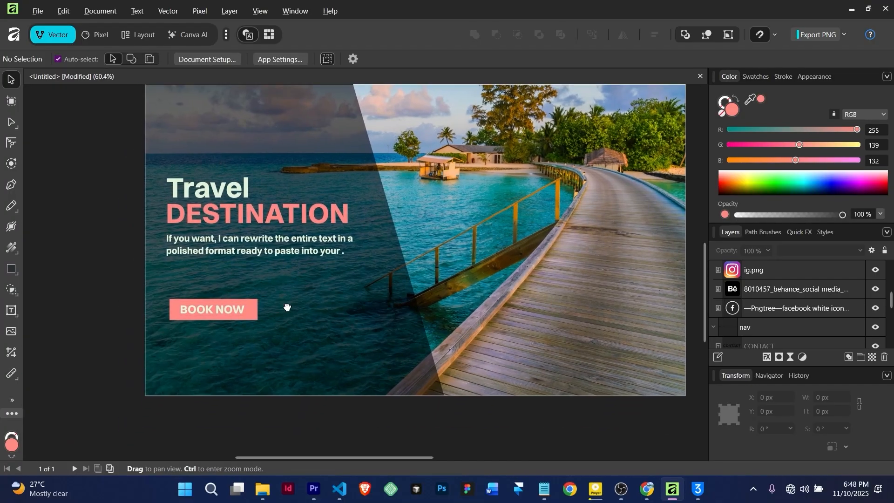
pyautogui.scroll(-2, 307, 293)
pyautogui.scroll(-1, 339, 306)
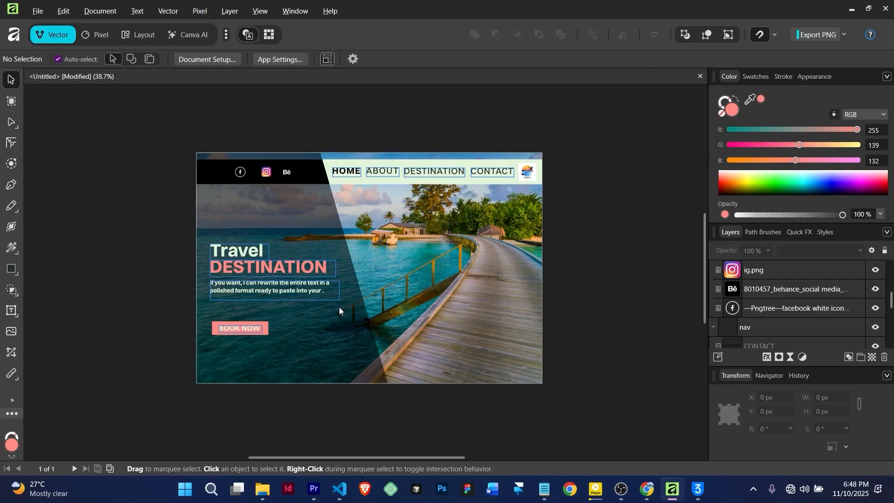
pyautogui.scroll(6, 226, 322)
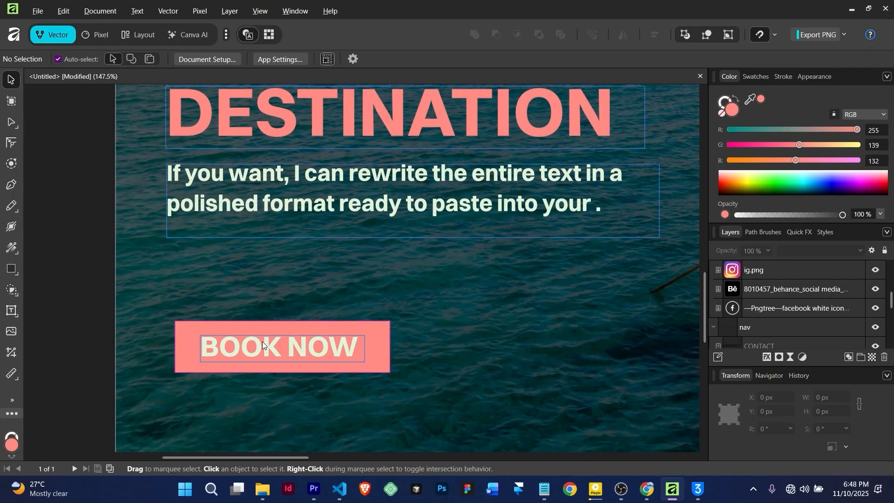
pyautogui.scroll(-3, 262, 342)
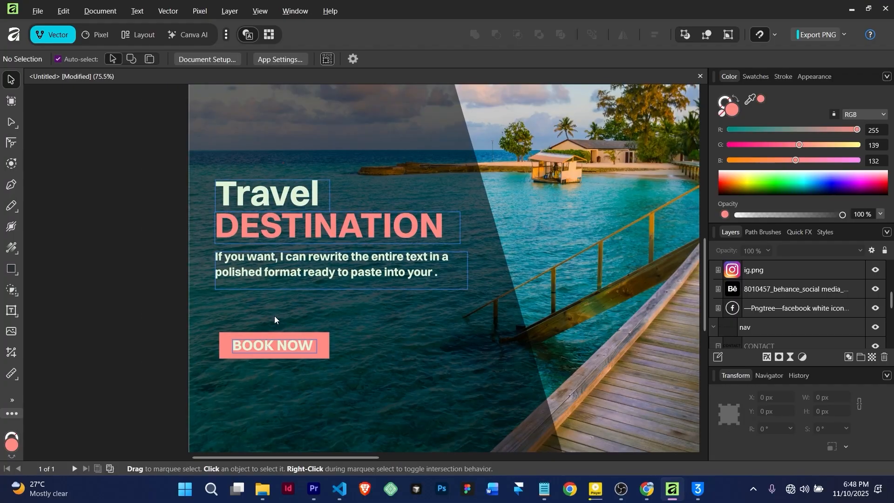
# Change the font weight of the whole body paragraph under the DESTINATION heading to Regular.
pyautogui.scroll(2, 275, 316)
pyautogui.doubleClick(309, 244)
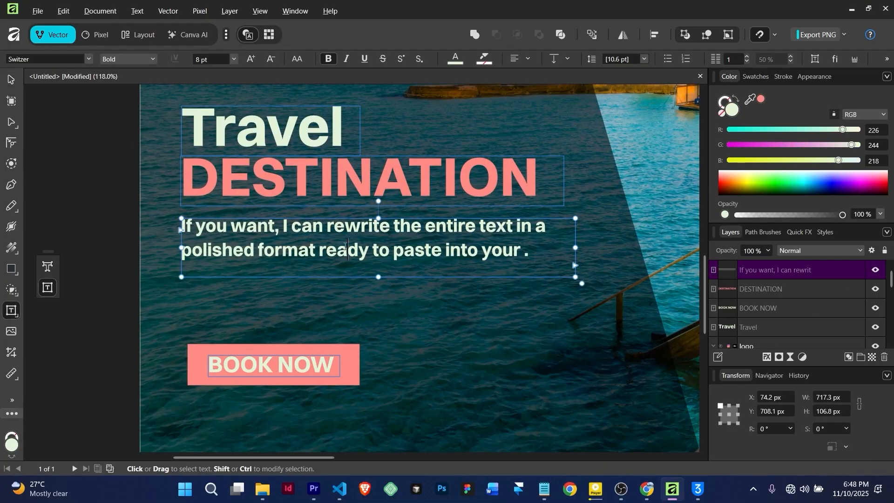
pyautogui.tripleClick(345, 247)
pyautogui.moveTo(541, 253); pyautogui.dragTo(174, 227)
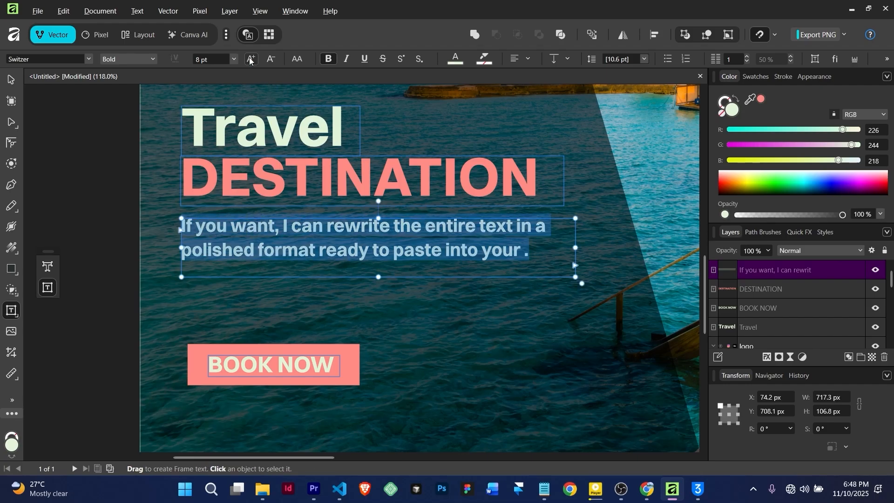
pyautogui.click(328, 60)
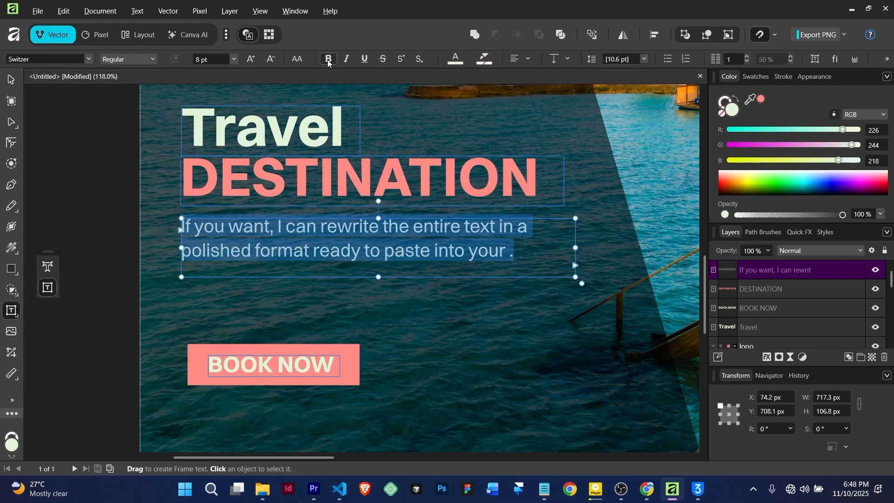
pyautogui.click(154, 59)
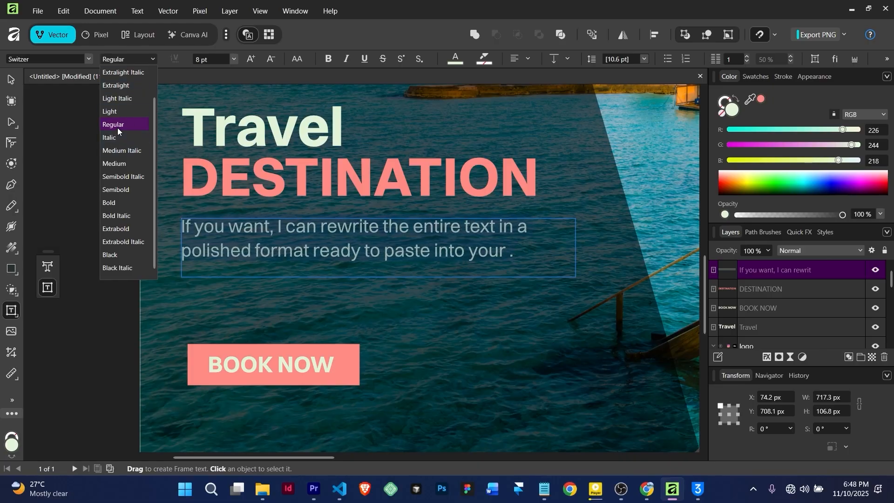
pyautogui.click(117, 125)
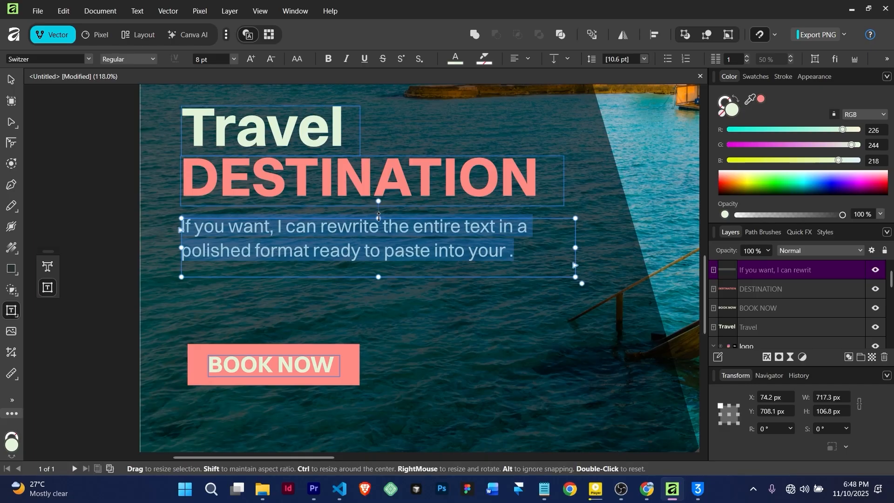
pyautogui.scroll(-5, 379, 216)
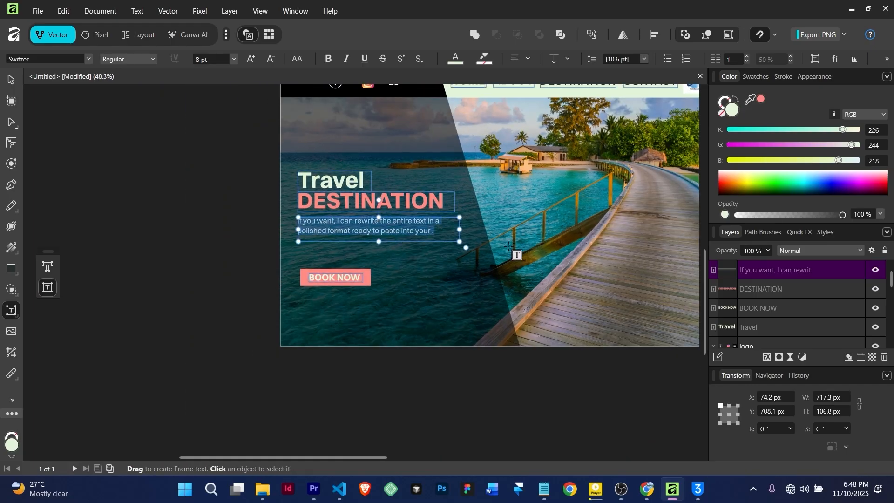
pyautogui.click(521, 247)
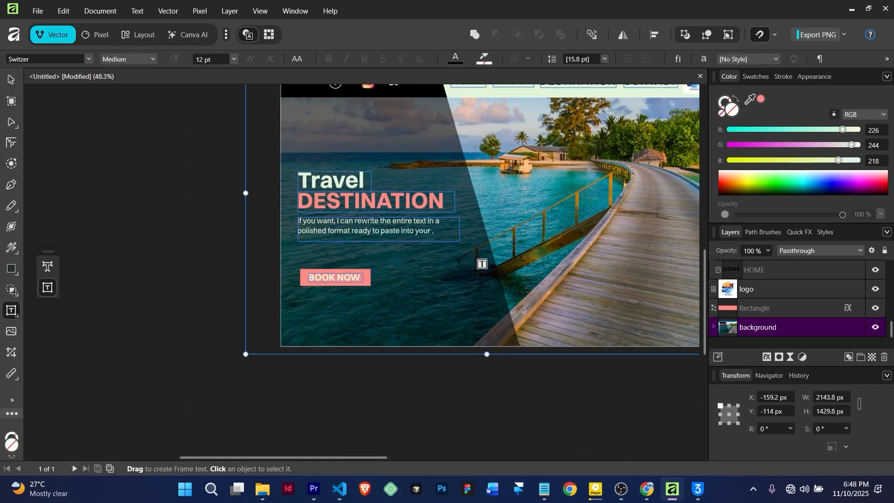
pyautogui.scroll(-1, 466, 260)
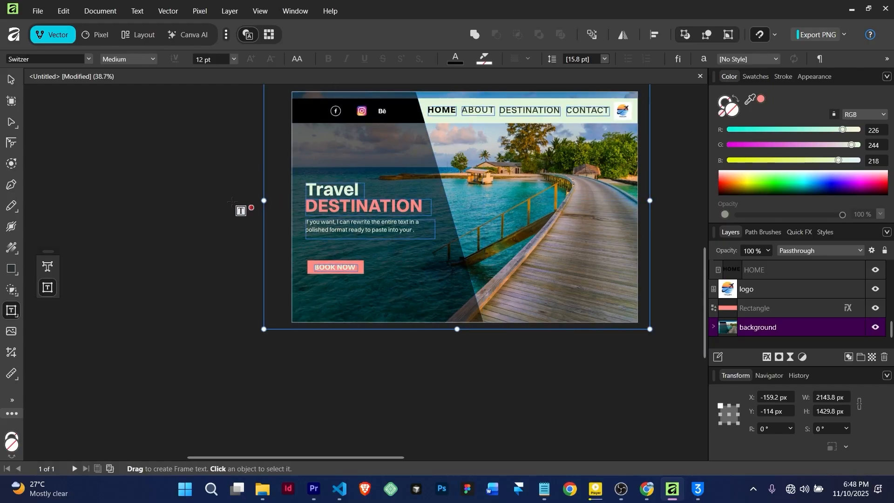
pyautogui.click(11, 79)
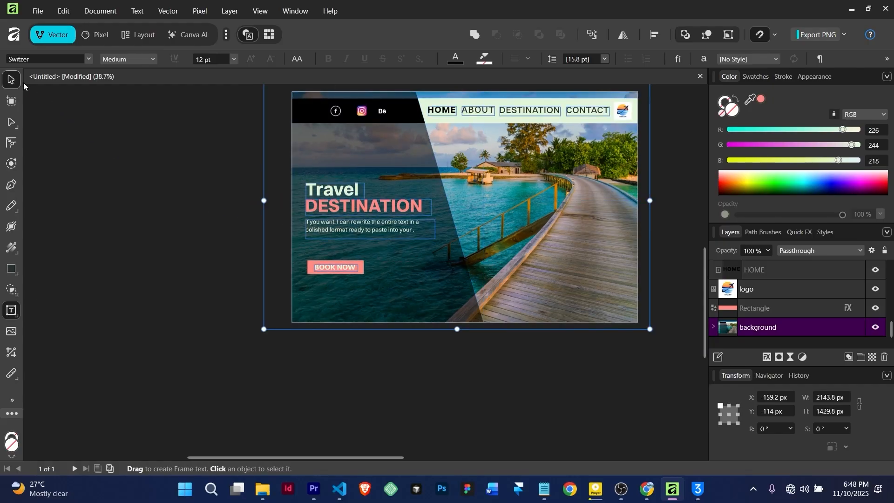
# Set the body paragraph's Switzer font weight to Medium and deselect the text.
pyautogui.scroll(3, 360, 227)
pyautogui.doubleClick(360, 227)
pyautogui.tripleClick(366, 234)
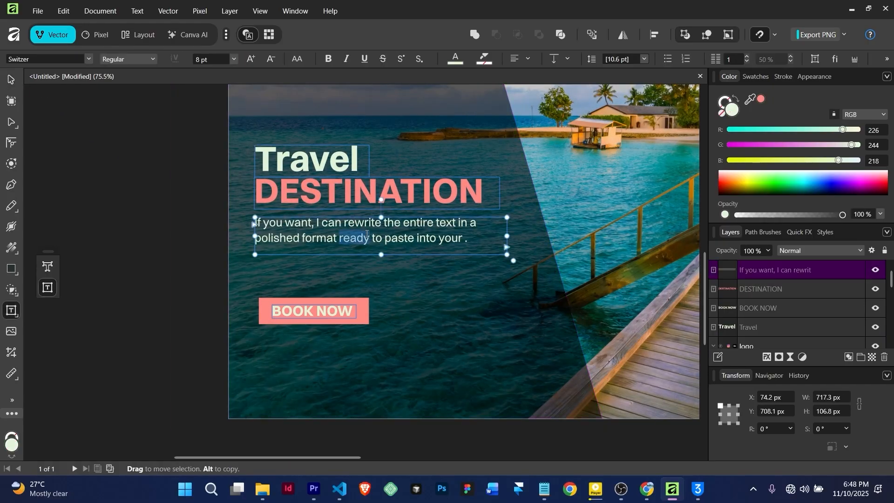
pyautogui.click(152, 60)
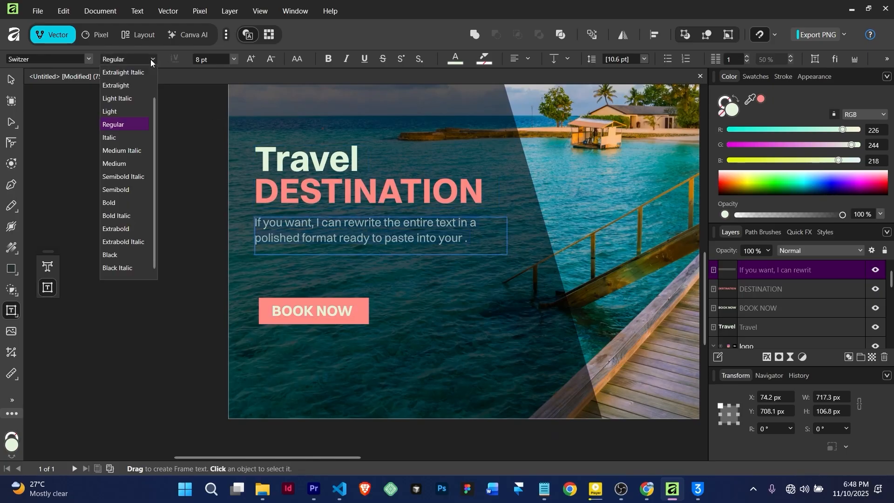
pyautogui.click(122, 164)
pyautogui.click(12, 79)
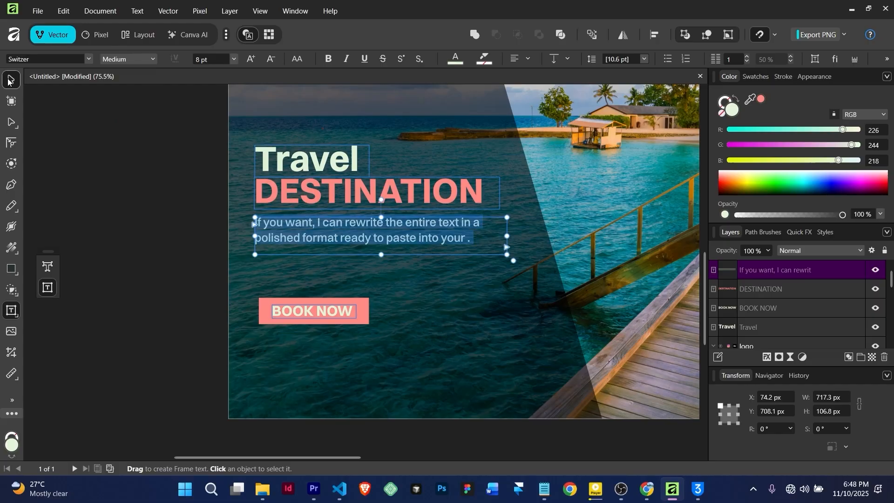
pyautogui.scroll(-5, 358, 222)
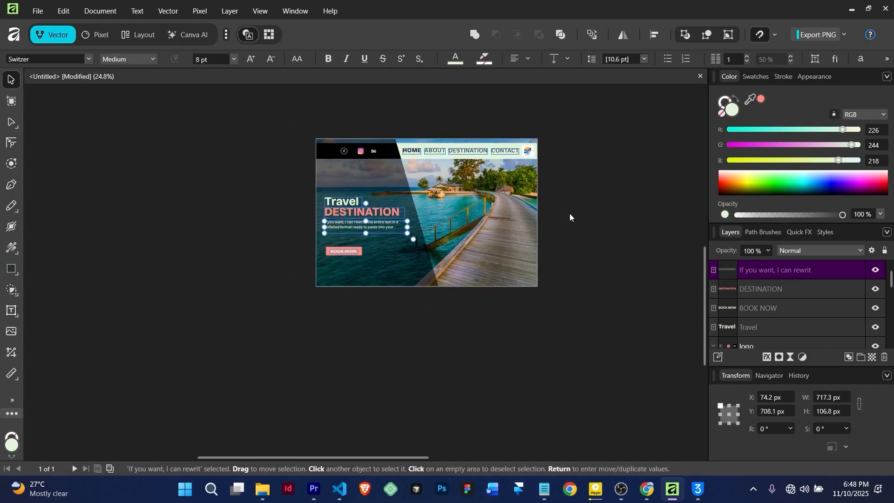
pyautogui.click(568, 213)
pyautogui.scroll(3, 567, 212)
pyautogui.moveTo(261, 209); pyautogui.dragTo(359, 274)
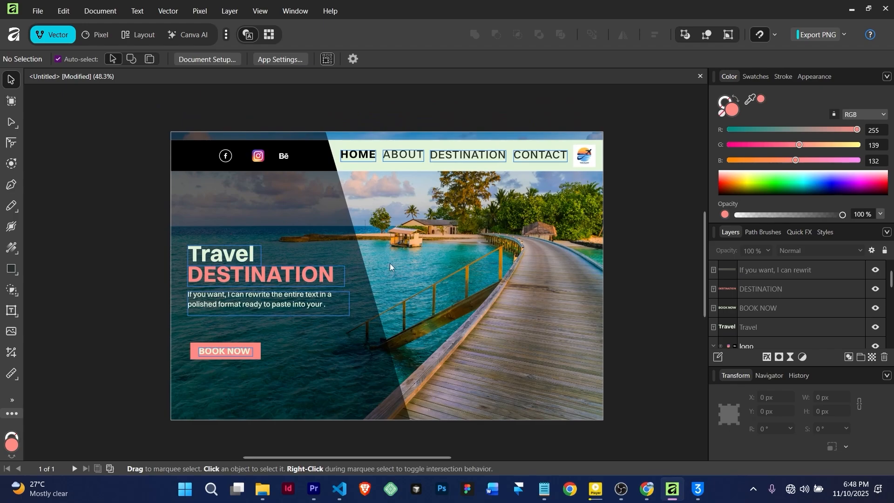
pyautogui.scroll(-2, 391, 265)
pyautogui.scroll(2, 393, 263)
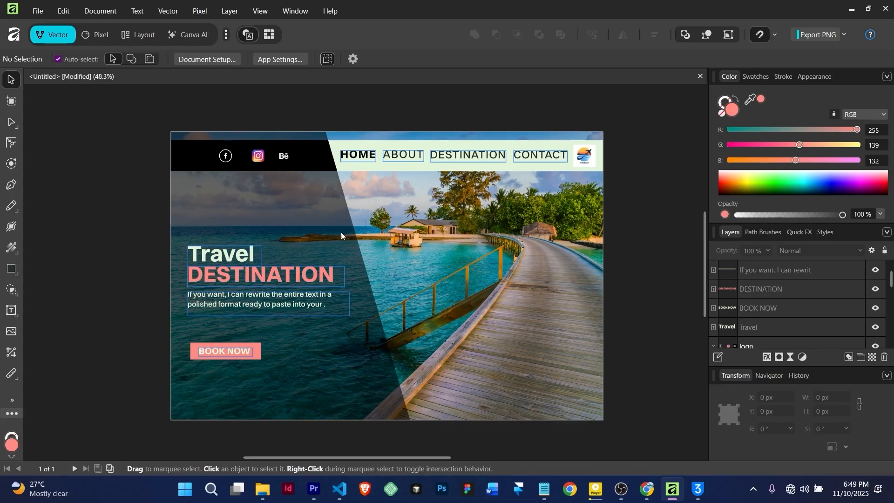
pyautogui.scroll(1, 409, 320)
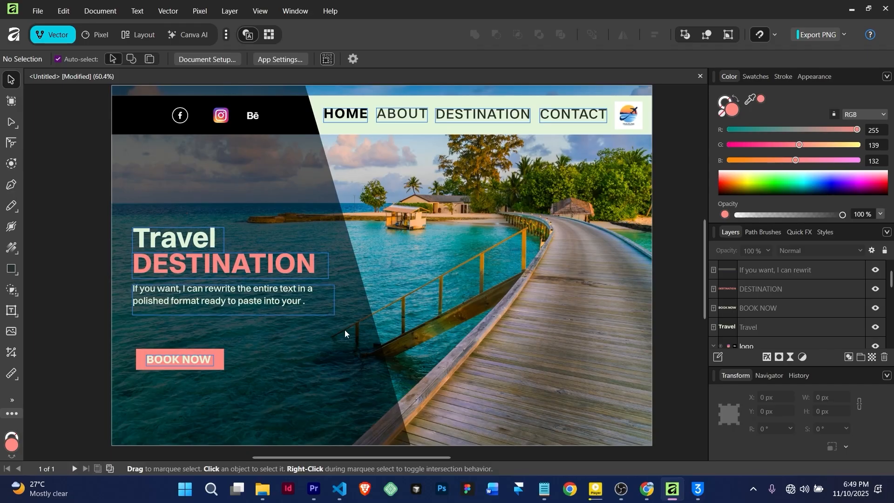
pyautogui.scroll(-1, 345, 330)
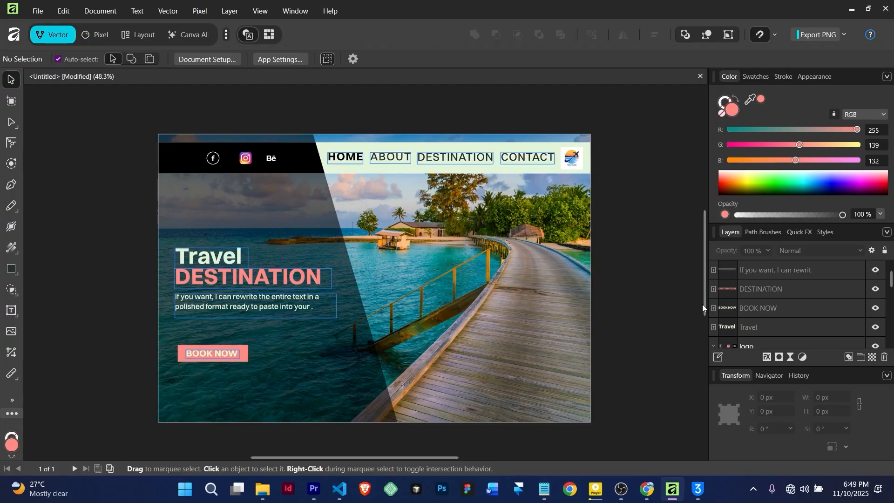
# Save the document as an Affinity file named LANDING PAGE in the Desktop's landing page folder.
pyautogui.click(39, 10)
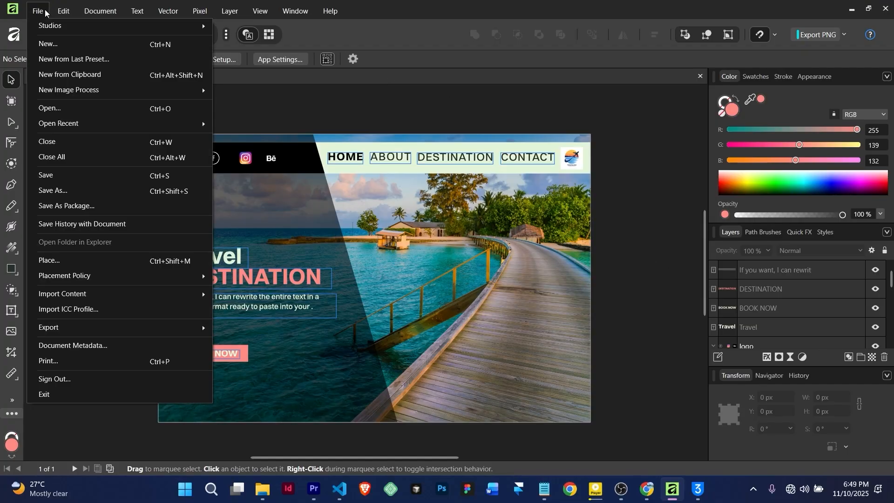
pyautogui.click(60, 195)
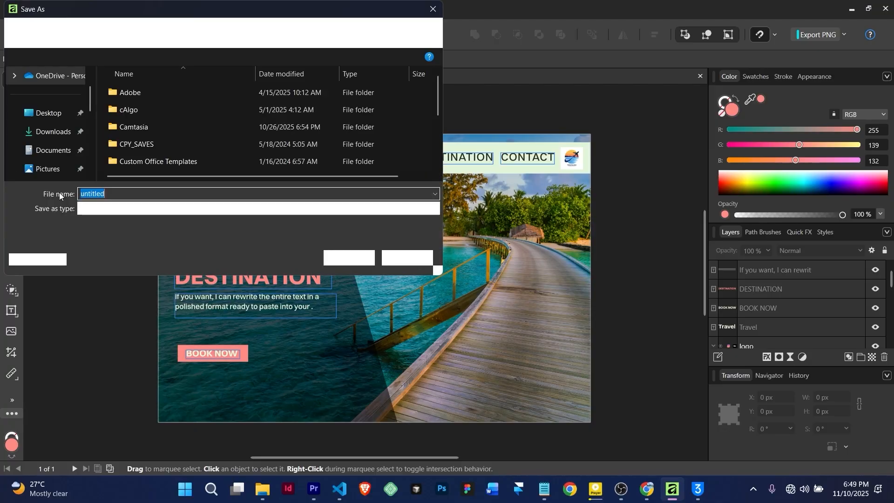
pyautogui.scroll(-3, 66, 140)
pyautogui.scroll(3, 60, 119)
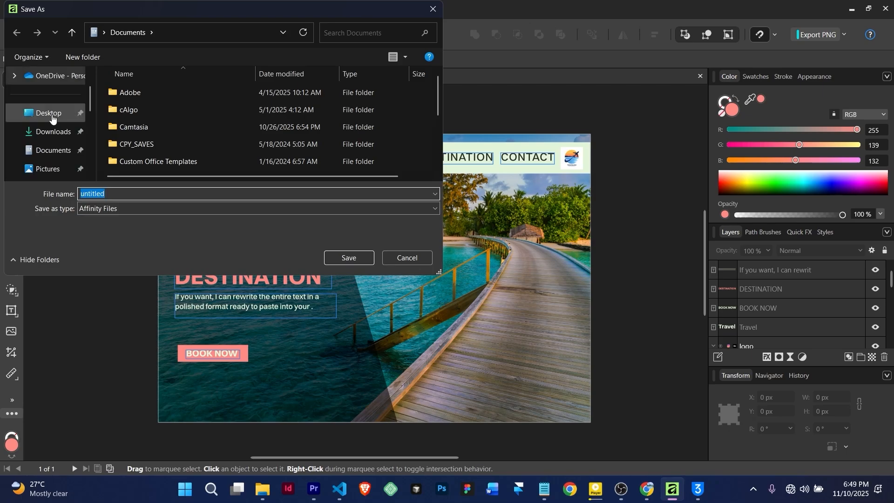
pyautogui.click(54, 116)
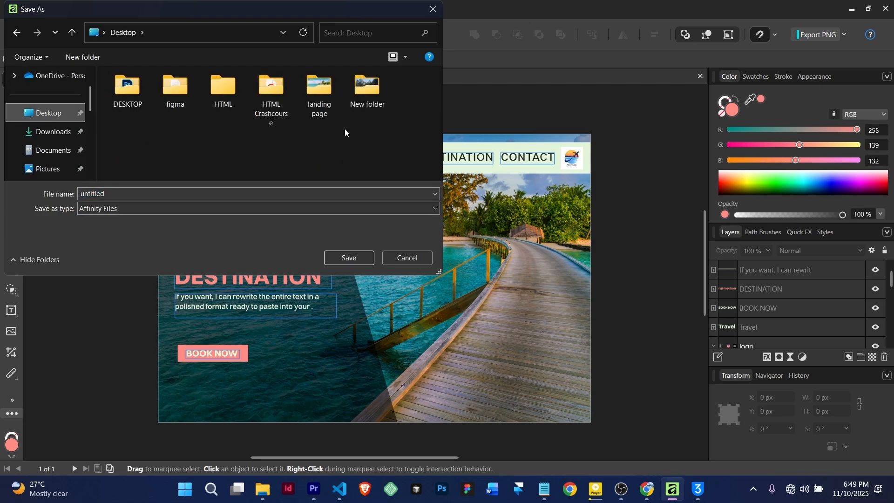
pyautogui.doubleClick(322, 94)
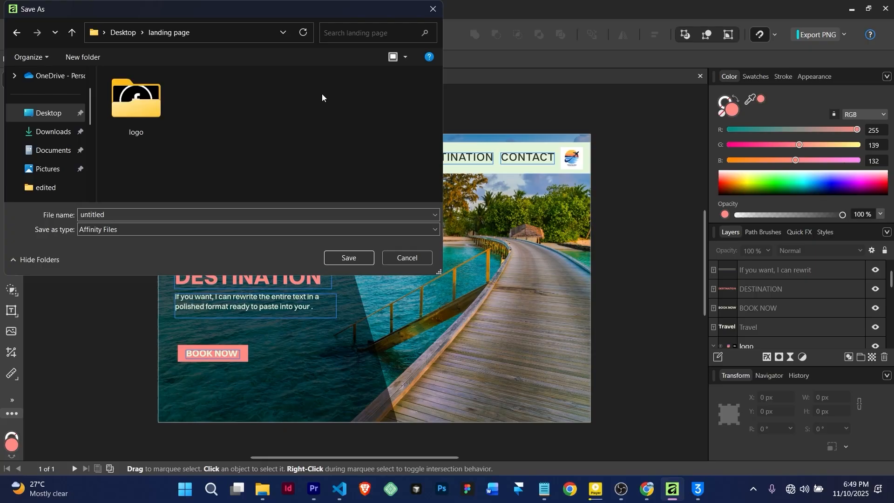
pyautogui.doubleClick(128, 215)
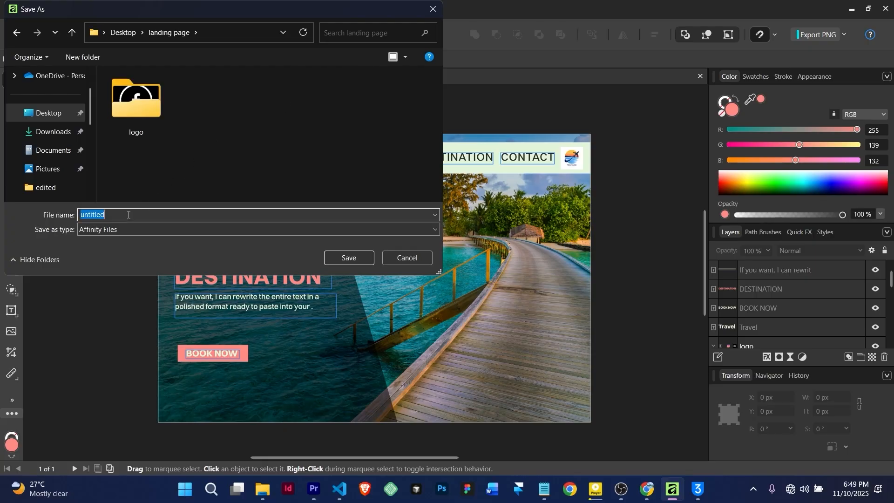
pyautogui.write('LAN DING PAGE')
pyautogui.click(353, 255)
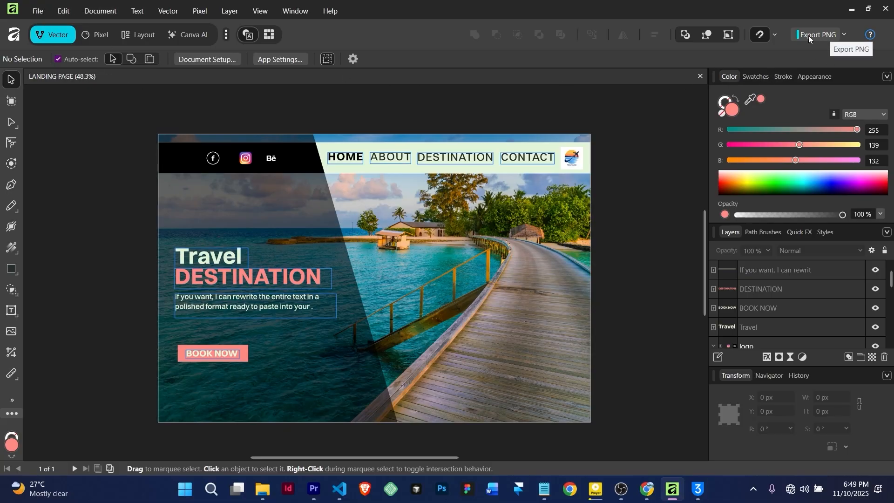
# Open the export settings for the whole document and choose the JPEG (Best quality) preset.
pyautogui.click(47, 12)
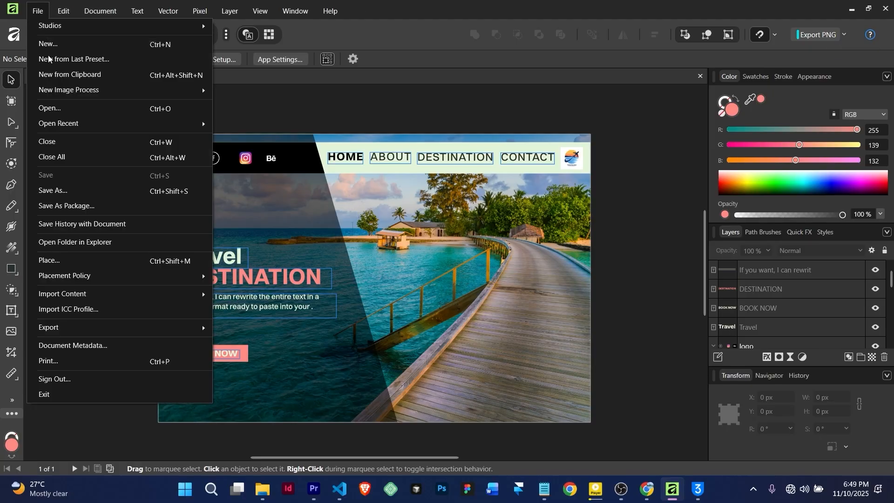
pyautogui.moveTo(92, 334)
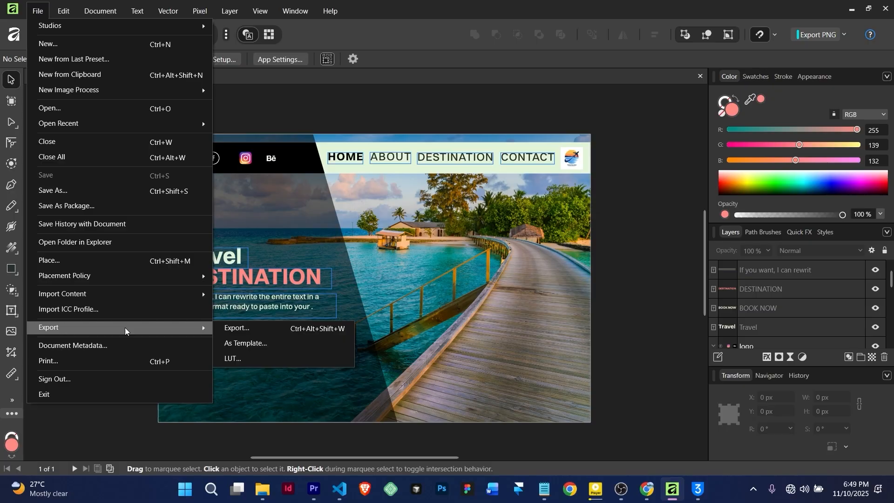
pyautogui.click(231, 330)
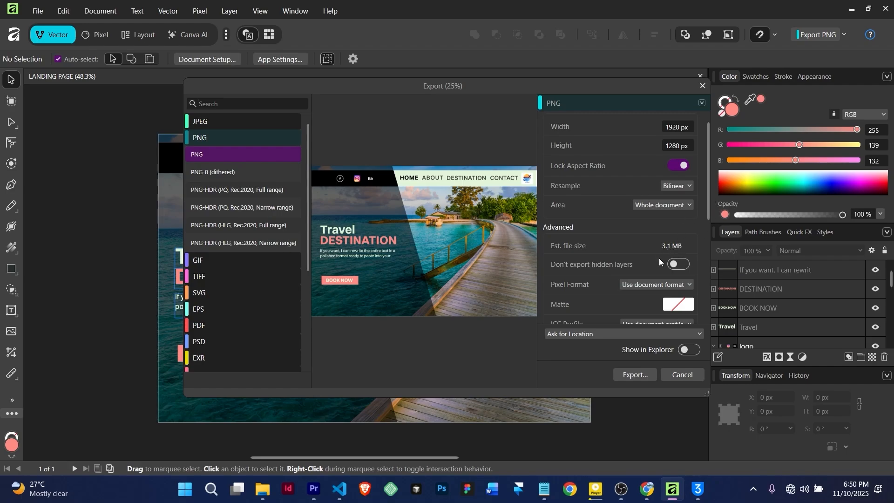
pyautogui.click(214, 122)
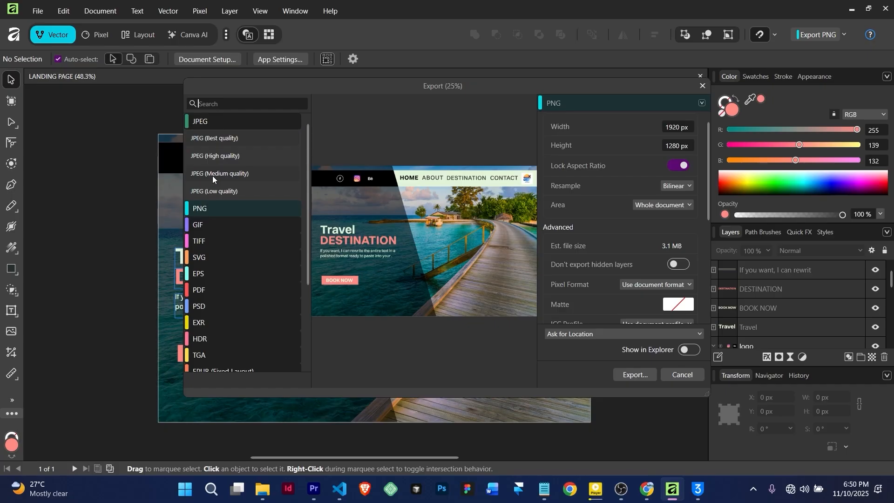
pyautogui.click(218, 138)
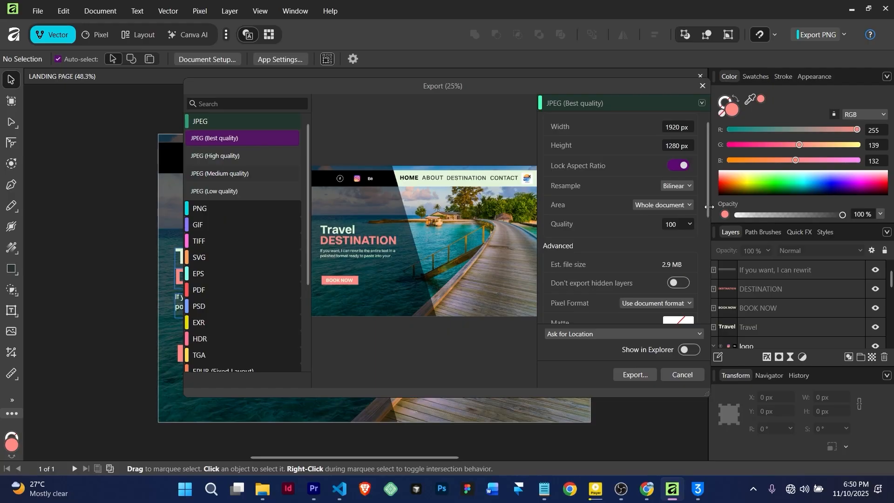
# Review the JPEG export options and export the design as LANDING PAGE into the Desktop's landing page folder.
pyautogui.moveTo(705, 192); pyautogui.dragTo(694, 307)
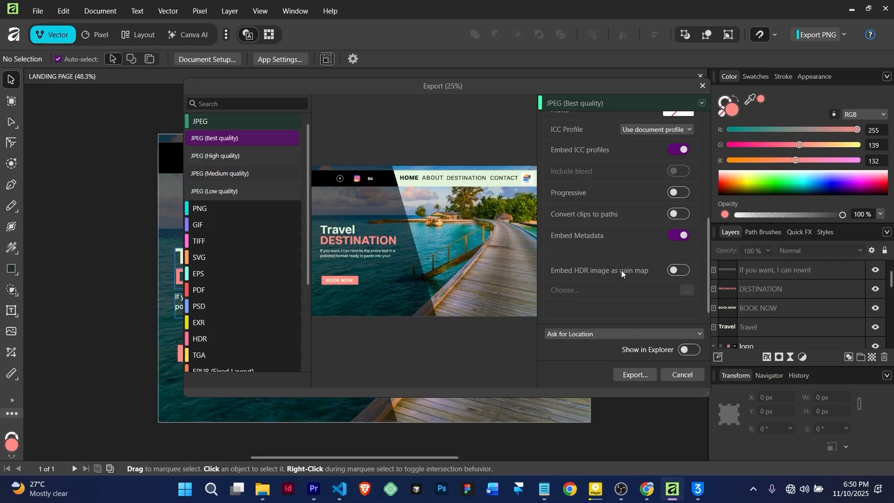
pyautogui.scroll(5, 621, 270)
pyautogui.click(624, 373)
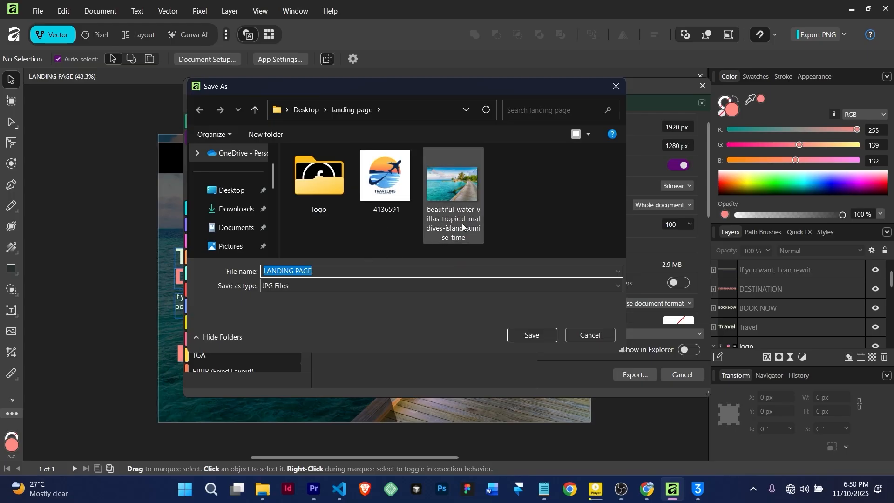
pyautogui.click(519, 216)
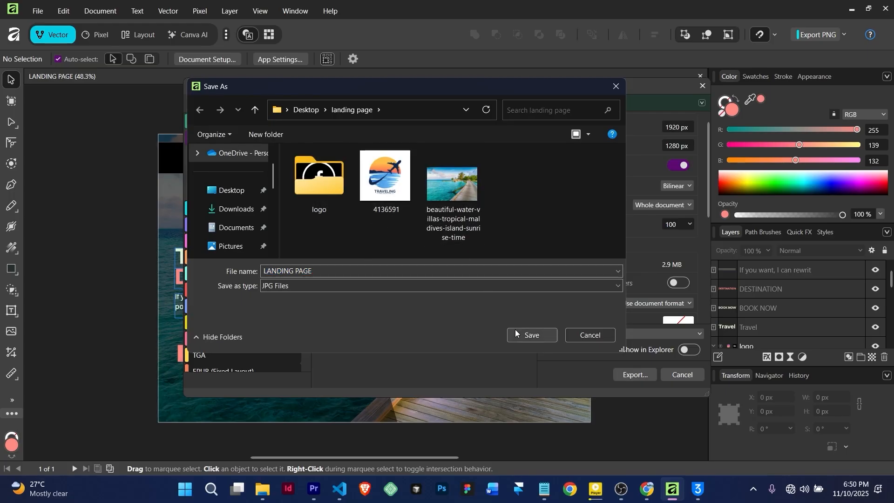